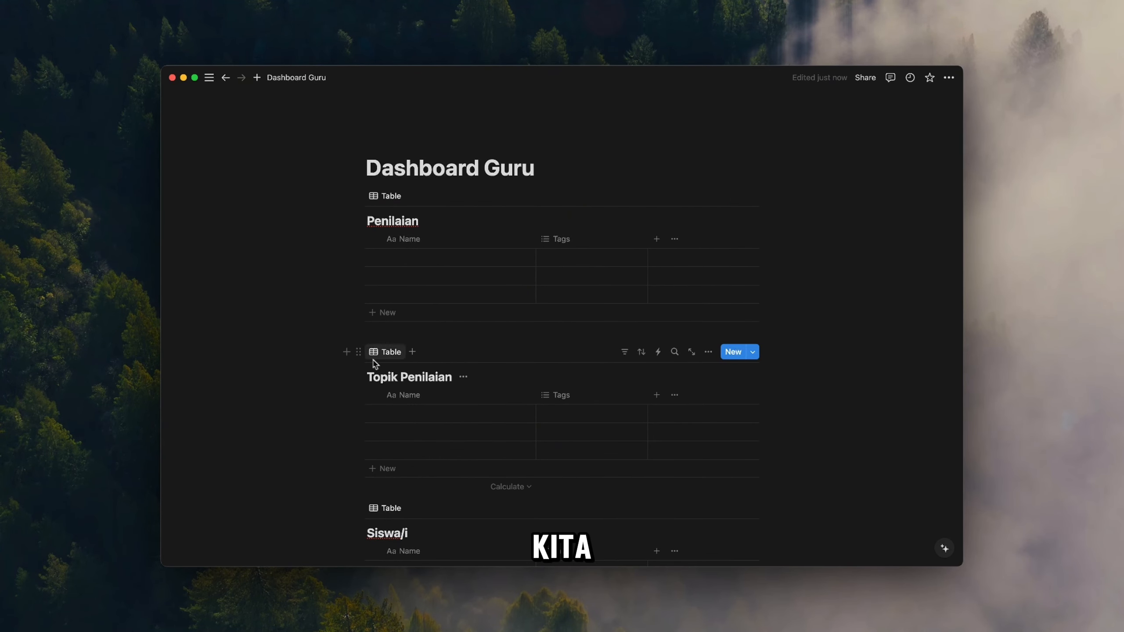
# Move the Topik Penilaian table above the Penilaian table and name its three rows Quiz, Tugas and Ujian.
pyautogui.moveTo(358, 352); pyautogui.dragTo(359, 290)
pyautogui.moveTo(376, 205); pyautogui.dragTo(376, 195)
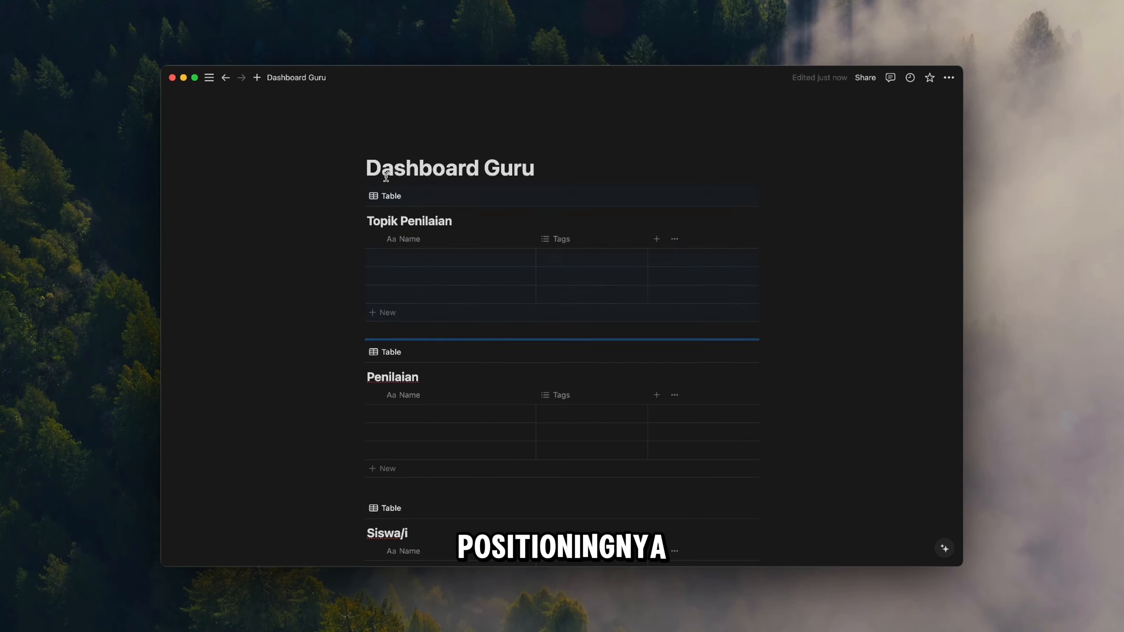
pyautogui.click(426, 262)
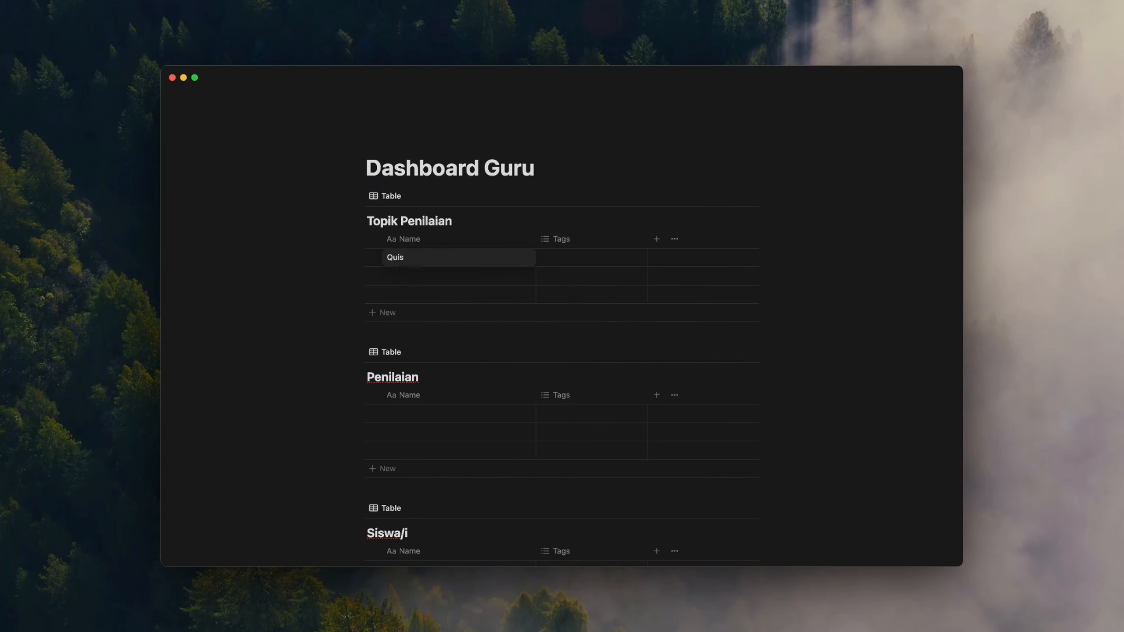
pyautogui.press('Return')
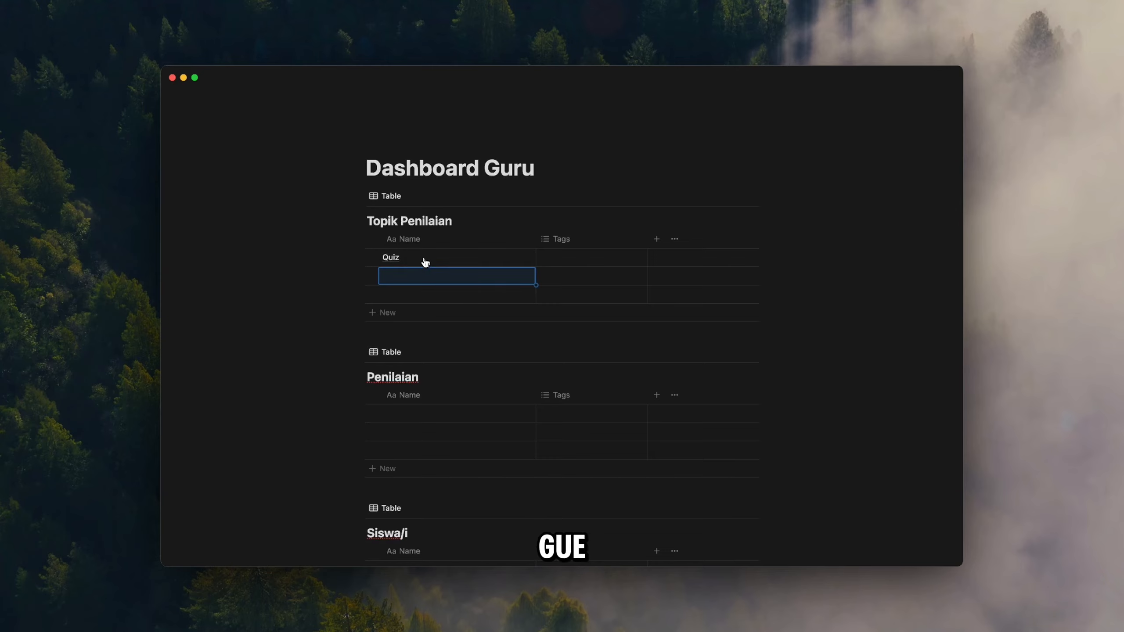
pyautogui.press('Return')
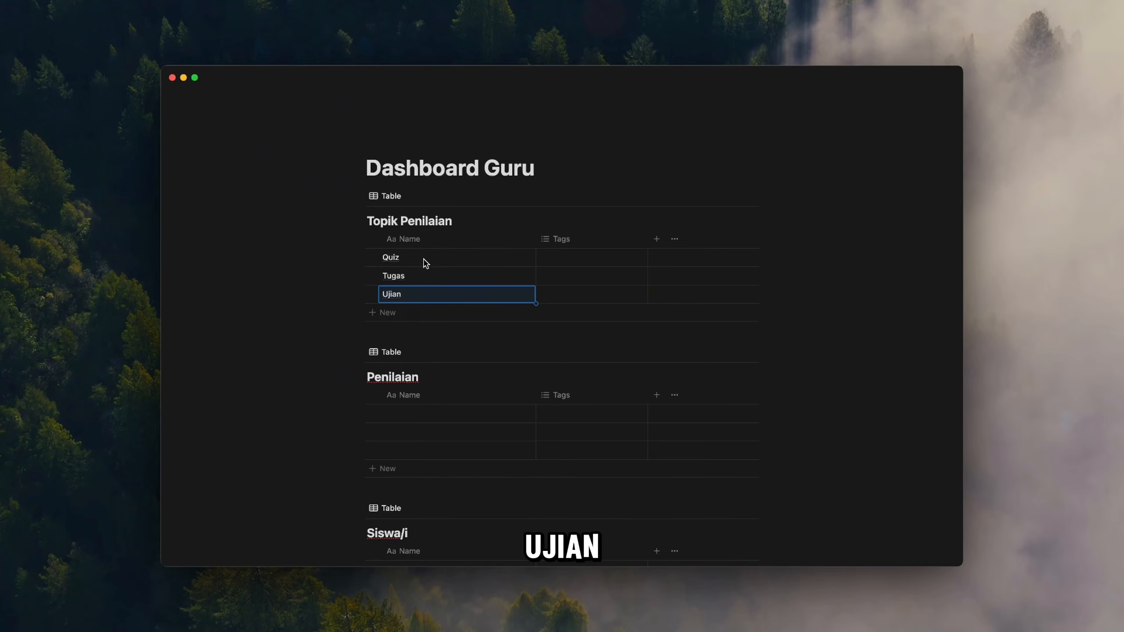
# Change the Tags property of Topik Penilaian into a relation to the Penilaian database that also shows on Penilaian.
pyautogui.click(562, 239)
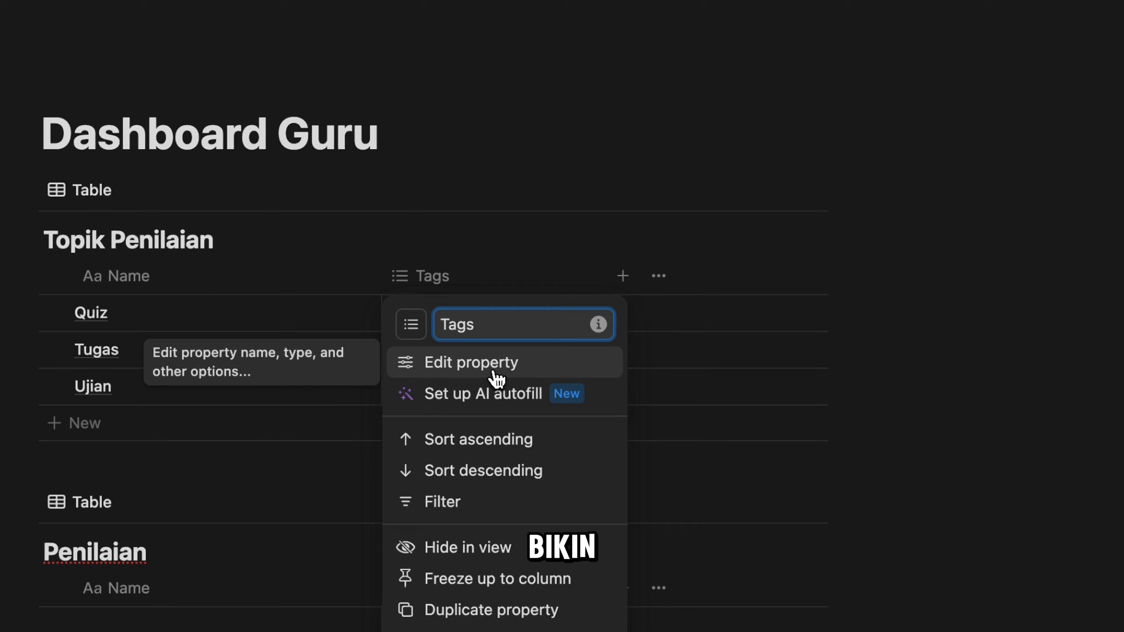
pyautogui.click(505, 362)
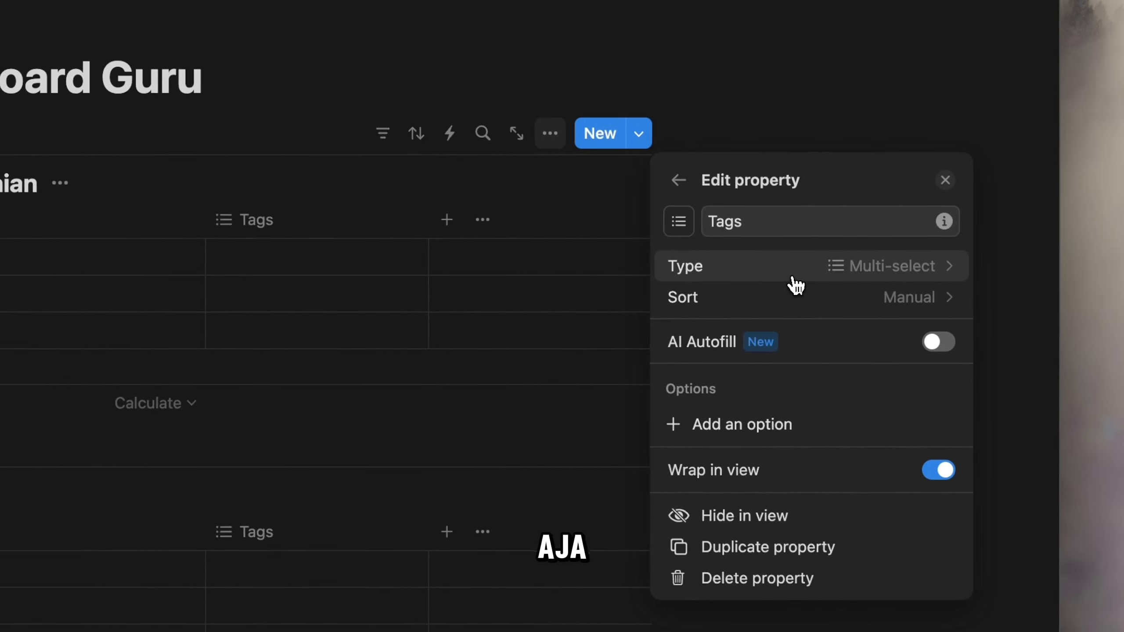
pyautogui.click(796, 278)
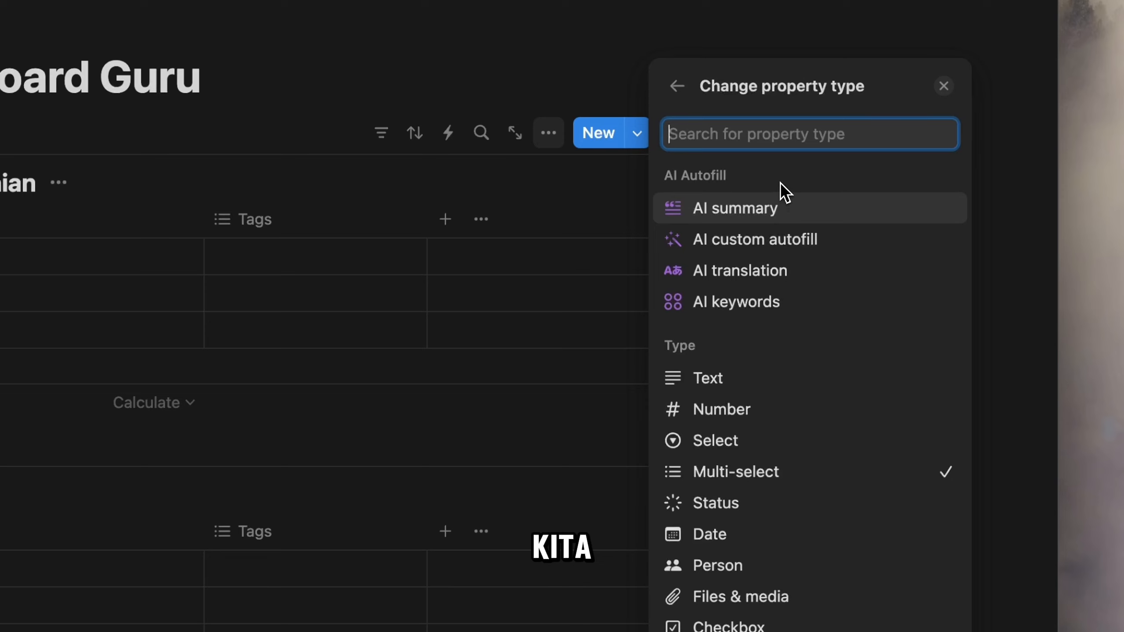
pyautogui.write('re')
pyautogui.click(789, 295)
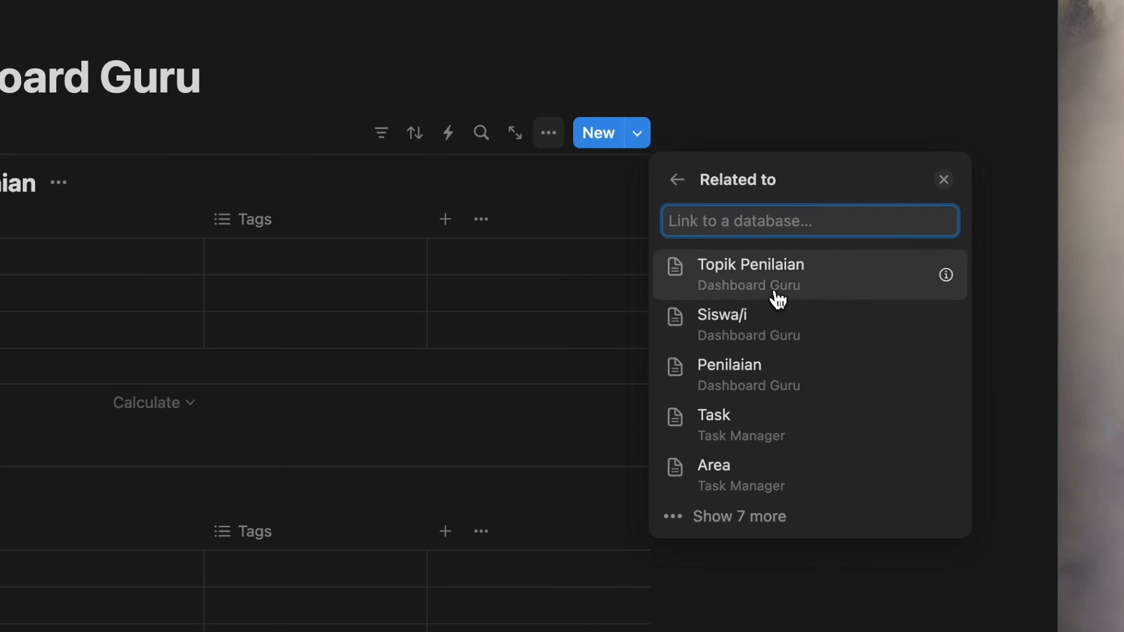
pyautogui.click(772, 374)
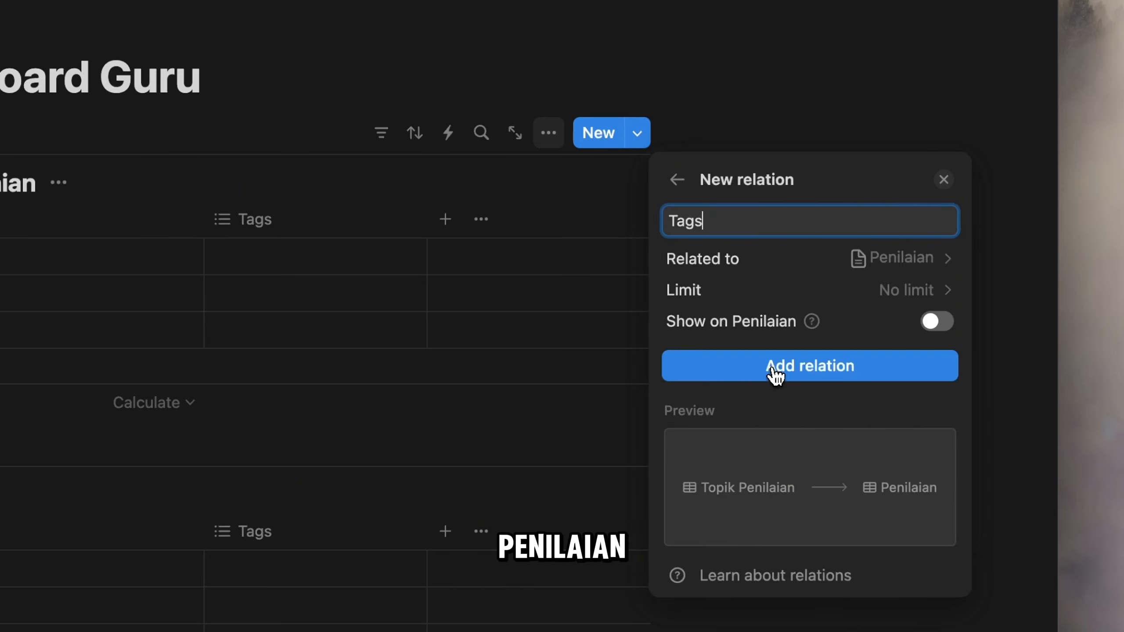
pyautogui.click(948, 323)
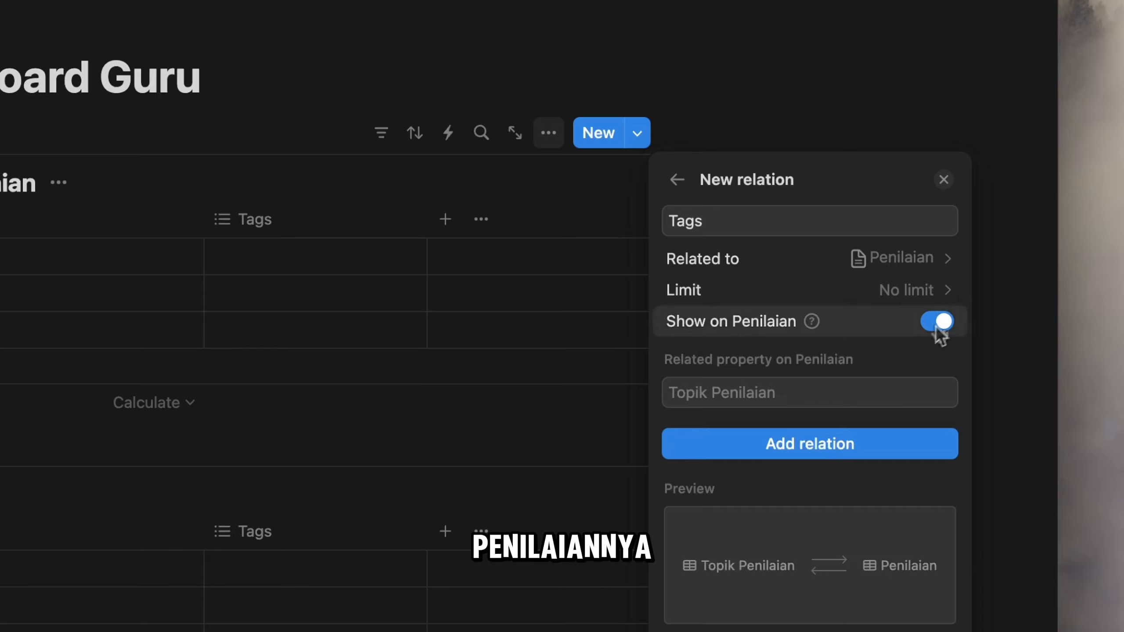
pyautogui.click(844, 453)
# Rename the Tags relation property of Topik Penilaian as Penilaian.
pyautogui.click(752, 226)
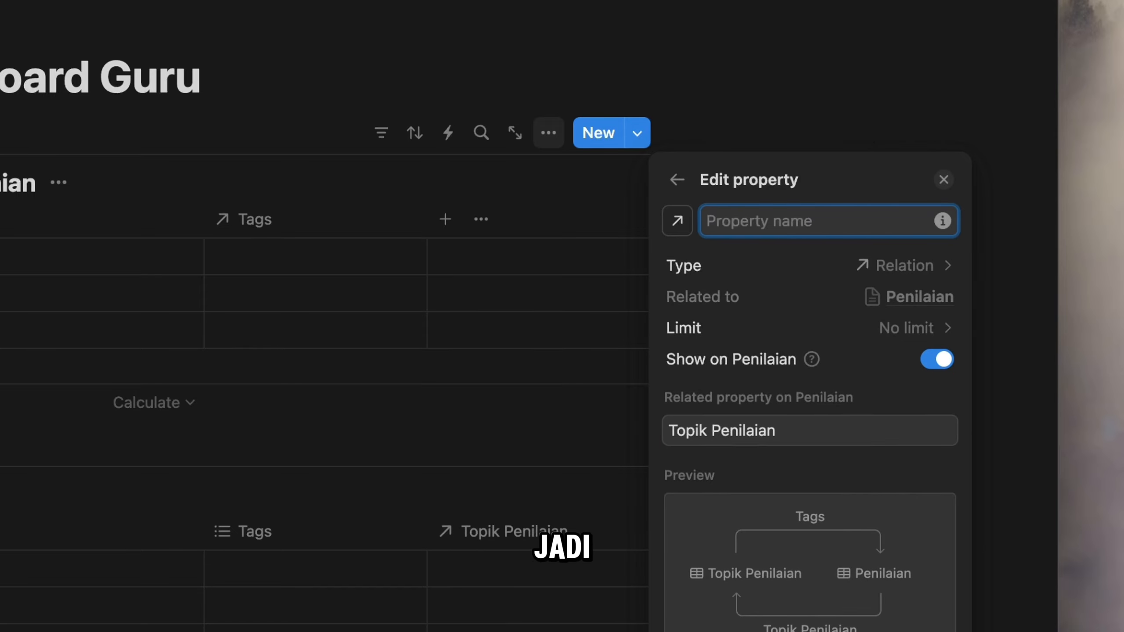
pyautogui.write('Penilaian')
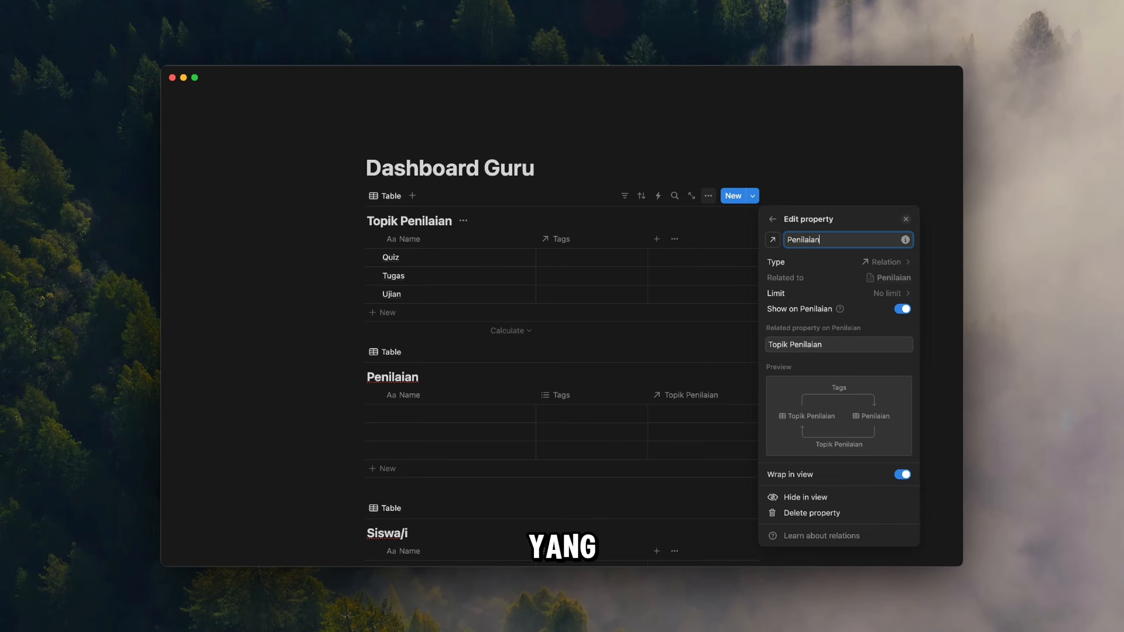
pyautogui.click(810, 181)
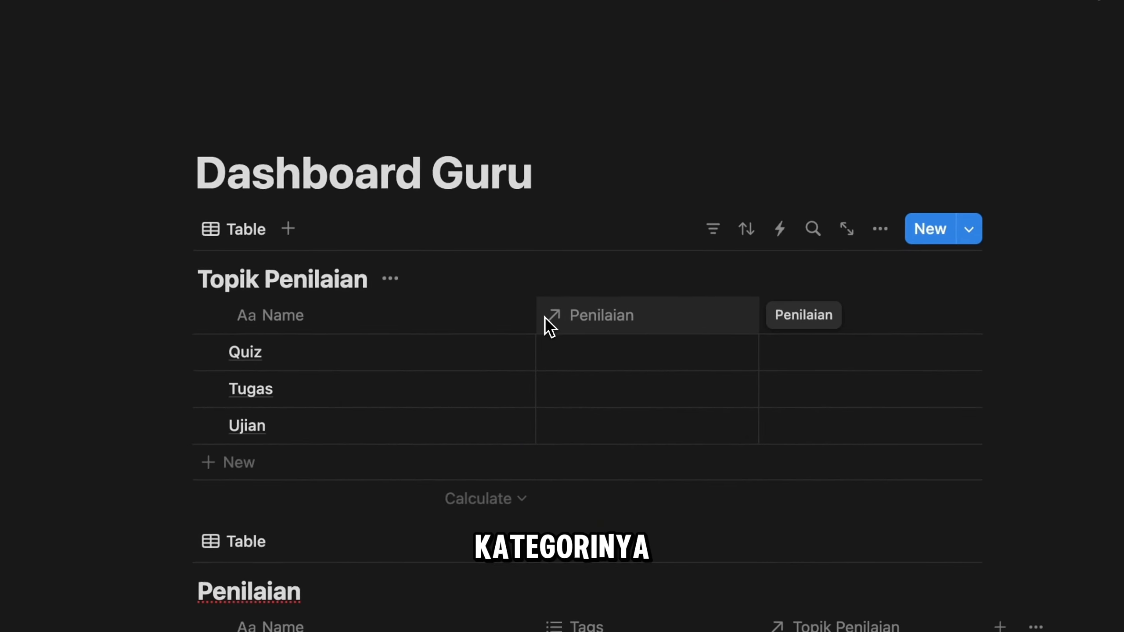
# Narrow the Name and Penilaian columns of Topik Penilaian and open the choices for a new property.
pyautogui.moveTo(475, 329); pyautogui.dragTo(363, 345)
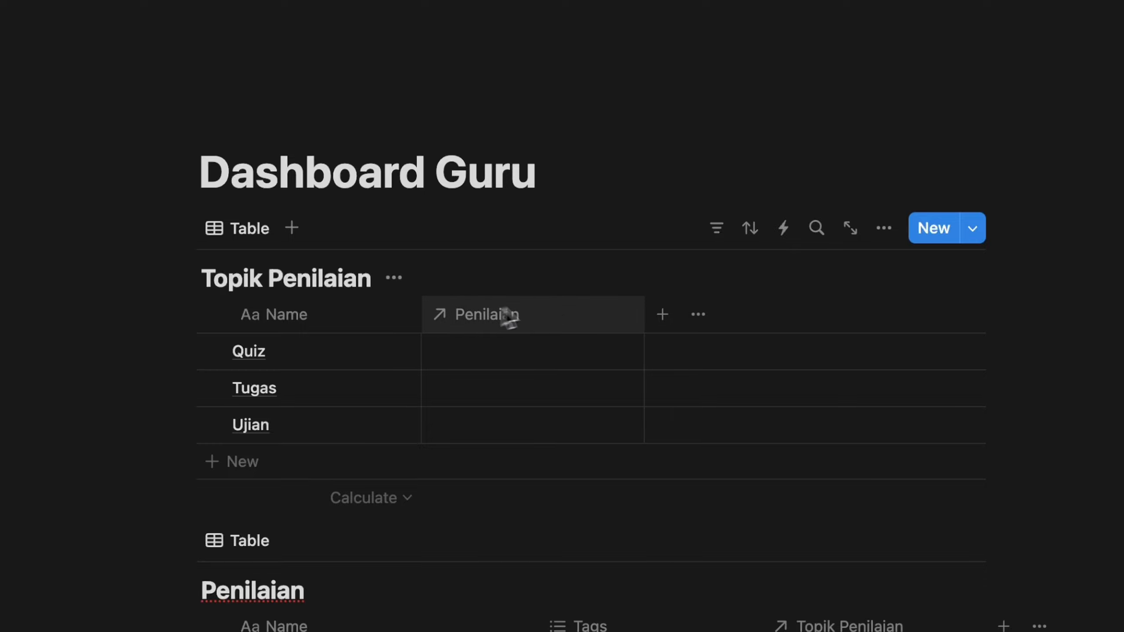
pyautogui.moveTo(644, 319); pyautogui.dragTo(638, 315)
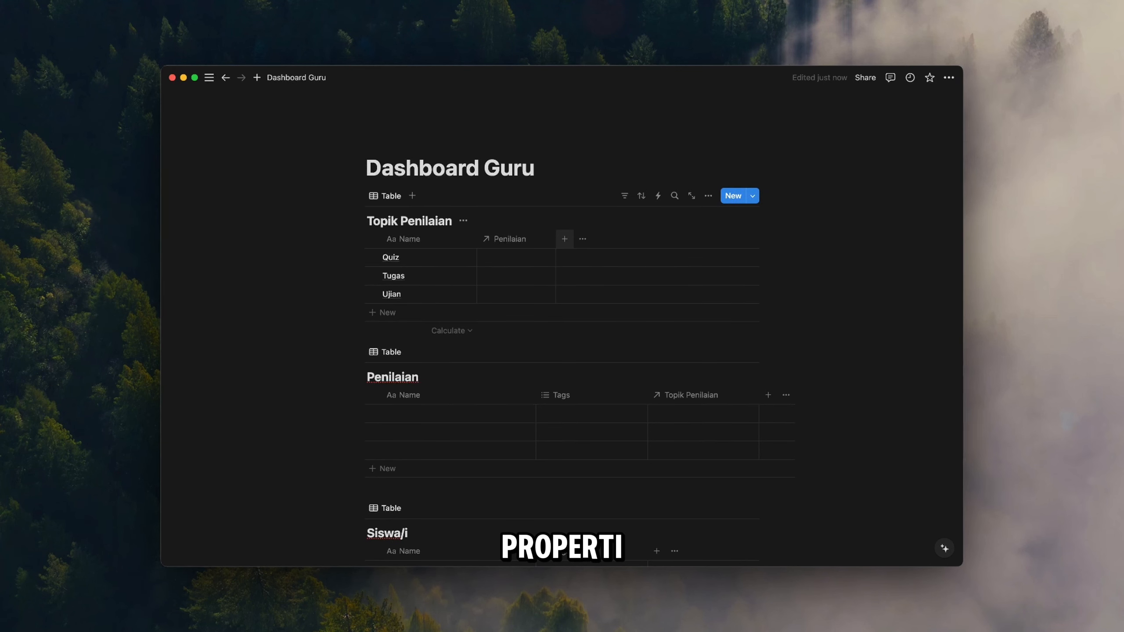
pyautogui.click(566, 241)
pyautogui.write('coun')
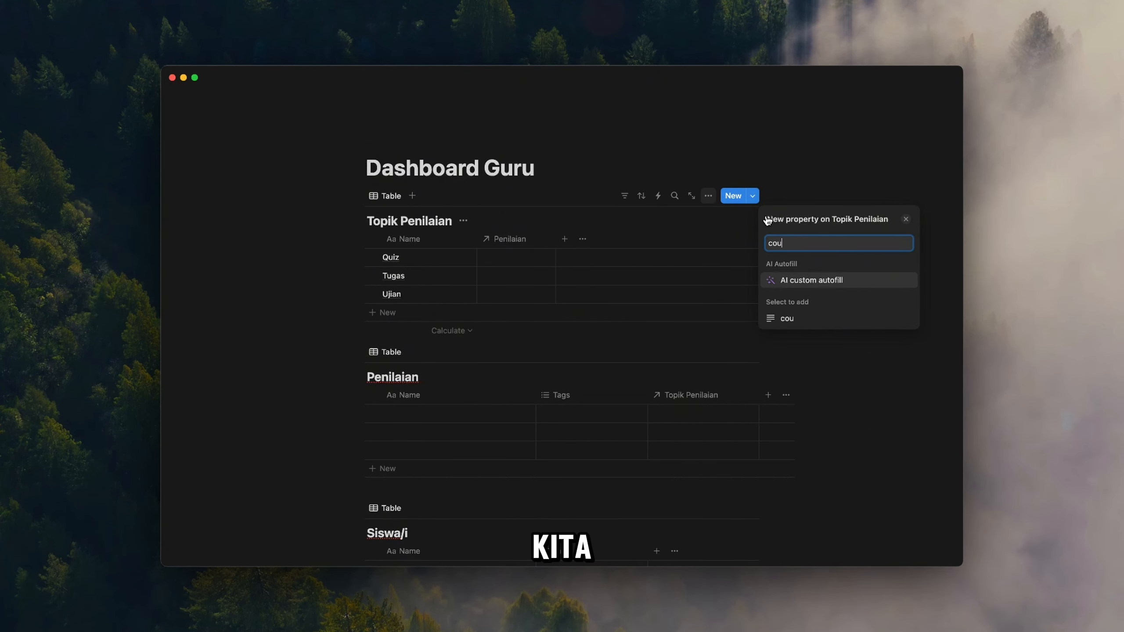
pyautogui.press('BackSpace')
pyautogui.press('BackSpace')
pyautogui.press('BackSpace')
pyautogui.press('BackSpace')
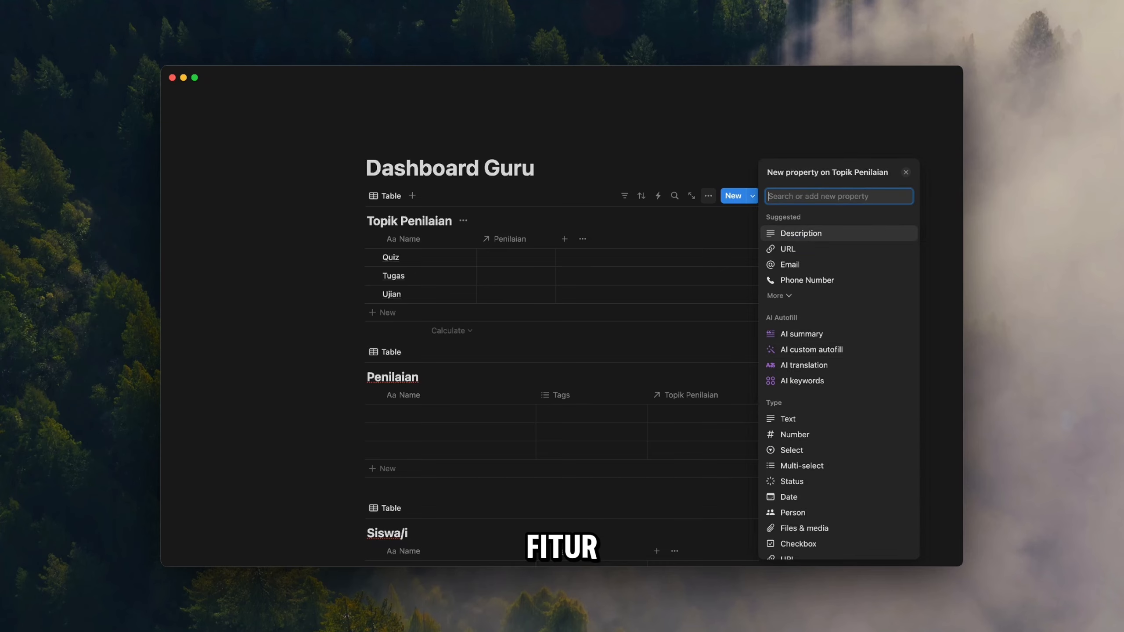
# Add a Rollup property to Topik Penilaian that uses the Penilaian relation and calculates Count unique values.
pyautogui.write('rol')
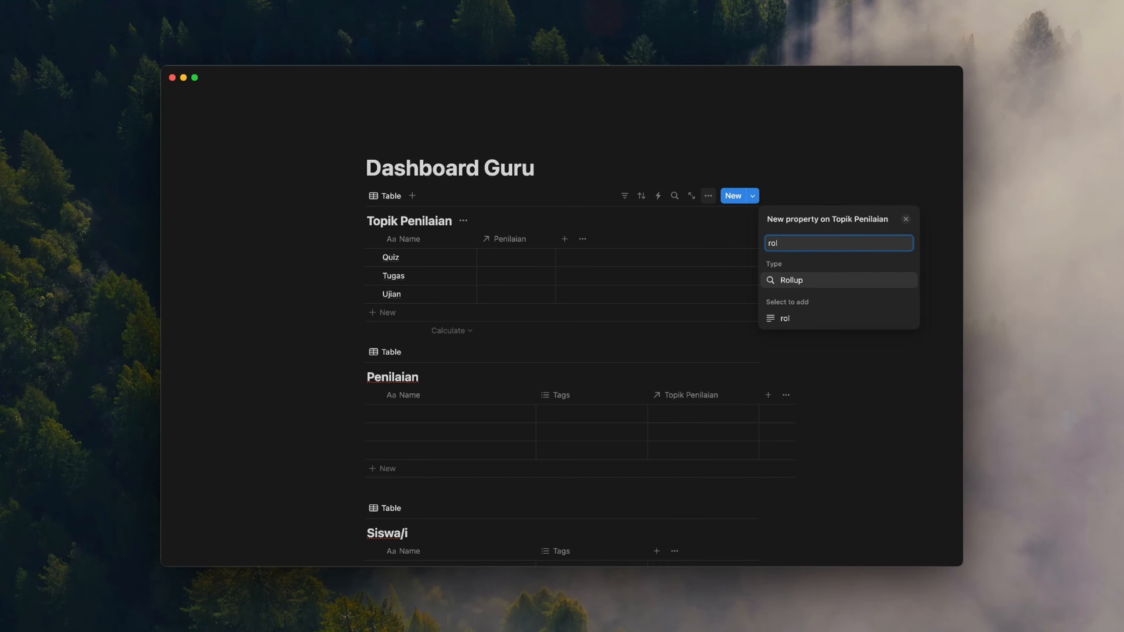
pyautogui.press('Return')
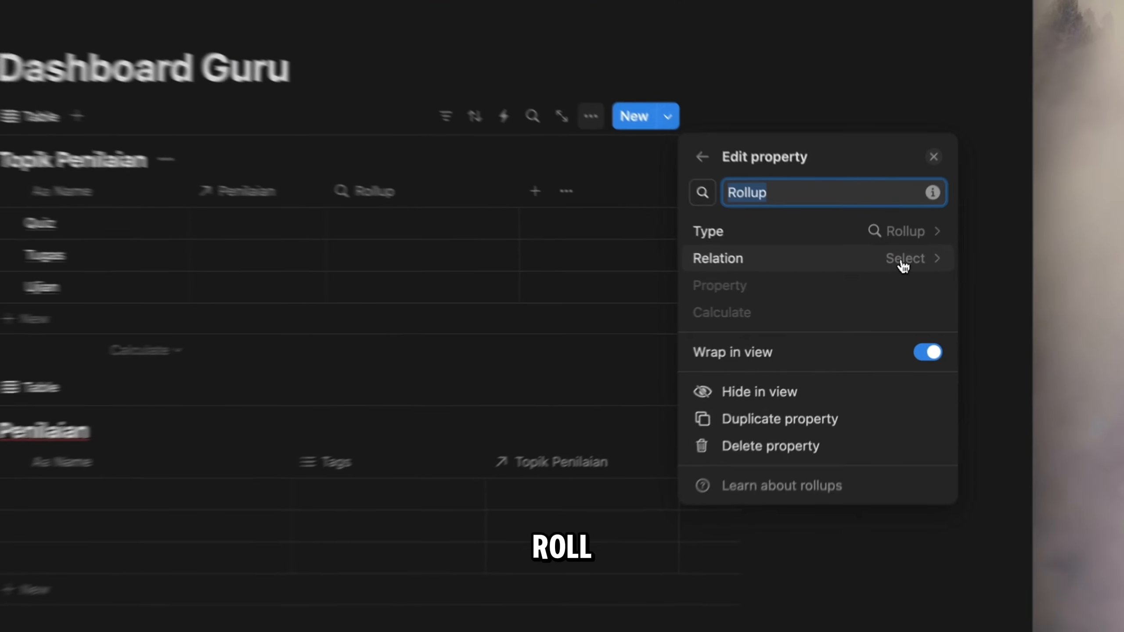
pyautogui.click(890, 277)
pyautogui.click(858, 291)
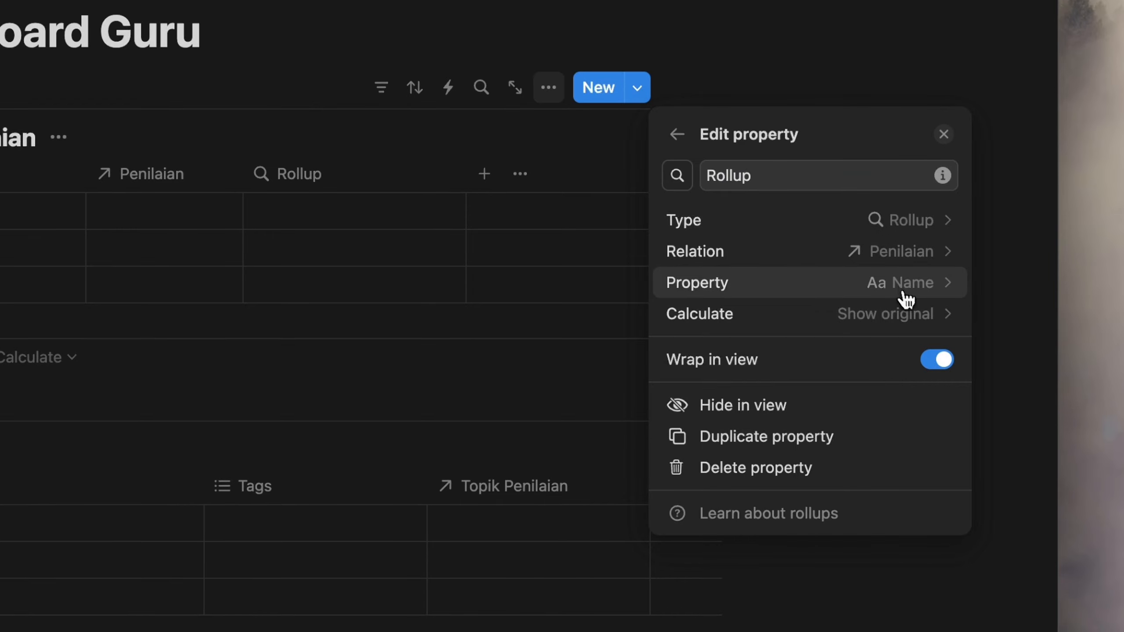
pyautogui.click(913, 314)
pyautogui.moveTo(865, 419)
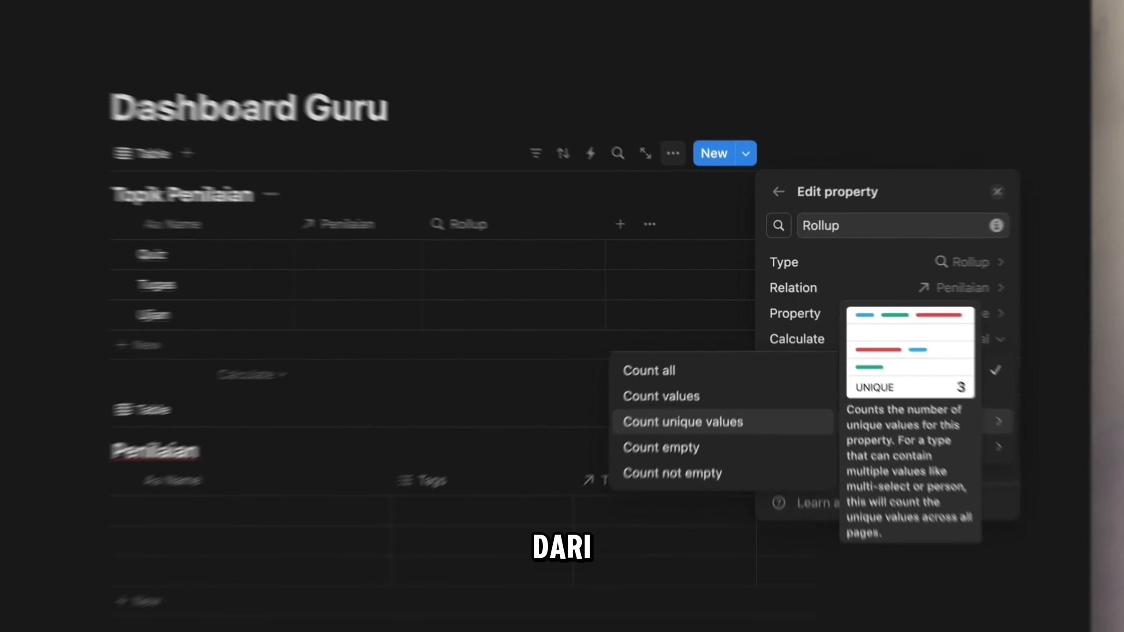
pyautogui.click(762, 362)
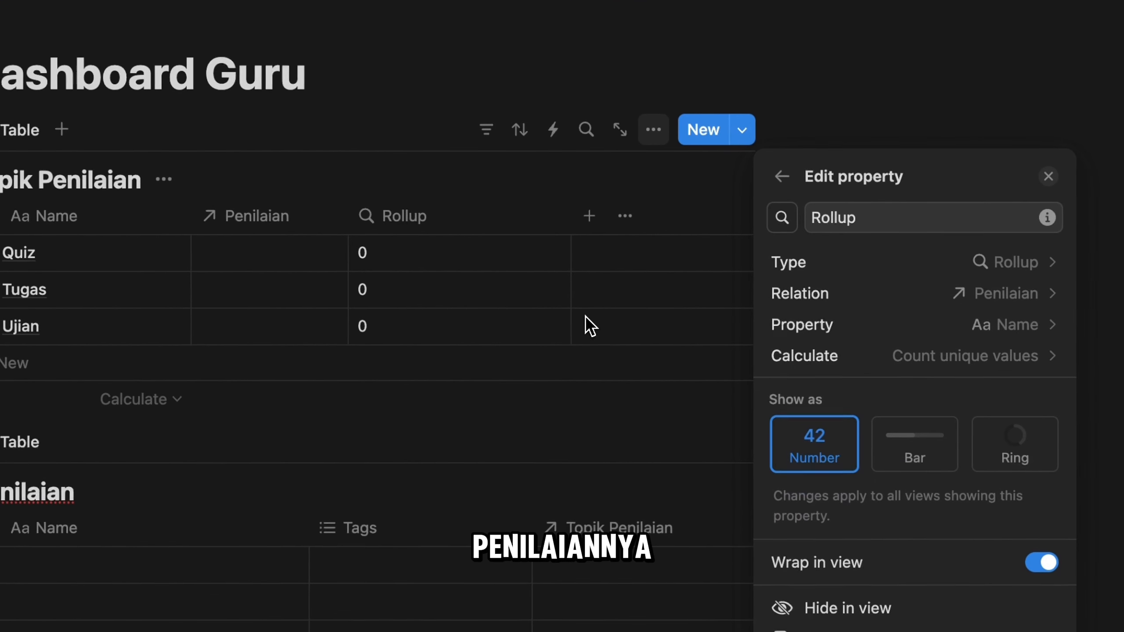
pyautogui.click(519, 195)
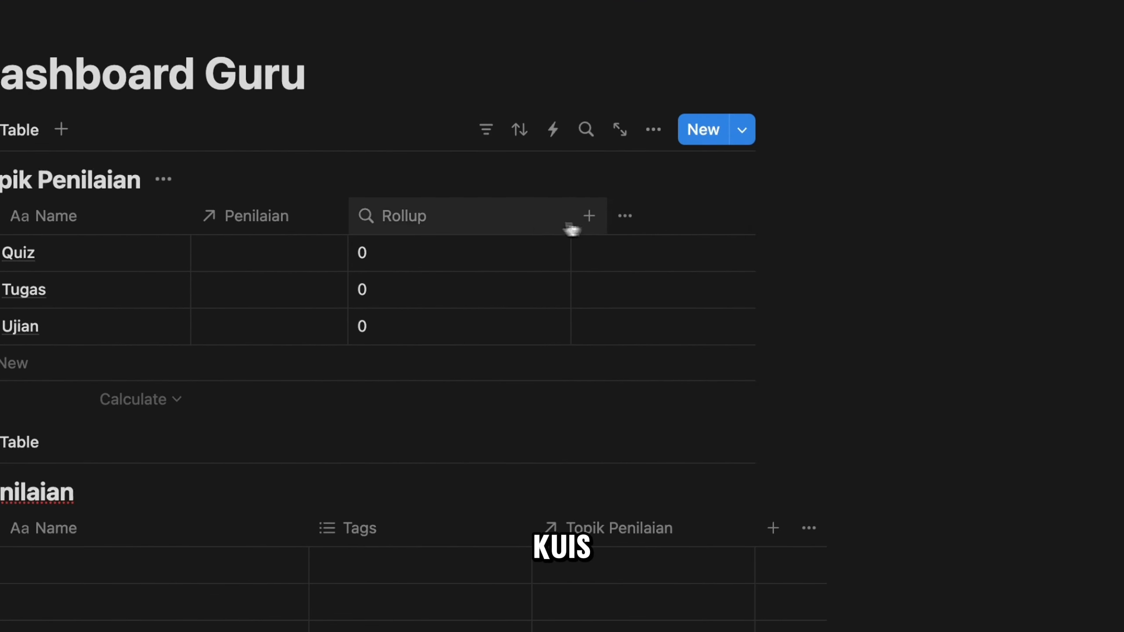
# Rename the rollup property of Topik Penilaian as Count.
pyautogui.click(526, 224)
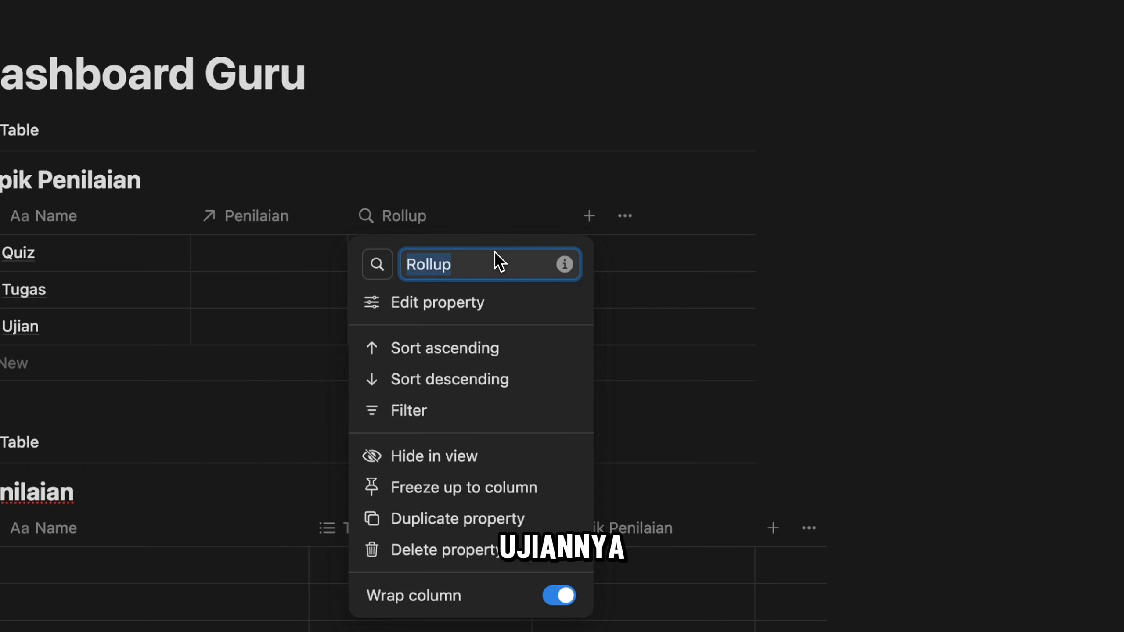
pyautogui.write('Count')
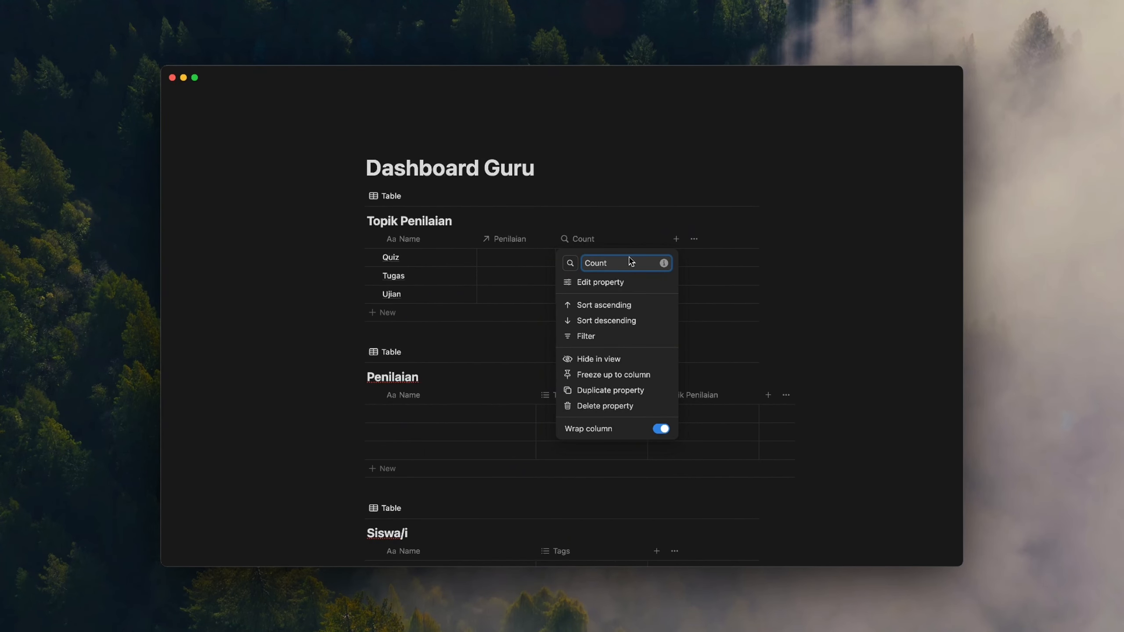
pyautogui.press('Return')
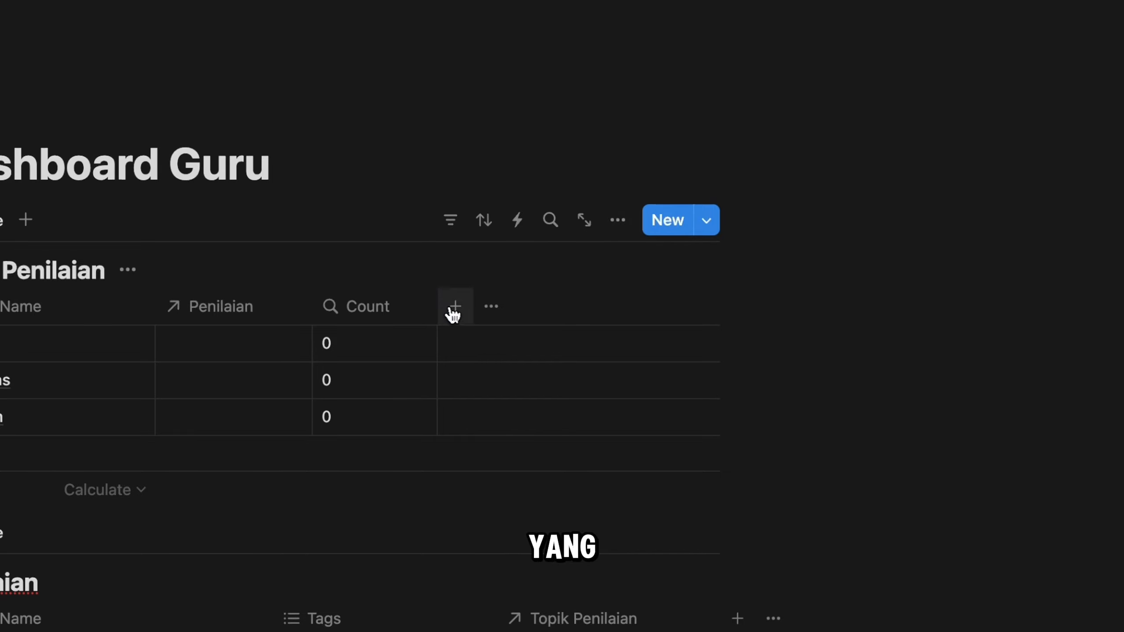
# Add a Formula property to the Topik Penilaian table.
pyautogui.click(454, 310)
pyautogui.write('fo')
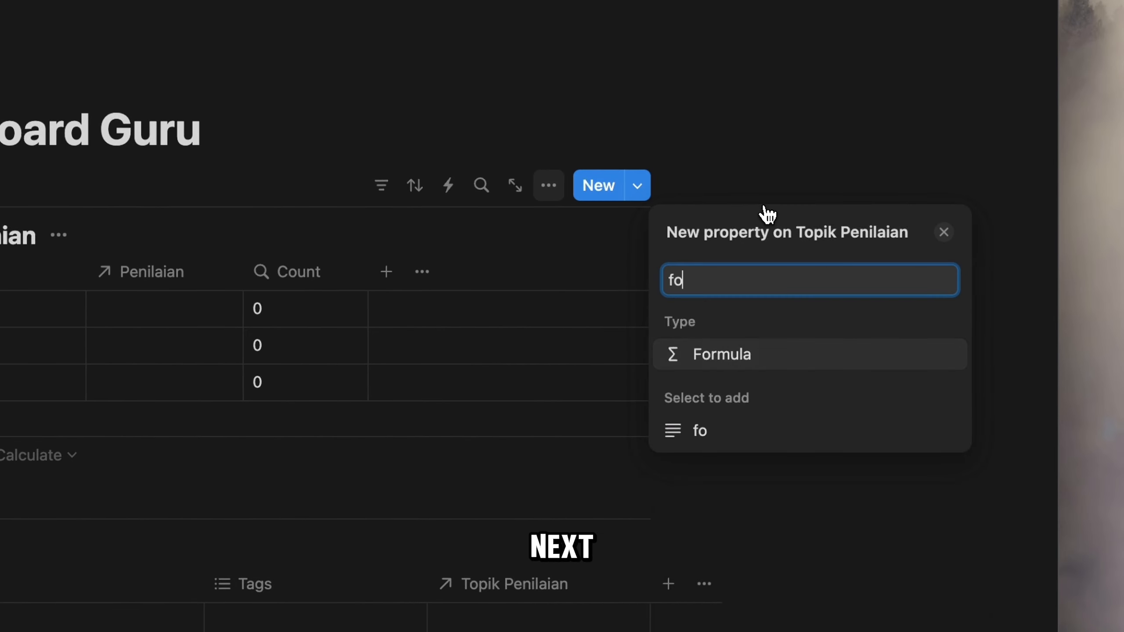
pyautogui.write('rm')
pyautogui.press('Return')
# Set the new property's formula to "Total Penilaian: " +format(Count), using the Count property as the argument.
pyautogui.click(943, 350)
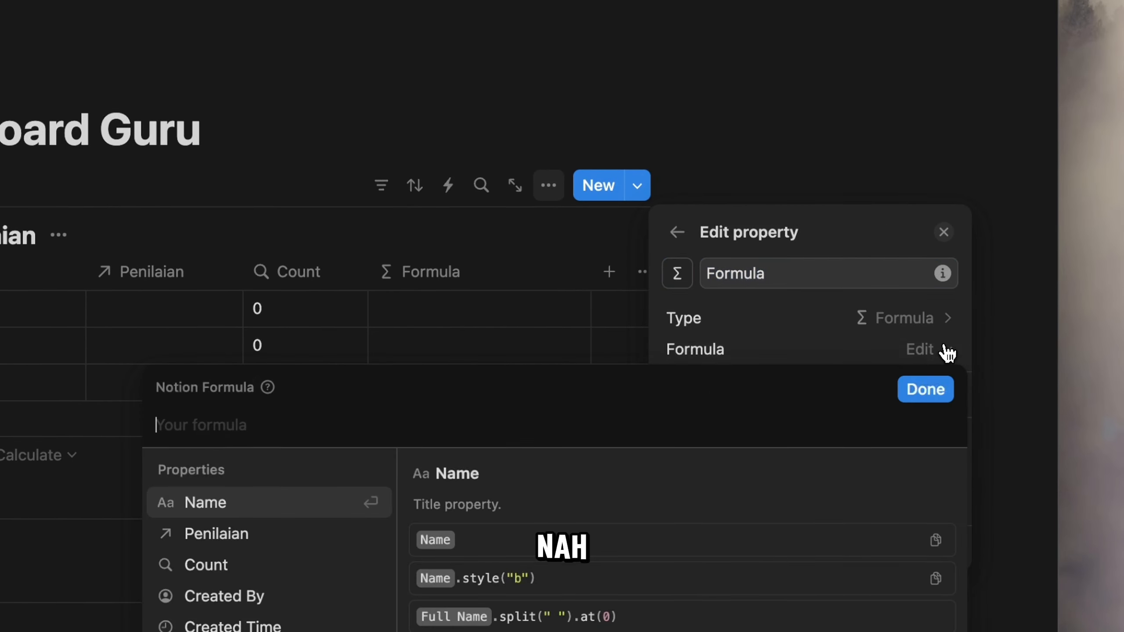
pyautogui.write('"')
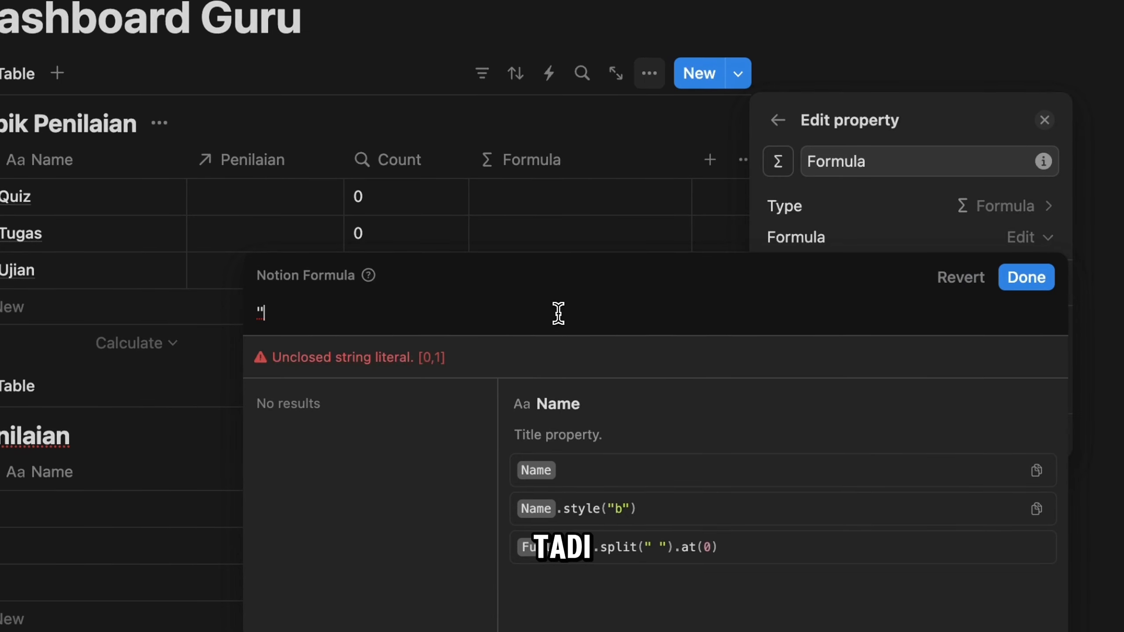
pyautogui.write('Total ')
pyautogui.write('Penilaian')
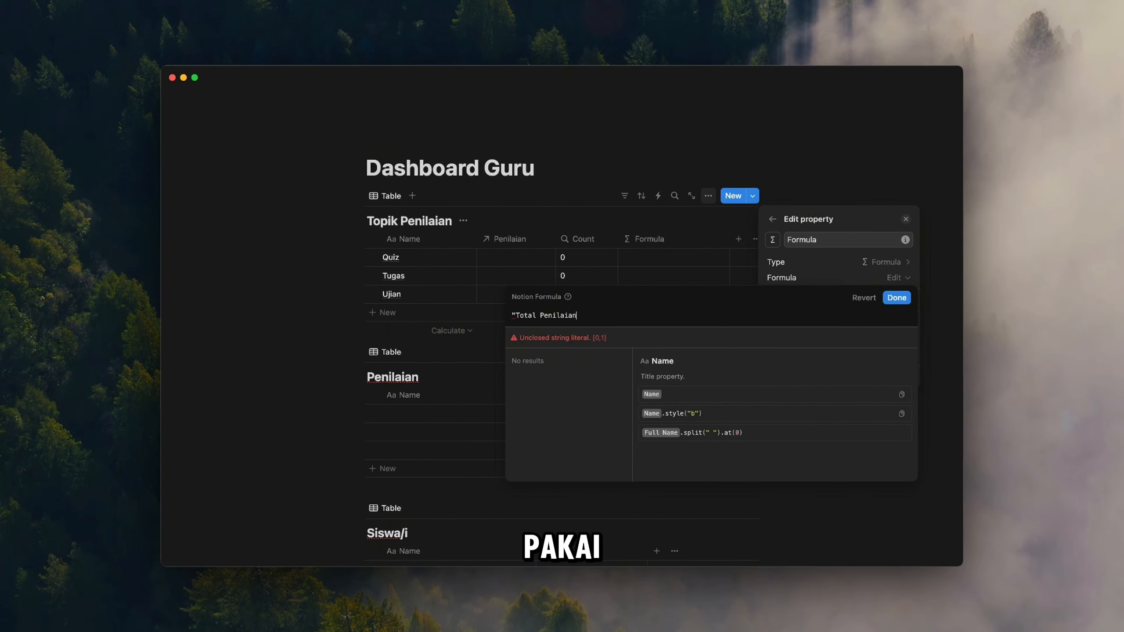
pyautogui.write(': "')
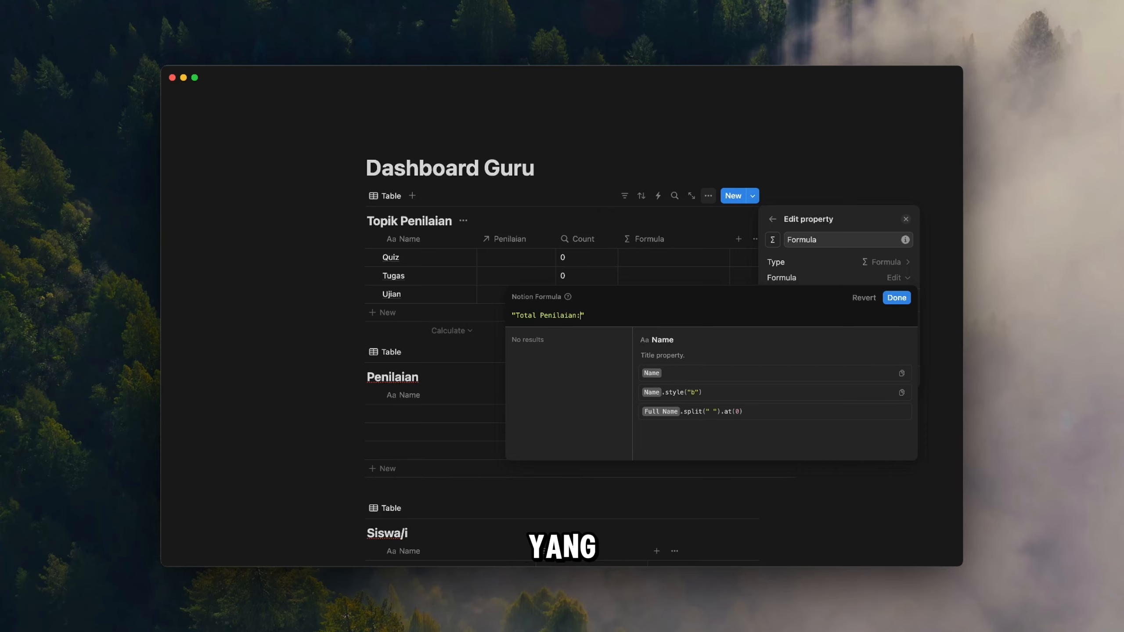
pyautogui.write(' +form')
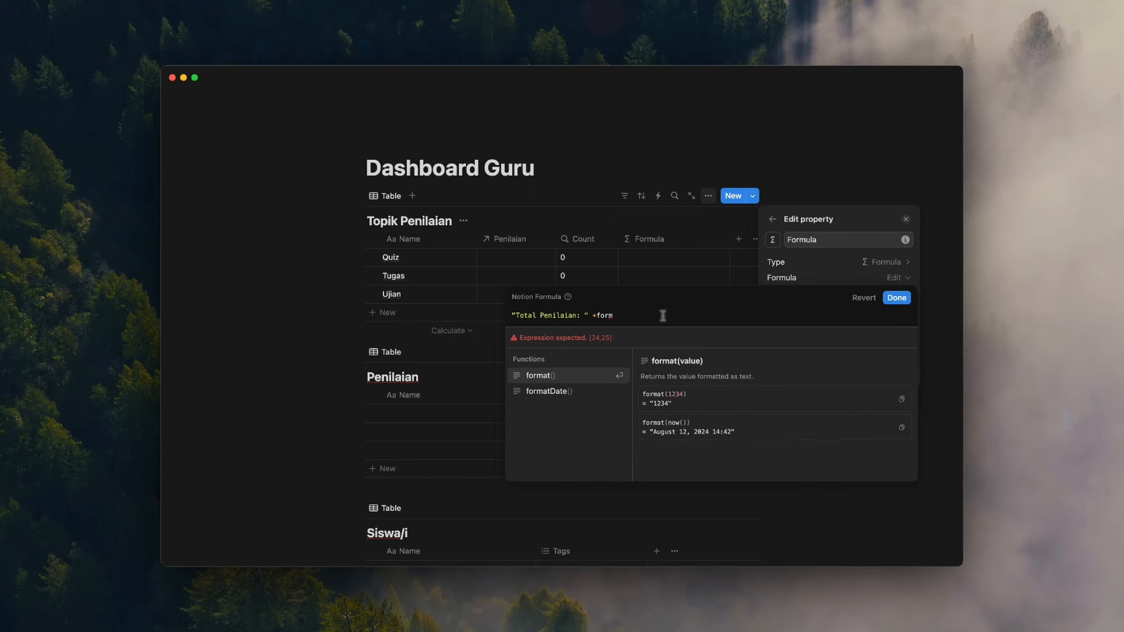
pyautogui.press('Return')
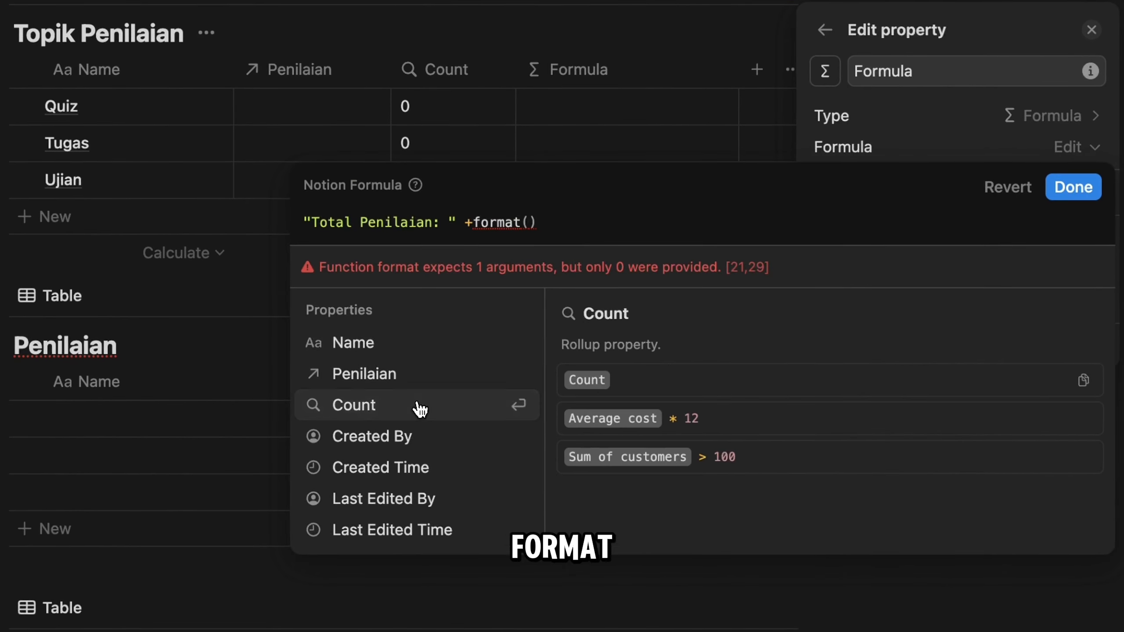
pyautogui.click(419, 410)
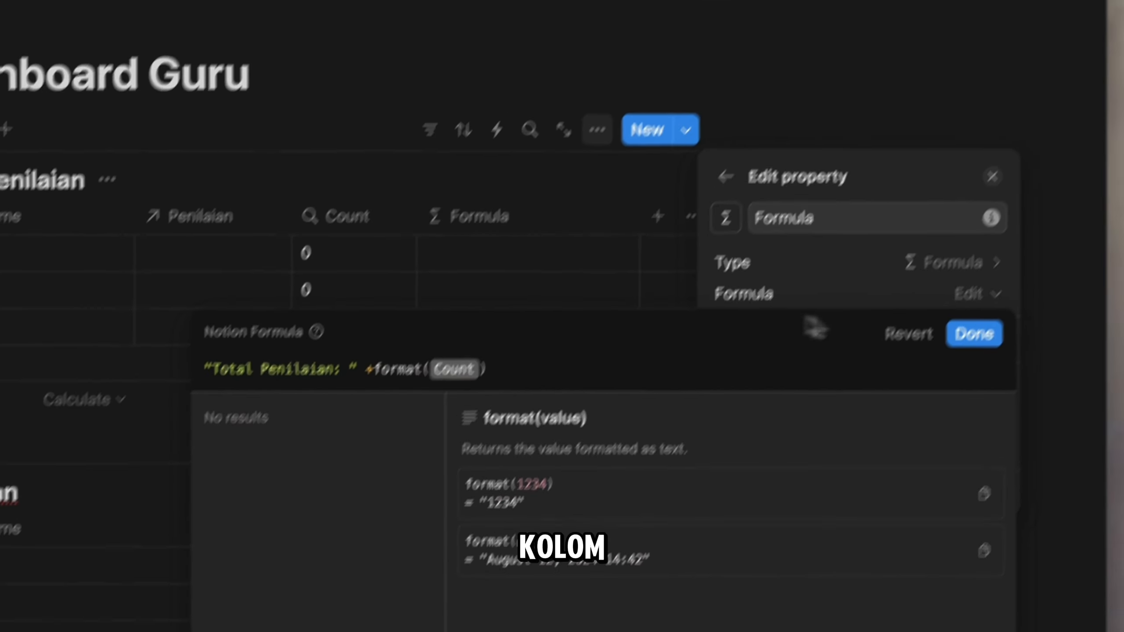
pyautogui.click(973, 334)
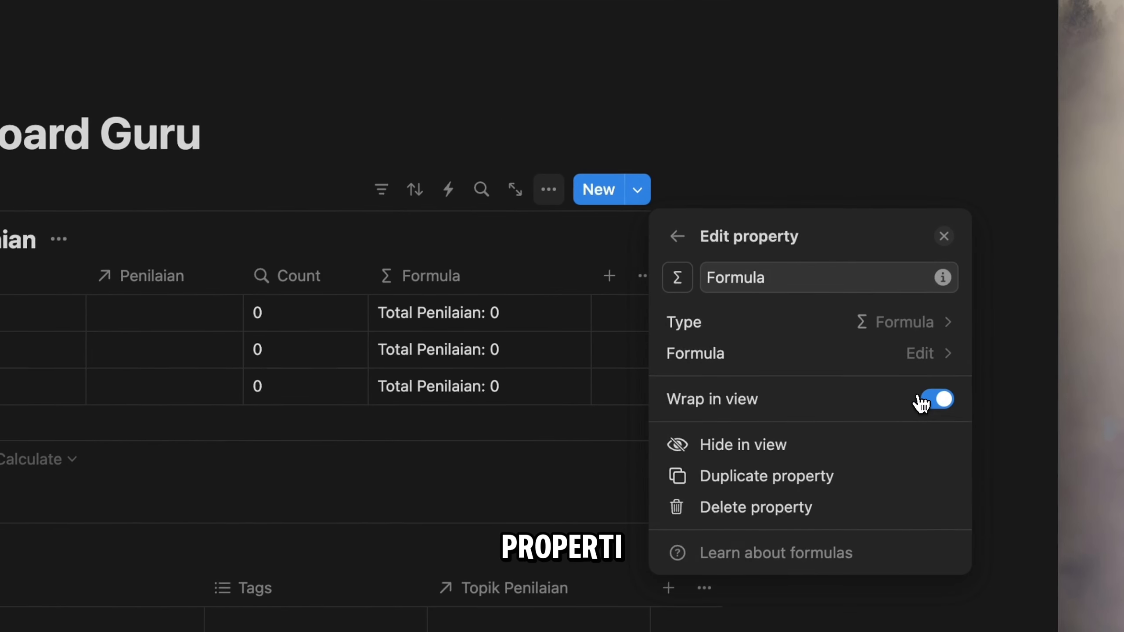
# Close the formula property's settings and narrow the Name column of the Topik Penilaian table.
pyautogui.click(946, 240)
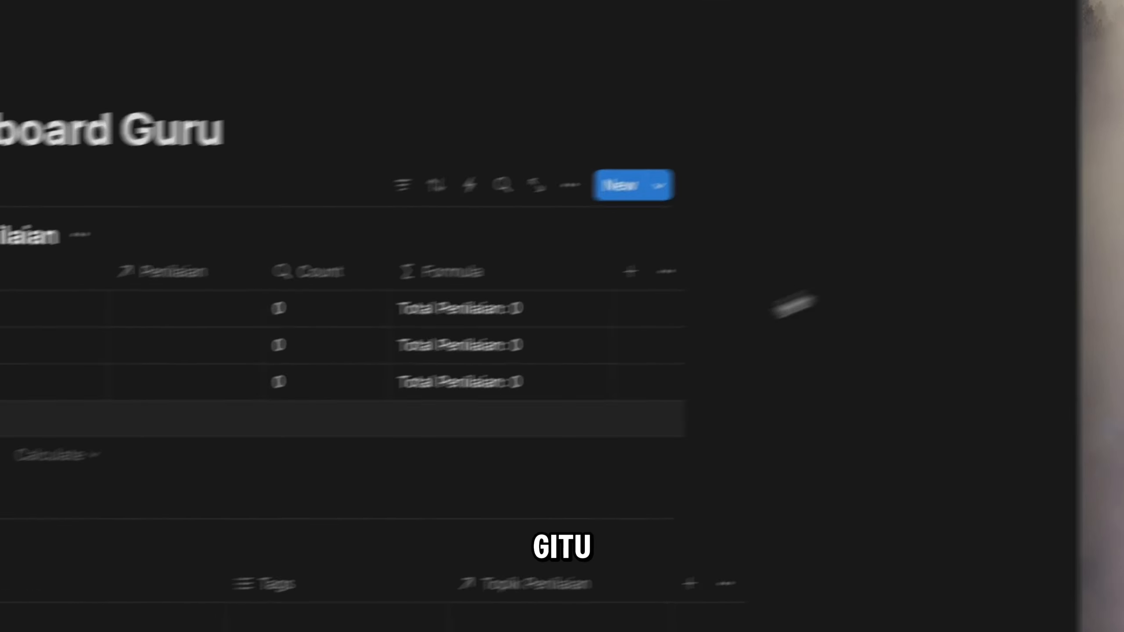
pyautogui.moveTo(505, 312); pyautogui.dragTo(472, 304)
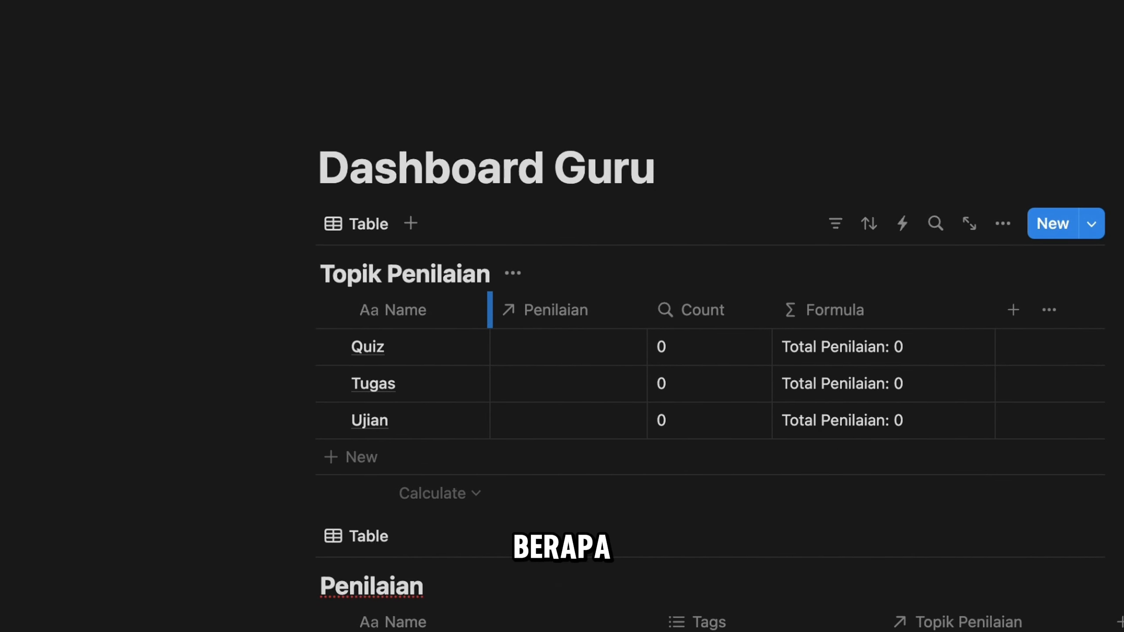
# Enter four students' first names in the Name column of the Siswa/i table, adding a new row for the fourth.
pyautogui.scroll(-3, 397, 440)
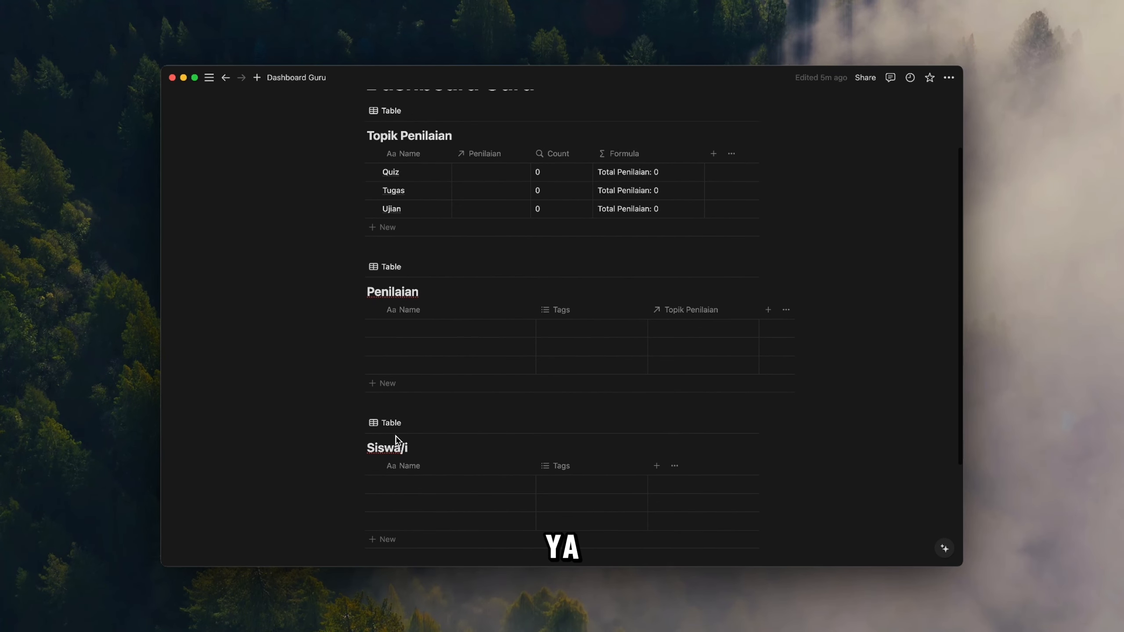
pyautogui.click(415, 489)
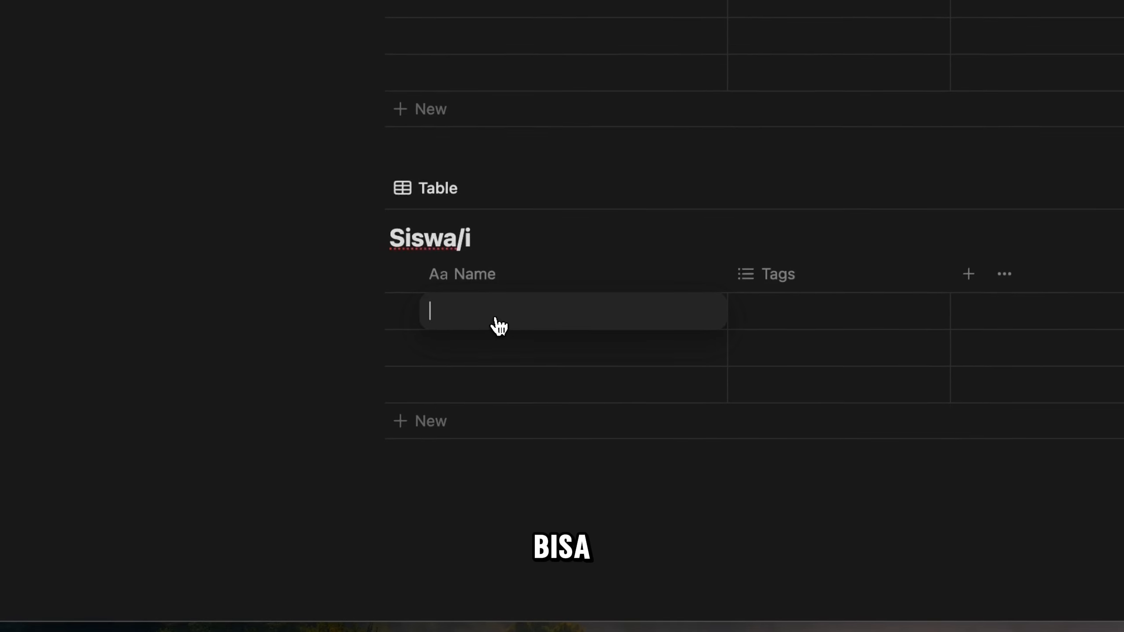
pyautogui.write('Andi')
pyautogui.press('Return')
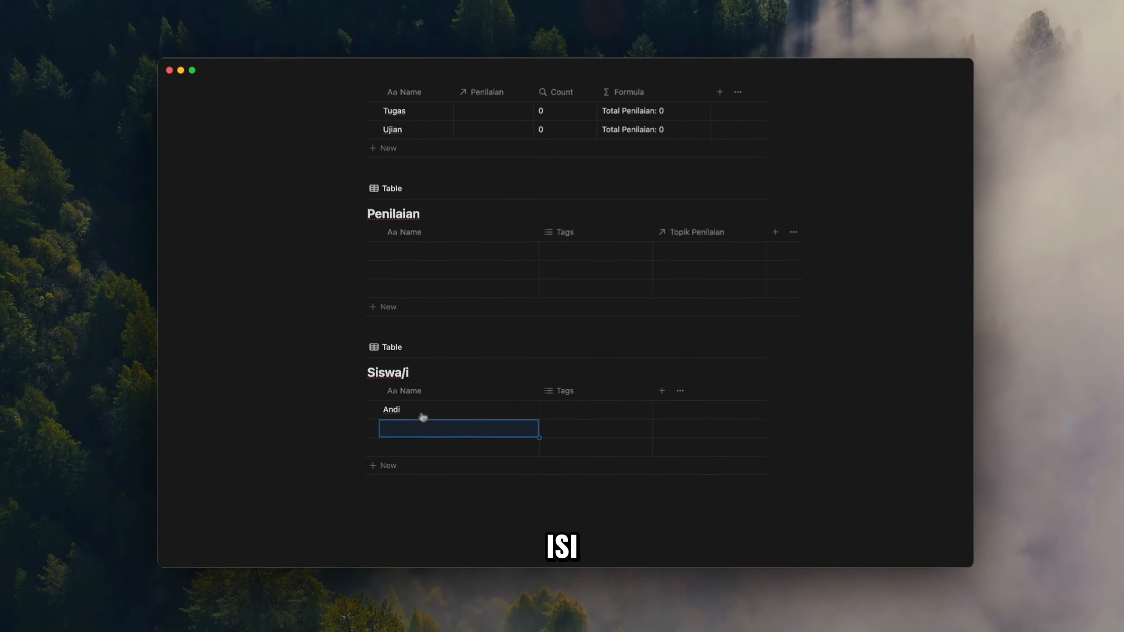
pyautogui.write('Tony')
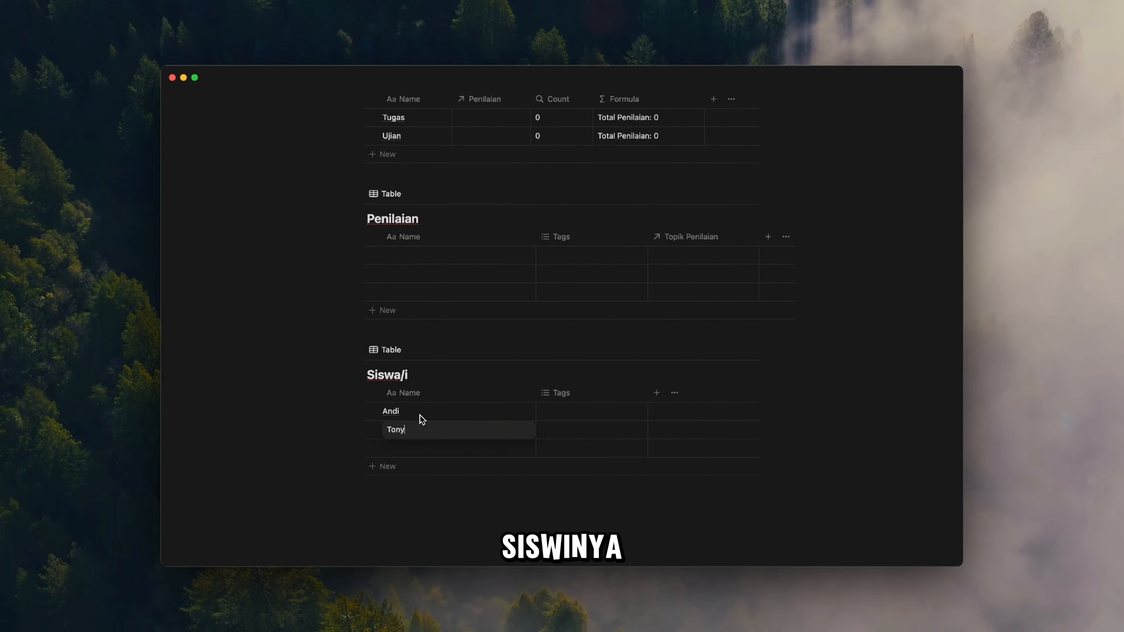
pyautogui.press('Return')
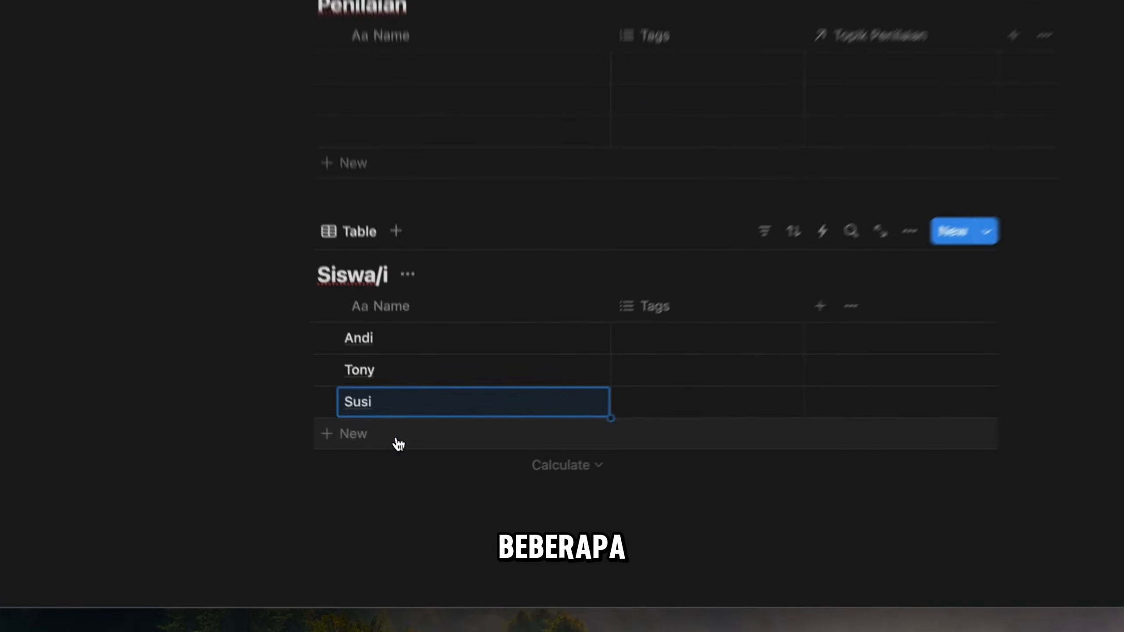
pyautogui.click(411, 469)
pyautogui.write('Robert')
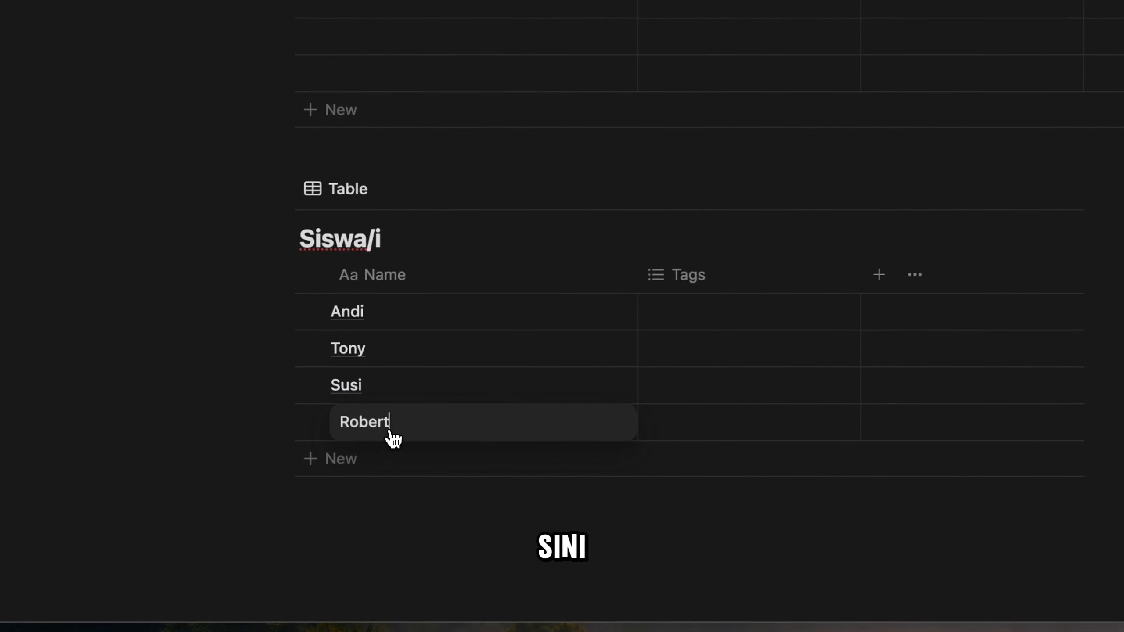
pyautogui.press('Escape')
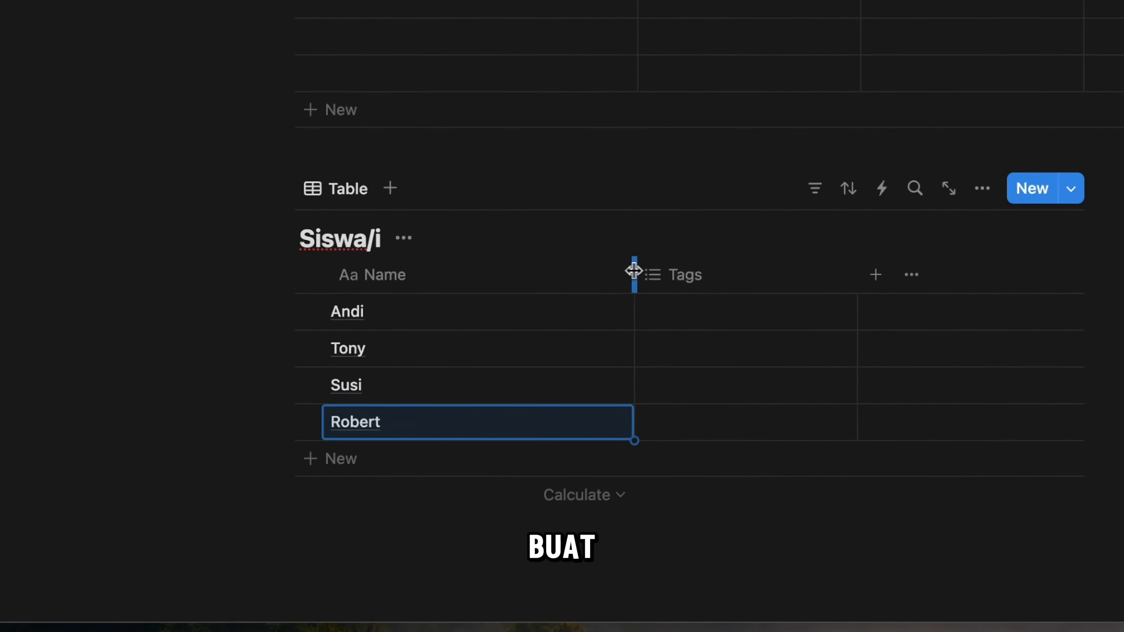
# Narrow the Name column of the Siswa/i table and change the type of its Tags property to Select.
pyautogui.moveTo(633, 272); pyautogui.dragTo(524, 271)
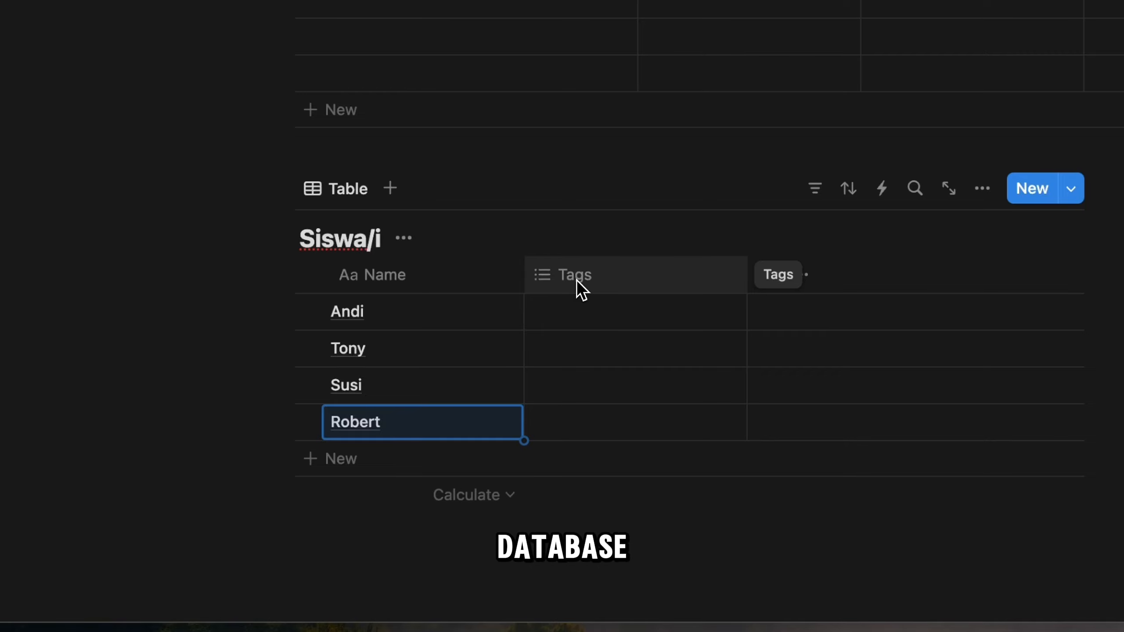
pyautogui.click(576, 279)
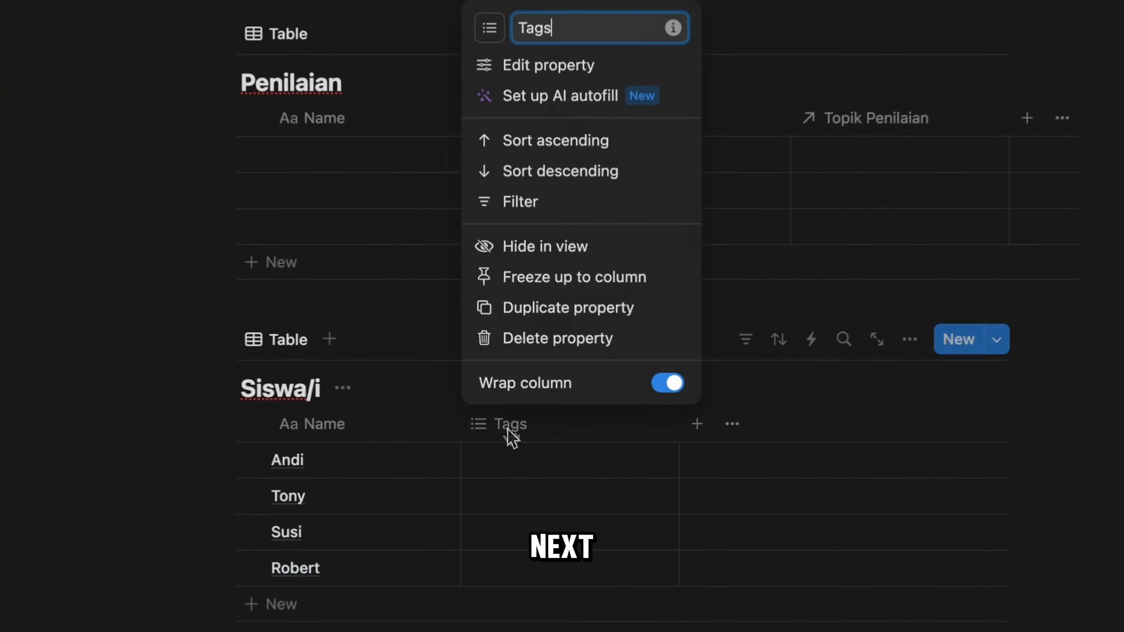
pyautogui.click(549, 65)
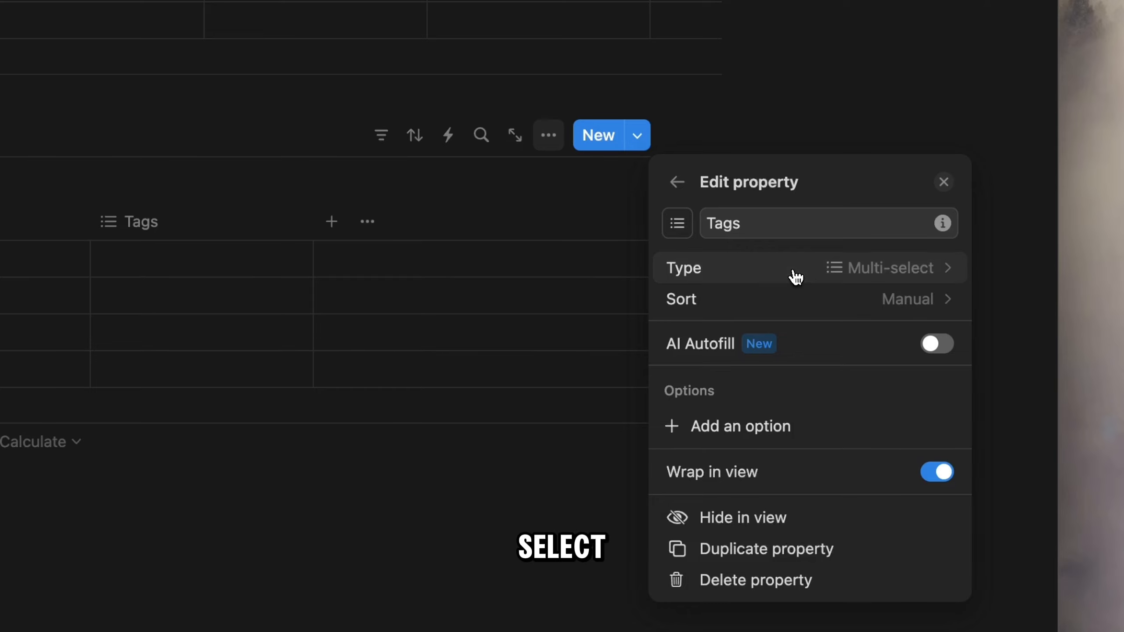
pyautogui.click(795, 277)
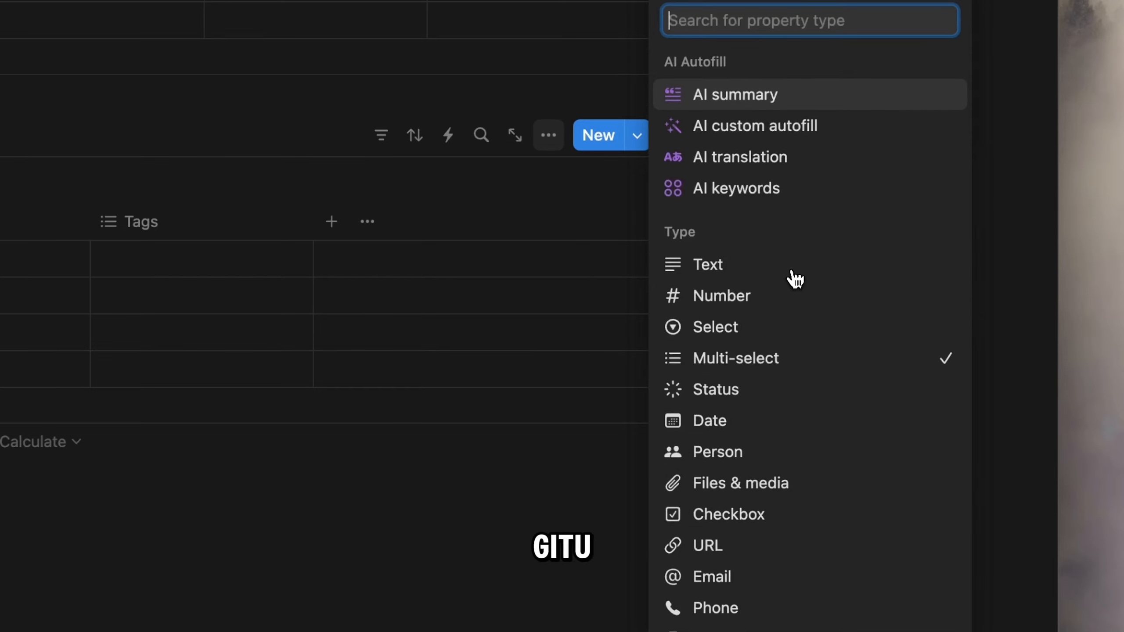
pyautogui.click(799, 331)
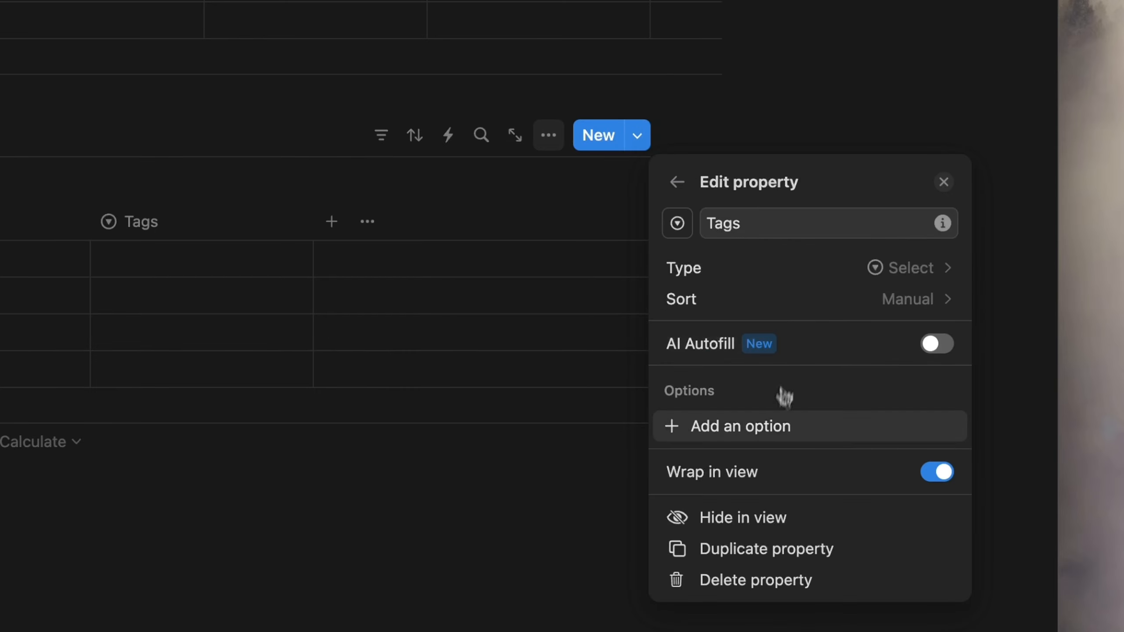
# Add the option Kelas 7A to the Tags property of the Siswa/i table.
pyautogui.click(764, 435)
pyautogui.write('Cela')
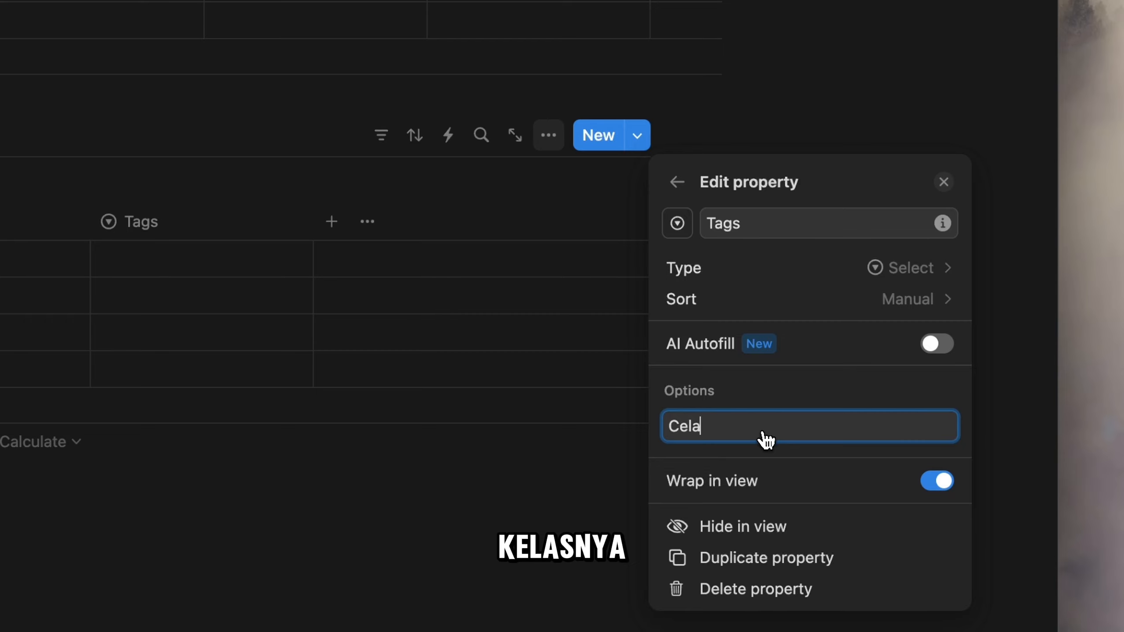
pyautogui.press('BackSpace')
pyautogui.press('BackSpace')
pyautogui.press('BackSpace')
pyautogui.press('BackSpace')
pyautogui.write('Kelas')
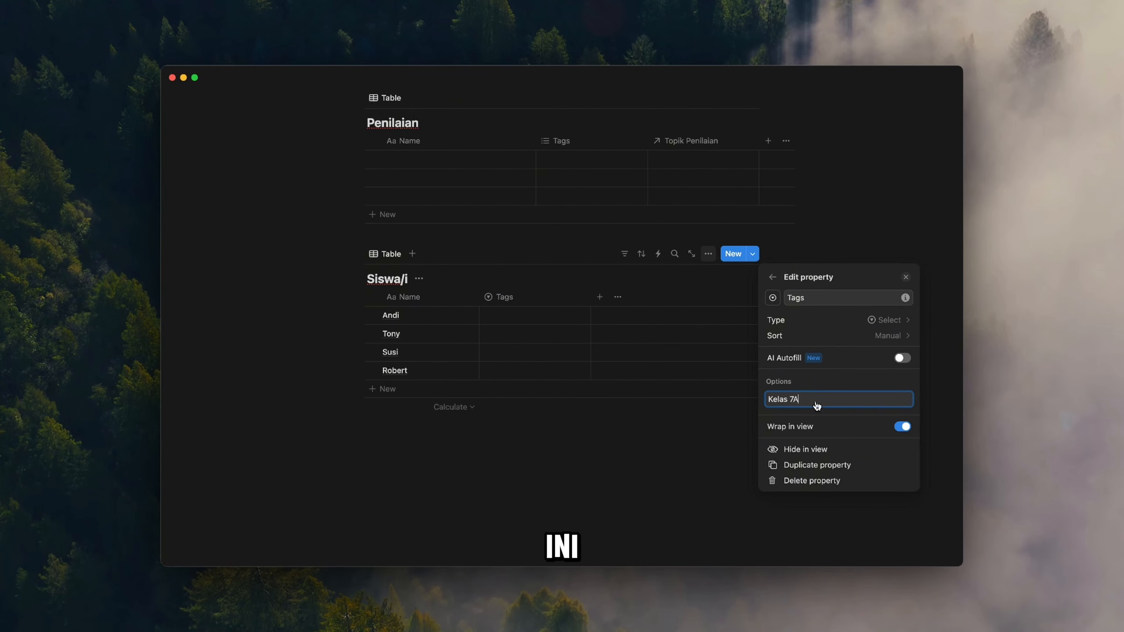
pyautogui.write(' 7A')
pyautogui.press('Return')
# Add the options Kelas 7B and Kelas 7C to the Tags property of the Siswa/i table.
pyautogui.write('Kelas 7')
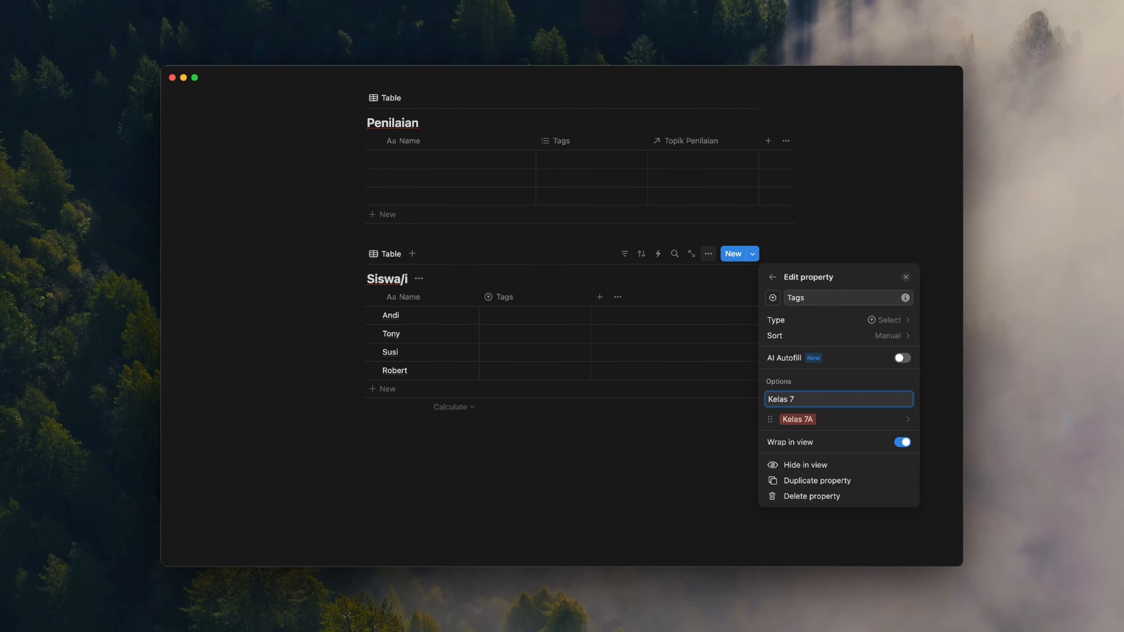
pyautogui.write('B')
pyautogui.press('Return')
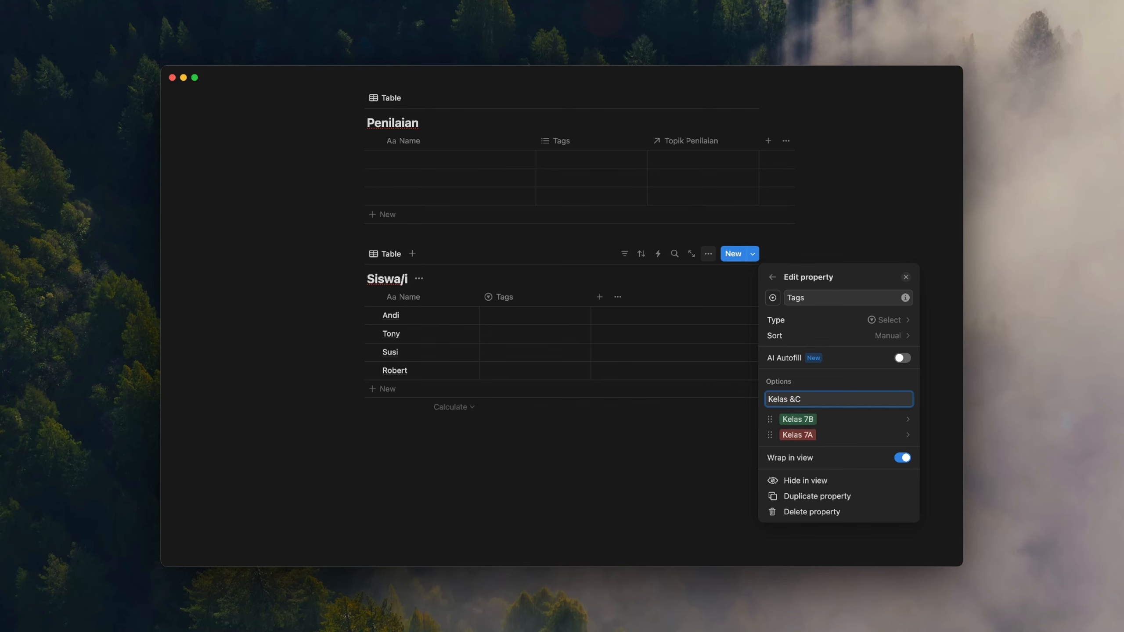
pyautogui.press('Return')
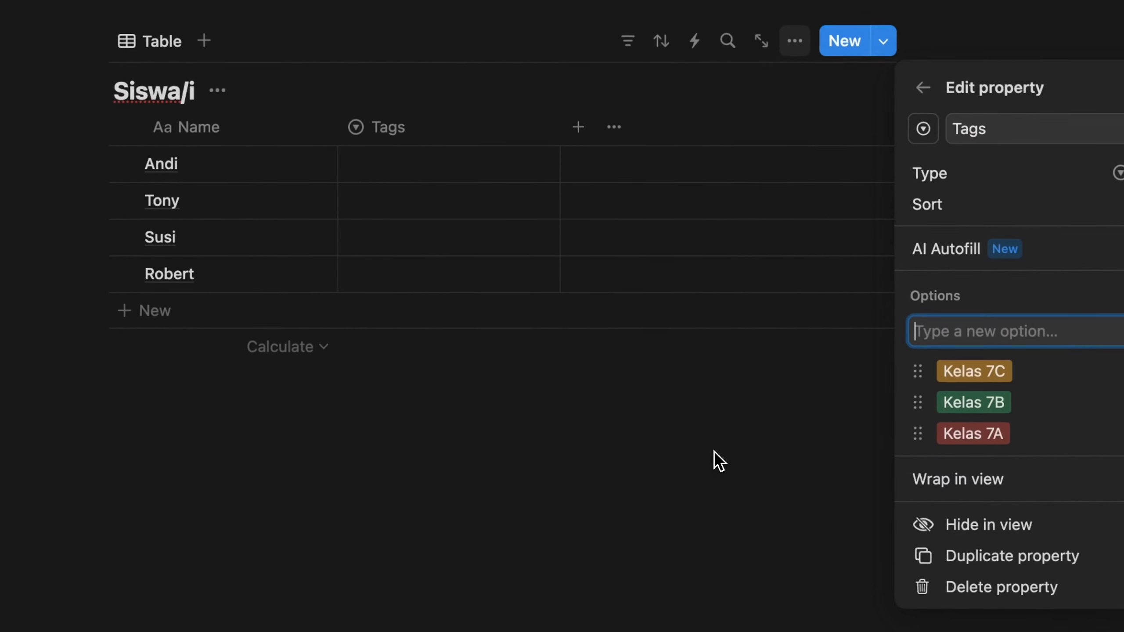
pyautogui.click(669, 461)
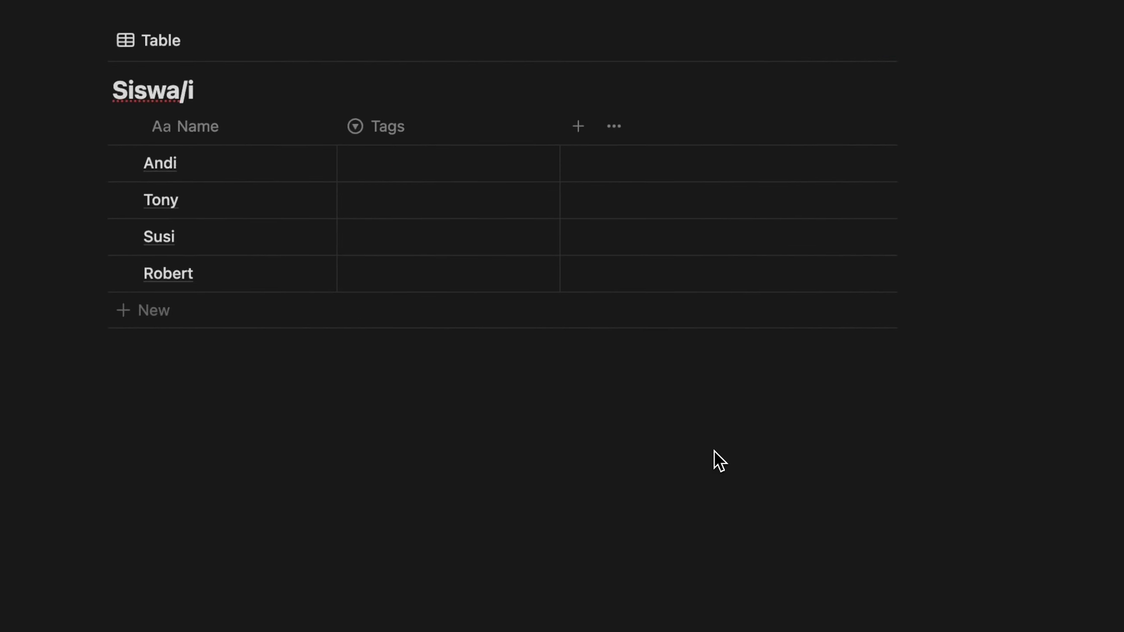
# Rename the Tags property of the Siswa/i table as Kelas and narrow the Name and Kelas columns.
pyautogui.click(420, 128)
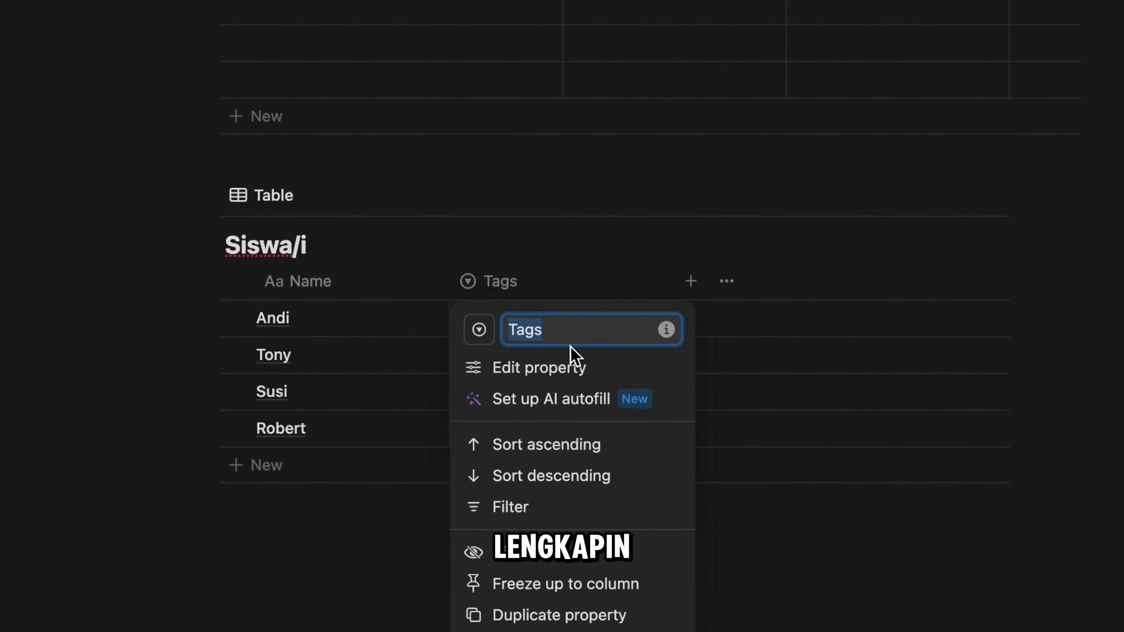
pyautogui.write('Kelas')
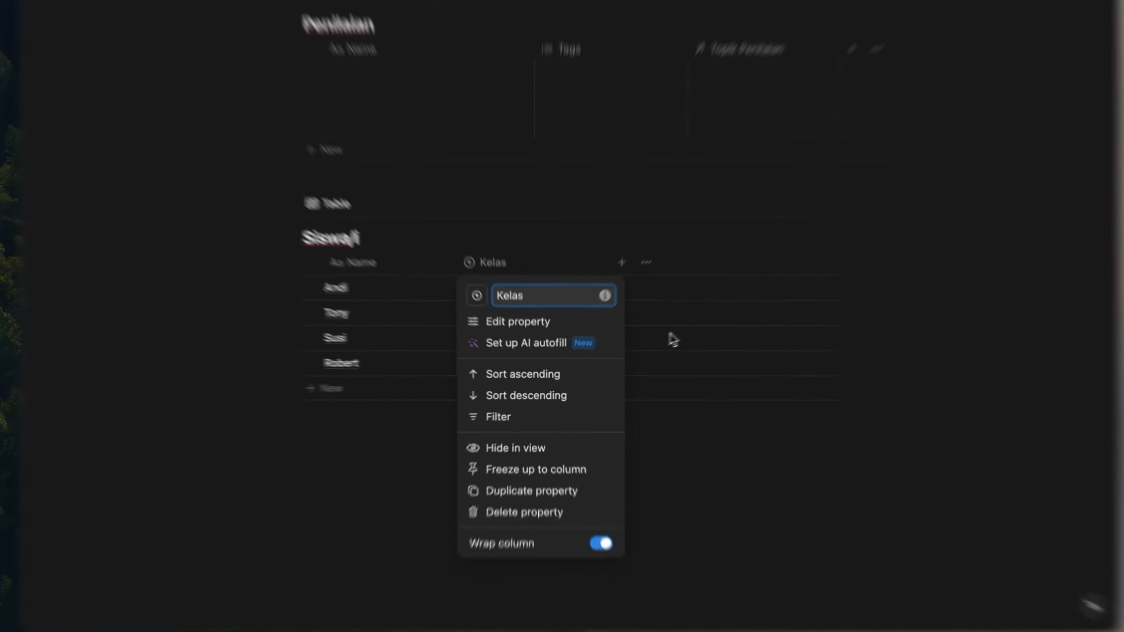
pyautogui.click(647, 416)
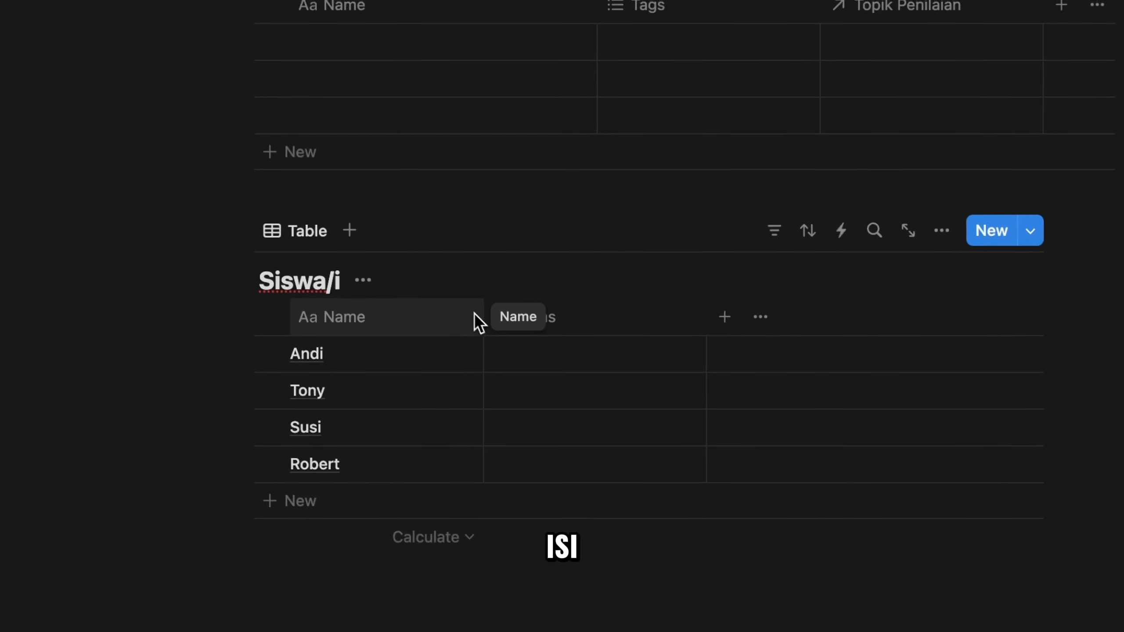
pyautogui.moveTo(485, 317); pyautogui.dragTo(424, 317)
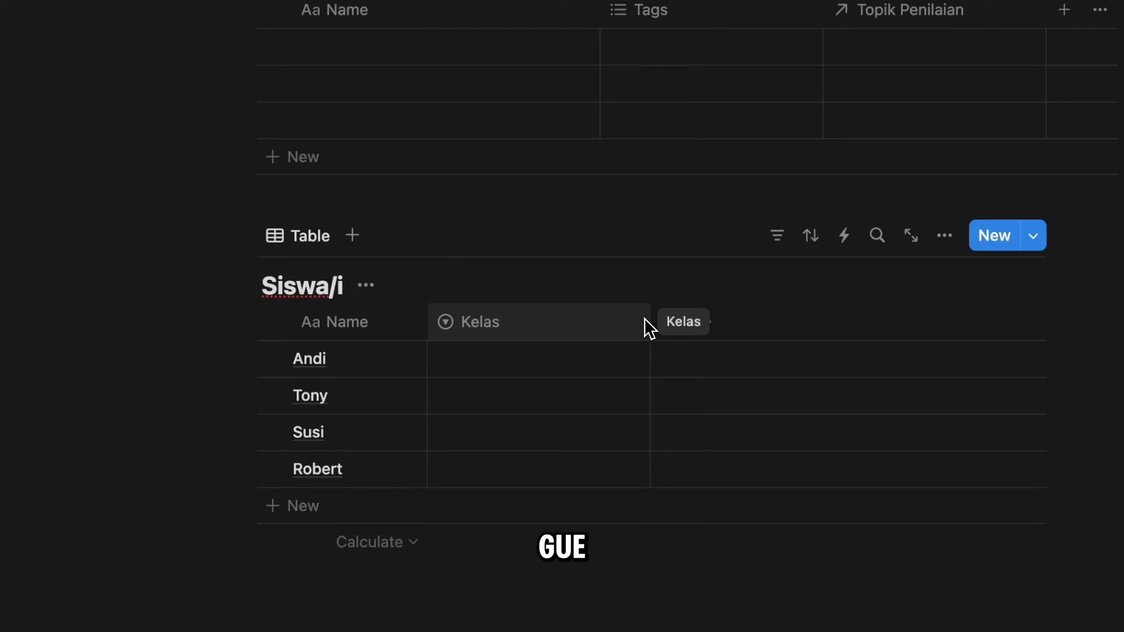
pyautogui.moveTo(646, 323); pyautogui.dragTo(546, 323)
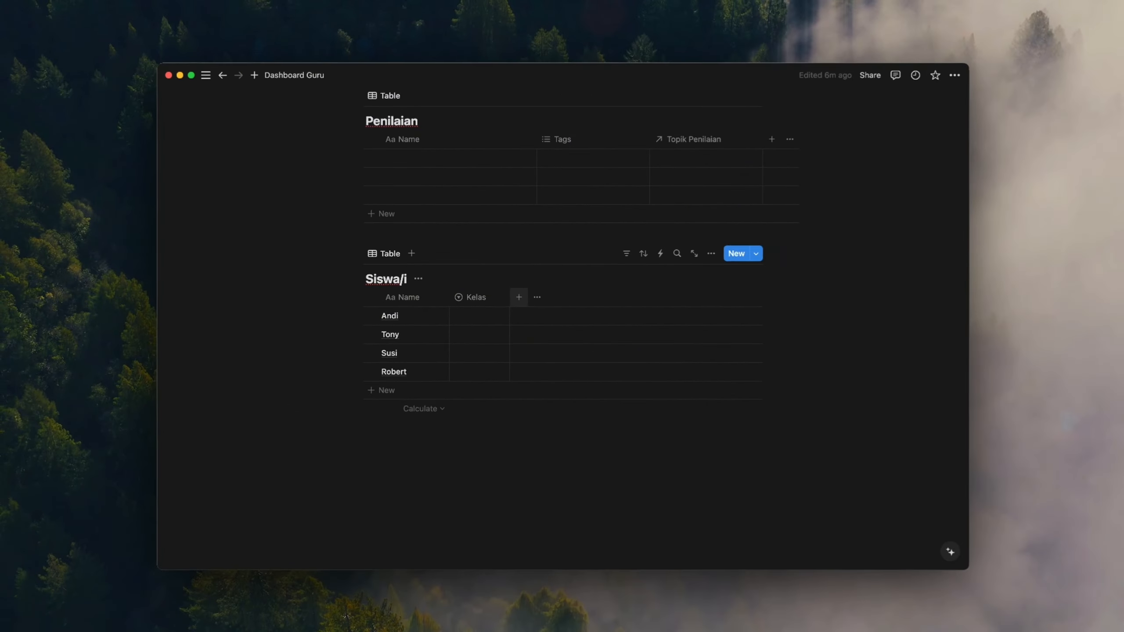
# Assign the students in Siswa/i their Kelas values: Kelas 7C for the first row, Kelas 7B for the second, Kelas 7A for the third and fourth.
pyautogui.click(481, 385)
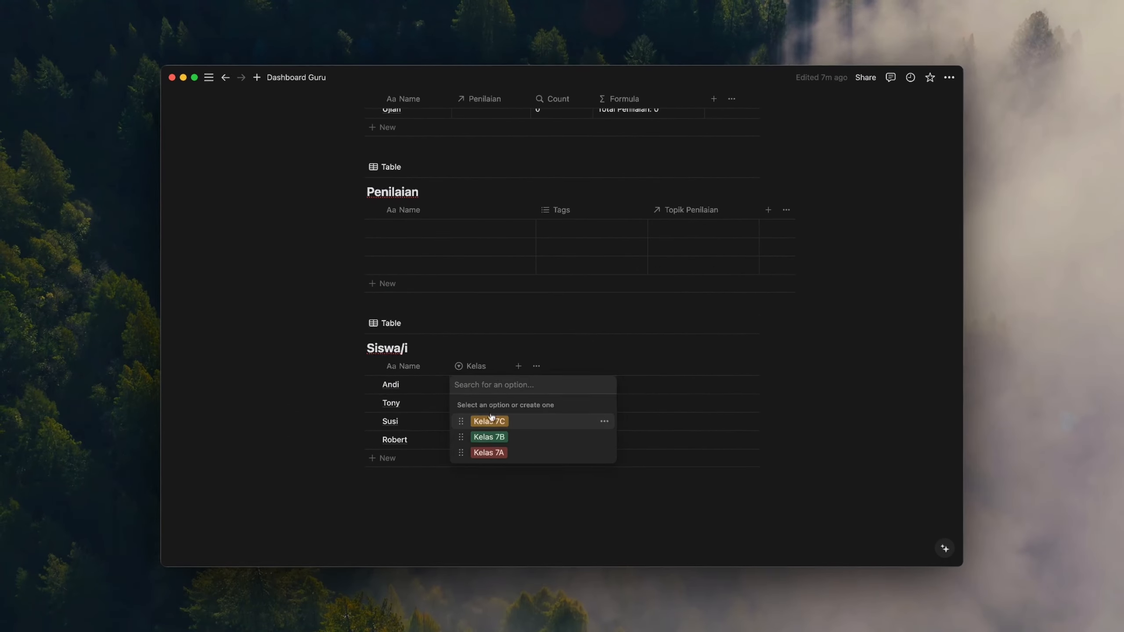
pyautogui.click(491, 420)
pyautogui.click(477, 403)
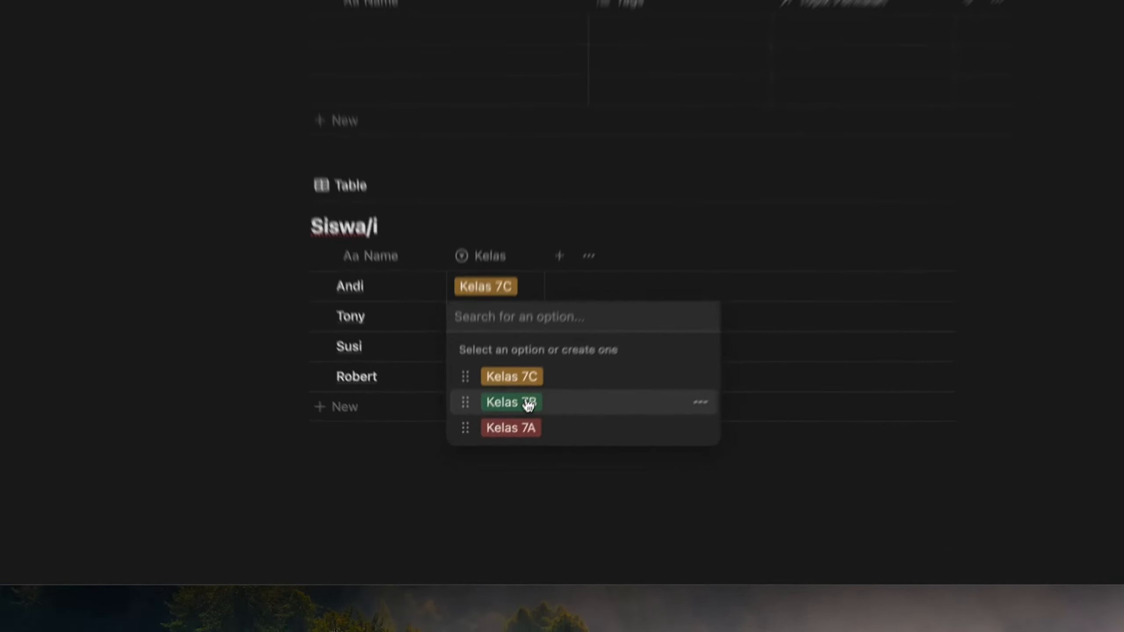
pyautogui.click(496, 457)
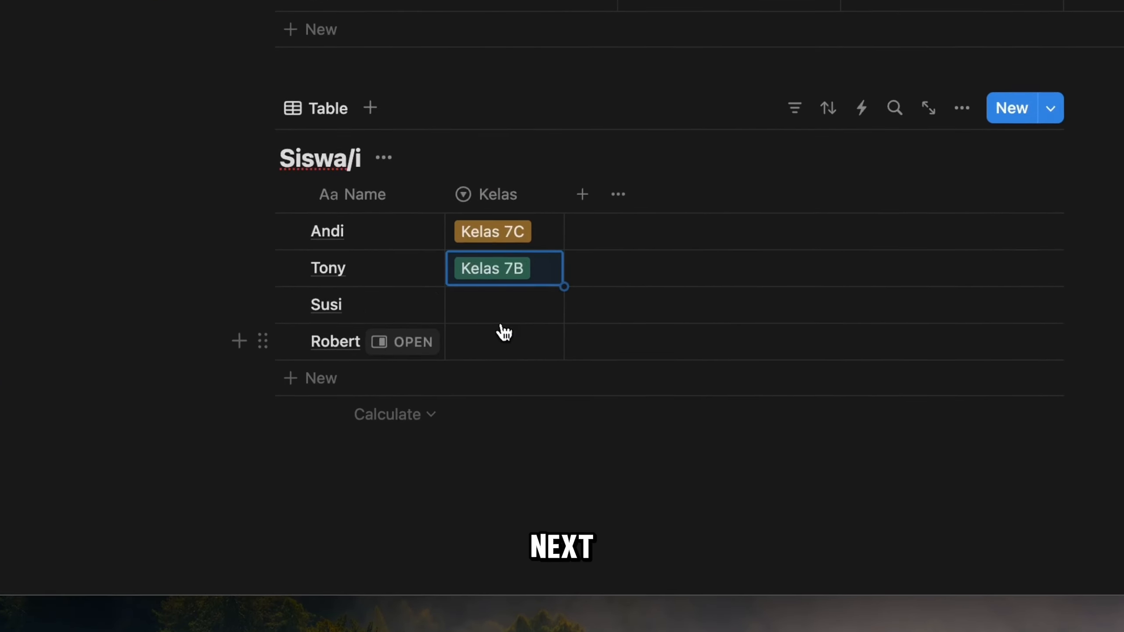
pyautogui.click(505, 310)
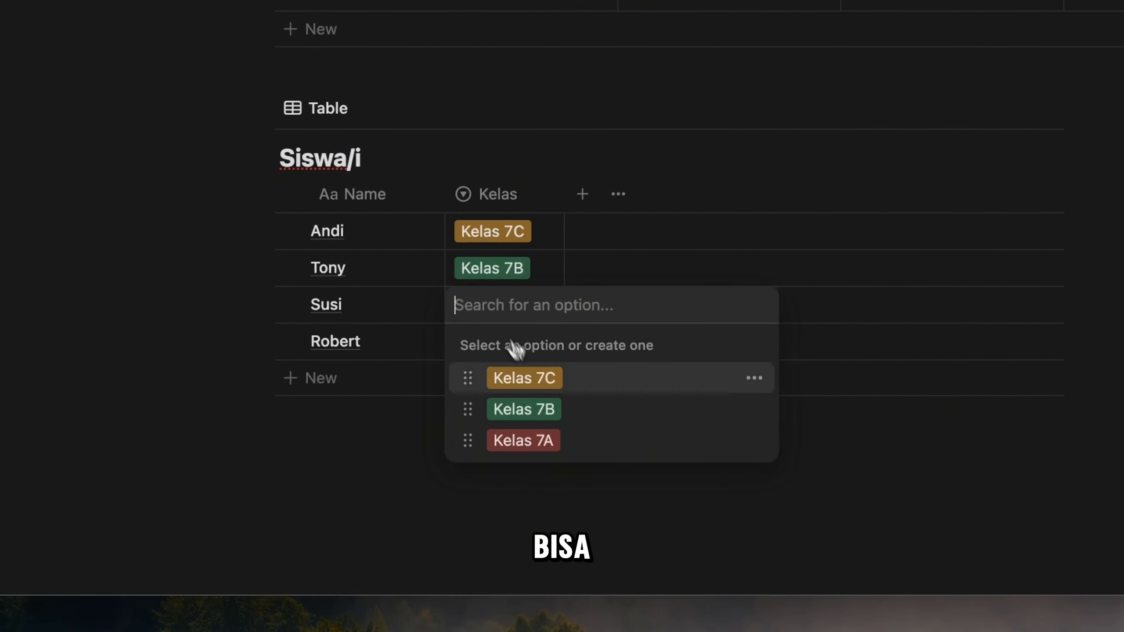
pyautogui.click(554, 442)
pyautogui.click(555, 350)
pyautogui.click(523, 477)
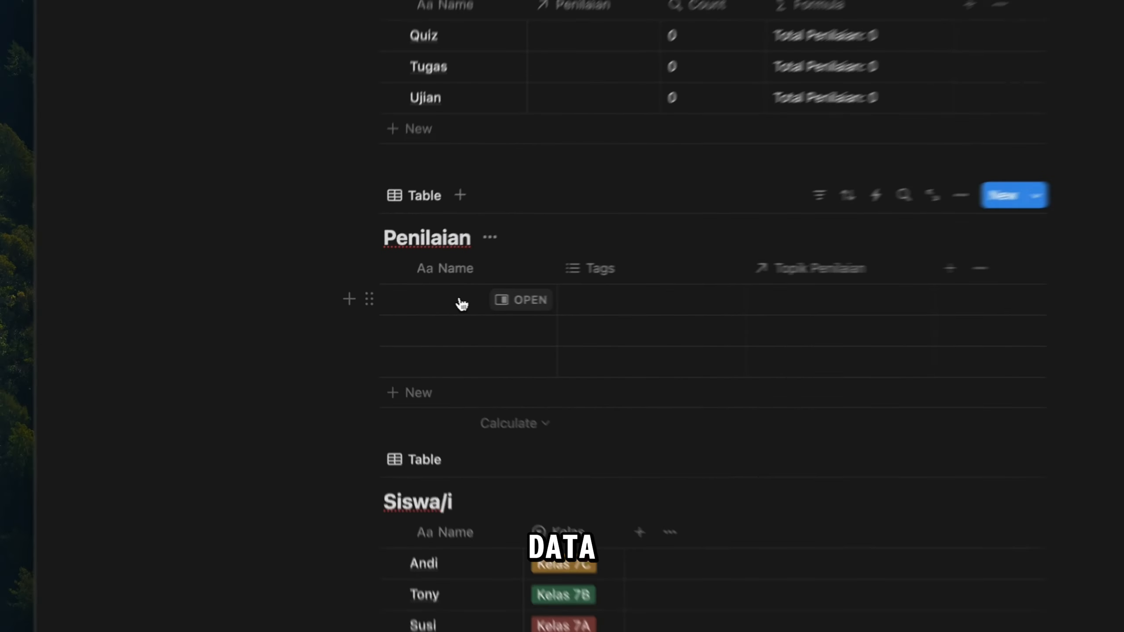
# Fill the Name column of the Penilaian table with Test 1, Quiz #1 and Ujian #1.
pyautogui.click(461, 304)
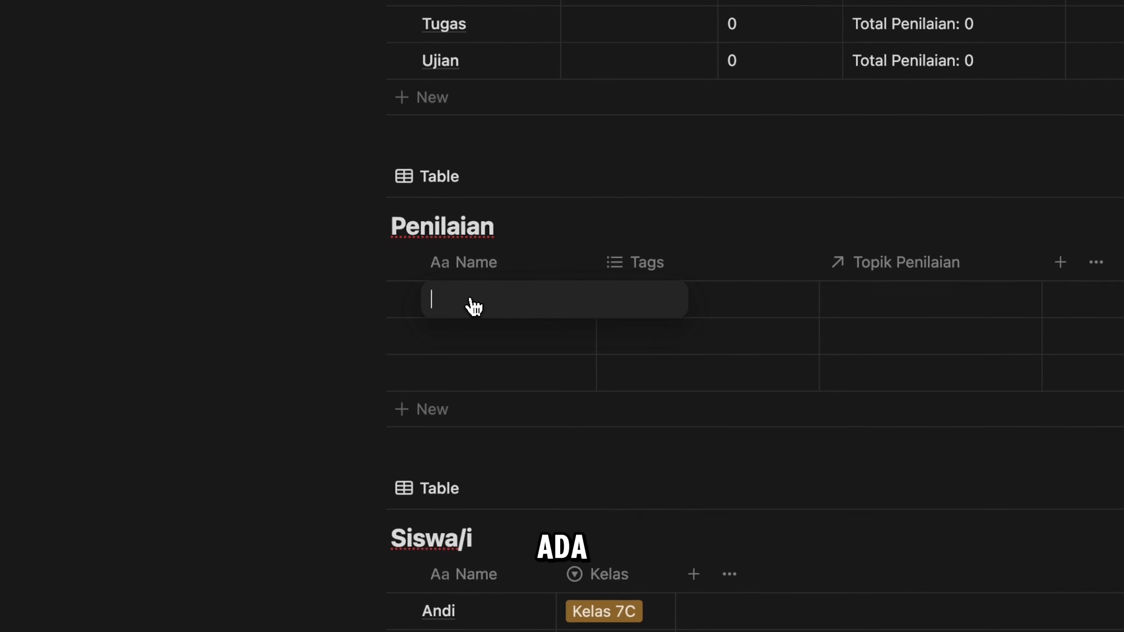
pyautogui.write('Test 1')
pyautogui.press('Return')
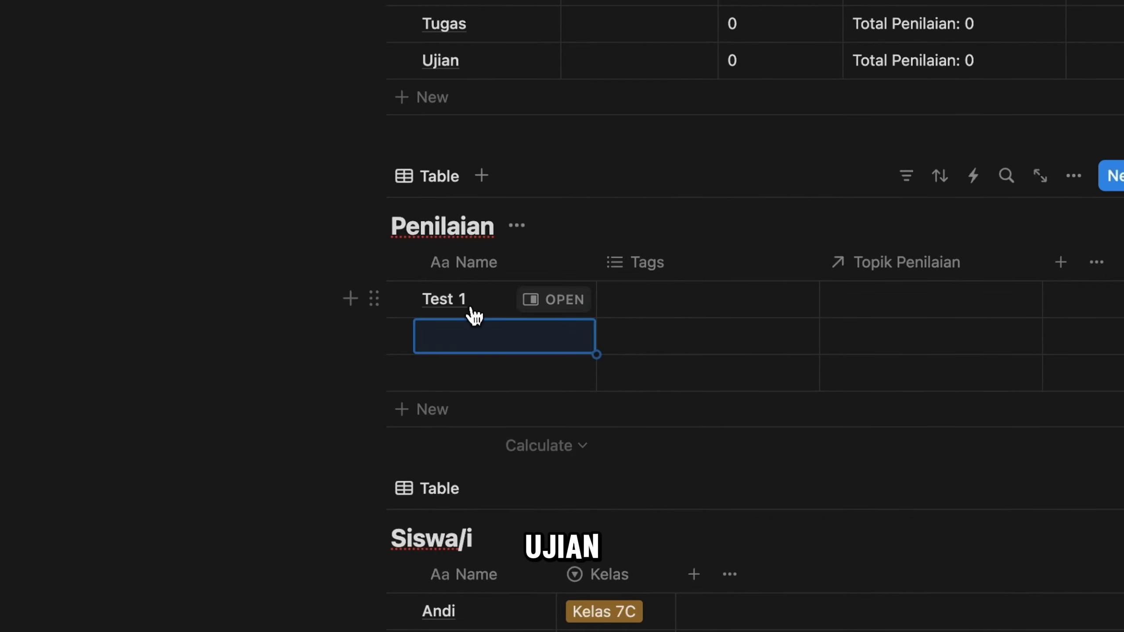
pyautogui.click(481, 346)
pyautogui.write('Quiz #1')
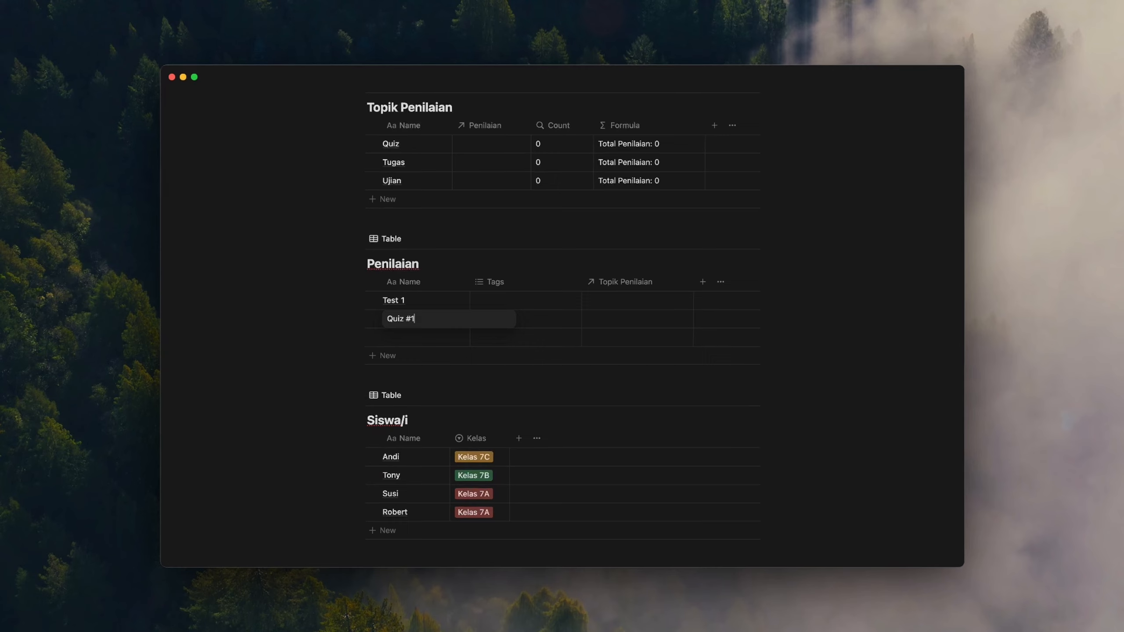
pyautogui.press('Return')
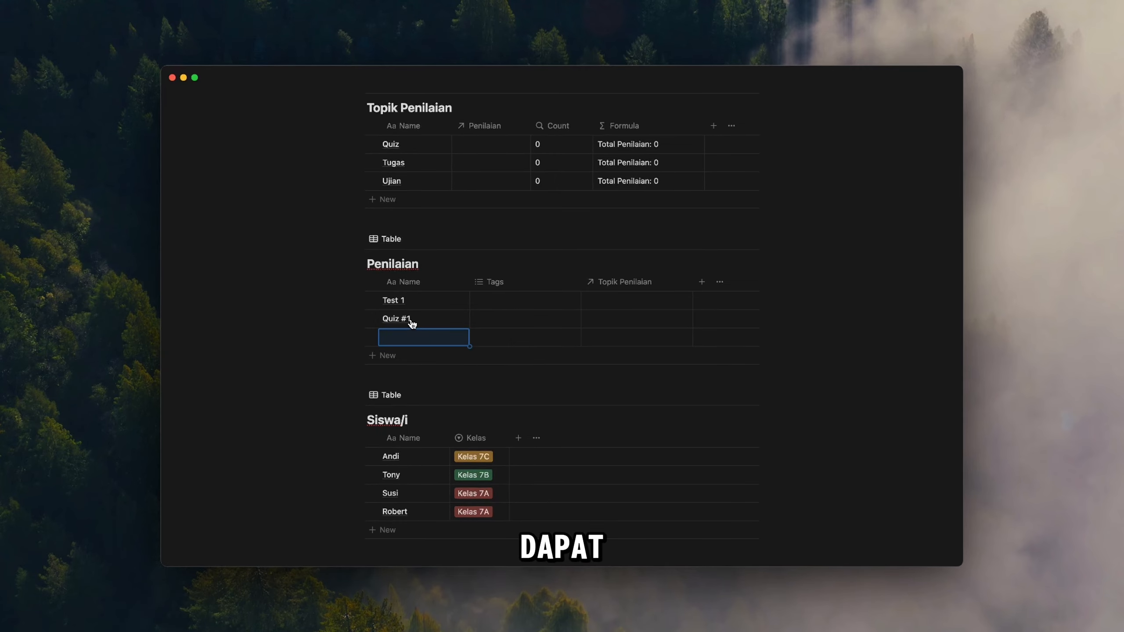
pyautogui.click(407, 337)
pyautogui.write('Ujian #1')
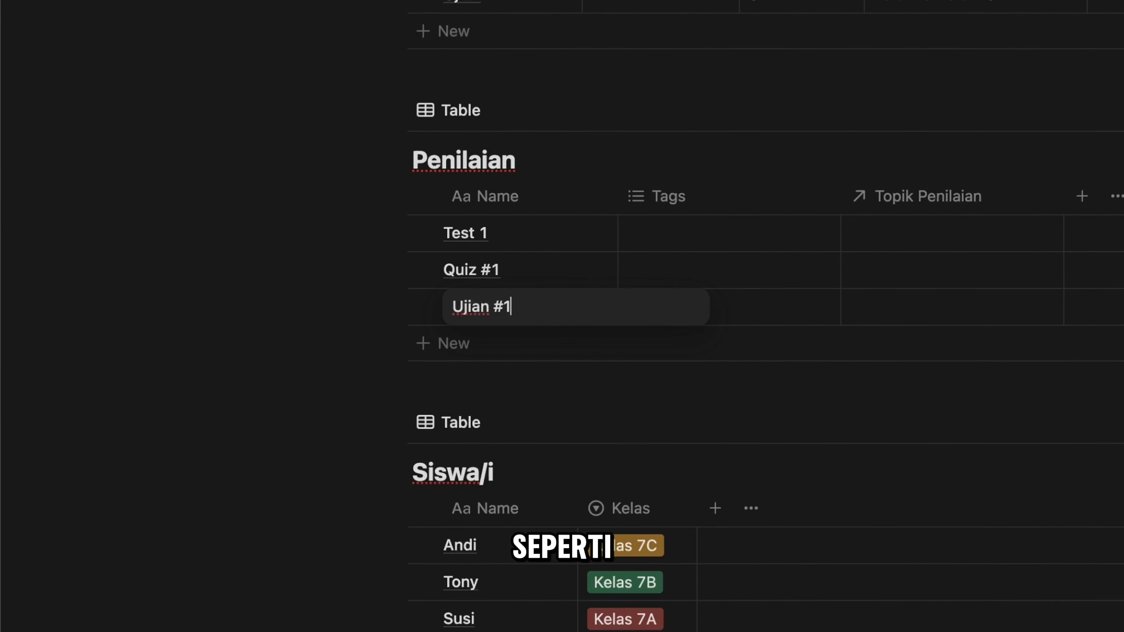
# Add a fourth entry named Ujian #2 to the Penilaian table.
pyautogui.press('Return')
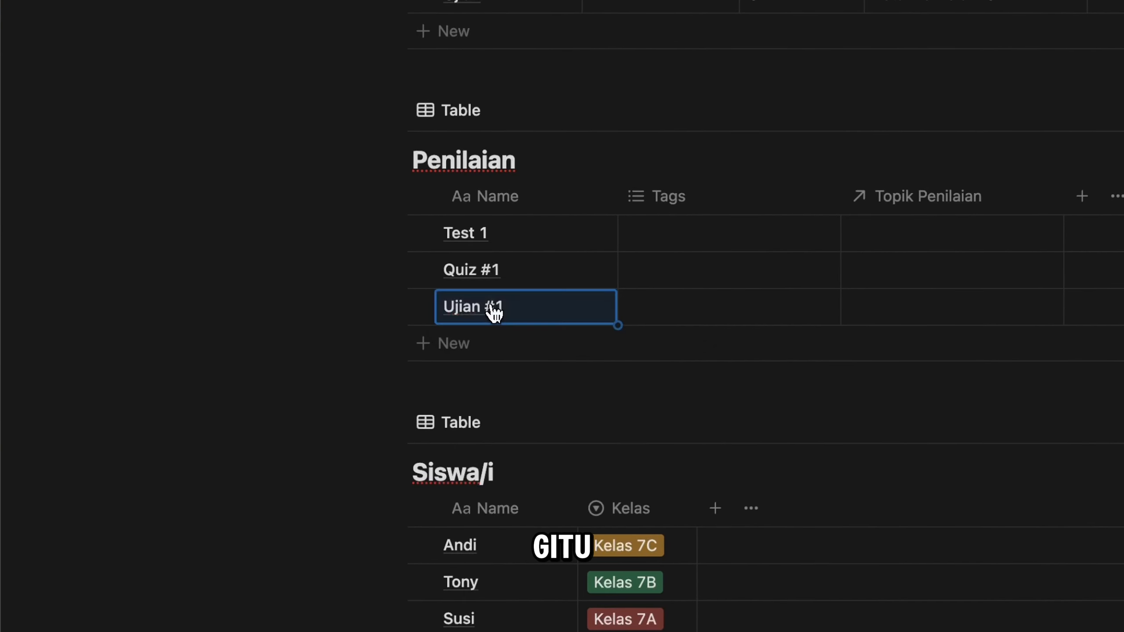
pyautogui.click(495, 345)
pyautogui.write('Ujian')
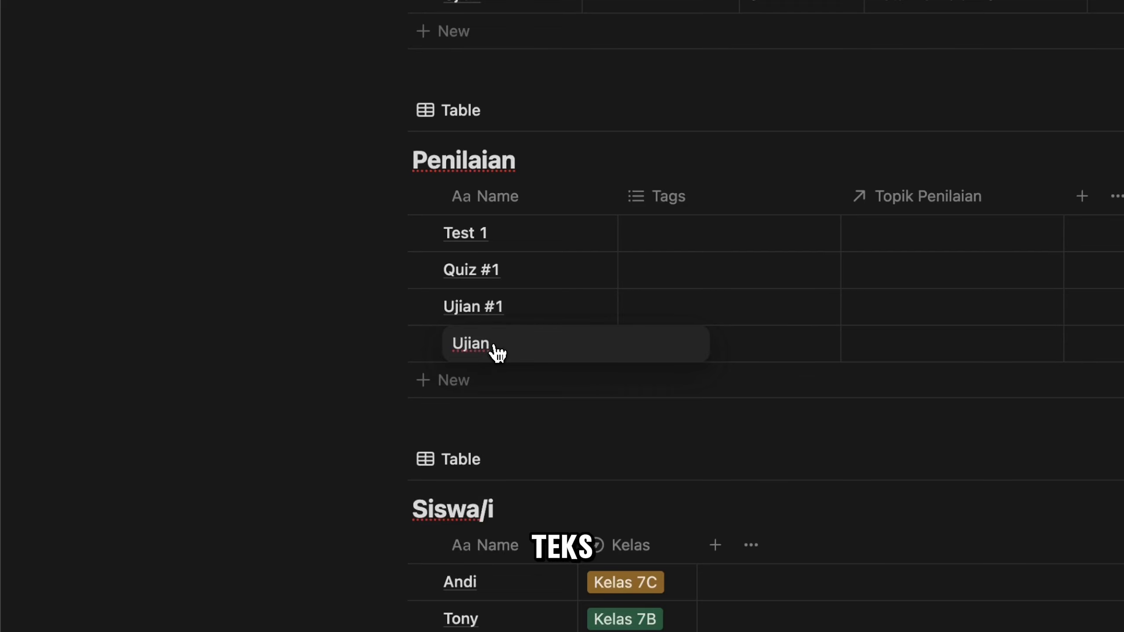
pyautogui.write(' #2')
pyautogui.press('Return')
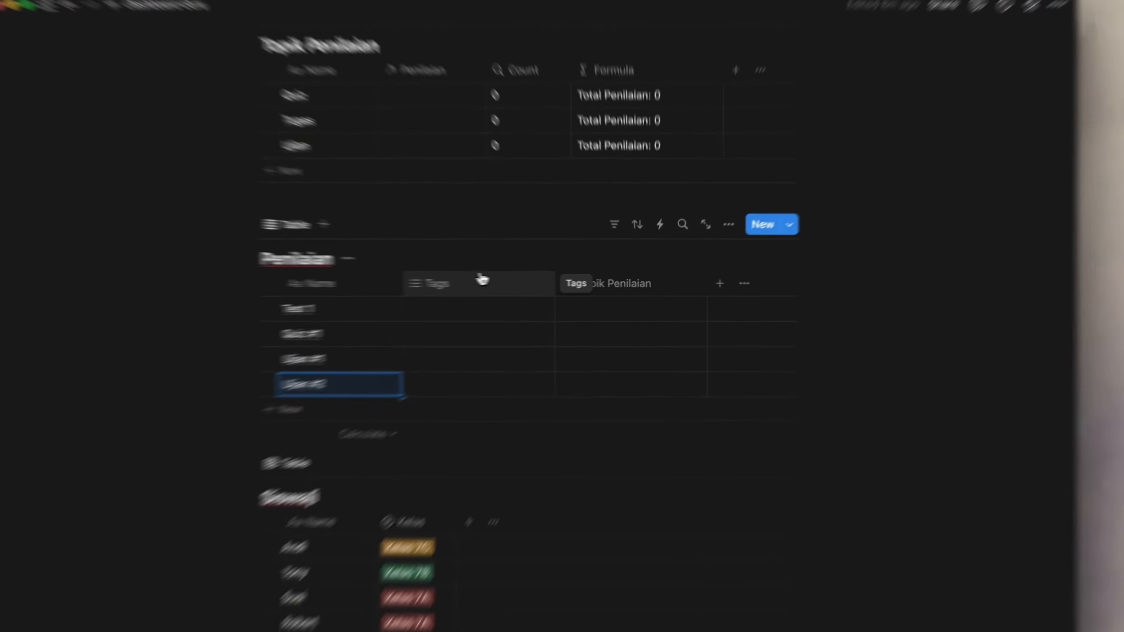
# Convert the Tags property of the Penilaian table into a two-way relation to Siswa/i, name it Siswa/i and narrow the table's columns.
pyautogui.click(528, 278)
pyautogui.click(518, 325)
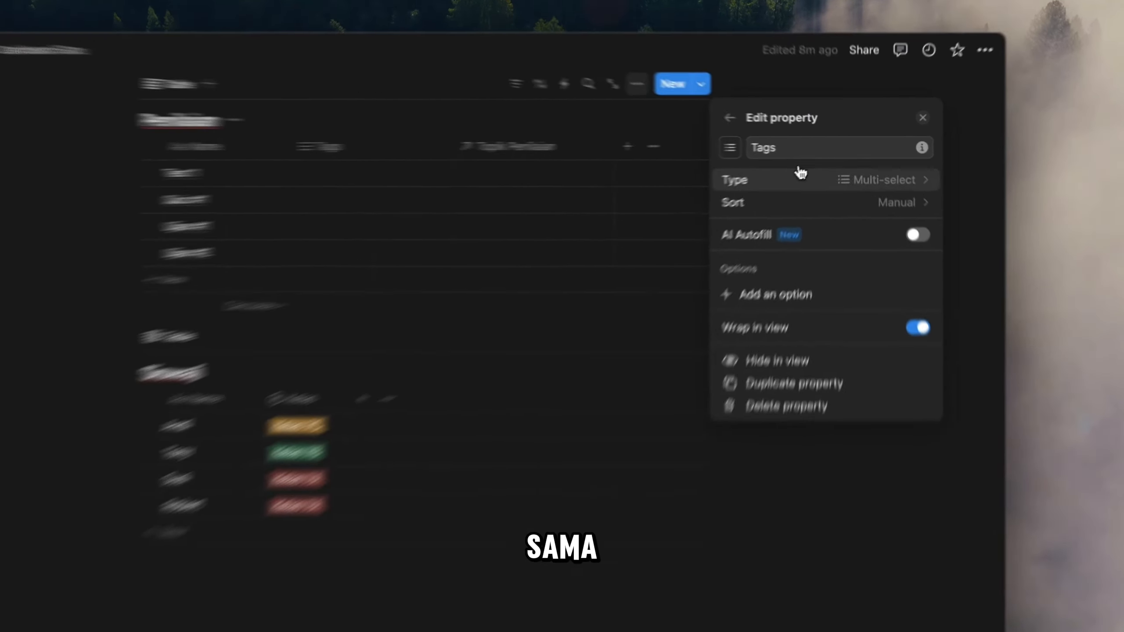
pyautogui.click(814, 167)
pyautogui.write('re')
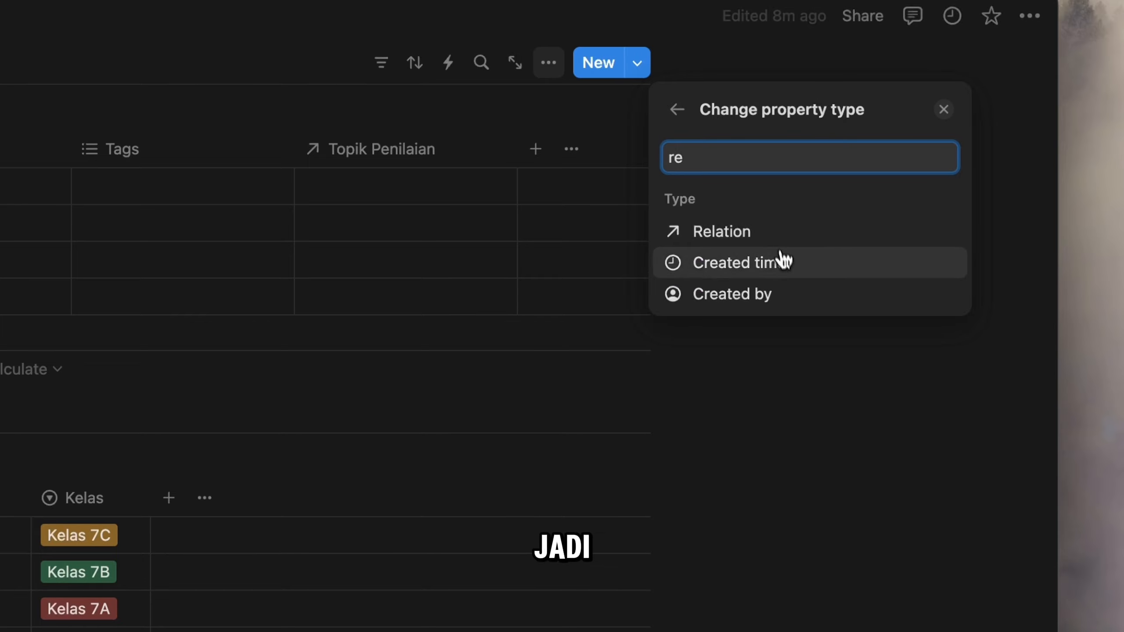
pyautogui.click(769, 235)
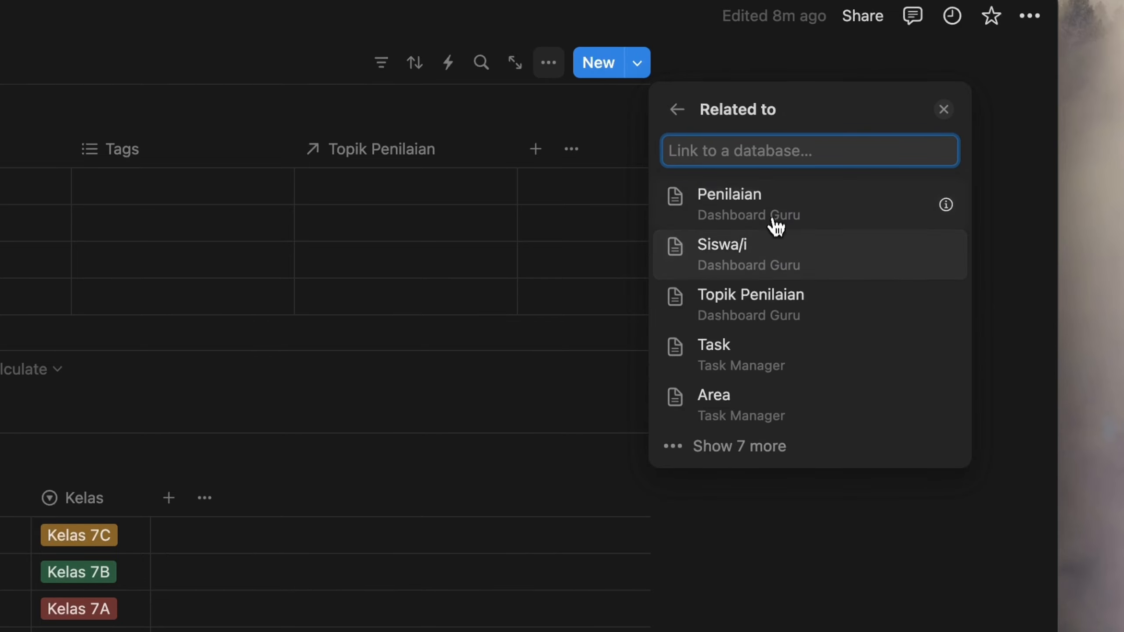
pyautogui.click(779, 246)
pyautogui.click(947, 250)
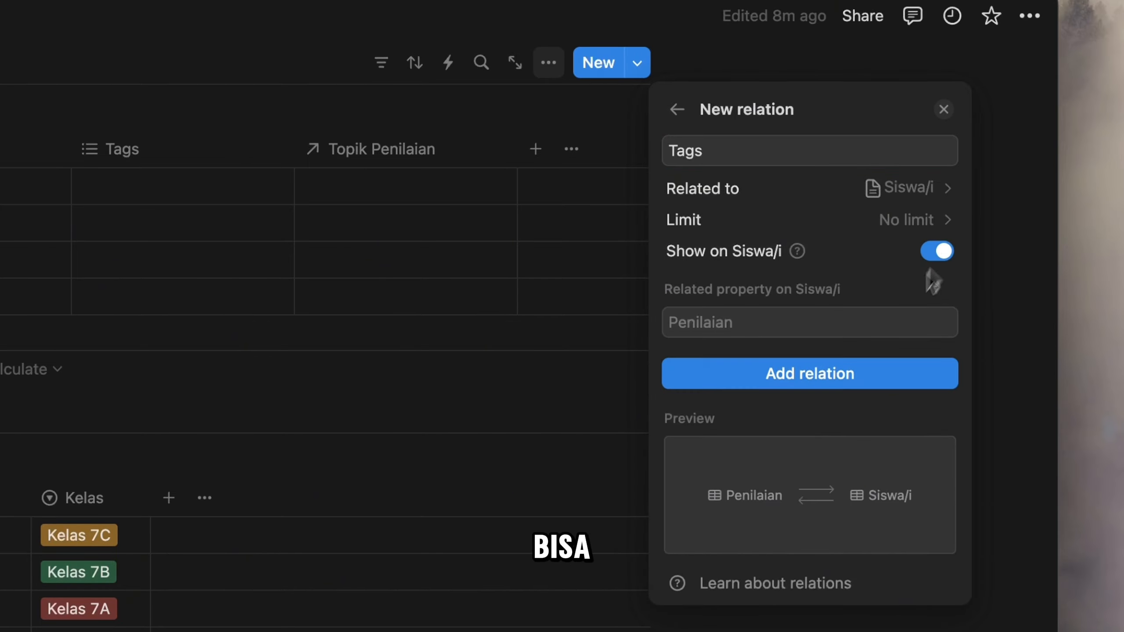
pyautogui.click(865, 384)
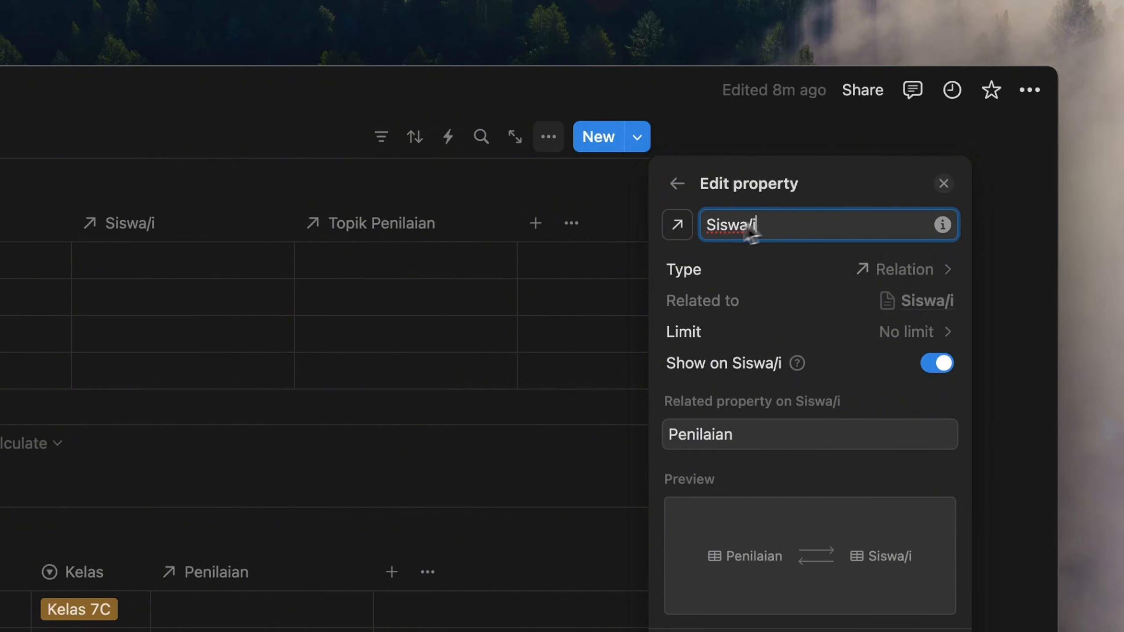
pyautogui.click(678, 226)
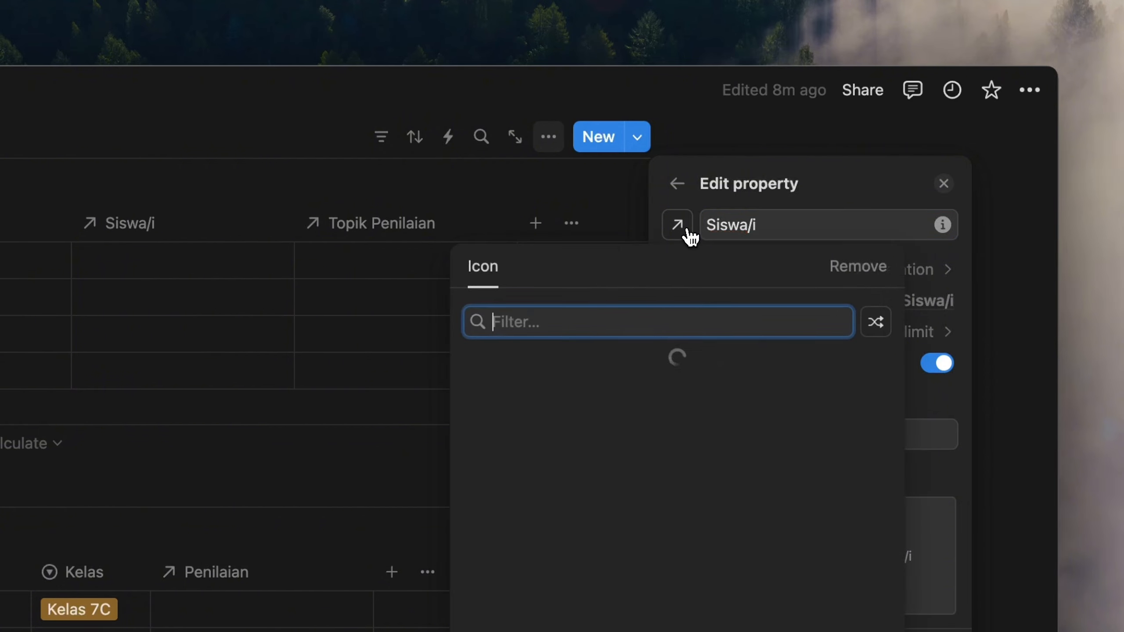
pyautogui.click(959, 186)
pyautogui.click(952, 184)
pyautogui.scroll(7, 515, 368)
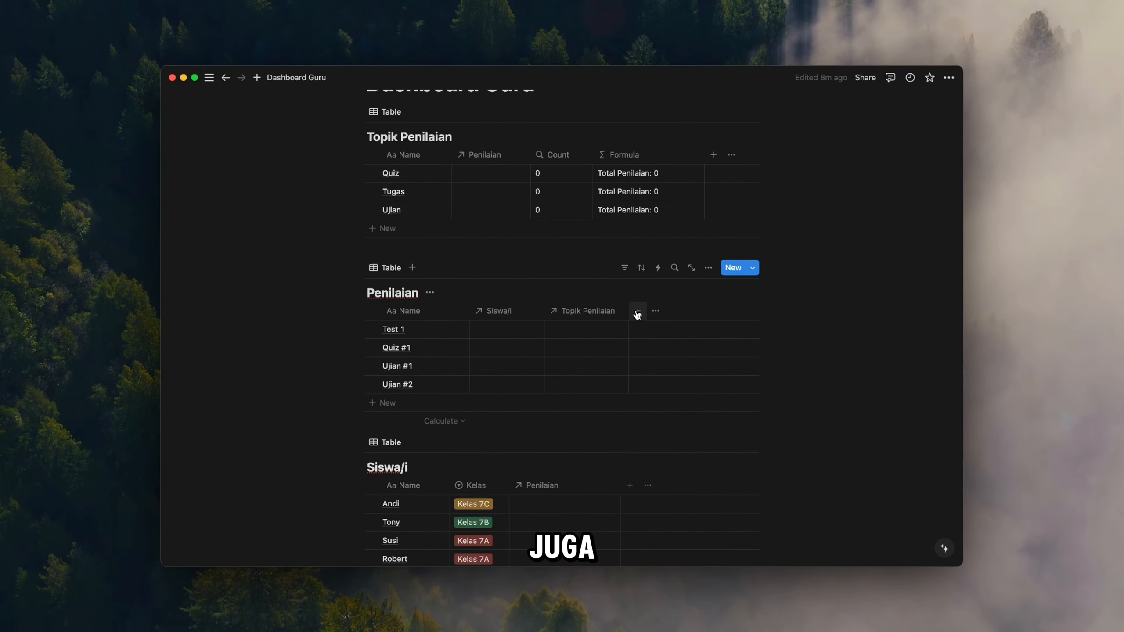
# Add a Date property to the Penilaian table, keeping the default name.
pyautogui.click(637, 312)
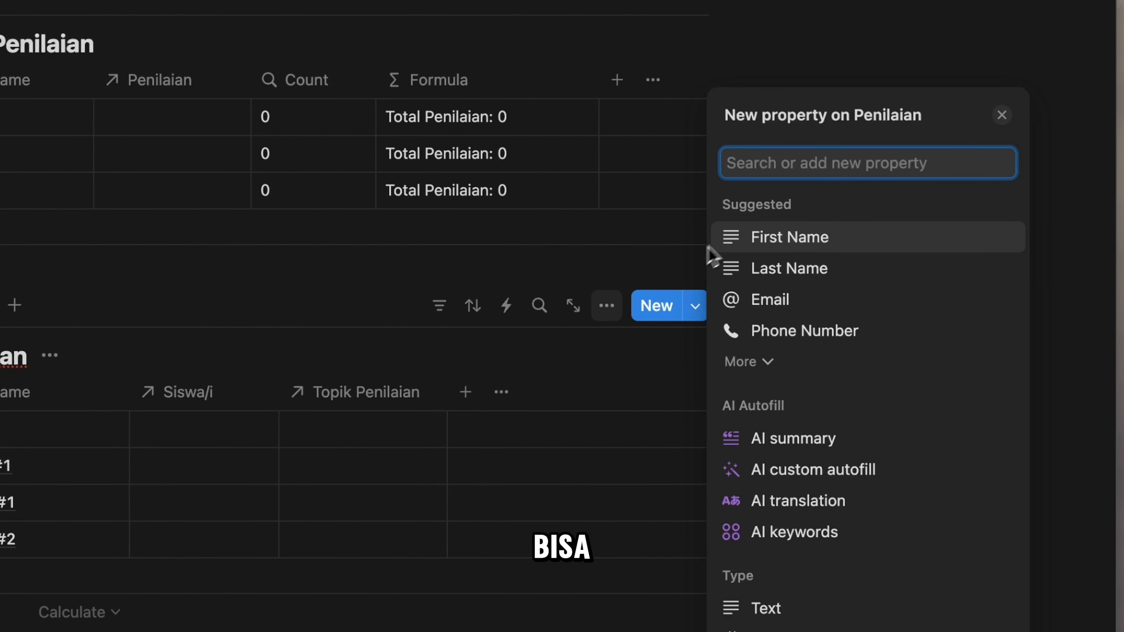
pyautogui.write('dat')
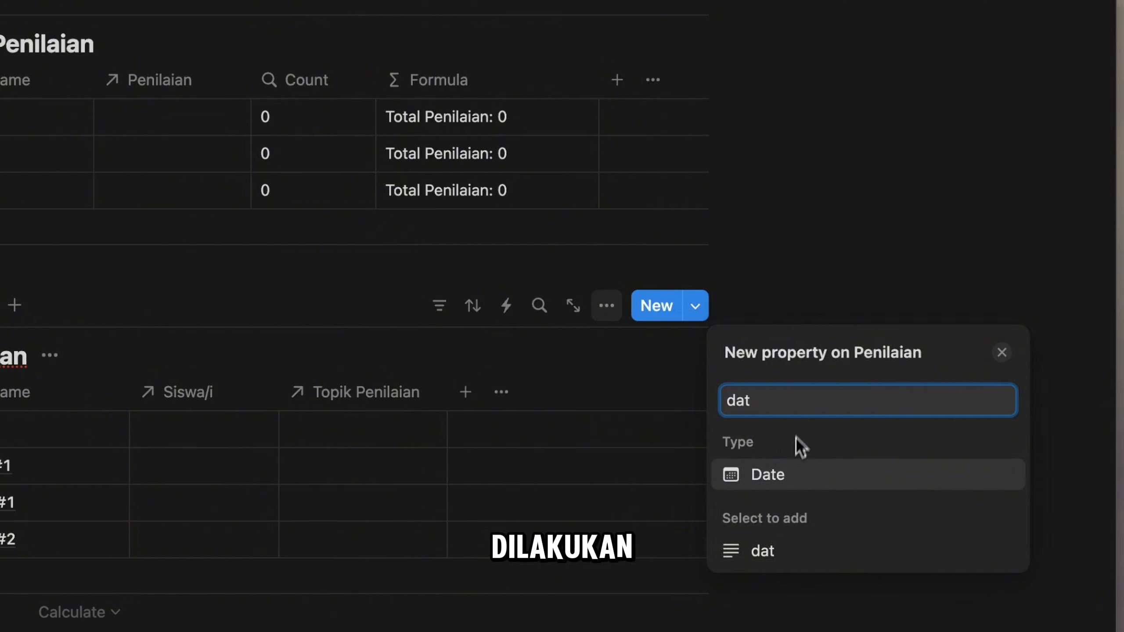
pyautogui.click(797, 475)
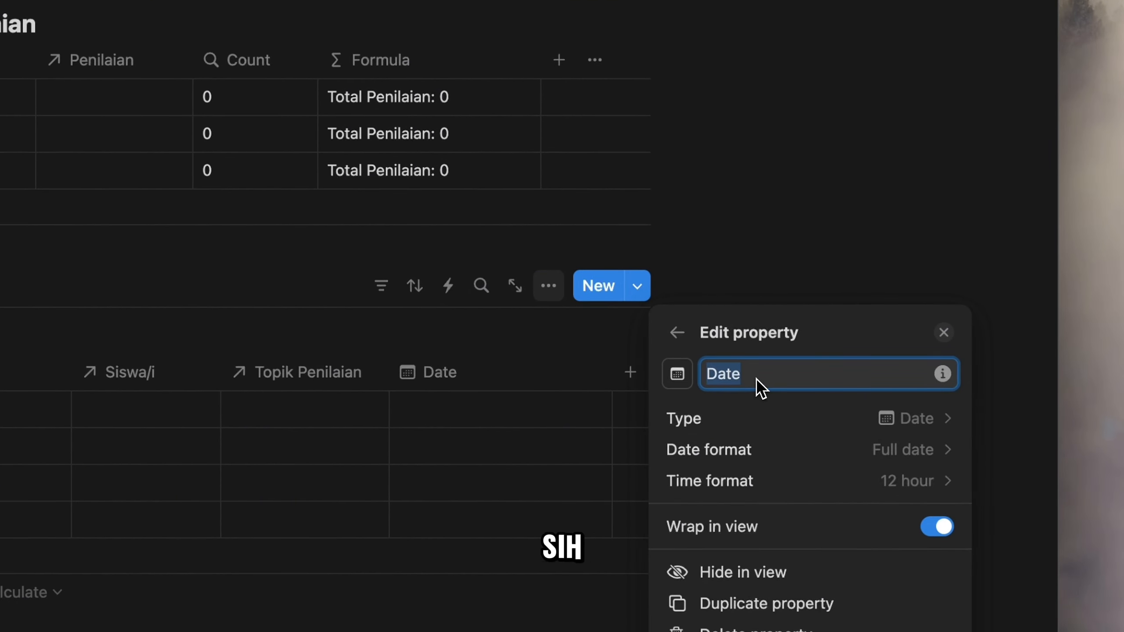
pyautogui.click(943, 334)
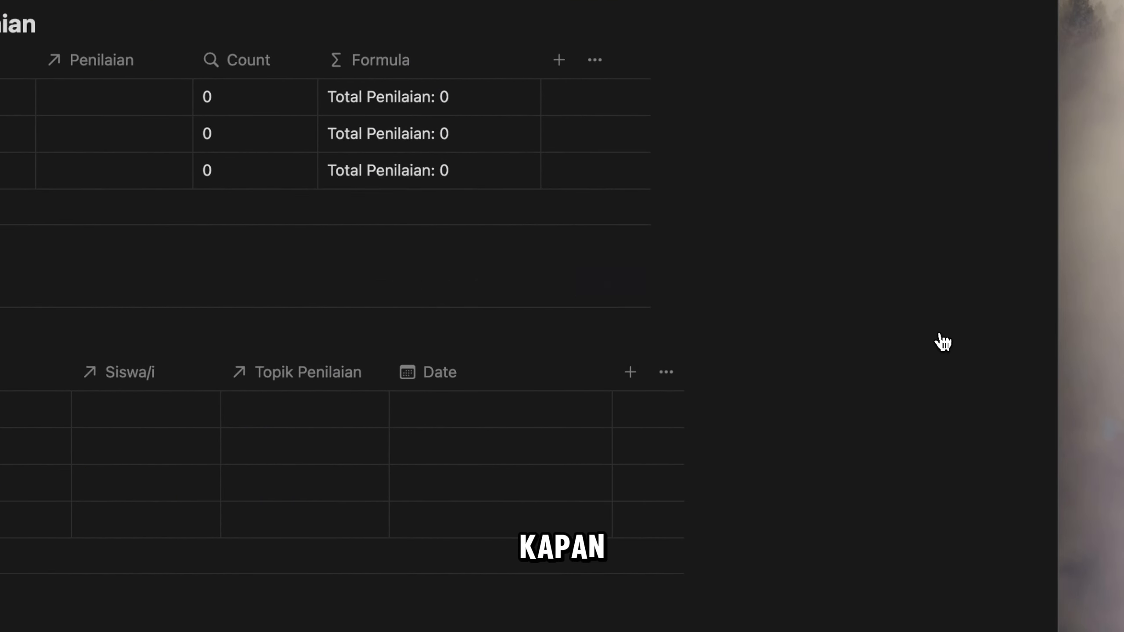
# Add an empty Formula property to the Penilaian table.
pyautogui.click(631, 373)
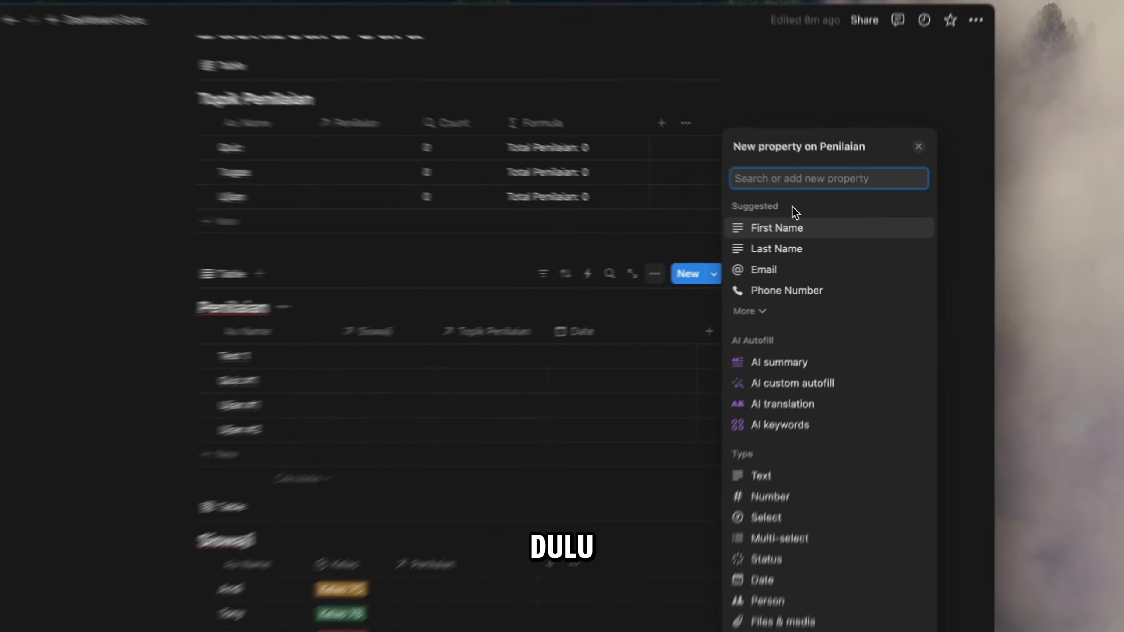
pyautogui.write('for')
pyautogui.press('Return')
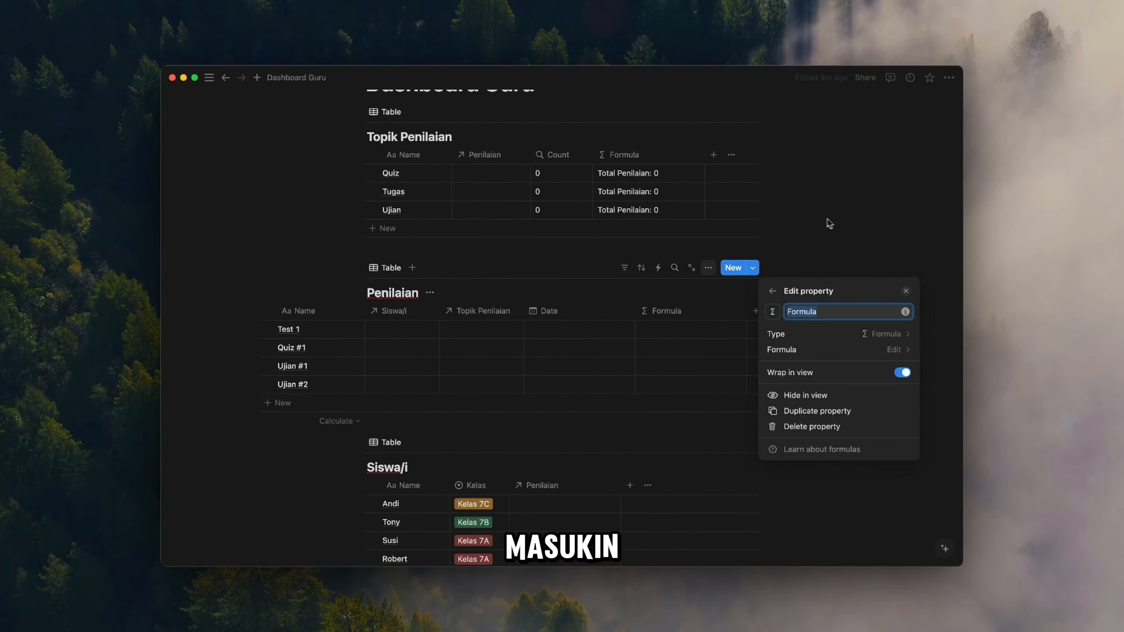
pyautogui.click(906, 291)
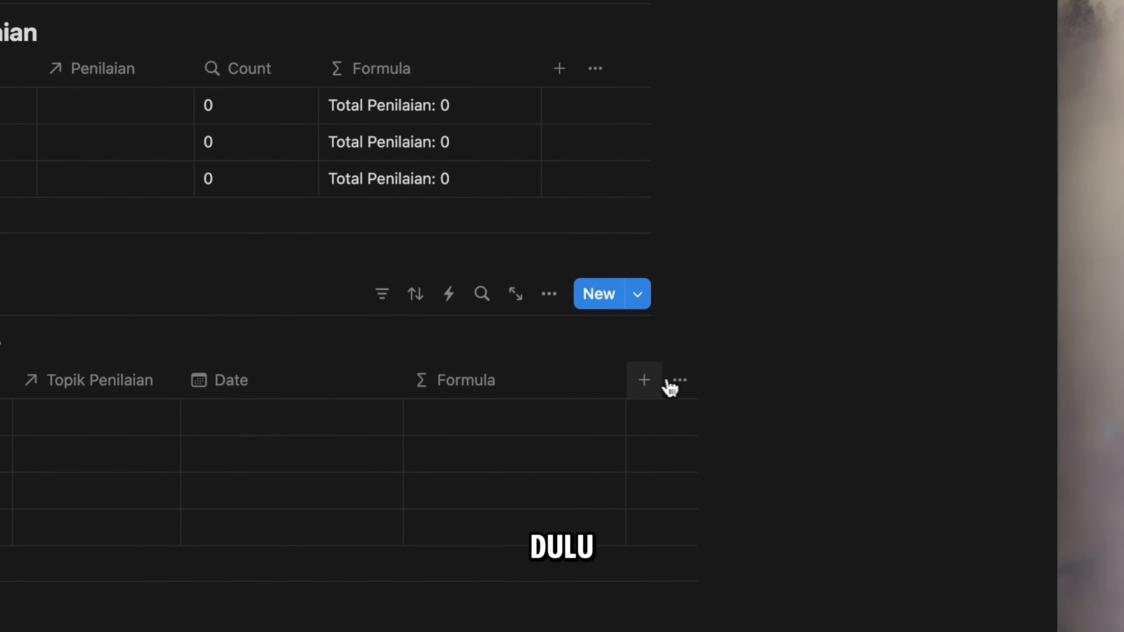
# Add a Number property named Score to the Penilaian table.
pyautogui.click(756, 311)
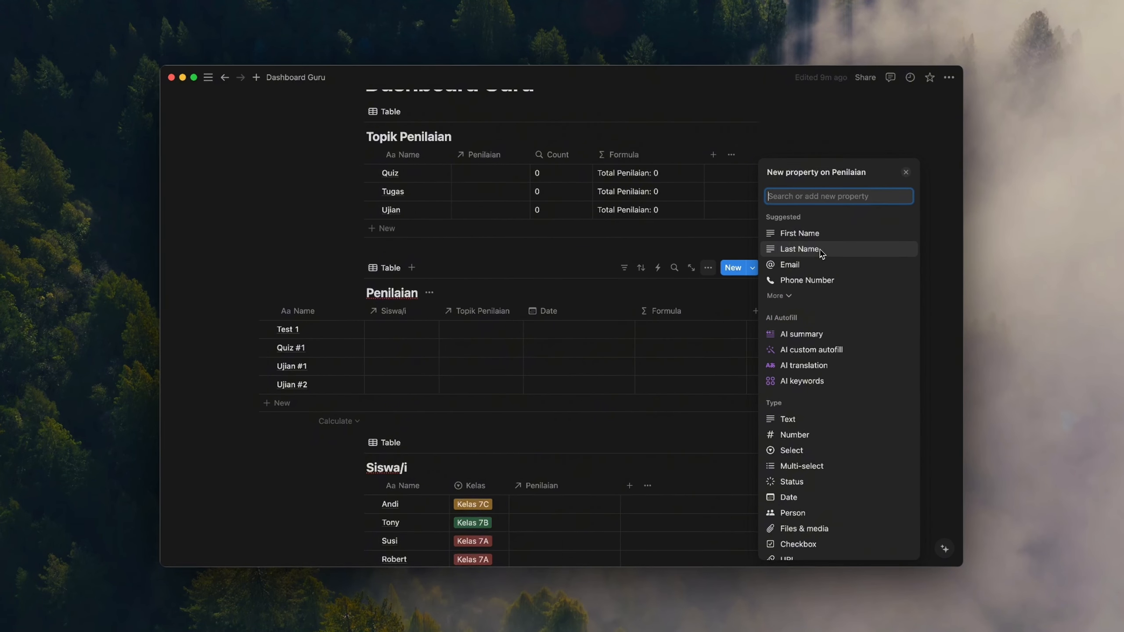
pyautogui.write('n')
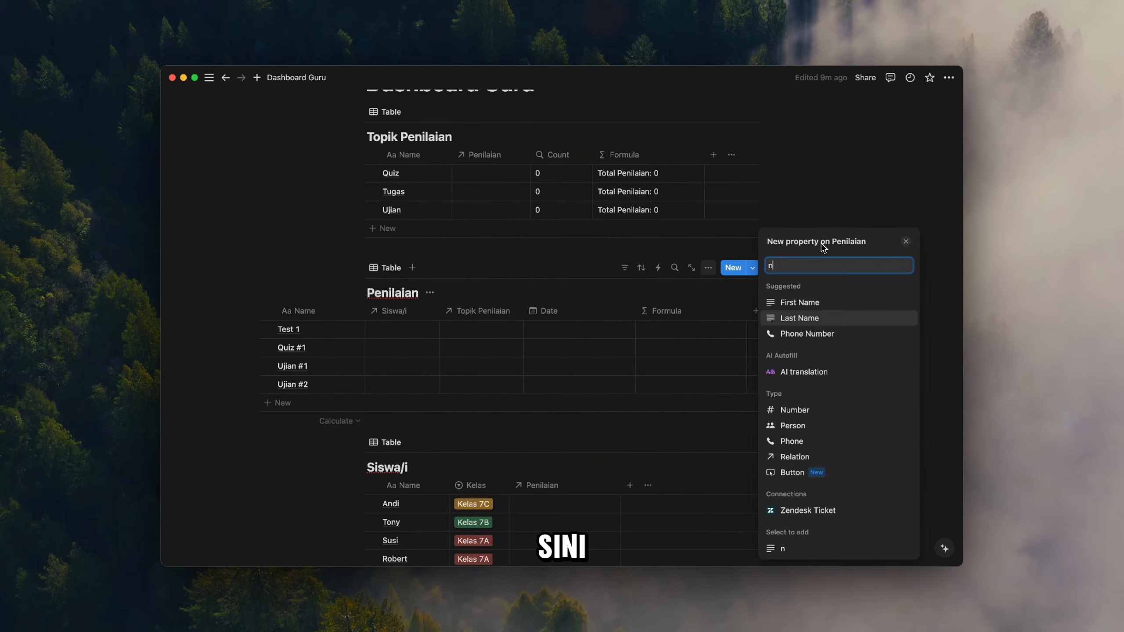
pyautogui.write('um')
pyautogui.press('Return')
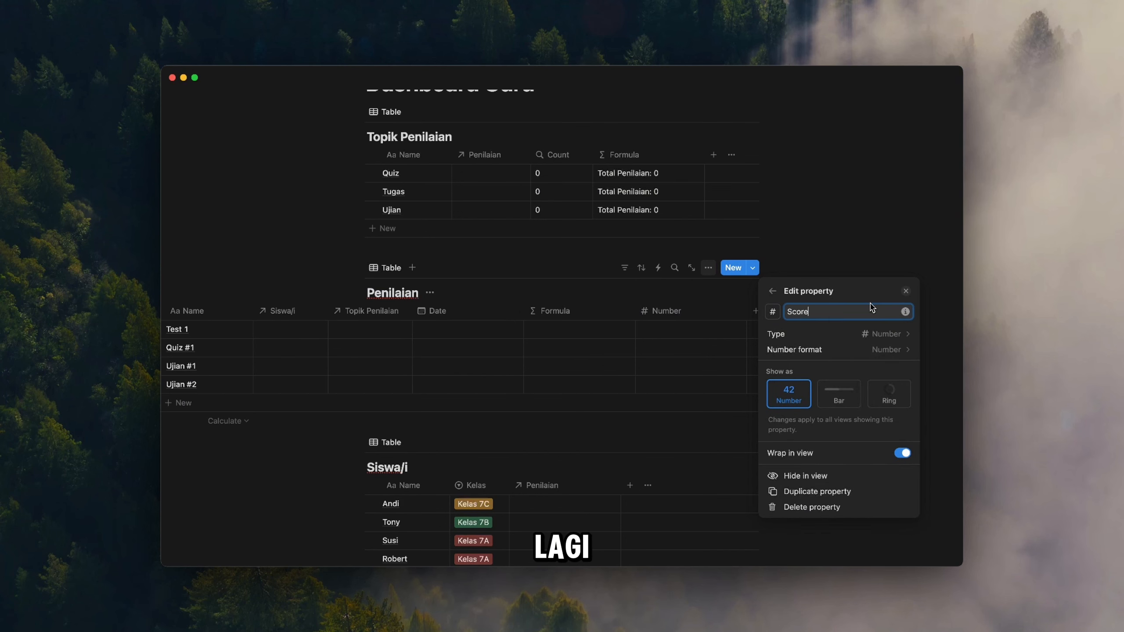
pyautogui.click(907, 294)
# Add another Number property, named Total, to the Penilaian table.
pyautogui.click(757, 311)
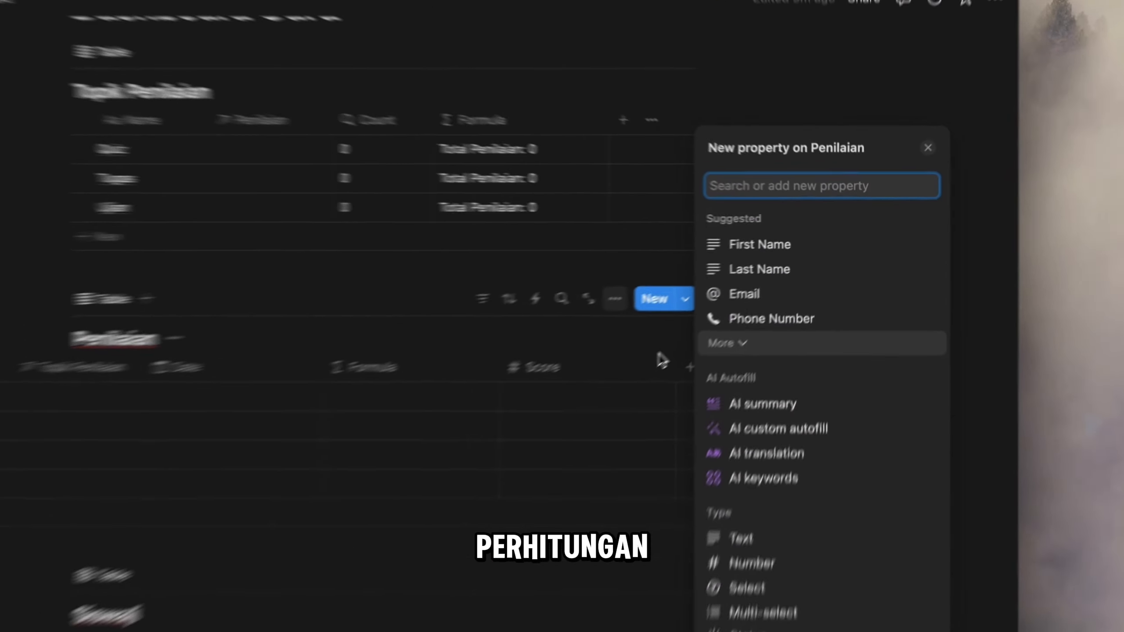
pyautogui.click(736, 302)
pyautogui.click(644, 407)
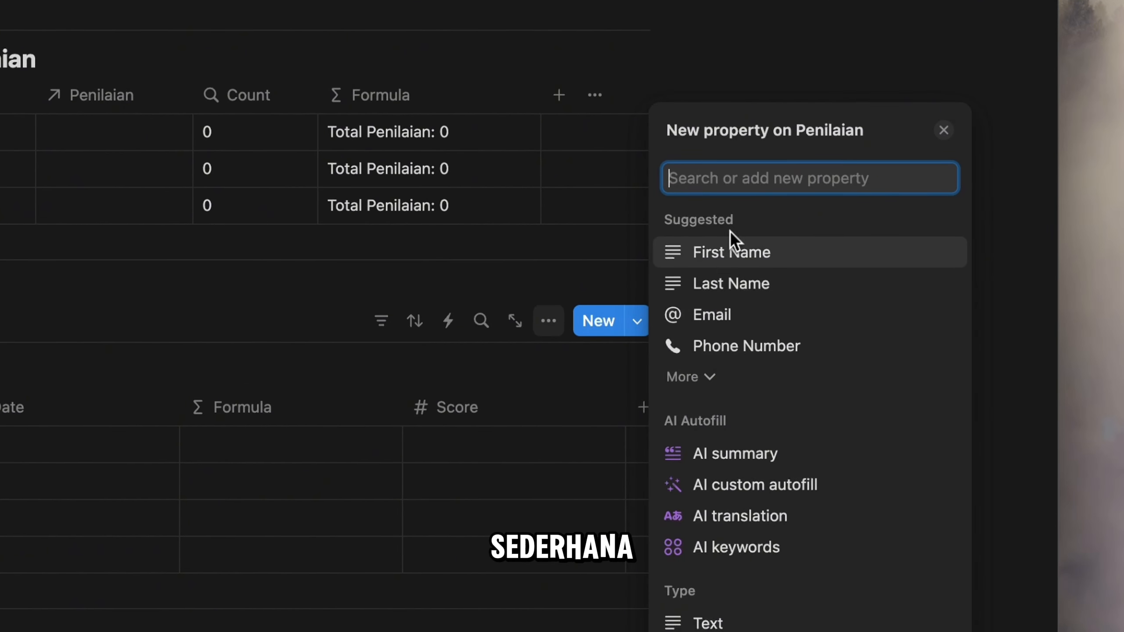
pyautogui.write('num')
pyautogui.press('Down')
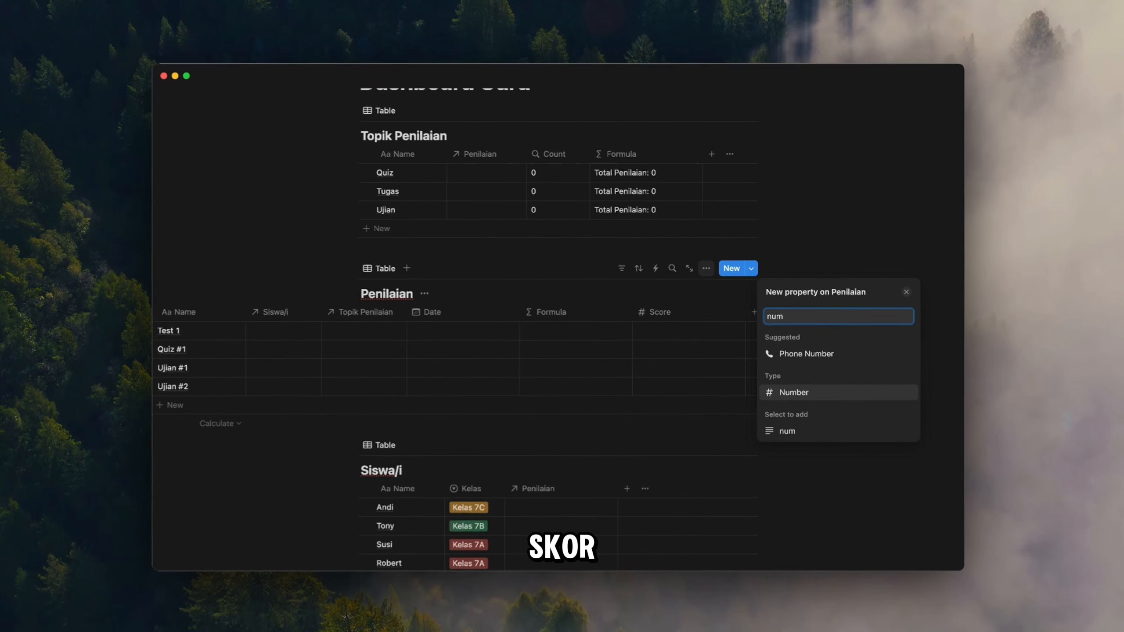
pyautogui.press('Return')
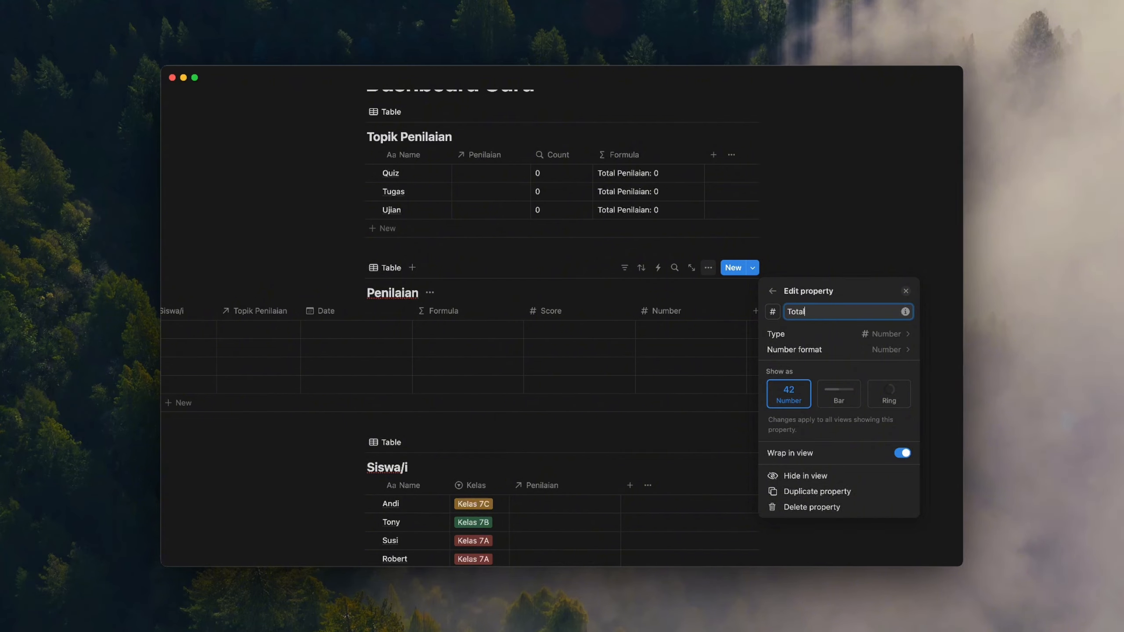
pyautogui.click(906, 291)
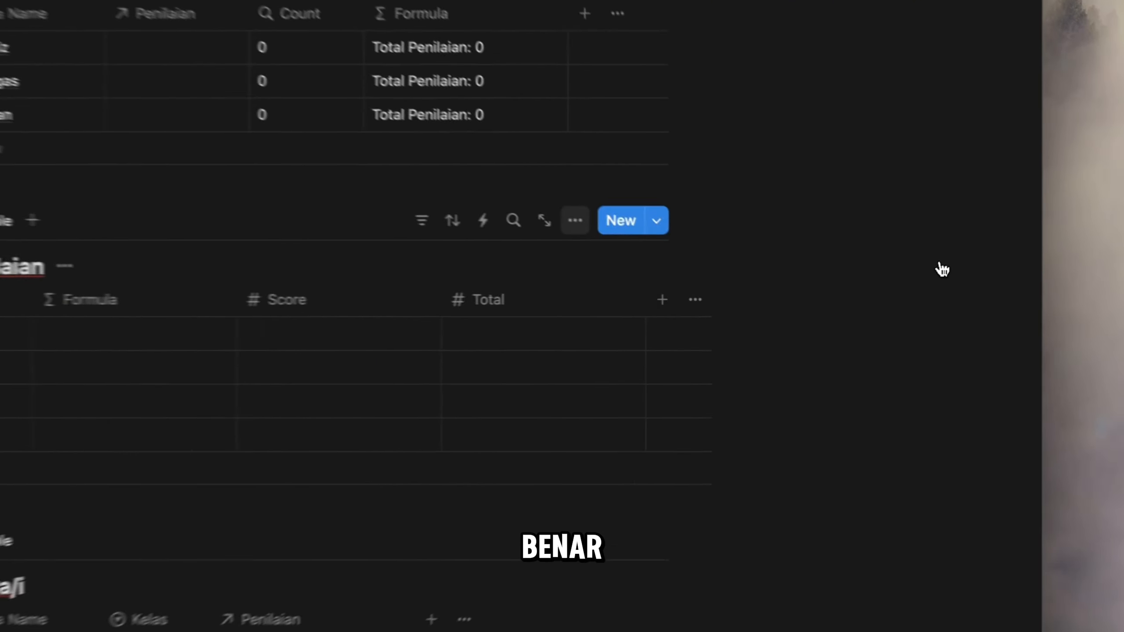
# Rename the Formula property of the Penilaian table as Nilai Akhir.
pyautogui.hscroll(-6, 592, 334)
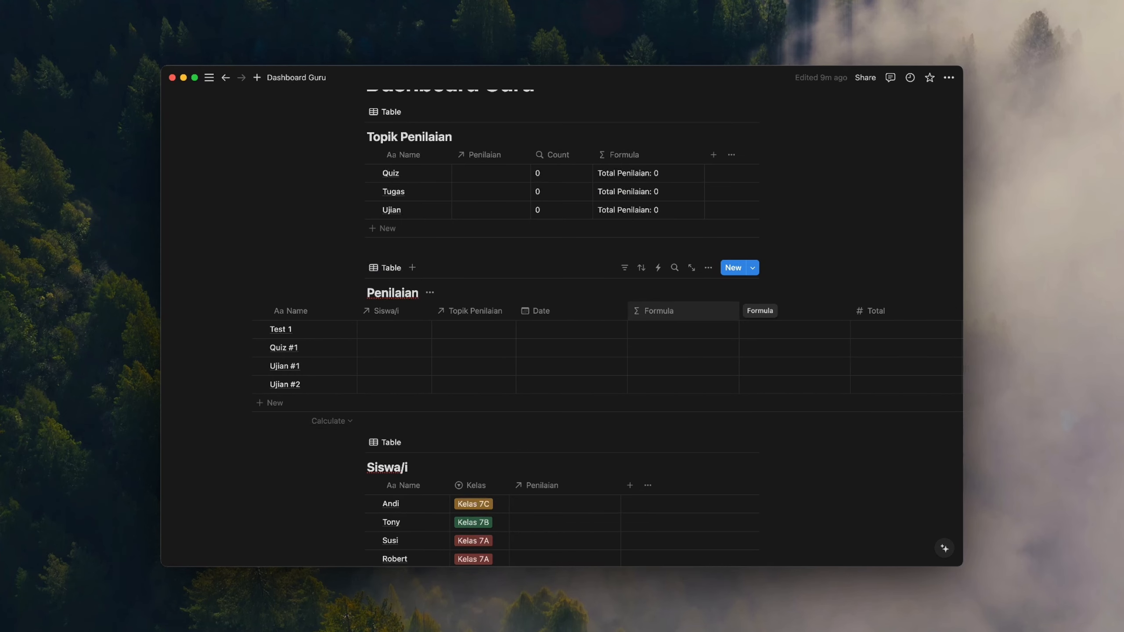
pyautogui.click(693, 311)
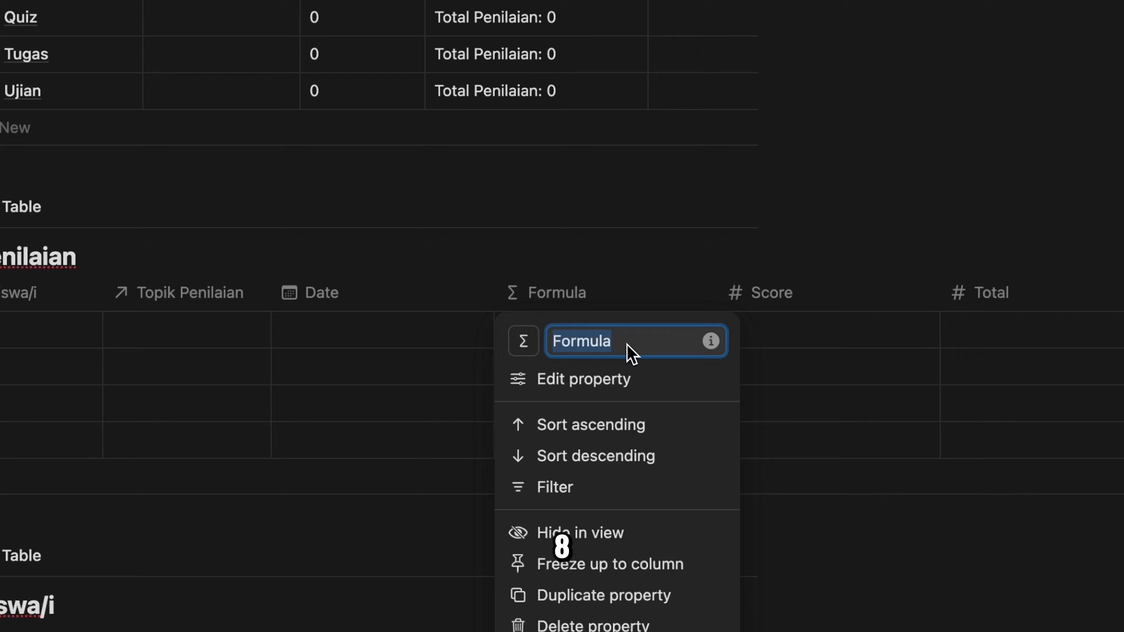
pyautogui.write('Ni')
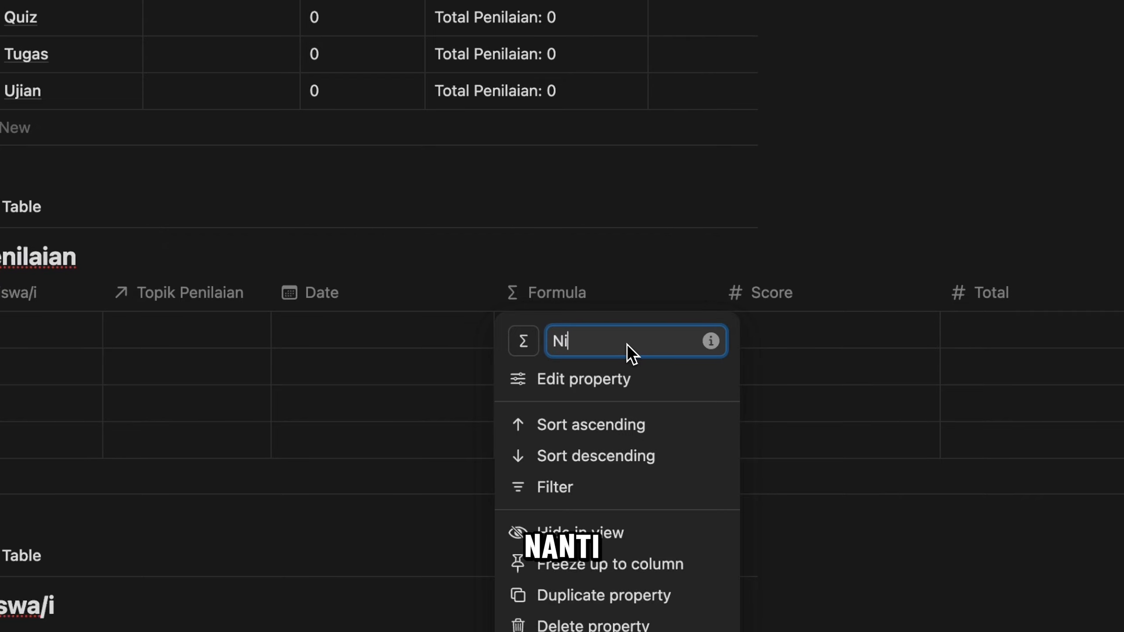
pyautogui.write('lai Akhir')
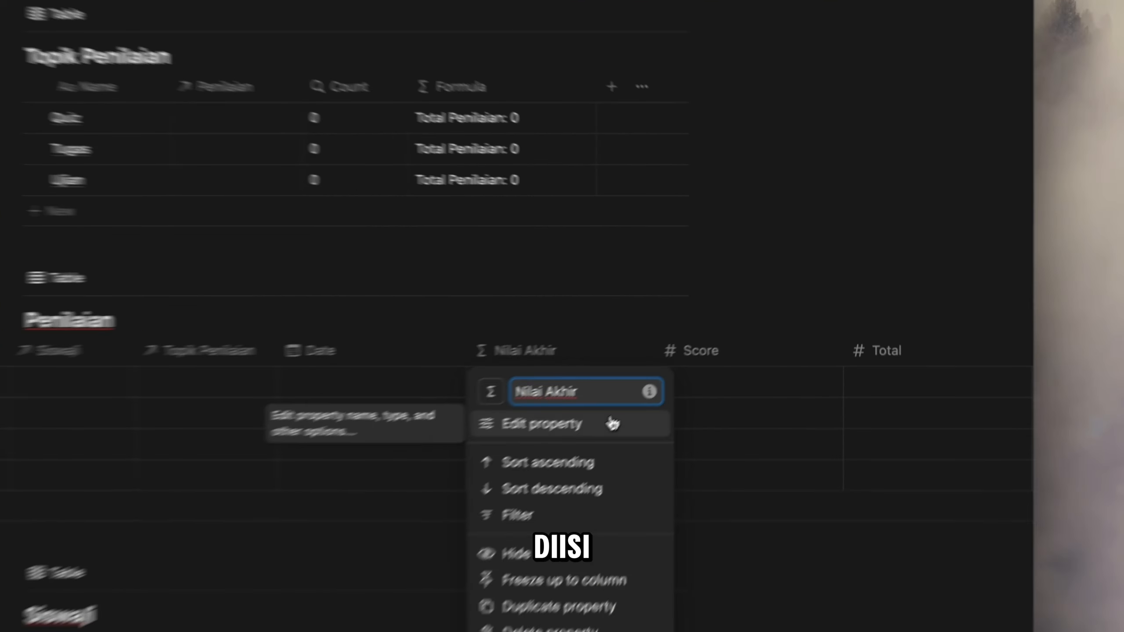
# Write the Nilai Akhir formula of the Penilaian table so that it rounds Score divided by Total, and save it.
pyautogui.click(672, 355)
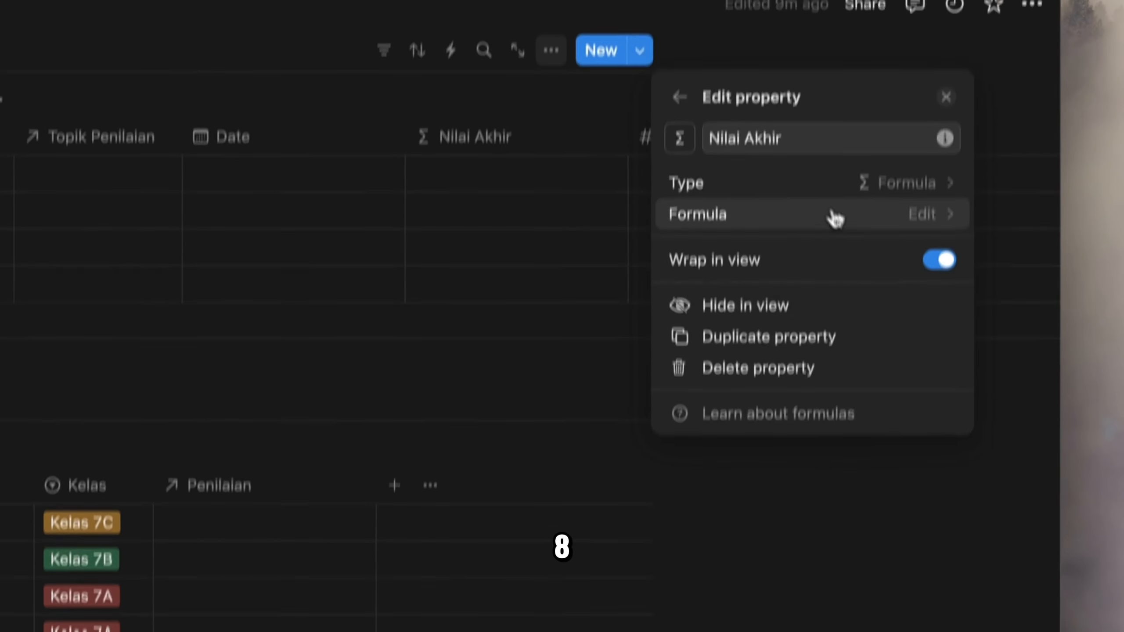
pyautogui.click(853, 353)
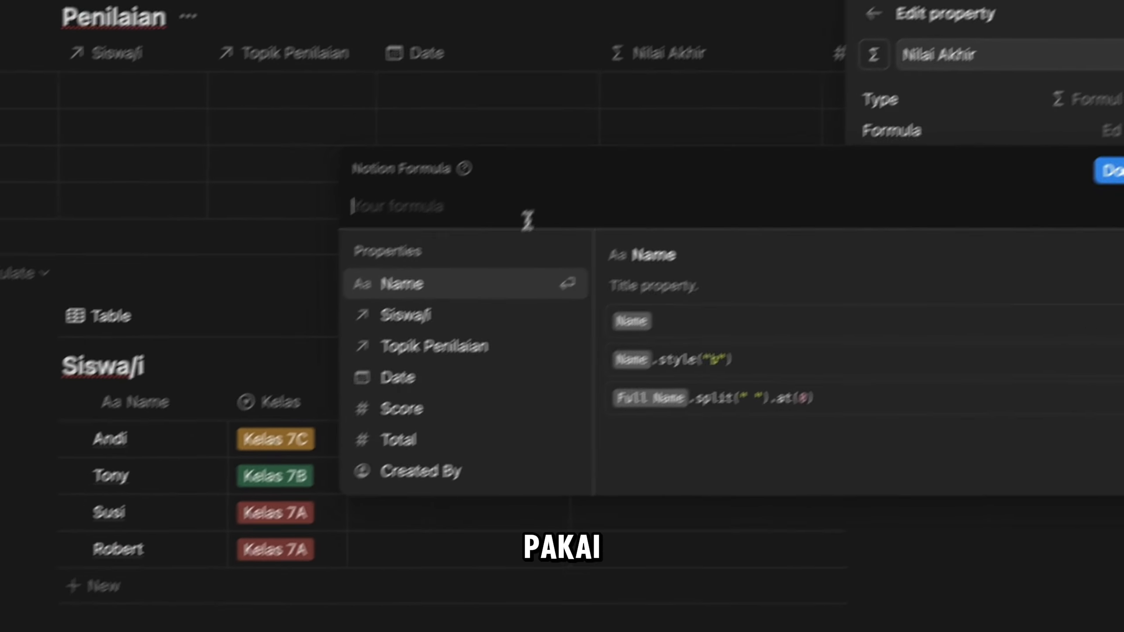
pyautogui.write('round(')
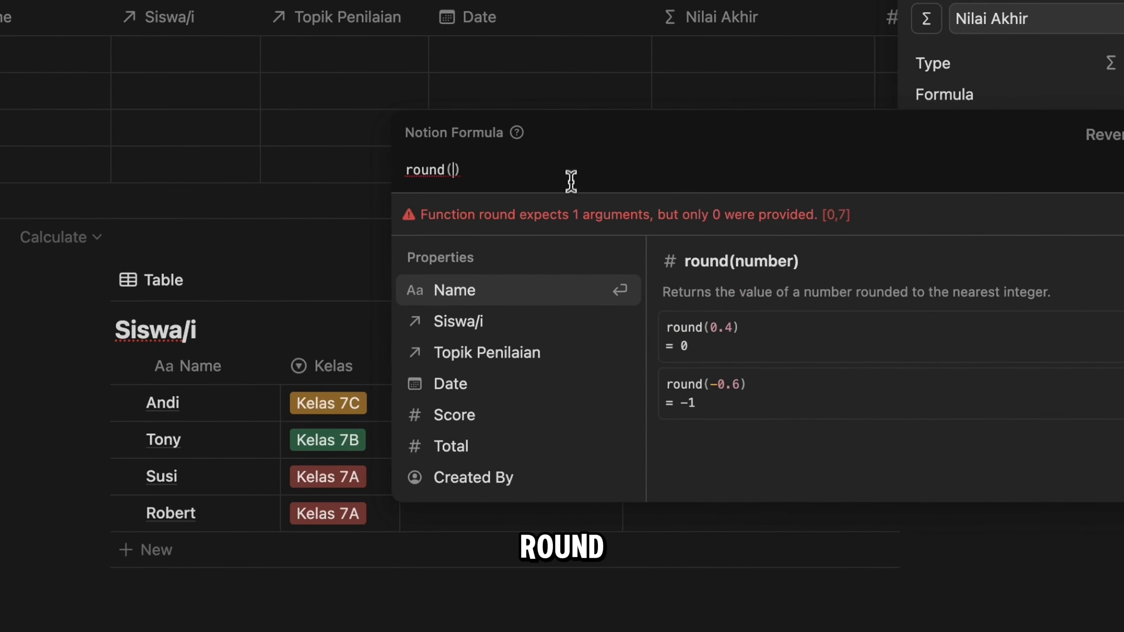
pyautogui.click(525, 423)
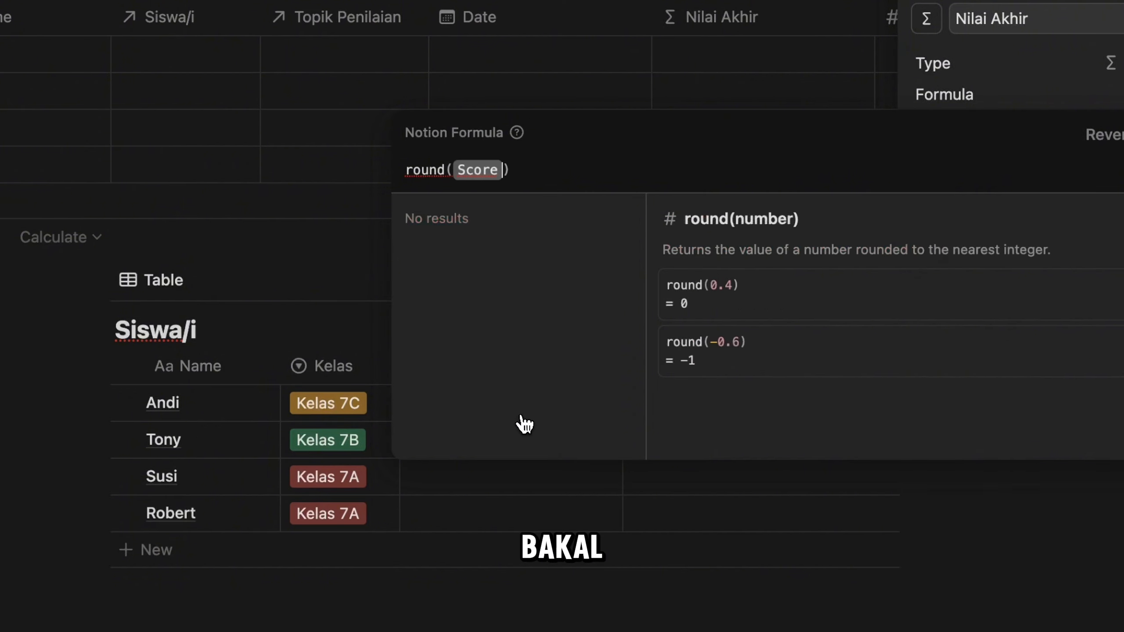
pyautogui.write('/')
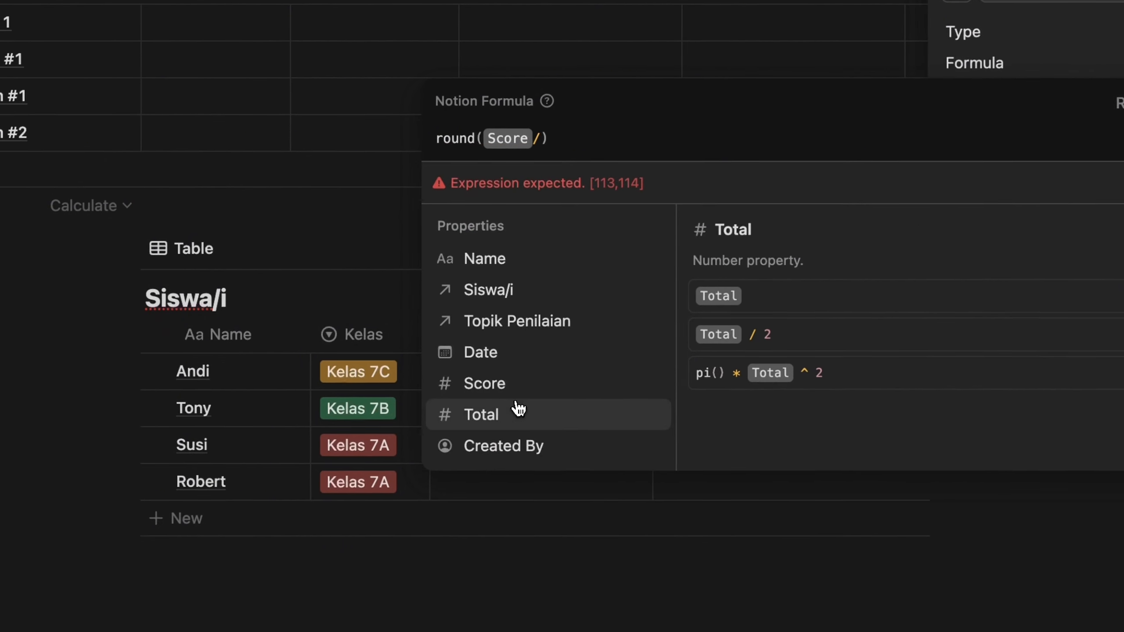
pyautogui.click(489, 419)
pyautogui.click(628, 148)
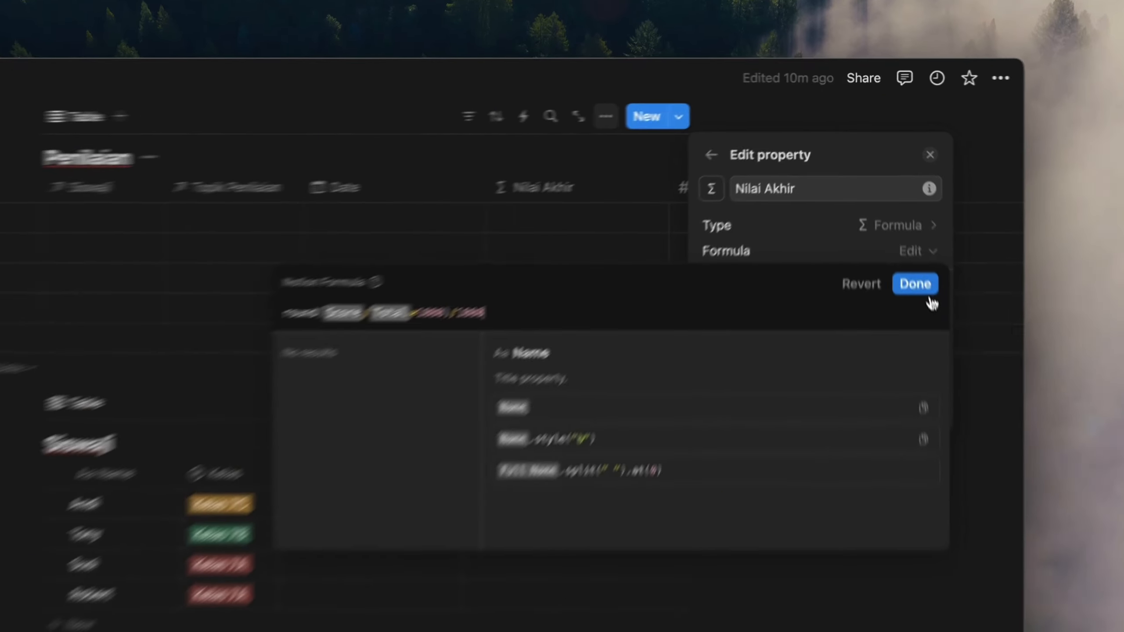
pyautogui.click(897, 204)
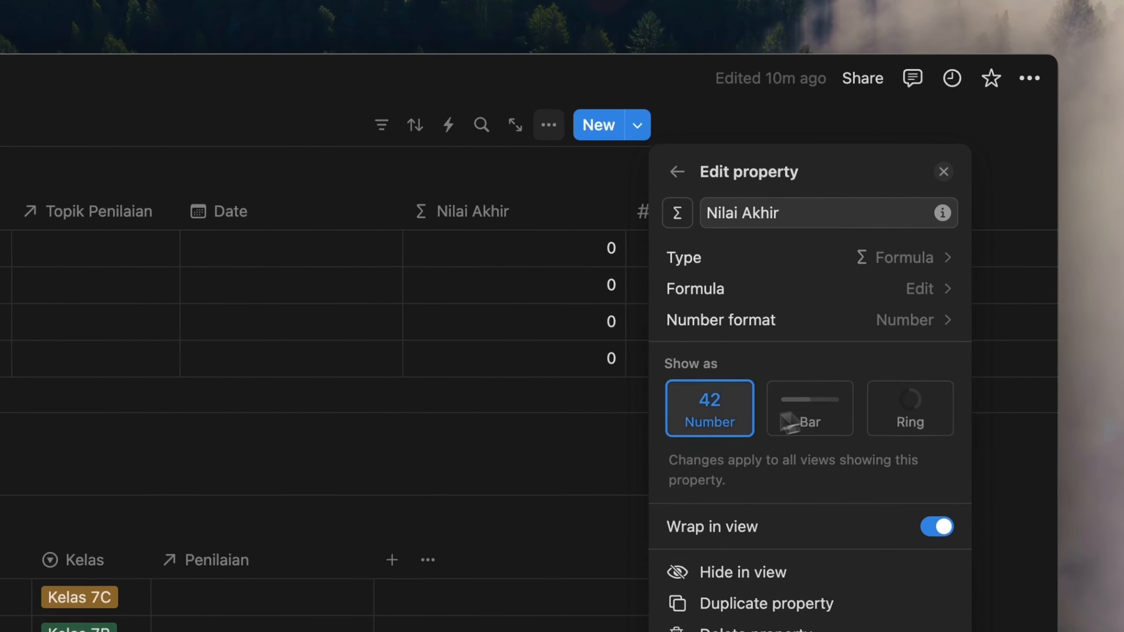
pyautogui.click(944, 172)
pyautogui.scroll(4, 821, 410)
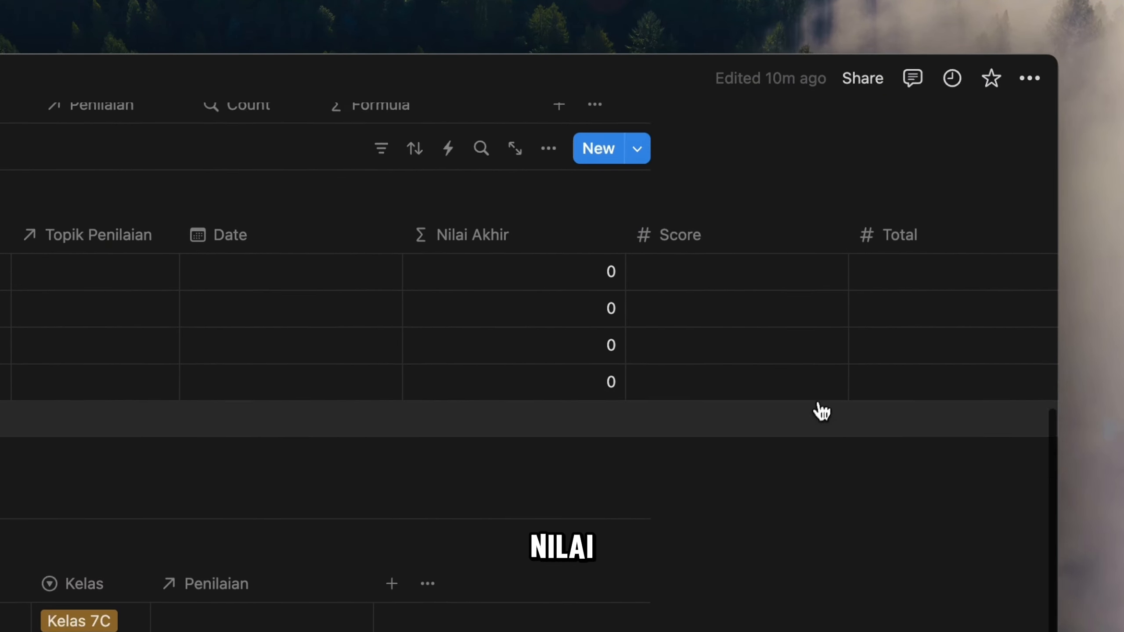
pyautogui.hscroll(-3, 806, 477)
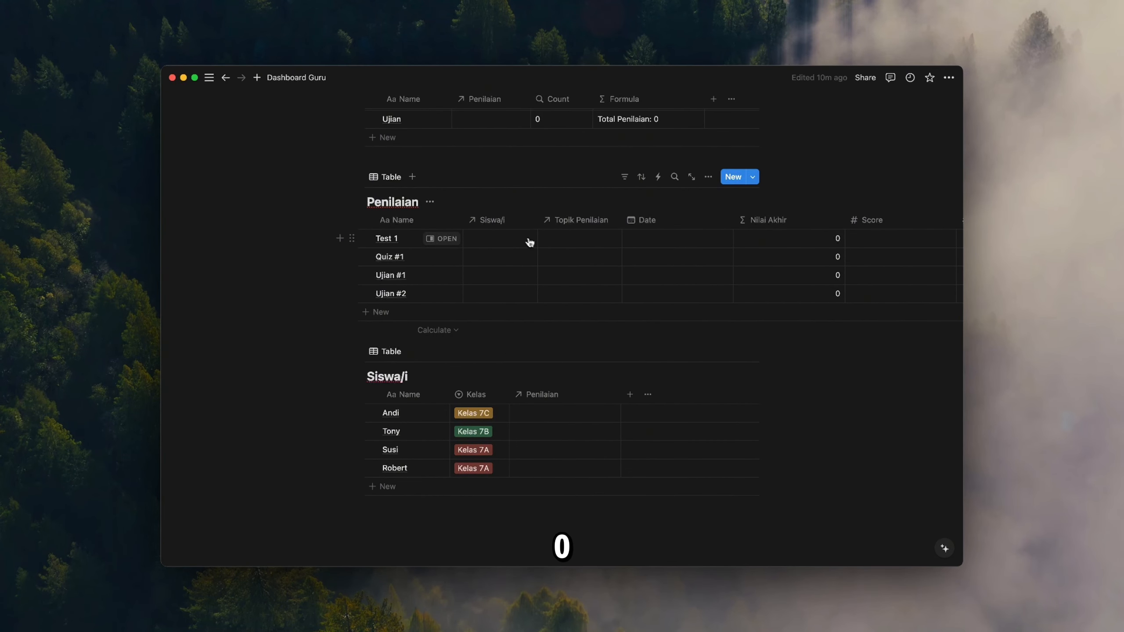
pyautogui.scroll(3, 558, 413)
pyautogui.moveTo(754, 308); pyautogui.dragTo(738, 293)
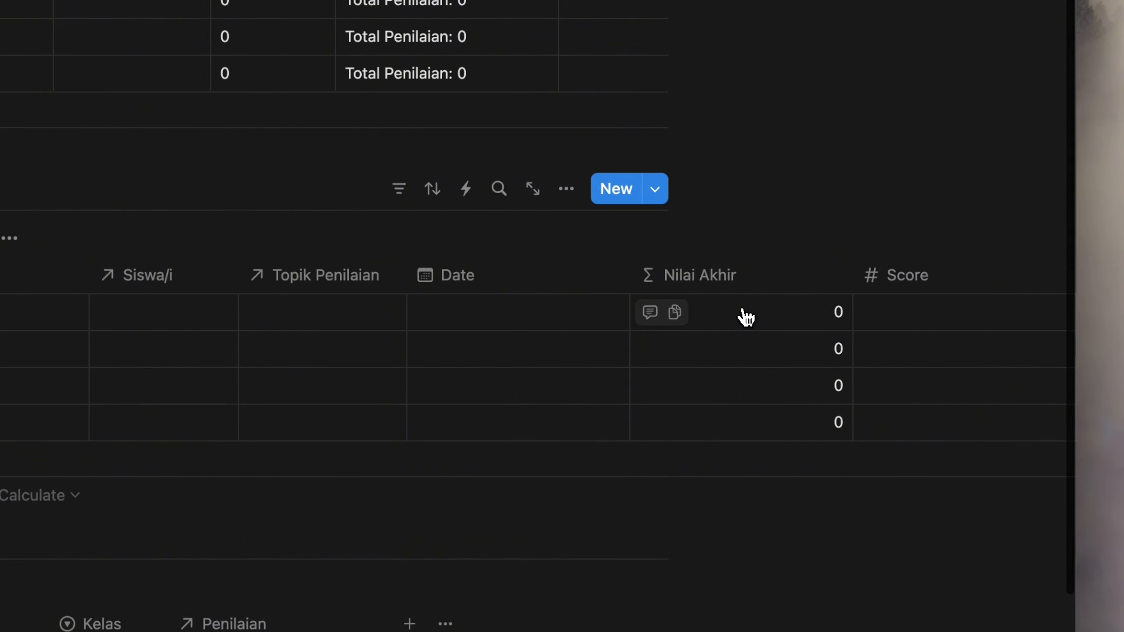
pyautogui.hscroll(5, 714, 379)
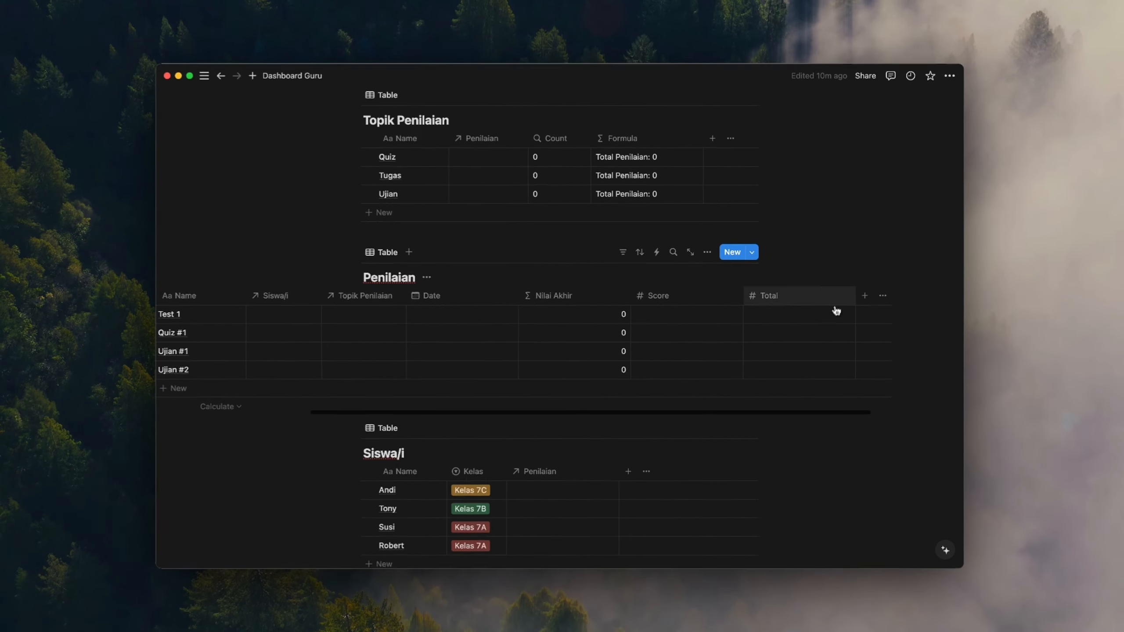
# Link the Test 1 and Quiz #1 entries of the Penilaian table to the first student, the one in Kelas 7C.
pyautogui.hscroll(-5, 802, 311)
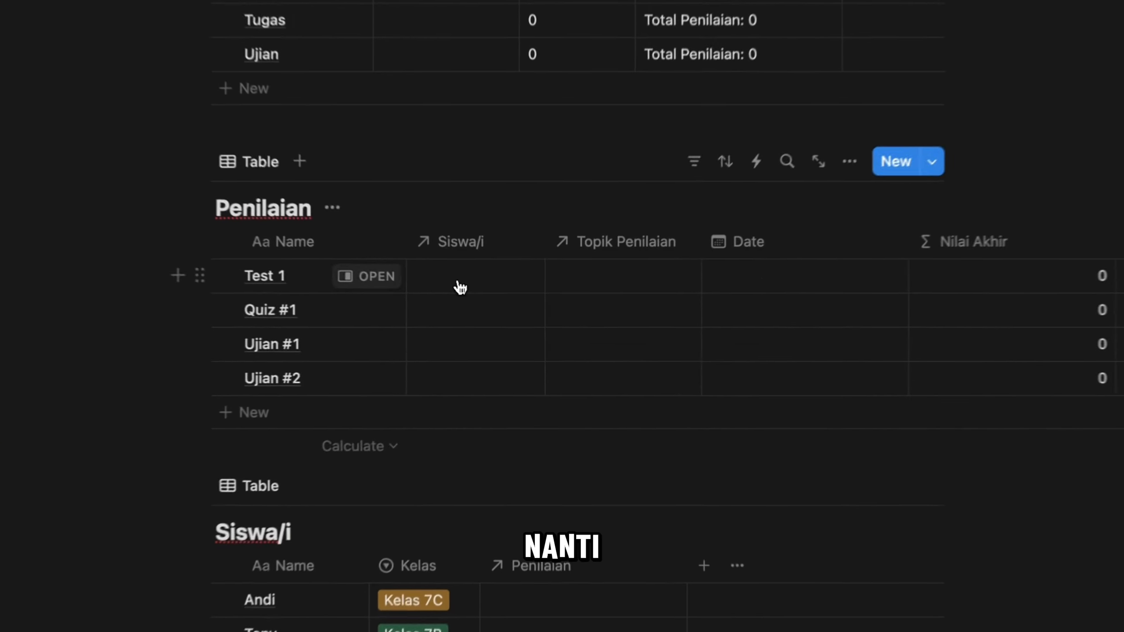
pyautogui.click(497, 319)
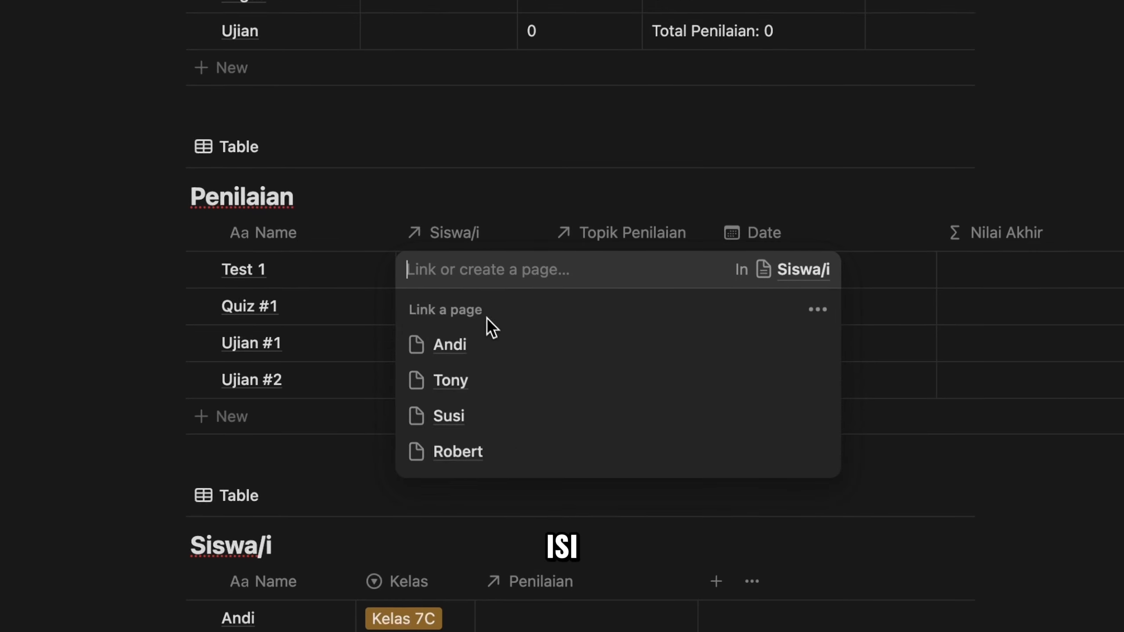
pyautogui.click(504, 350)
pyautogui.press('Escape')
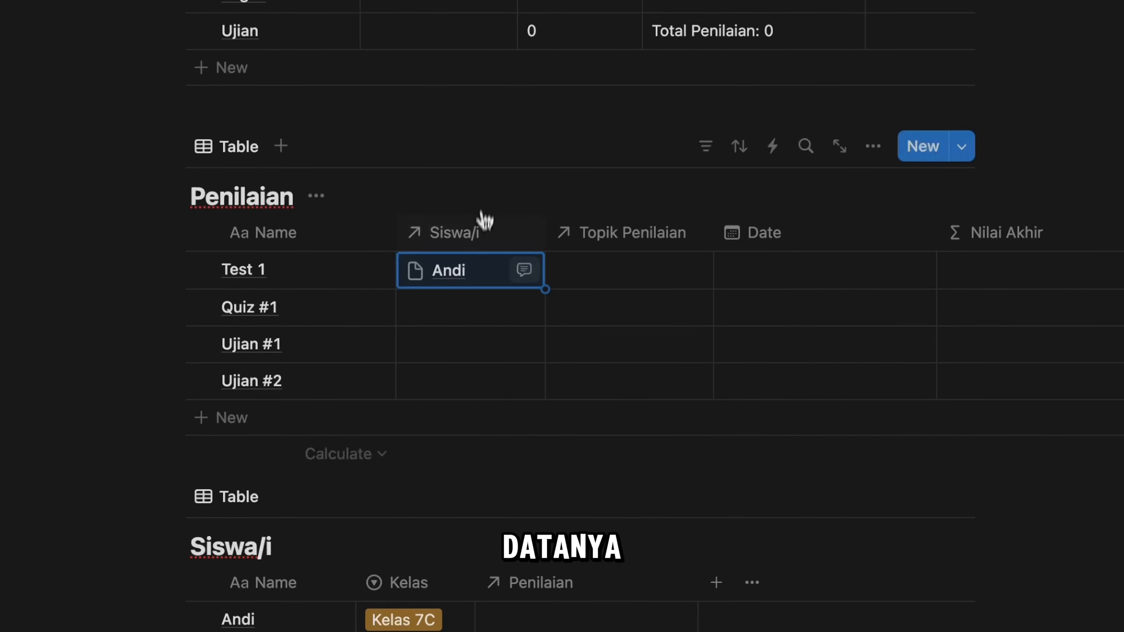
pyautogui.click(485, 310)
pyautogui.click(495, 383)
pyautogui.press('Escape')
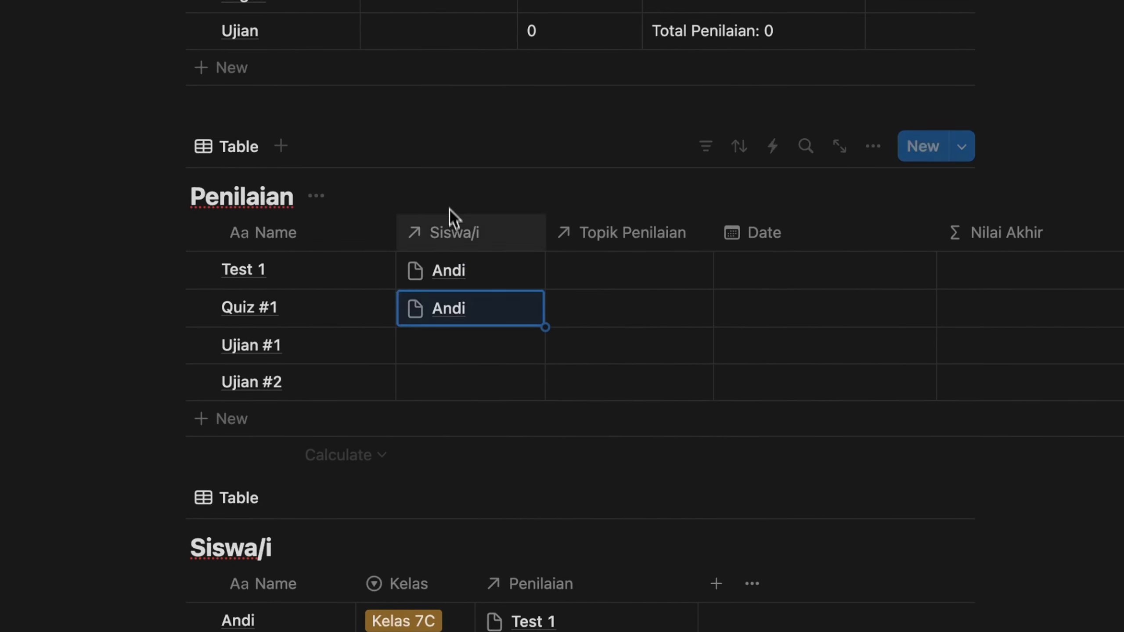
# Link the Ujian #1 and Ujian #2 entries of the Penilaian table to the same Kelas 7C student.
pyautogui.click(479, 345)
pyautogui.click(503, 421)
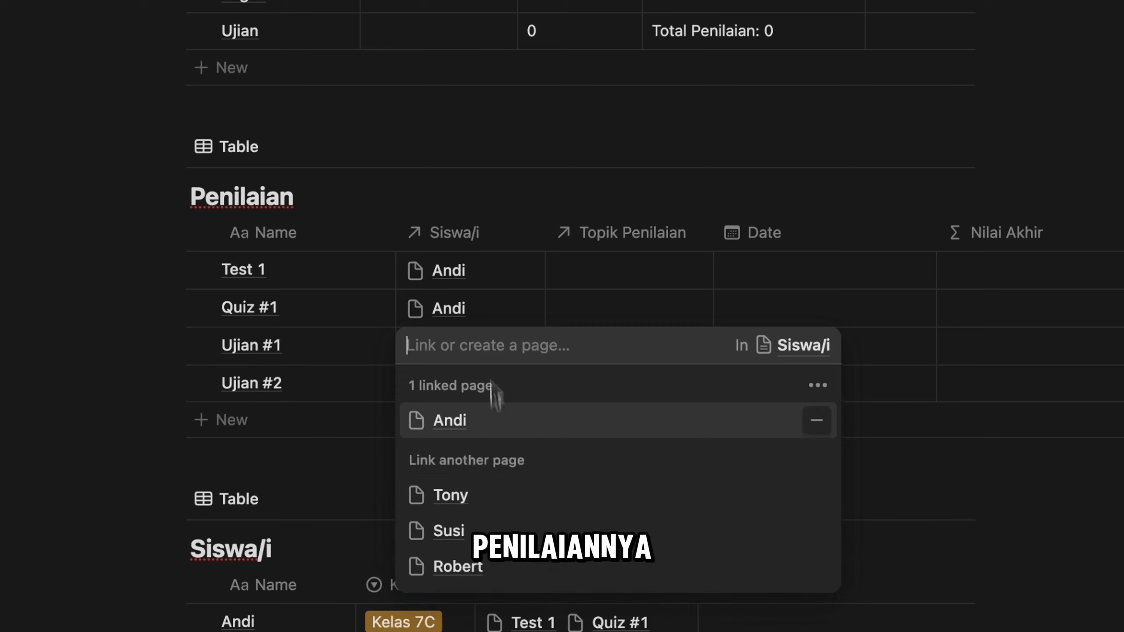
pyautogui.press('Escape')
pyautogui.click(470, 384)
pyautogui.click(491, 461)
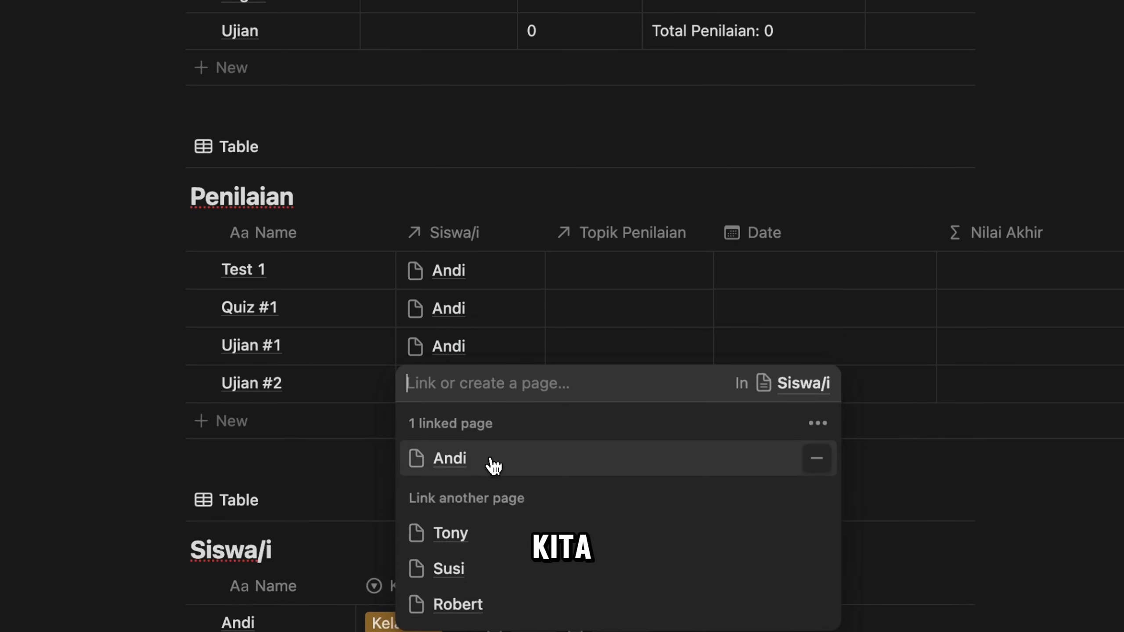
pyautogui.press('Escape')
# Assign the topic Tugas to Test 1 and the topic Quiz to Quiz #1 in the Penilaian table.
pyautogui.click(640, 279)
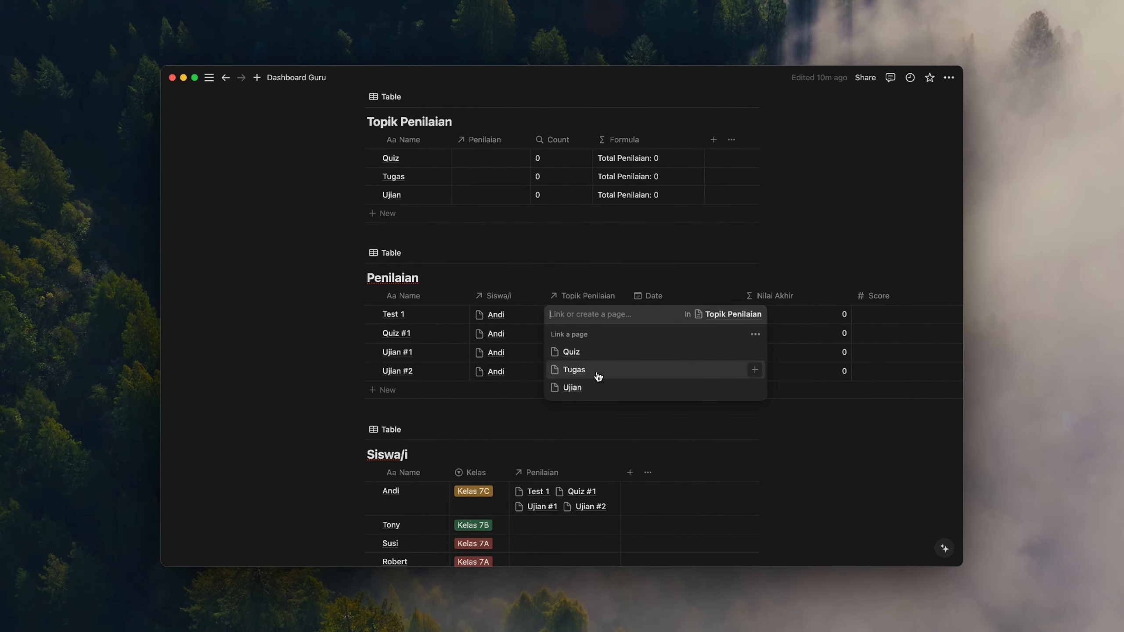
pyautogui.click(597, 373)
pyautogui.click(571, 268)
pyautogui.click(587, 335)
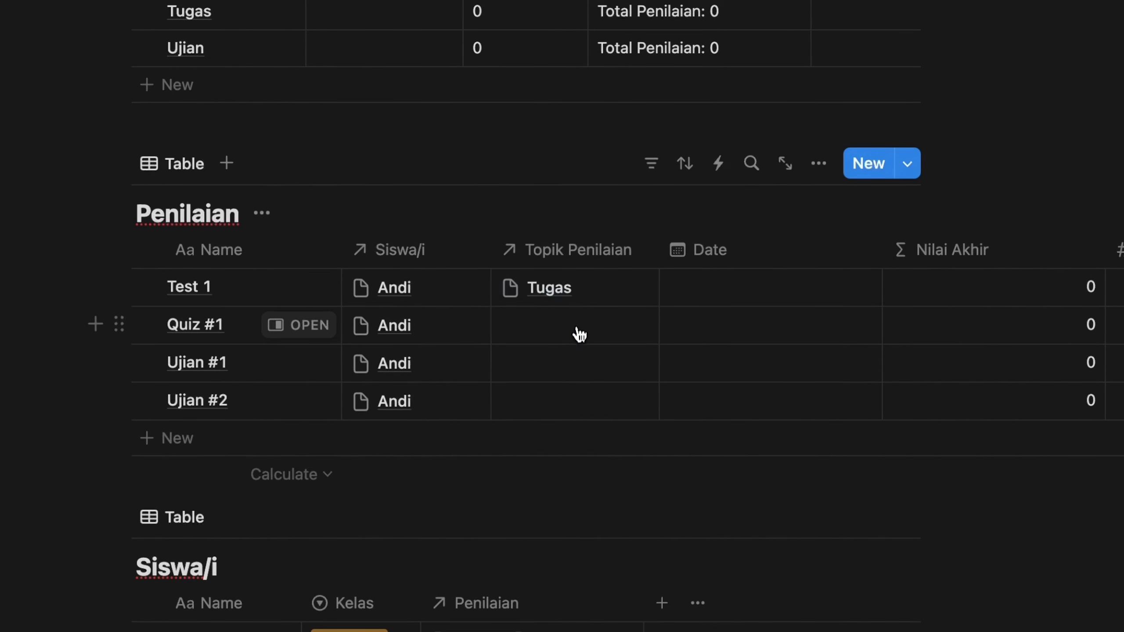
pyautogui.click(580, 335)
pyautogui.click(592, 407)
pyautogui.click(570, 186)
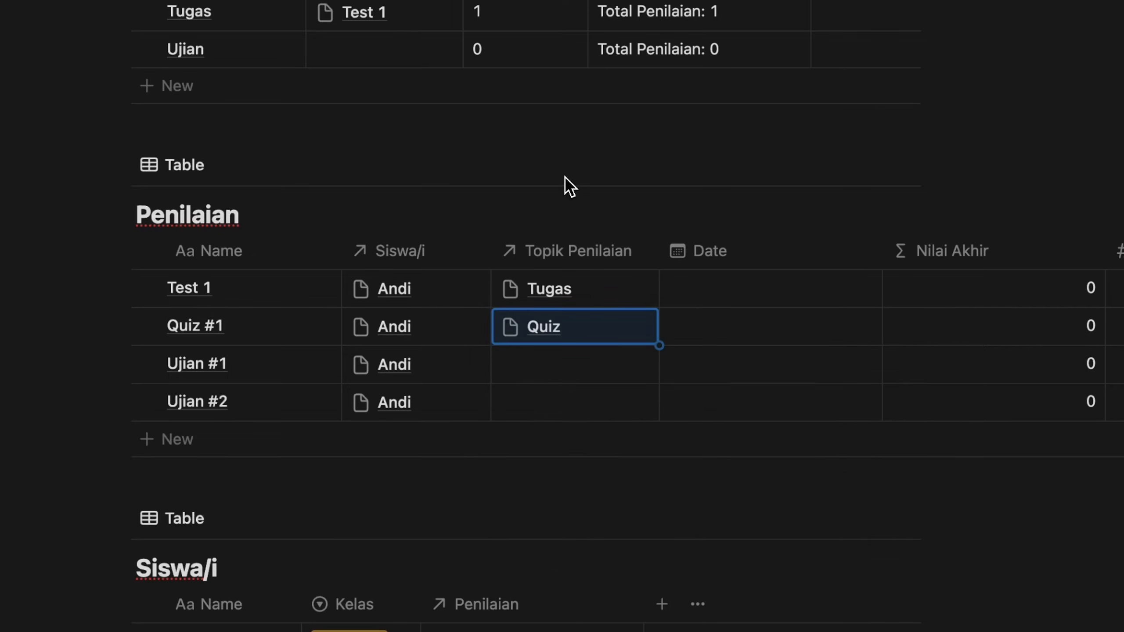
# Assign the topic Ujian to both Ujian #1 and Ujian #2 in the Penilaian table.
pyautogui.click(593, 377)
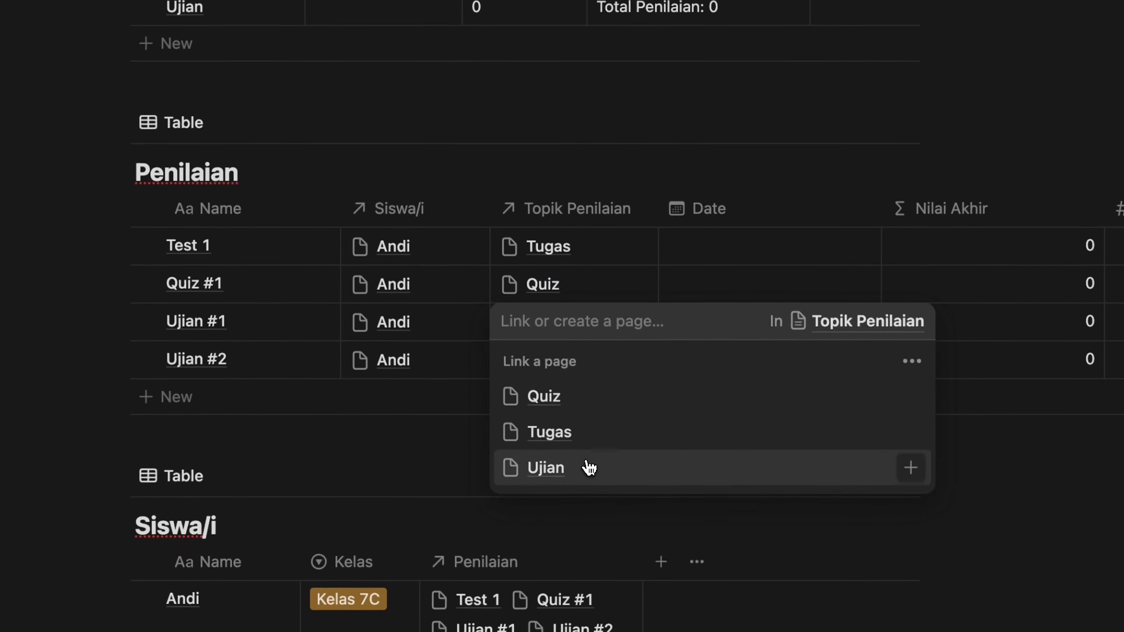
pyautogui.click(587, 467)
pyautogui.click(562, 210)
pyautogui.click(572, 385)
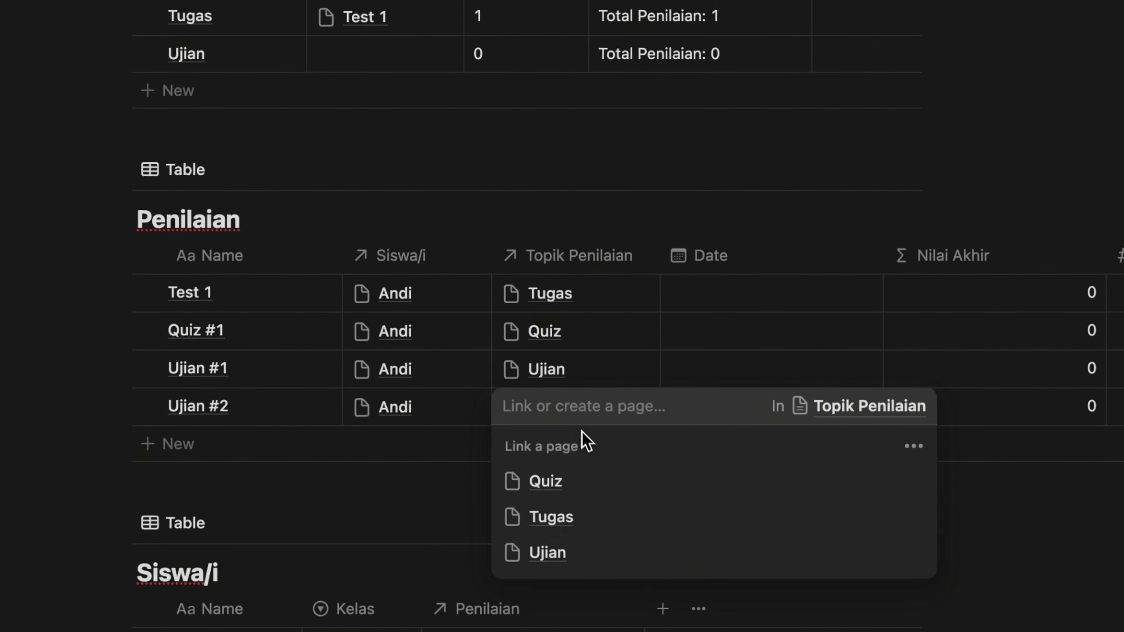
pyautogui.click(591, 467)
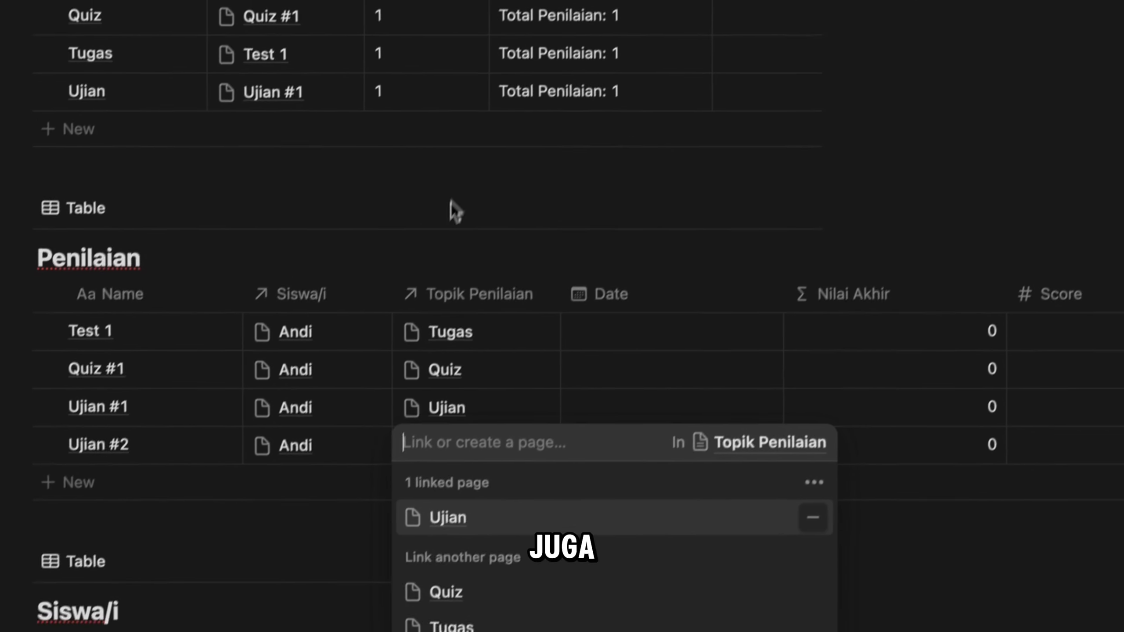
pyautogui.click(440, 248)
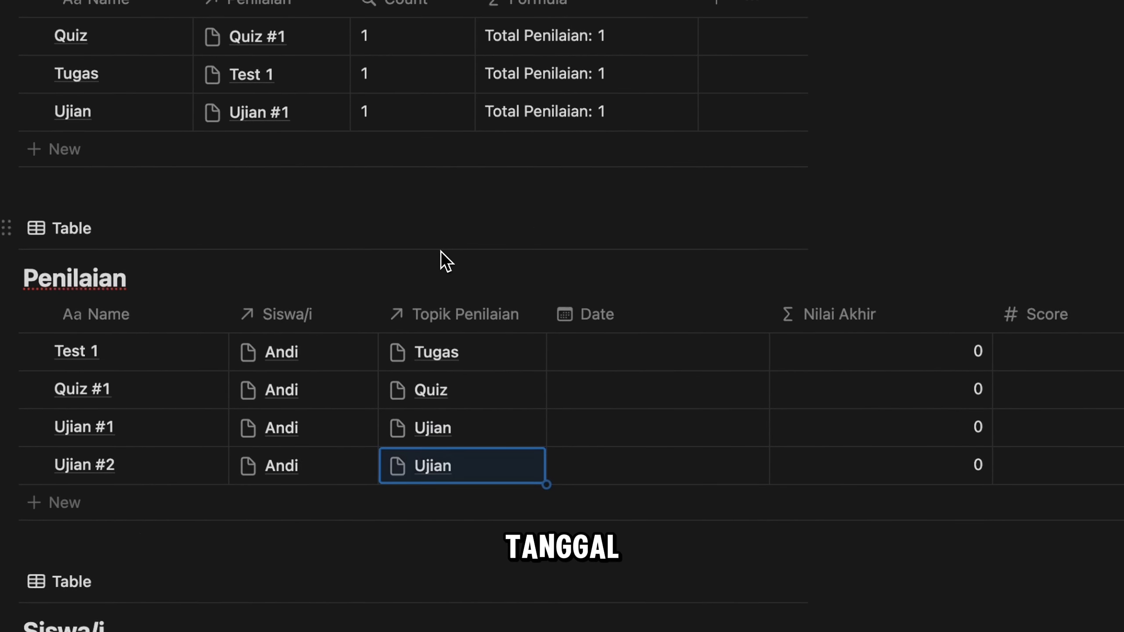
# Date Test 1 August 13, 2024 and Quiz #1 August 20, 2024 in the Penilaian table.
pyautogui.click(615, 352)
pyautogui.click(511, 265)
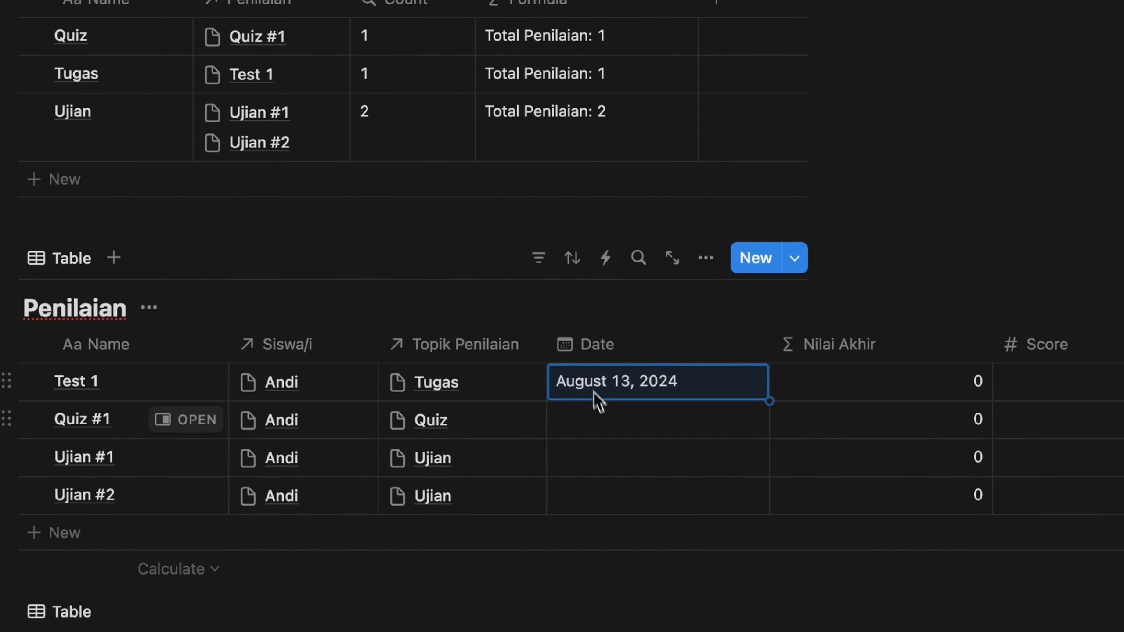
pyautogui.click(762, 420)
pyautogui.scroll(-3, 712, 399)
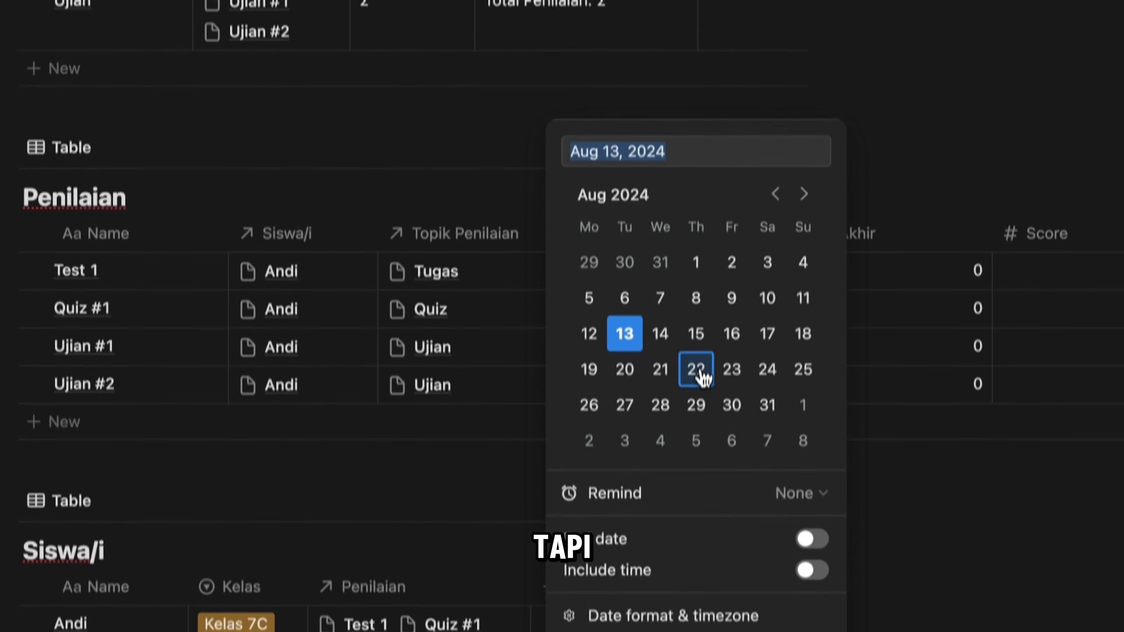
pyautogui.click(624, 340)
# Date Ujian #1 July 22, 2024 and Ujian #2 October 31, 2024 in the Penilaian table.
pyautogui.click(536, 425)
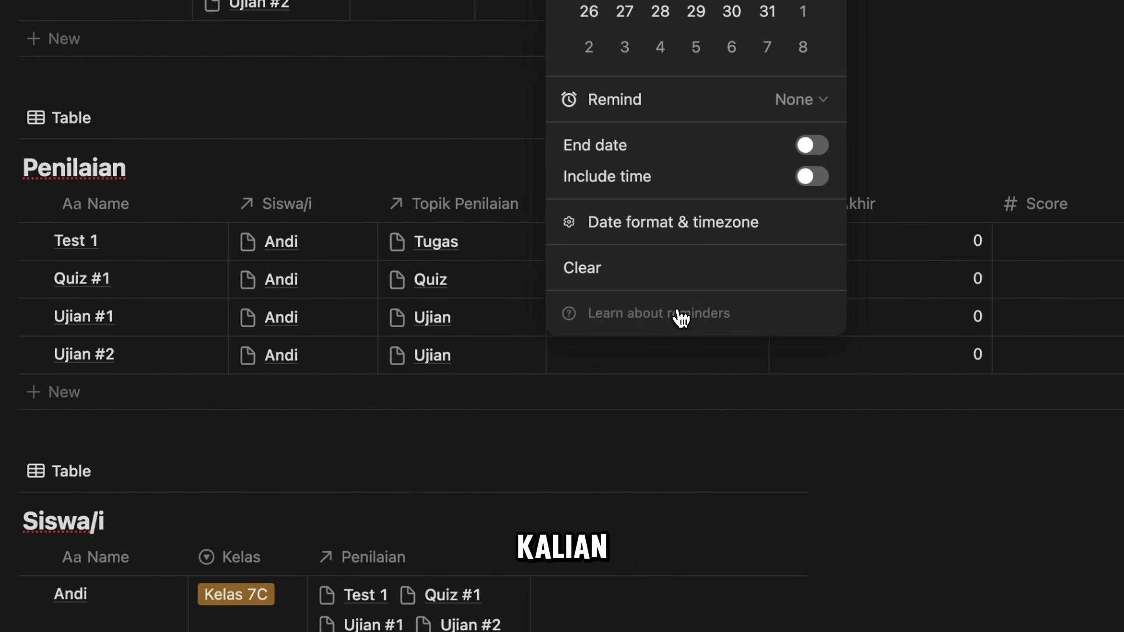
pyautogui.click(707, 151)
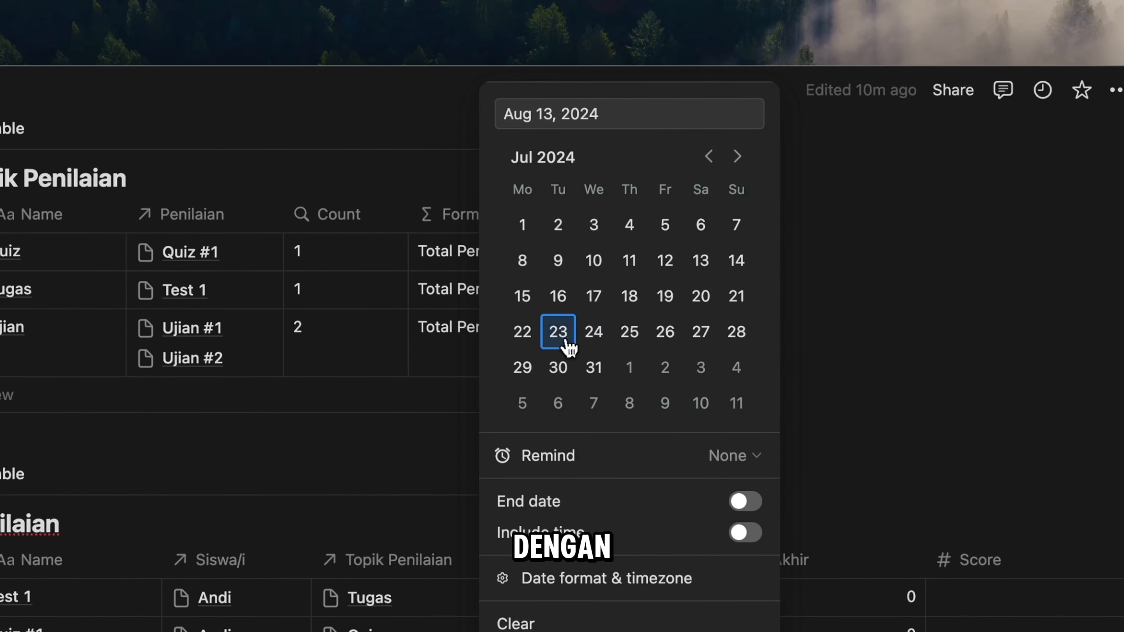
pyautogui.click(585, 523)
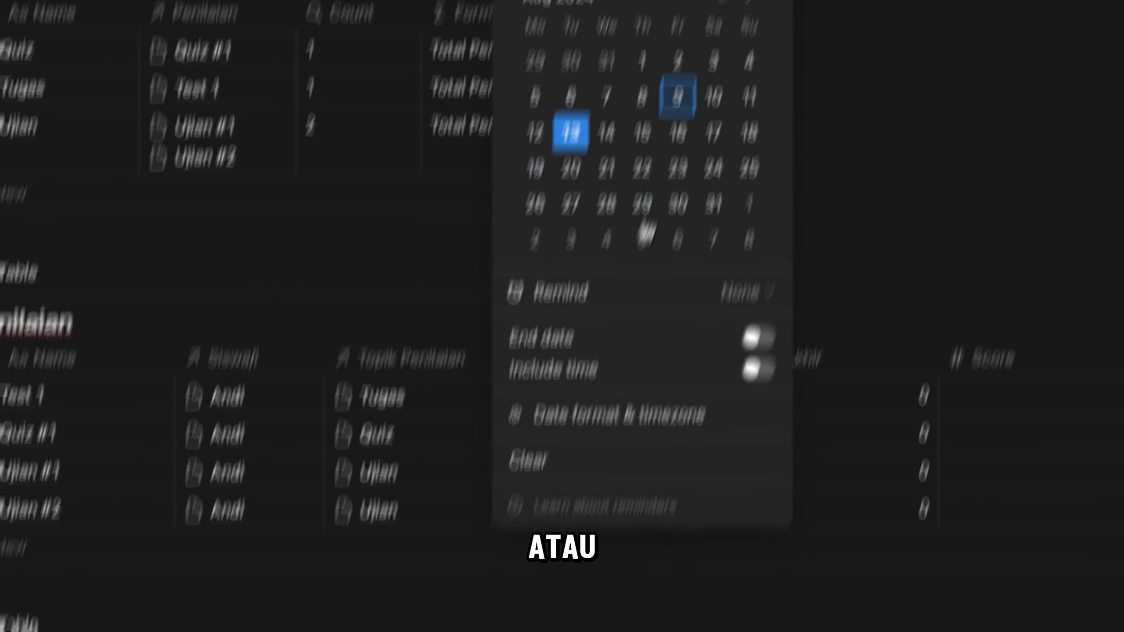
pyautogui.click(690, 180)
pyautogui.click(689, 180)
pyautogui.click(582, 391)
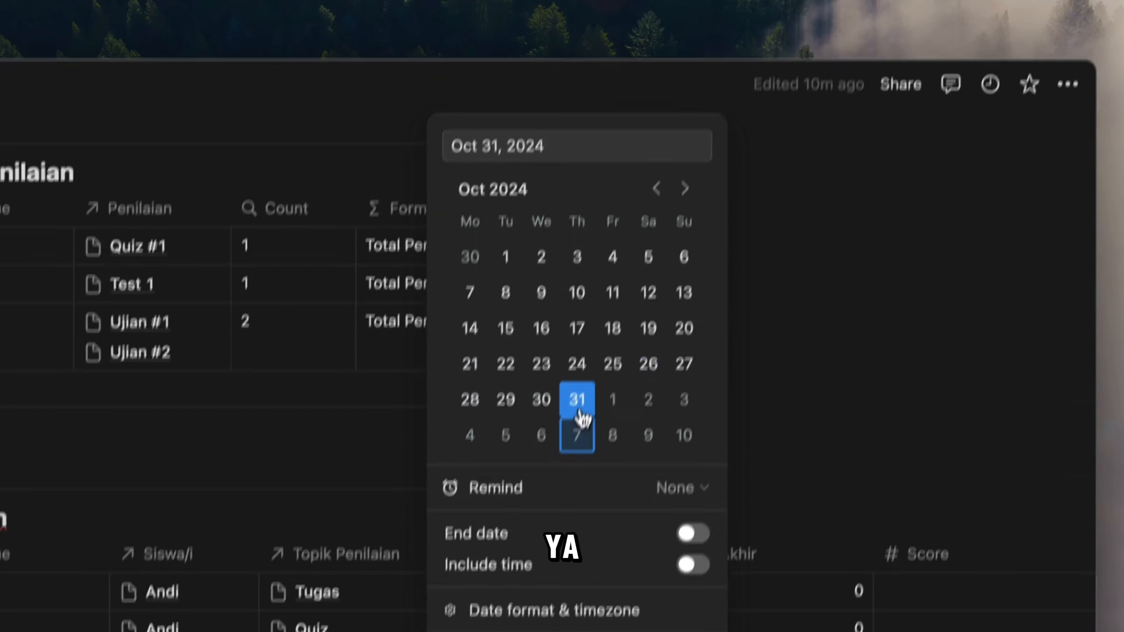
pyautogui.press('Escape')
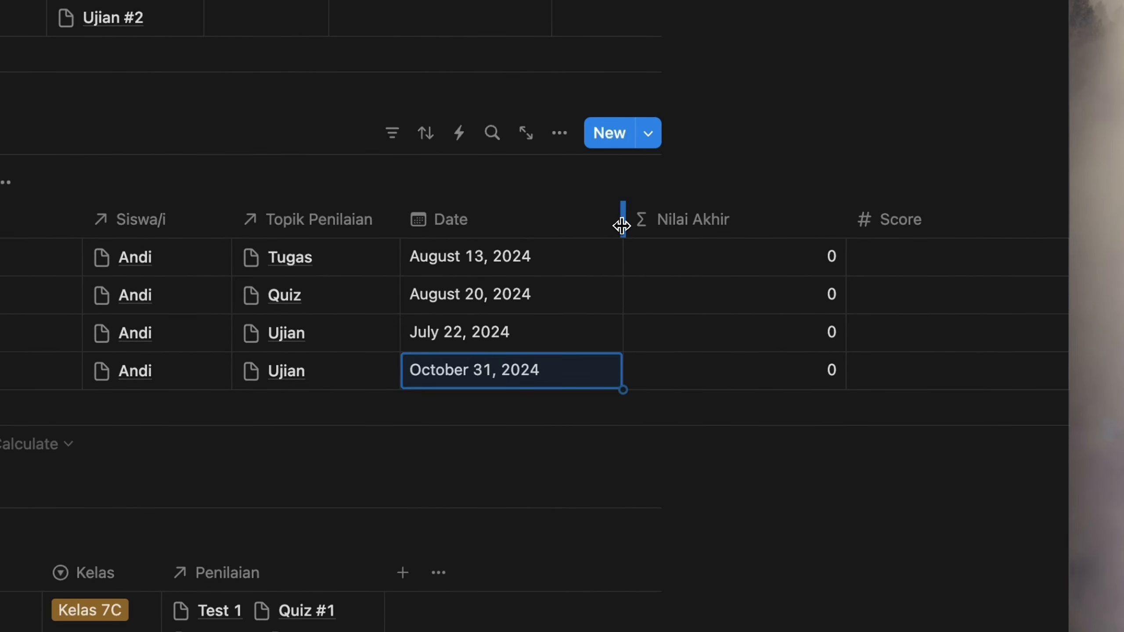
# Narrow the Date and Nilai Akhir columns of the Penilaian table to fit their contents.
pyautogui.moveTo(576, 226); pyautogui.dragTo(566, 225)
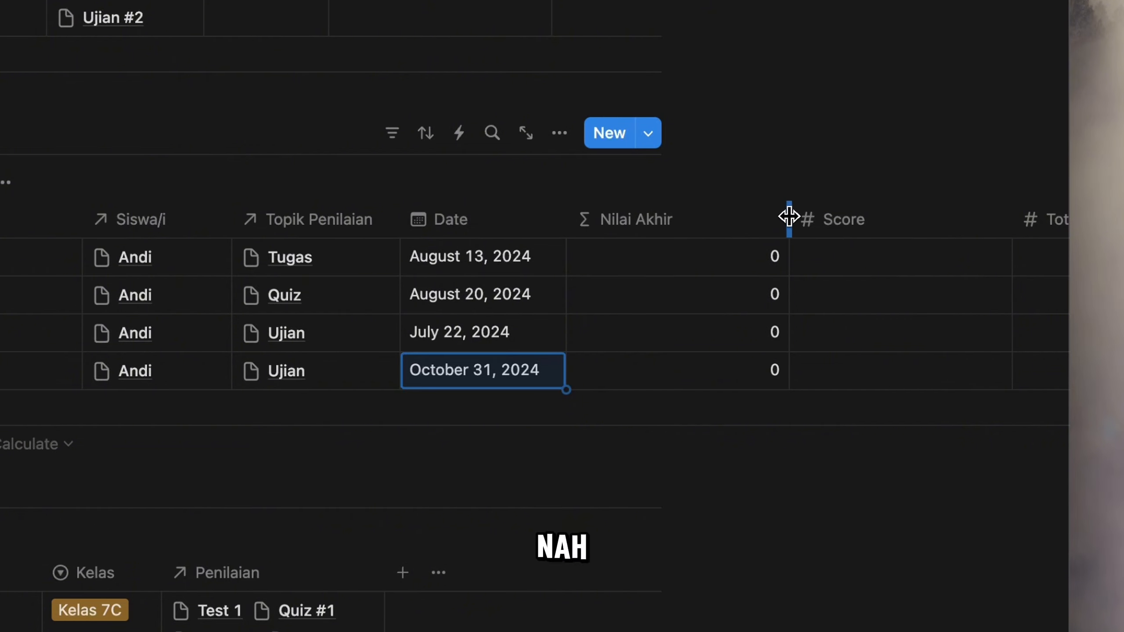
pyautogui.moveTo(728, 221); pyautogui.dragTo(689, 220)
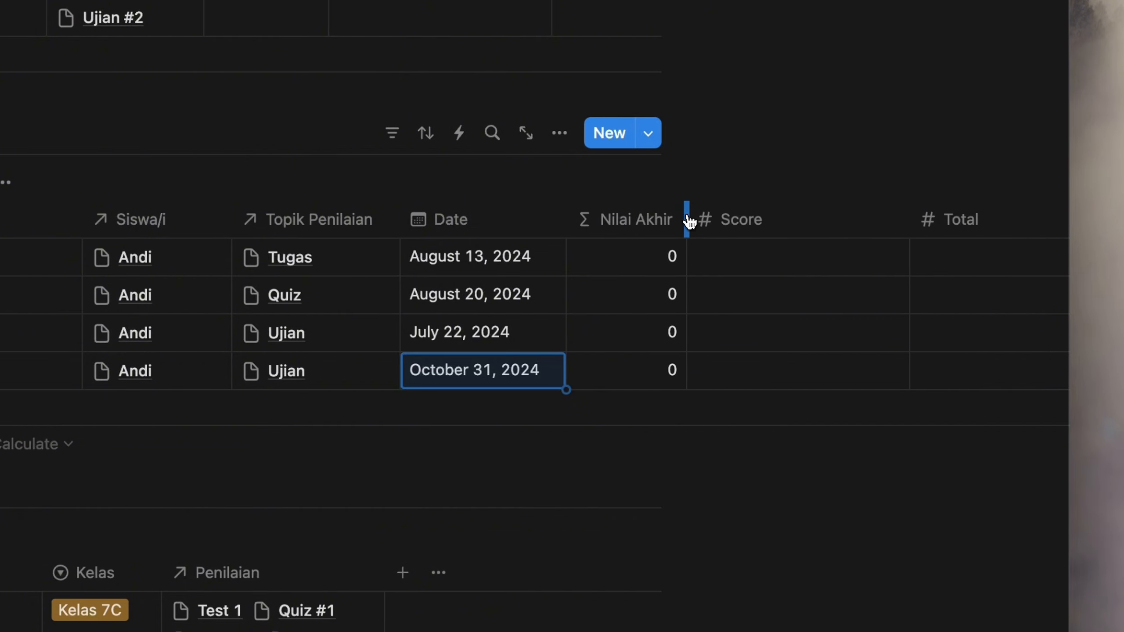
# Show the Nilai Akhir formula property as a bar and set its number format to Percent.
pyautogui.click(637, 228)
pyautogui.click(602, 306)
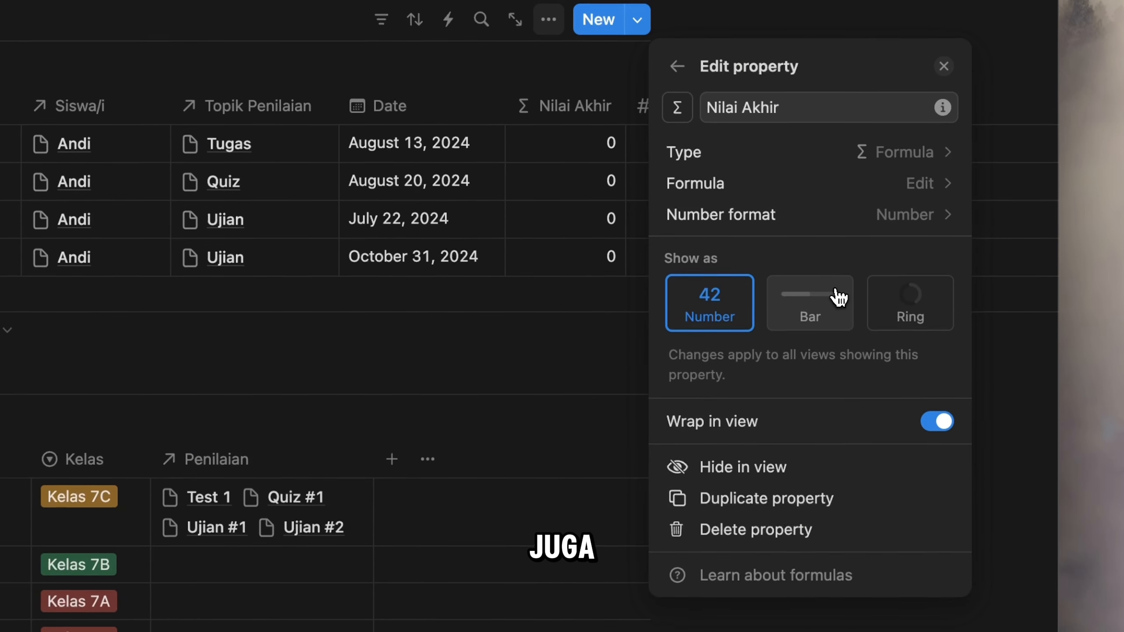
pyautogui.click(836, 297)
pyautogui.click(907, 216)
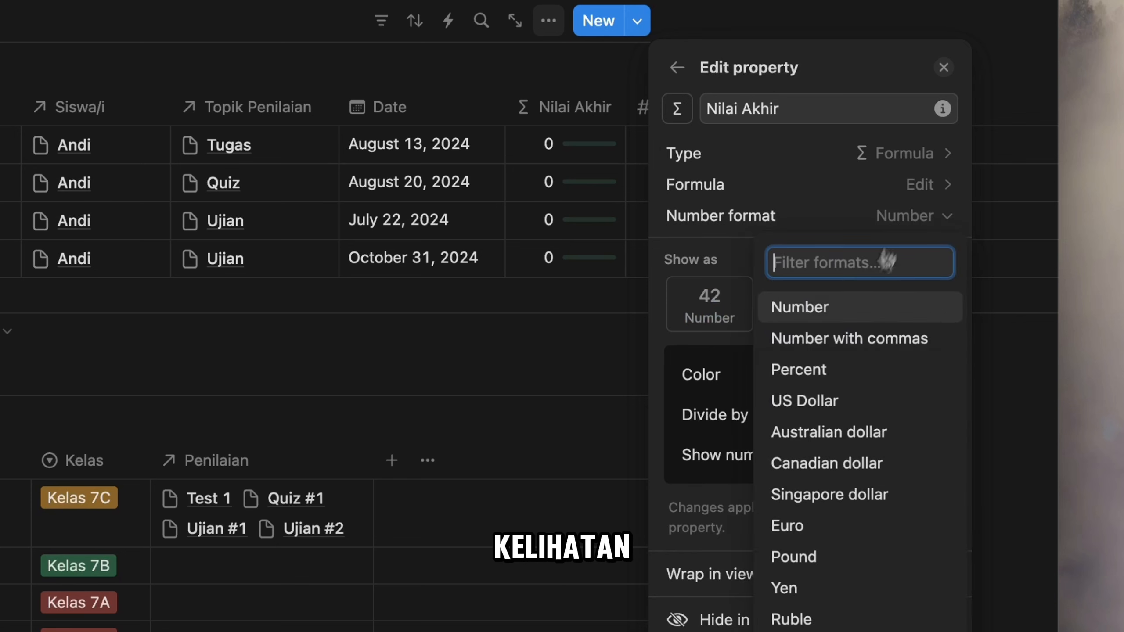
pyautogui.click(850, 373)
pyautogui.click(567, 364)
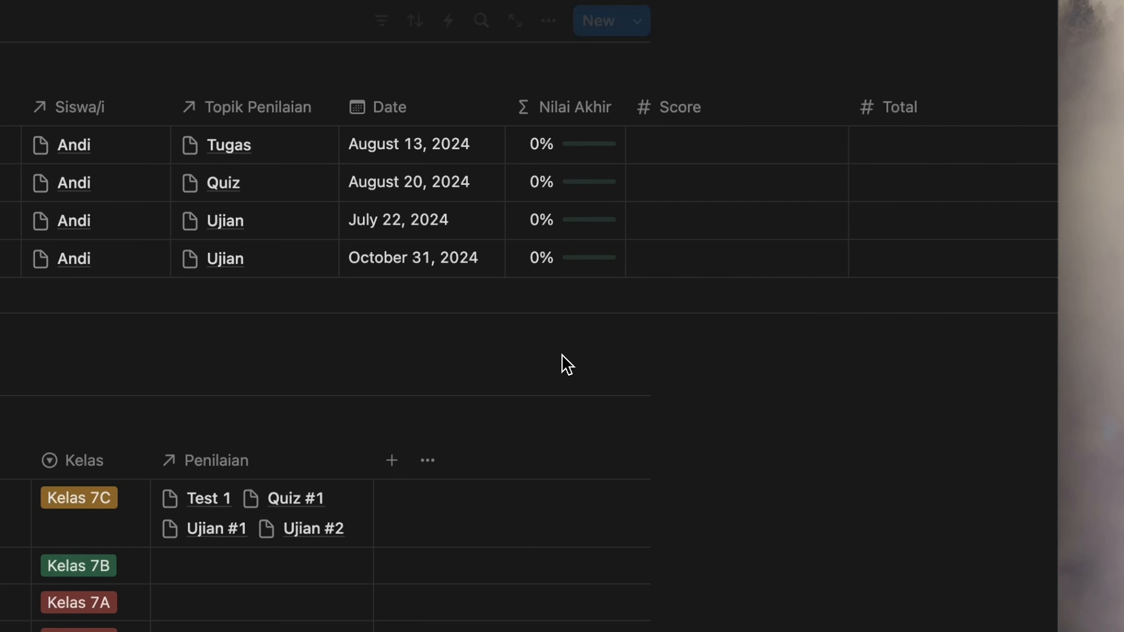
# Narrow the Score and Total columns of the Penilaian table.
pyautogui.scroll(6, 566, 364)
pyautogui.moveTo(848, 380); pyautogui.dragTo(786, 380)
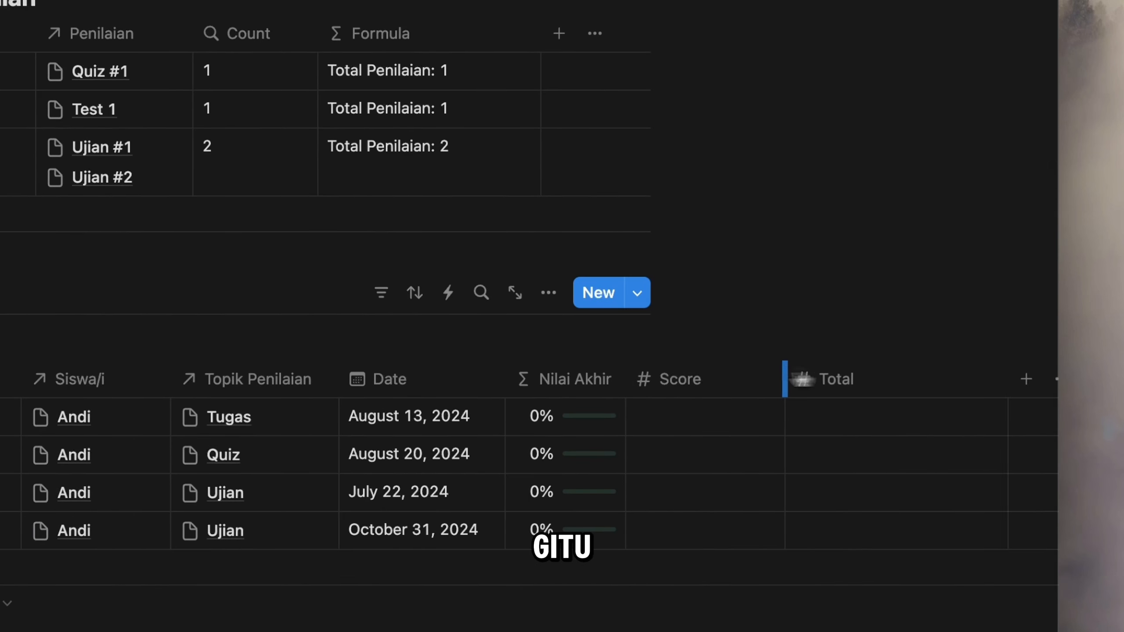
pyautogui.scroll(-3, 967, 359)
pyautogui.moveTo(968, 246); pyautogui.dragTo(856, 245)
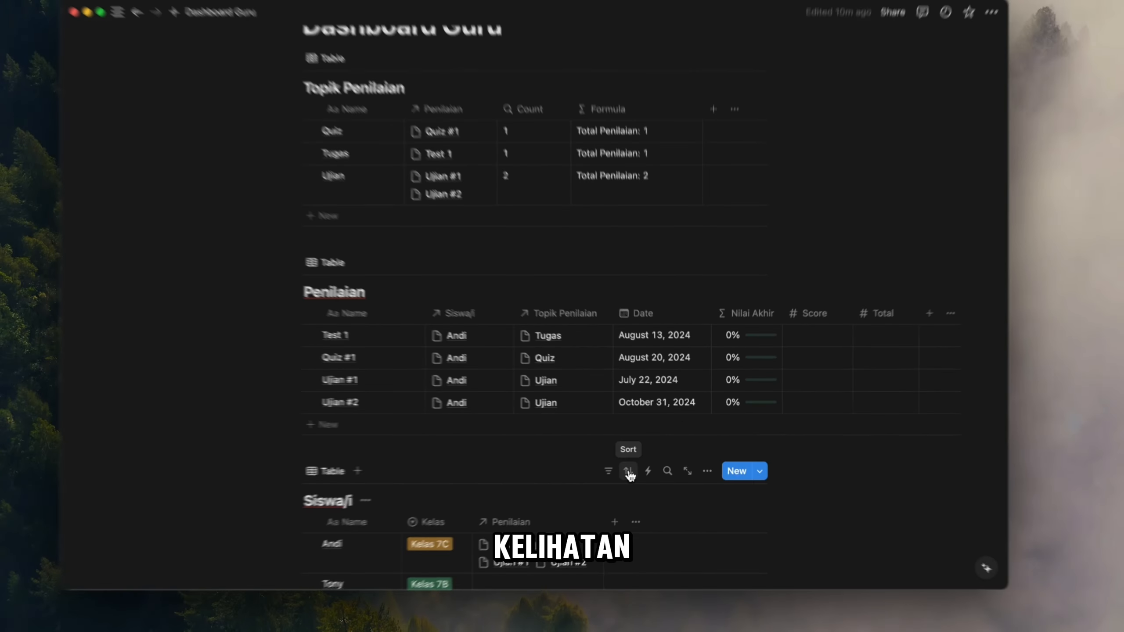
# Add a Rollup property to the Siswa/i table based on the Penilaian relation.
pyautogui.scroll(-2, 644, 449)
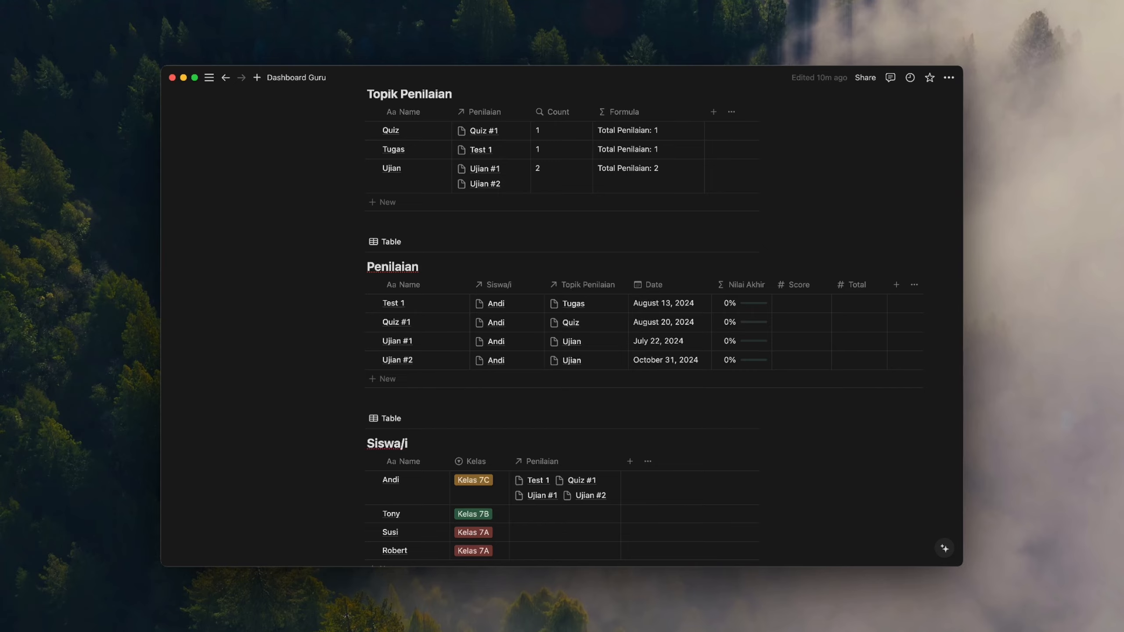
pyautogui.scroll(-3, 628, 469)
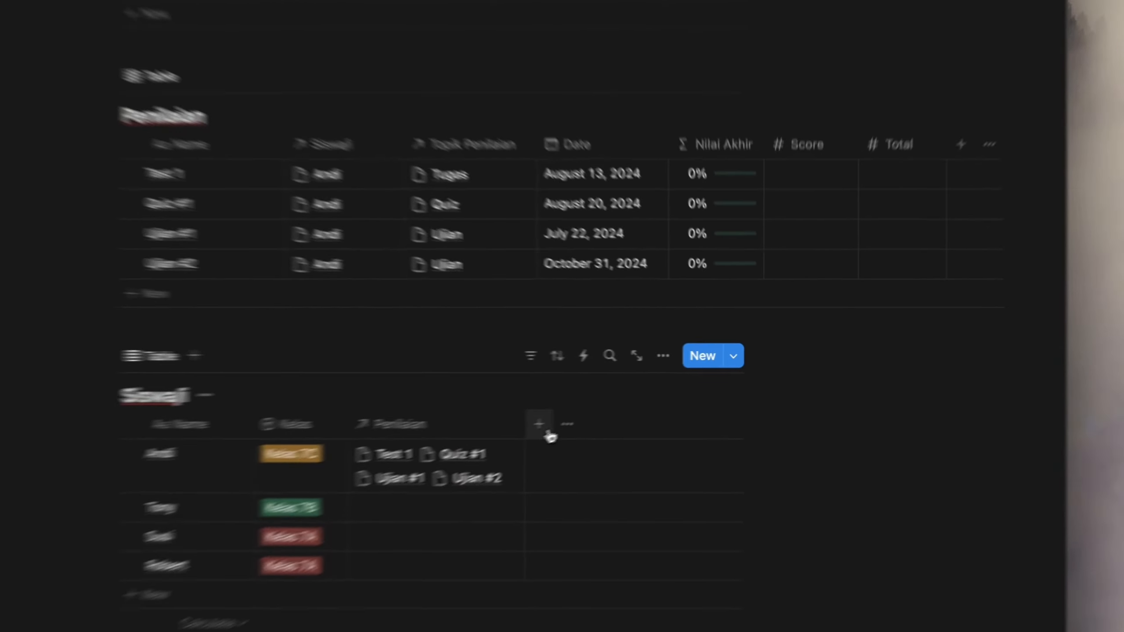
pyautogui.click(630, 398)
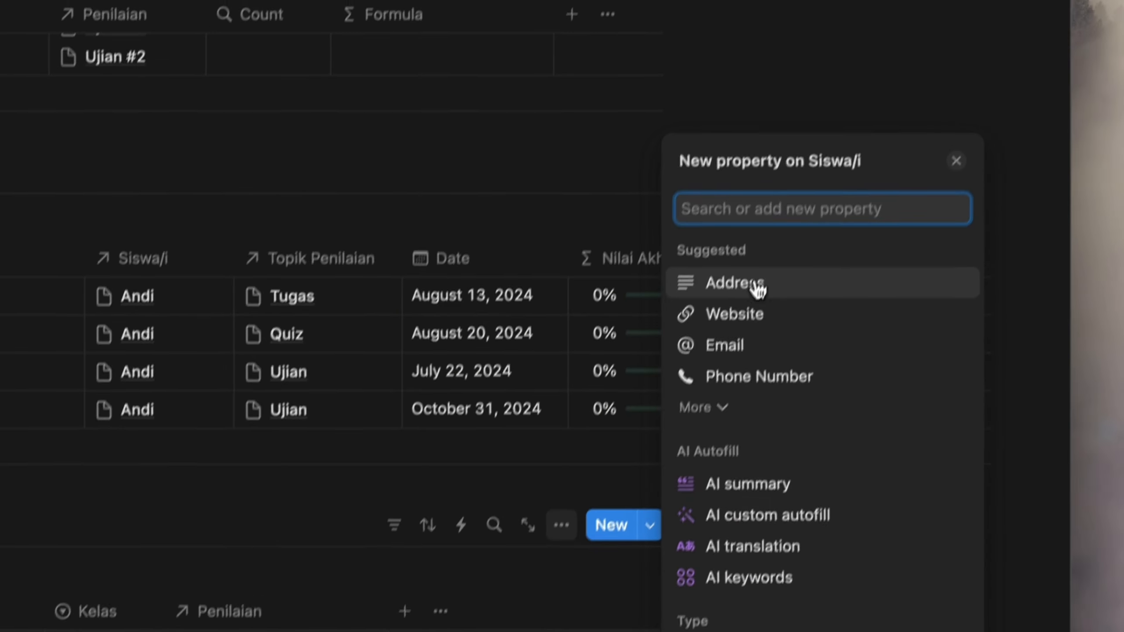
pyautogui.write('rol')
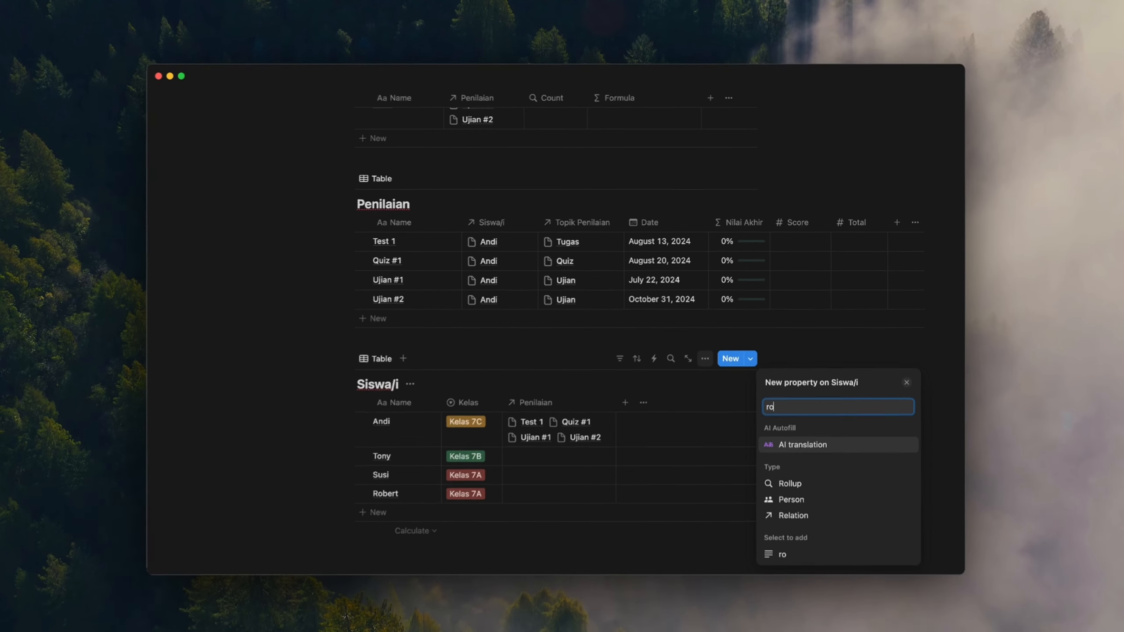
pyautogui.write('l')
pyautogui.press('Return')
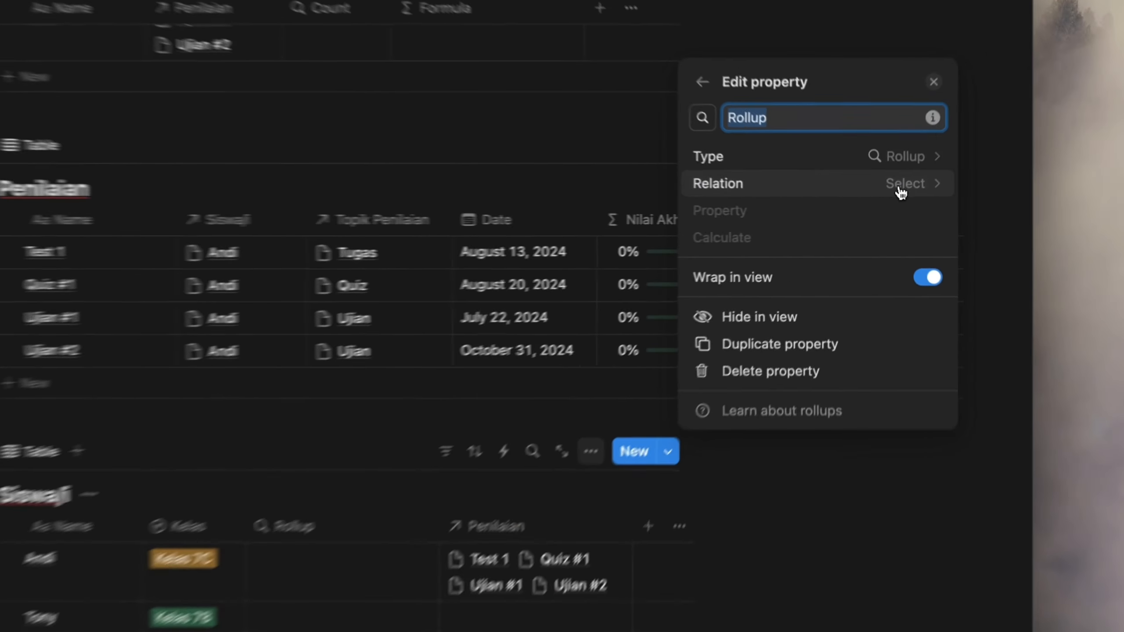
pyautogui.click(889, 200)
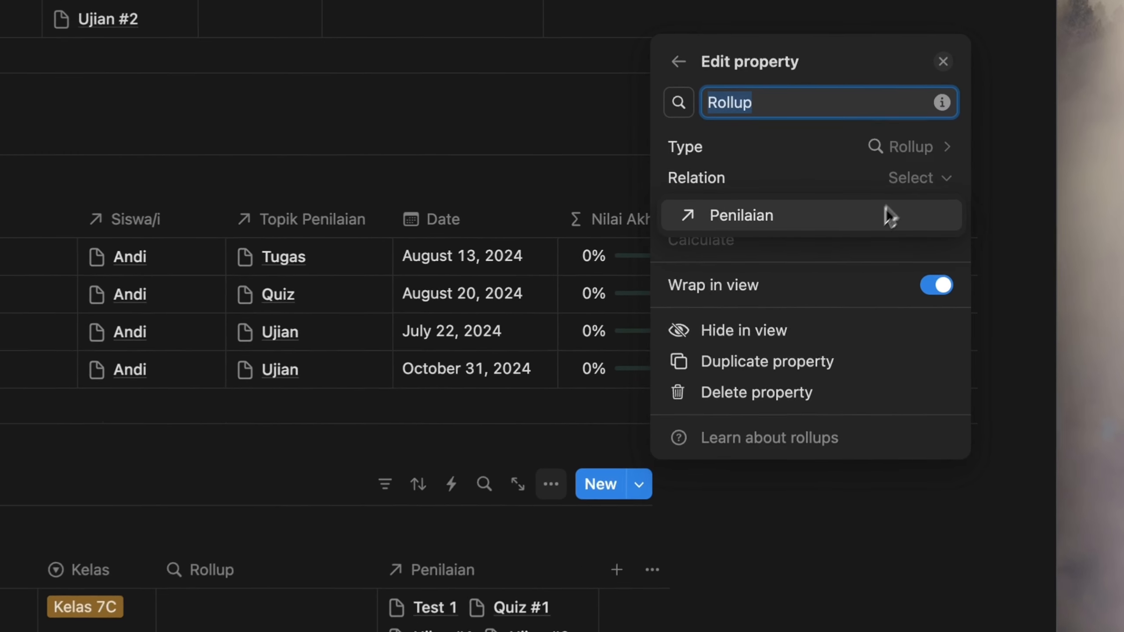
pyautogui.click(820, 225)
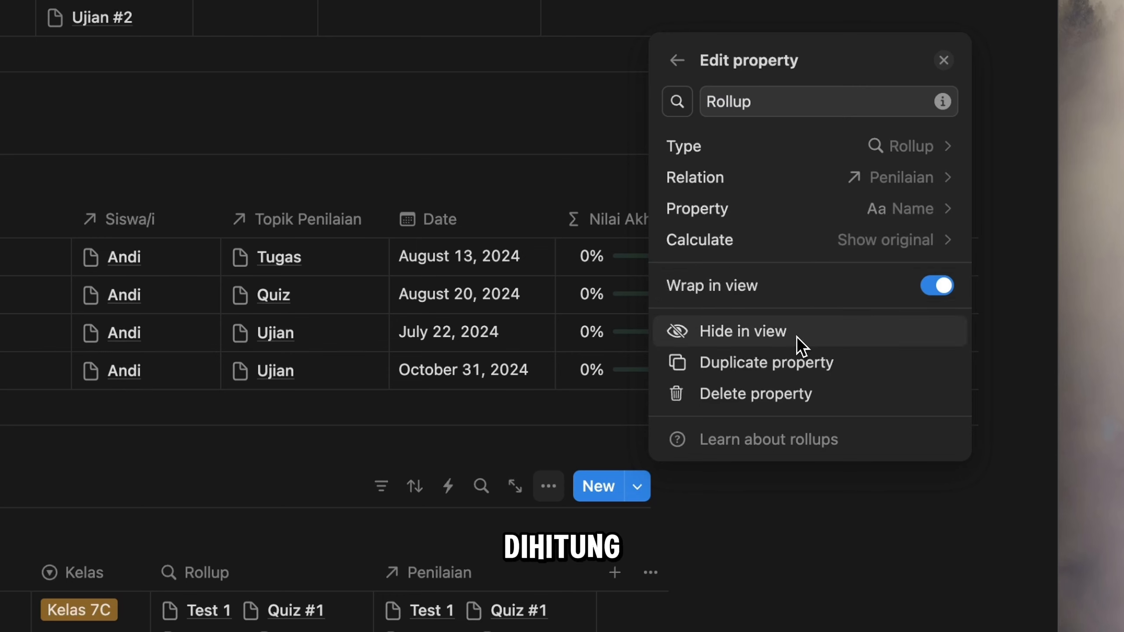
# Make the new Siswa/i rollup calculate the Sum of the Score property.
pyautogui.click(885, 217)
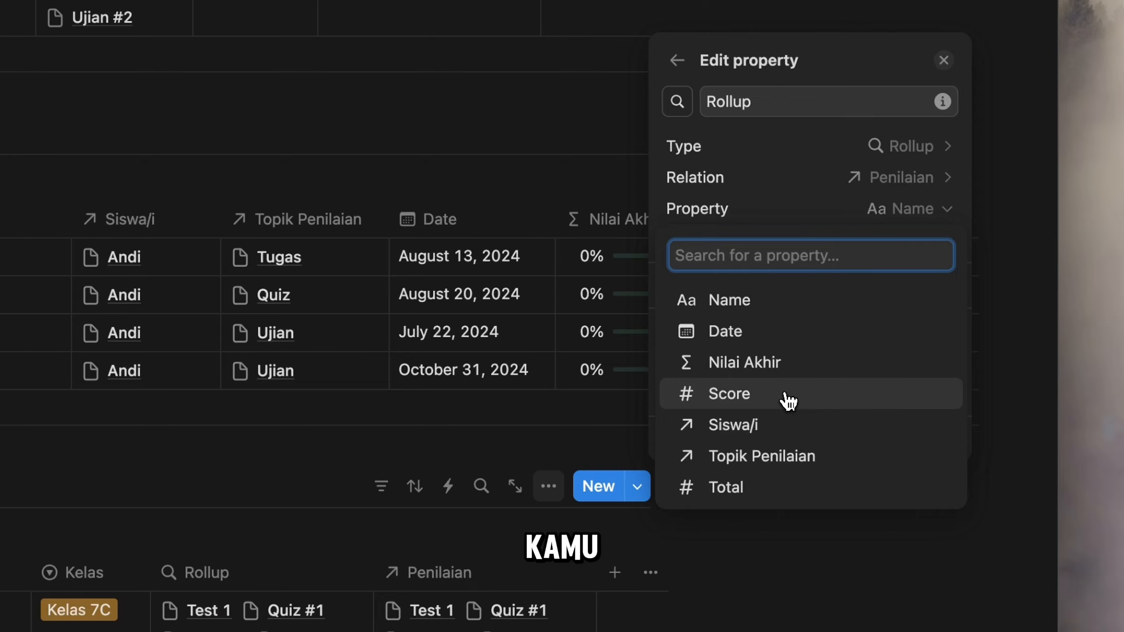
pyautogui.click(730, 393)
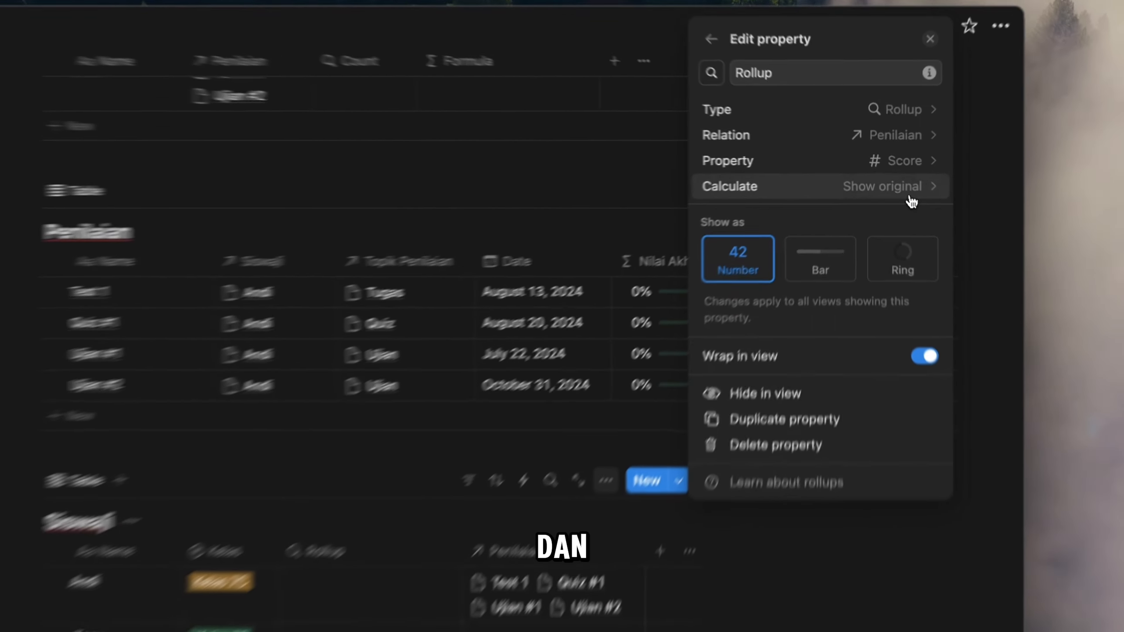
pyautogui.click(911, 196)
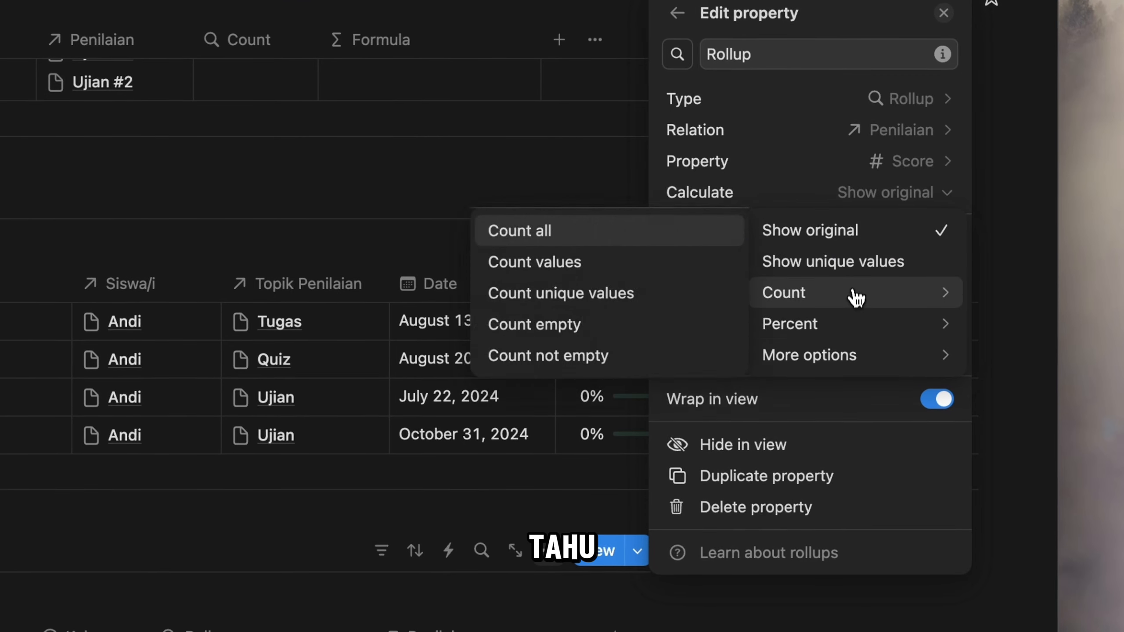
pyautogui.moveTo(866, 358)
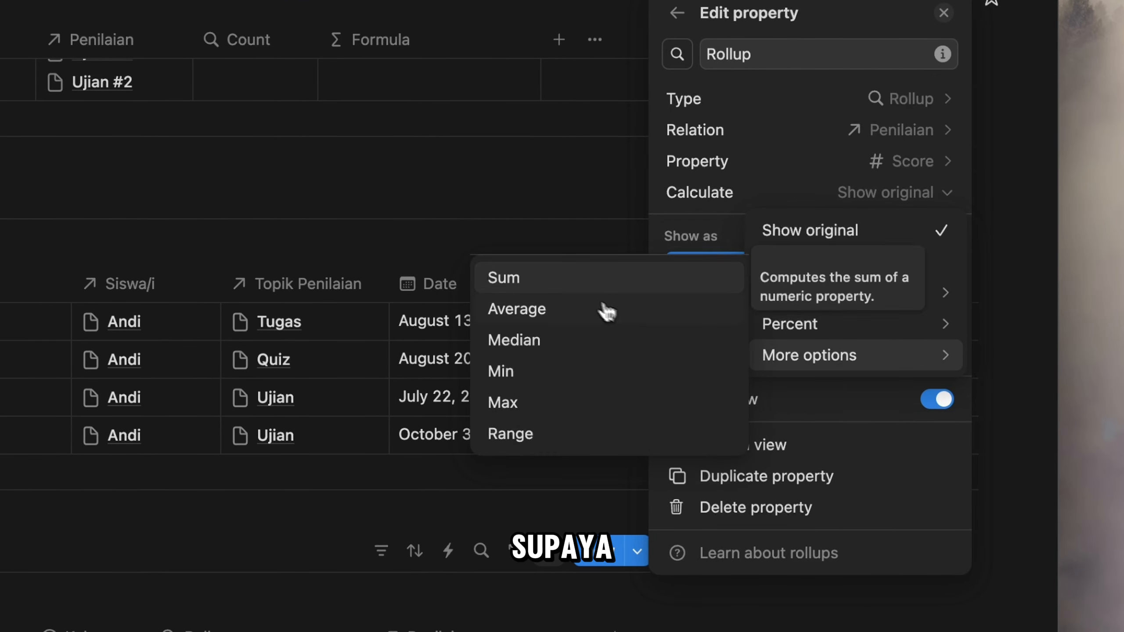
pyautogui.click(577, 285)
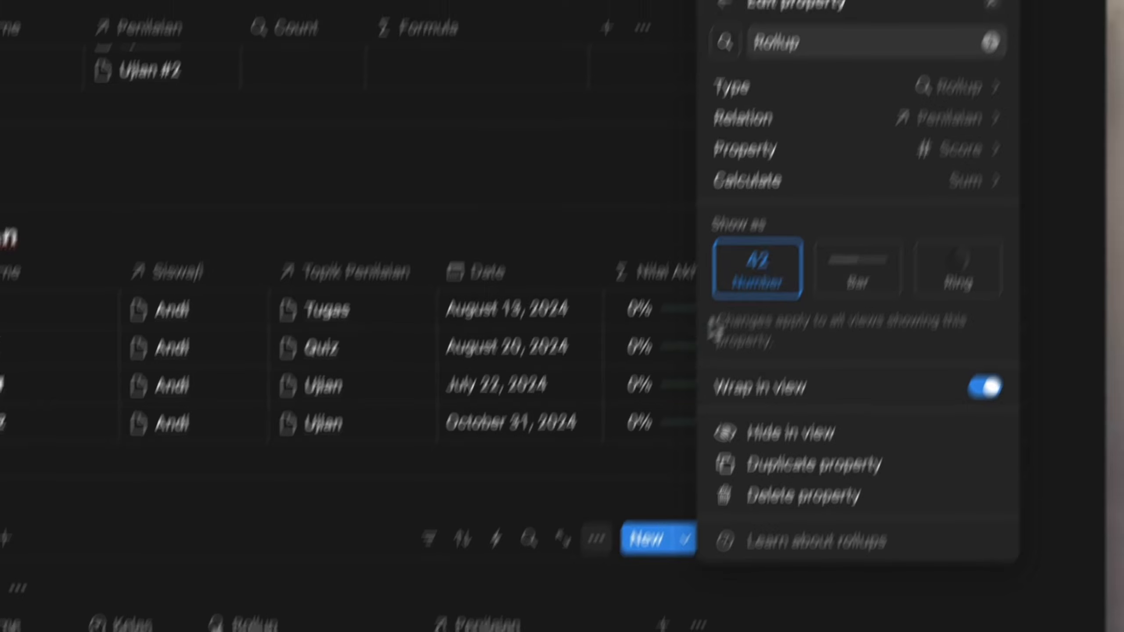
# Rename the new rollup property in the Siswa/i table as Score.
pyautogui.click(755, 65)
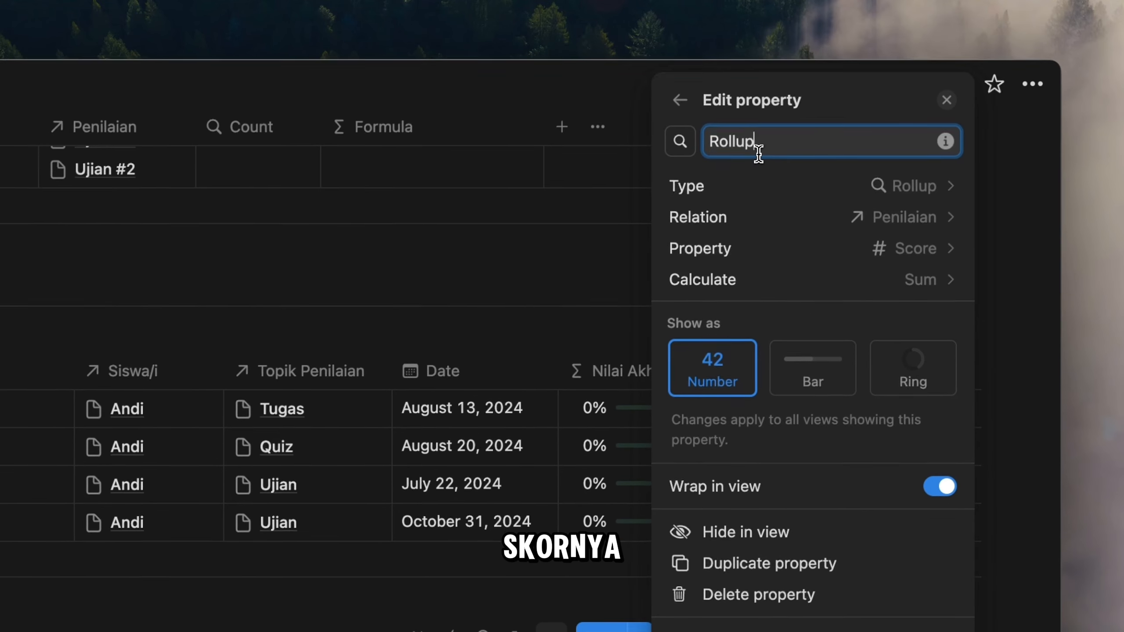
pyautogui.doubleClick(758, 154)
pyautogui.write('Score')
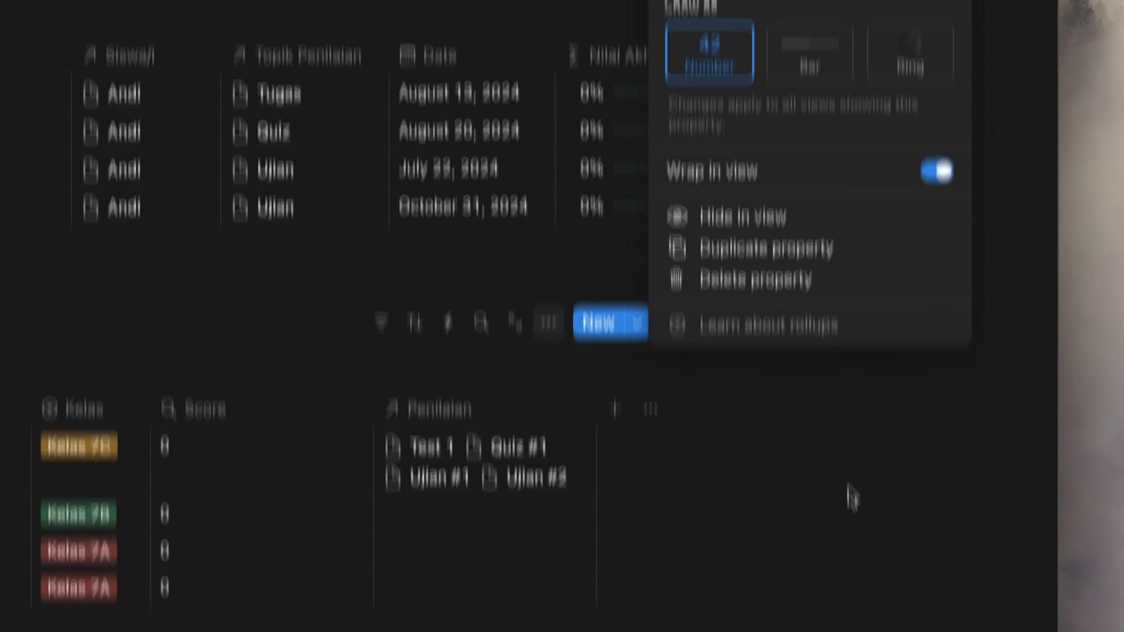
pyautogui.click(944, 105)
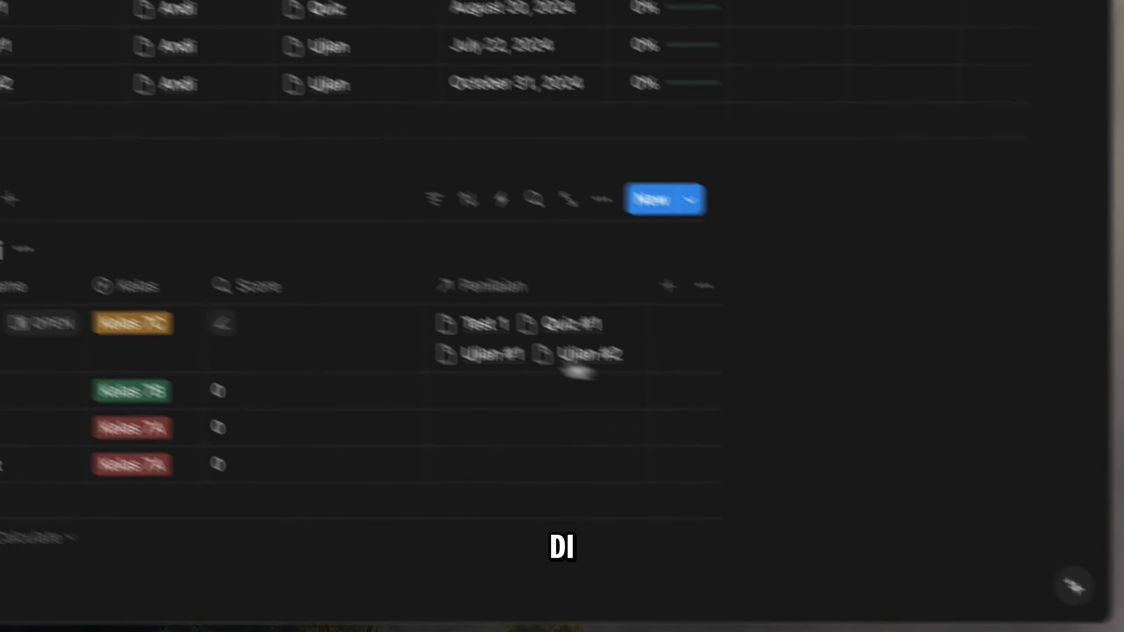
# Duplicate the Score rollup in the Siswa/i table and rename the copy Total.
pyautogui.click(505, 368)
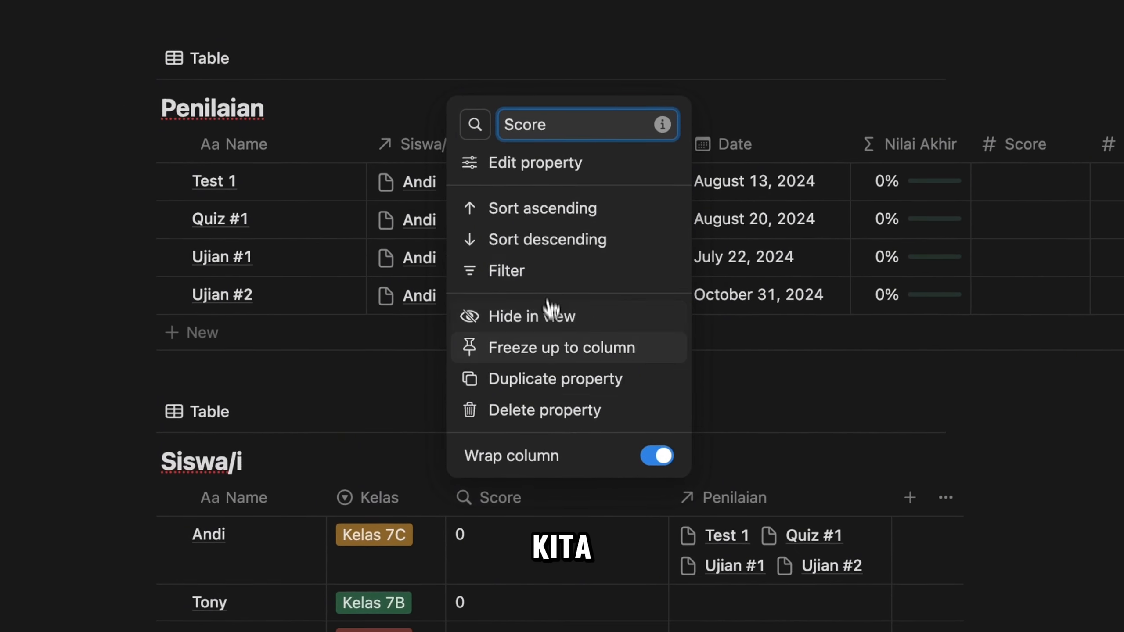
pyautogui.click(503, 271)
pyautogui.click(733, 500)
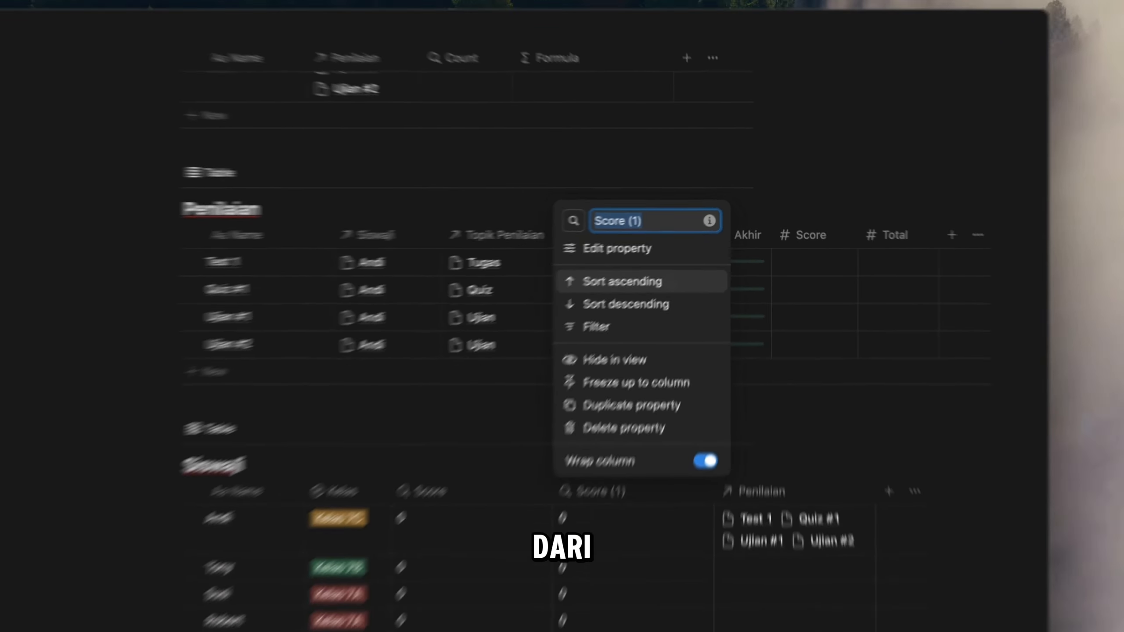
pyautogui.write('Total')
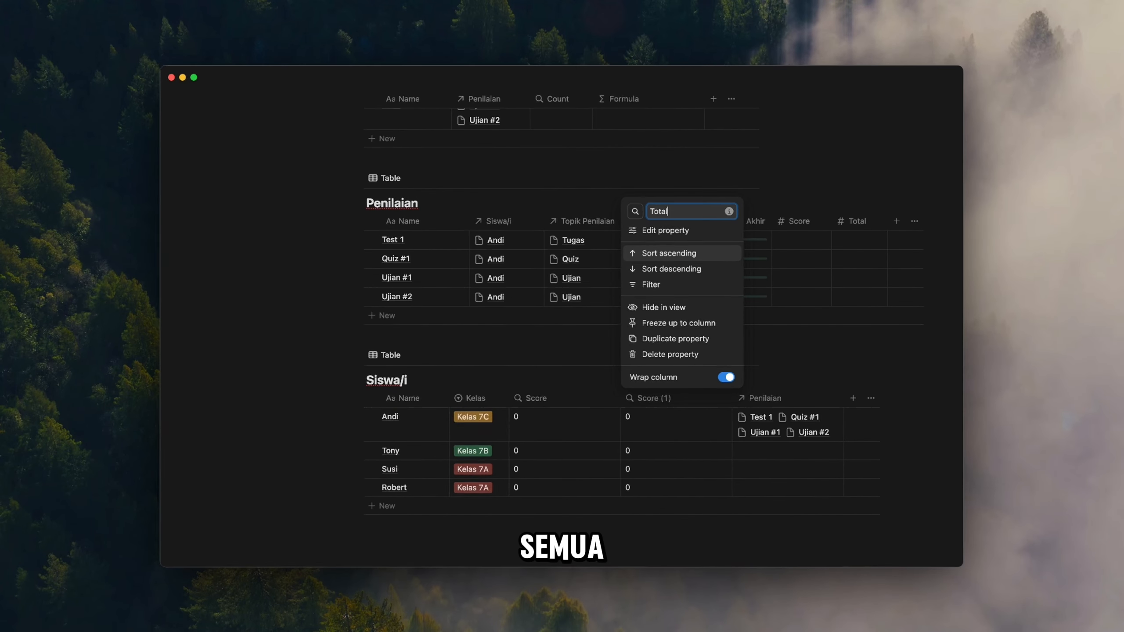
pyautogui.press('Return')
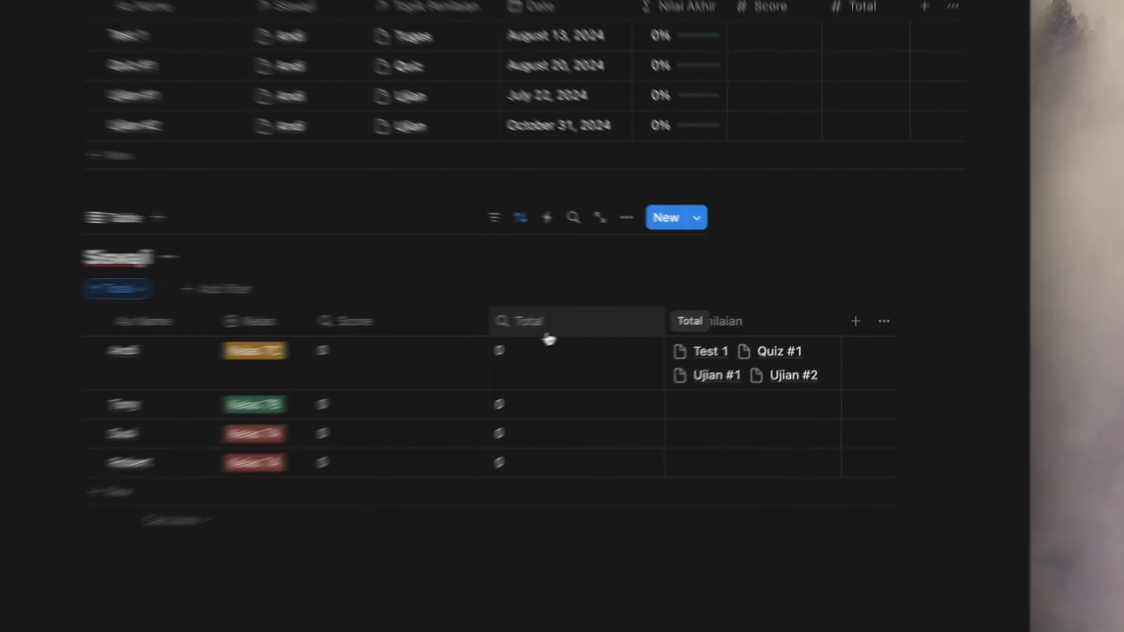
# Make the Total rollup calculate the Sum of the Total property, and narrow the Score and Total columns of the Siswa/i table.
pyautogui.click(655, 307)
pyautogui.click(519, 422)
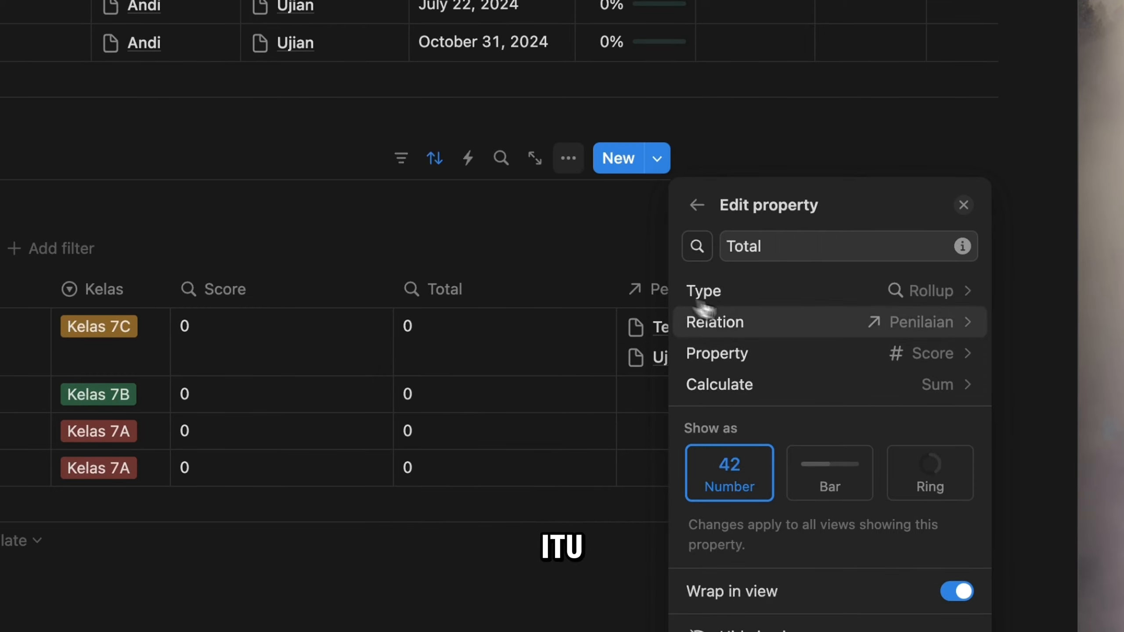
pyautogui.click(917, 361)
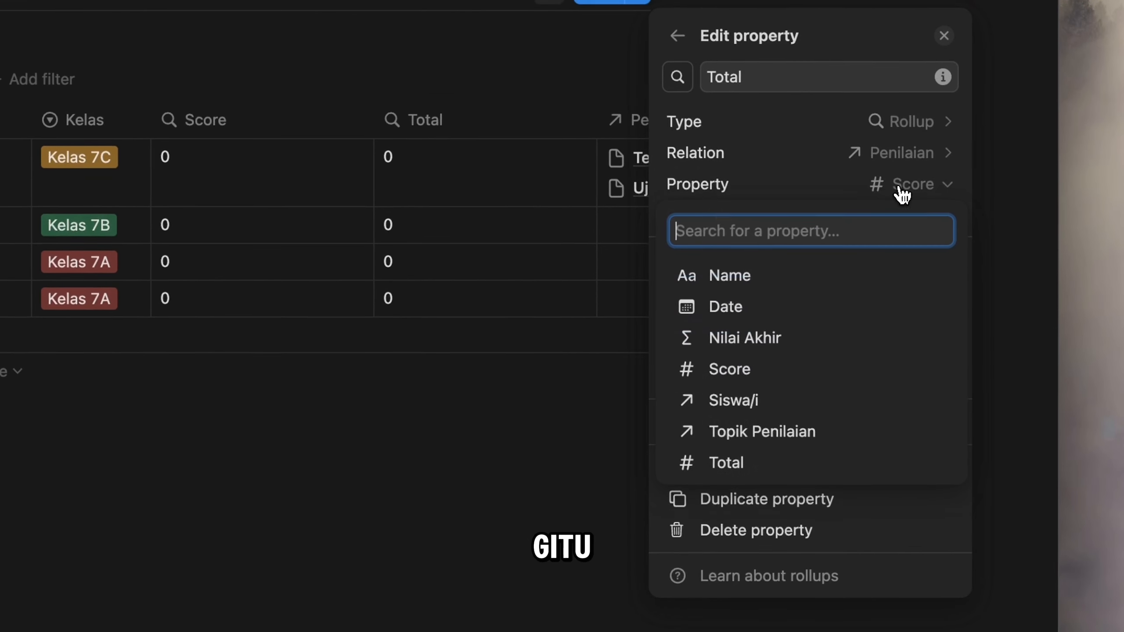
pyautogui.click(785, 461)
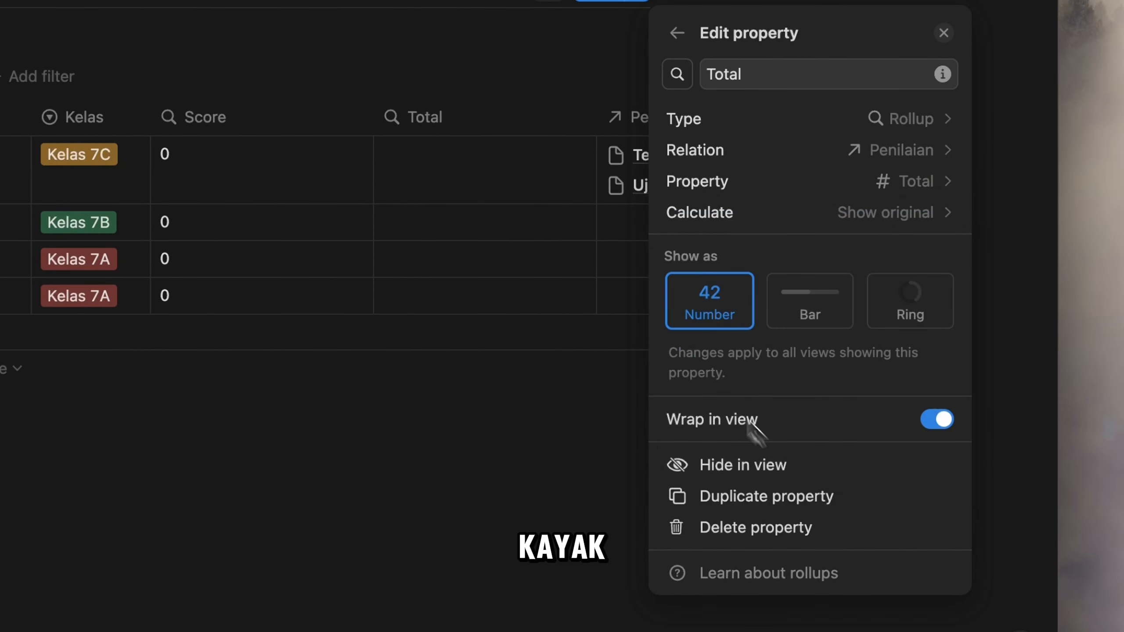
pyautogui.click(878, 224)
pyautogui.moveTo(799, 375)
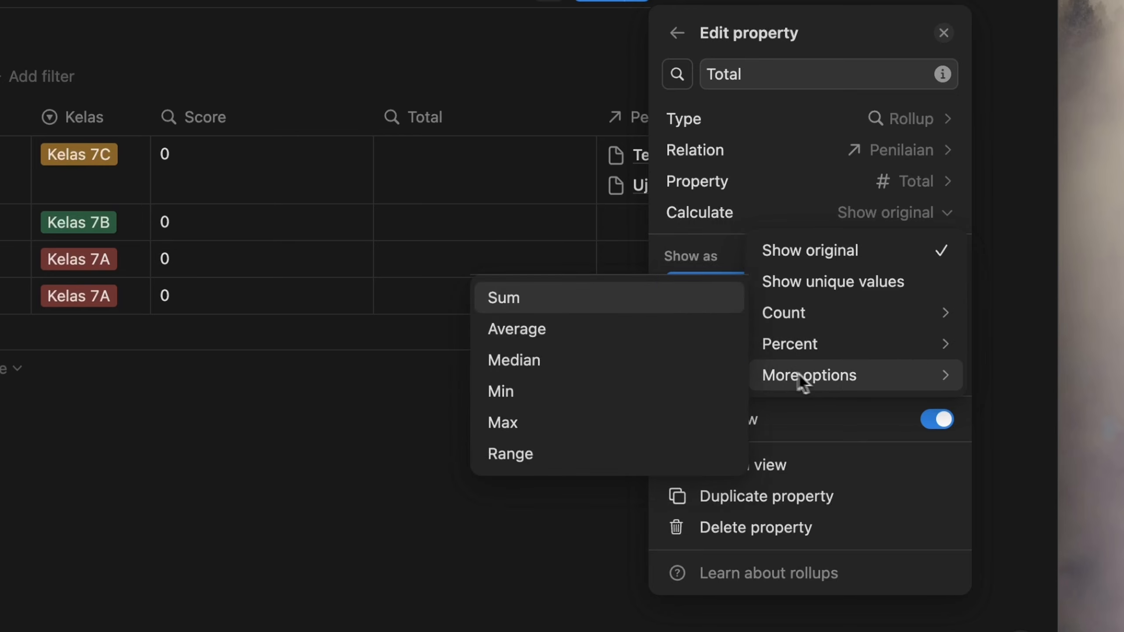
pyautogui.click(610, 302)
pyautogui.click(441, 463)
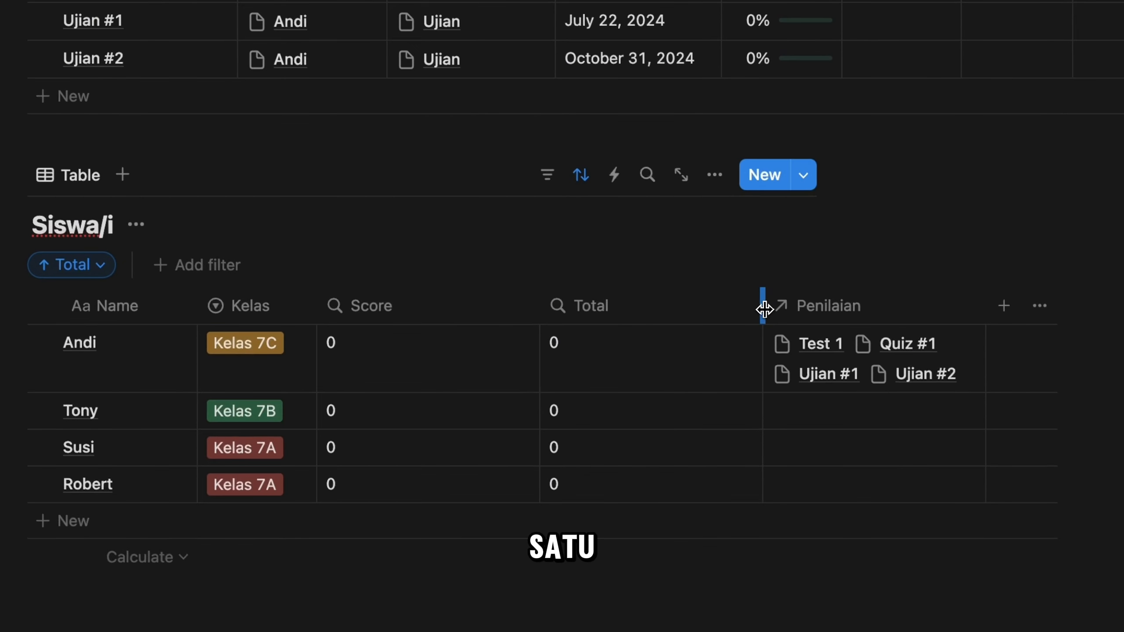
pyautogui.moveTo(765, 309); pyautogui.dragTo(655, 307)
pyautogui.moveTo(540, 307); pyautogui.dragTo(419, 310)
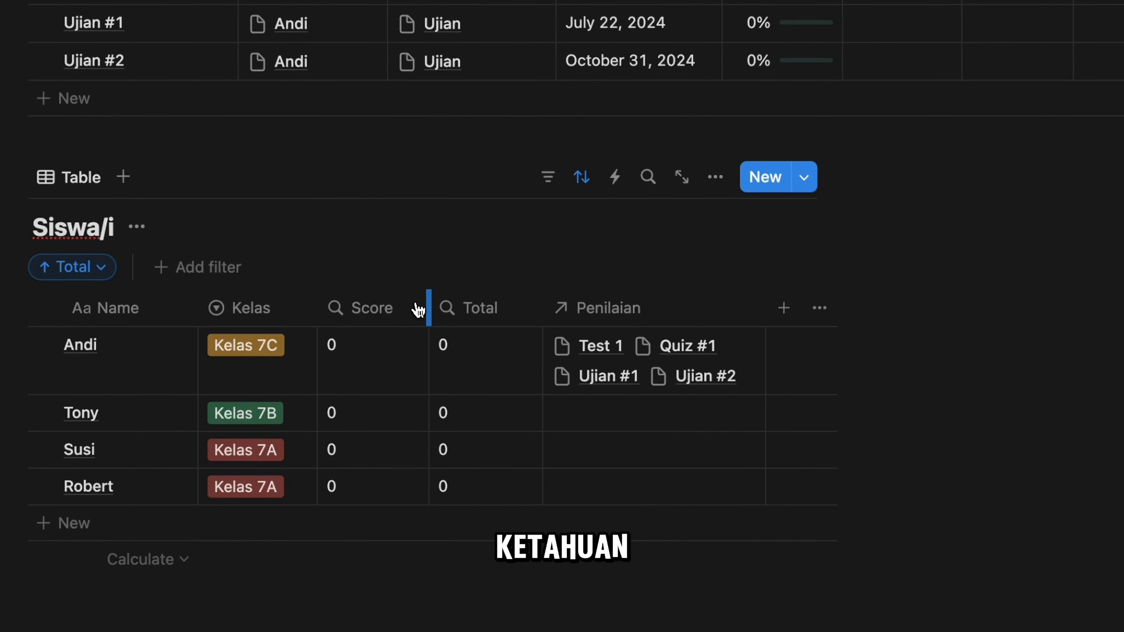
# Add a Formula property to the Siswa/i table.
pyautogui.click(792, 322)
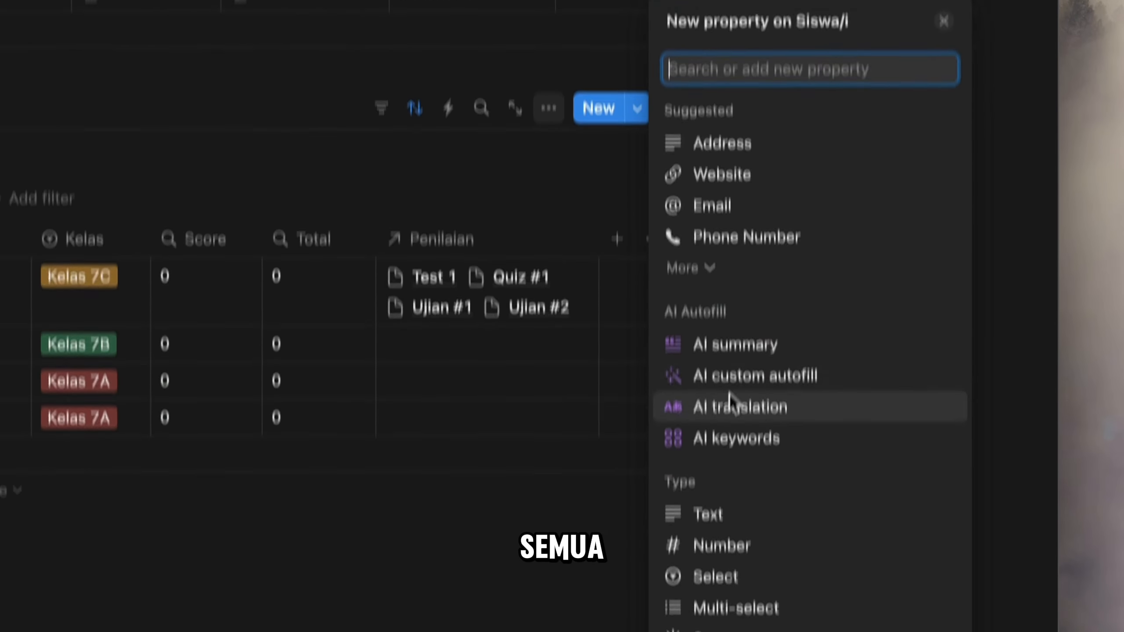
pyautogui.scroll(-5, 729, 399)
pyautogui.scroll(5, 735, 407)
pyautogui.write('form')
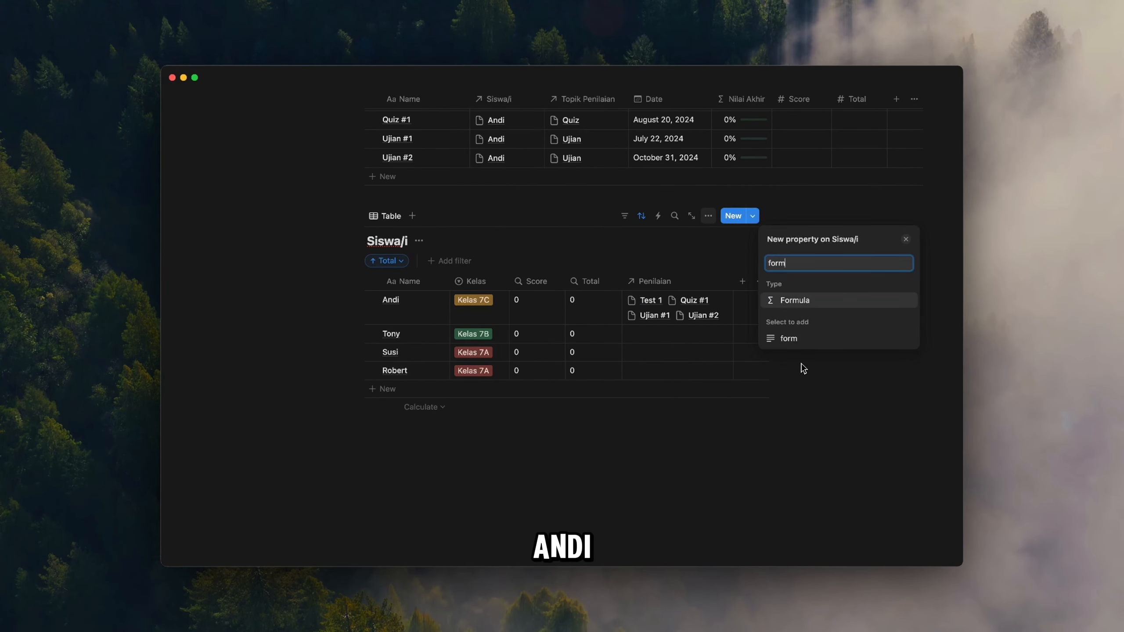
pyautogui.press('Return')
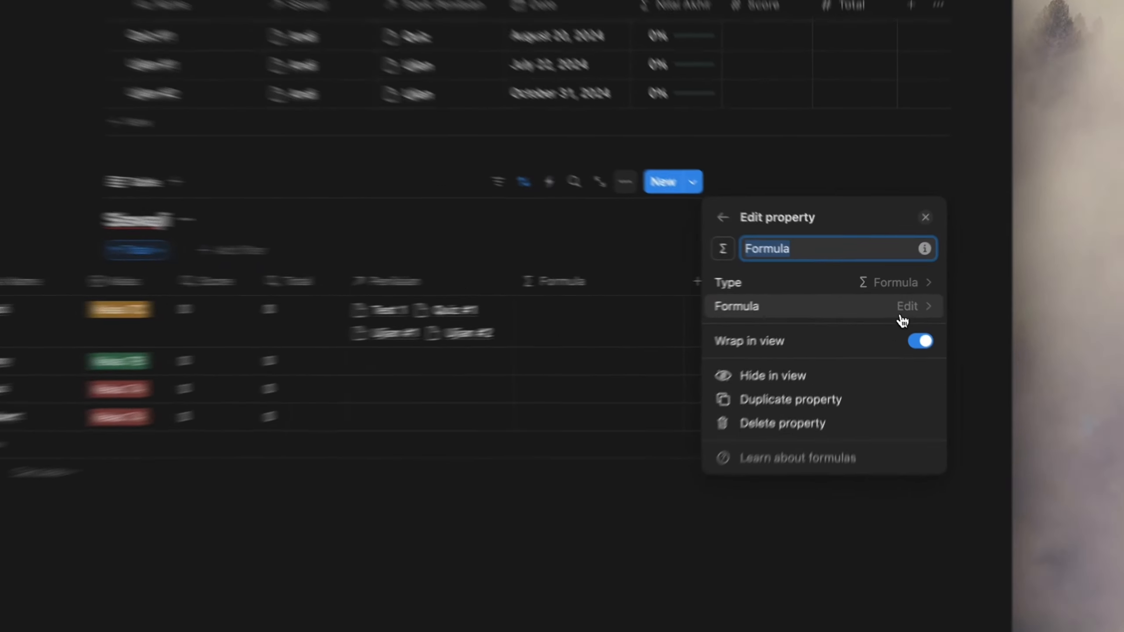
# Start the Siswa/i table's formula with the round function applied to Score divided by Total.
pyautogui.click(902, 317)
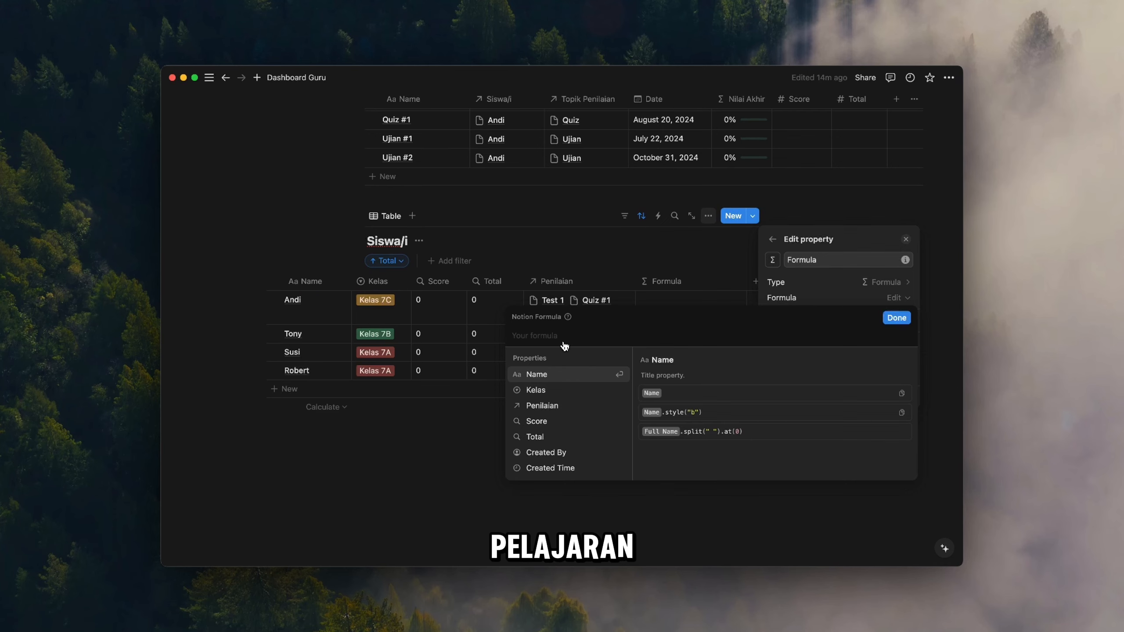
pyautogui.write('round(')
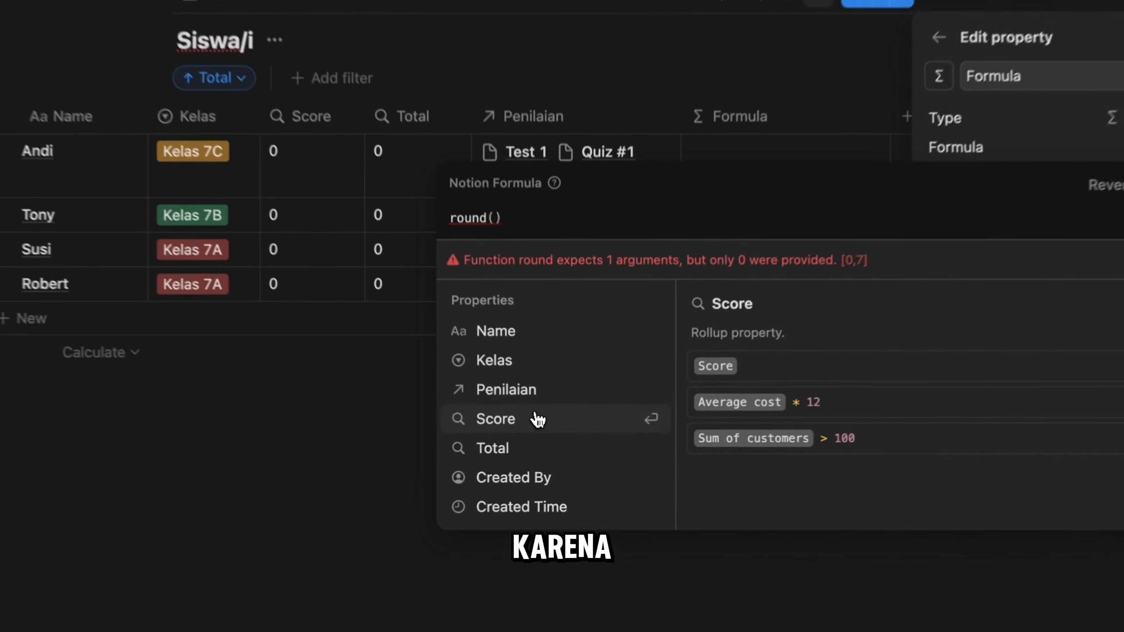
pyautogui.click(559, 443)
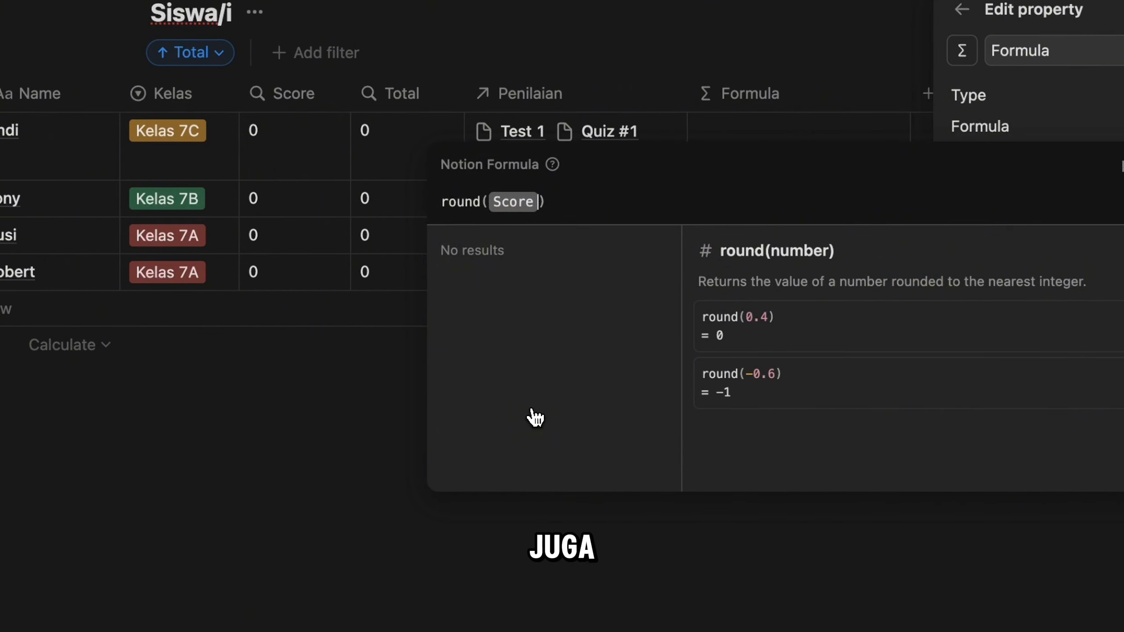
pyautogui.write('/')
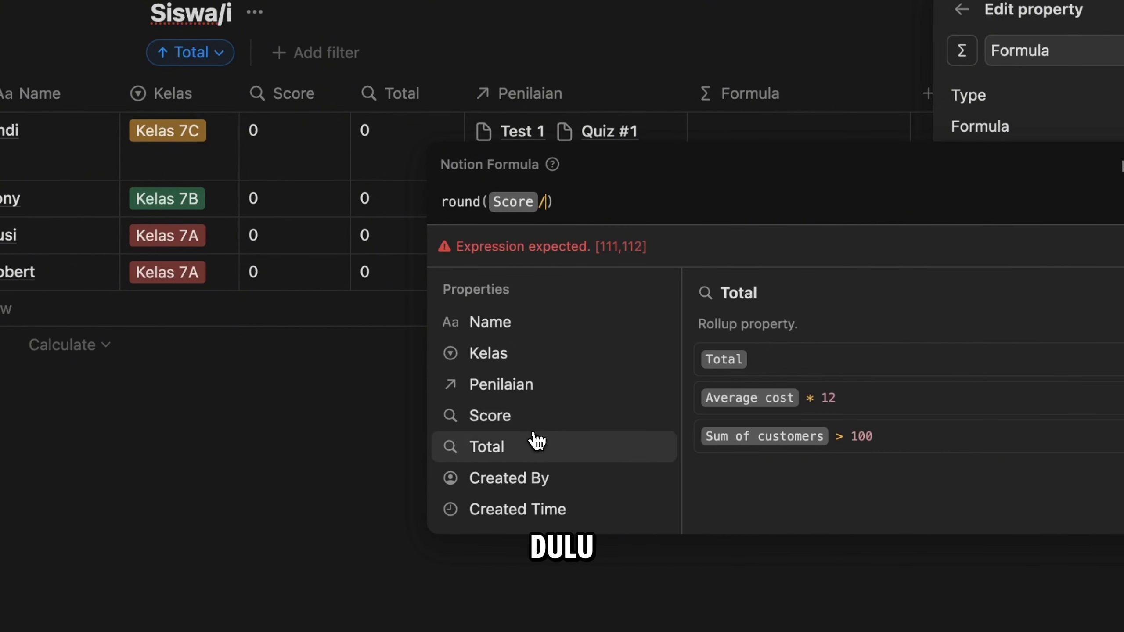
pyautogui.click(537, 441)
# Put Score/Total in its own parentheses and extend the formula to round((Score/Total)/1000)*1000.
pyautogui.click(488, 201)
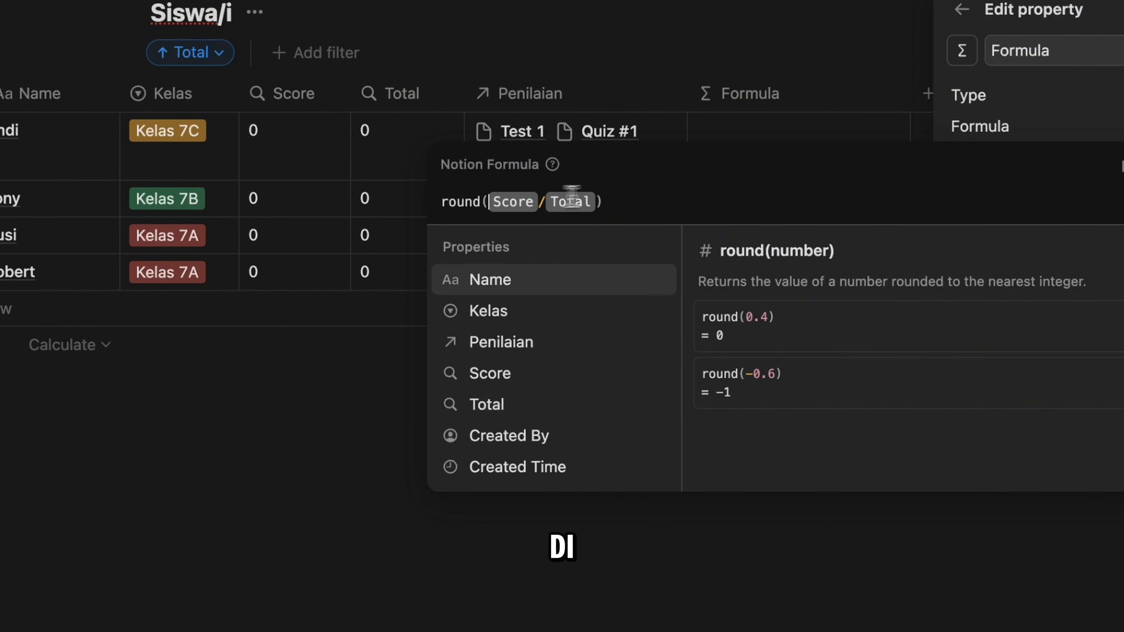
pyautogui.write('(')
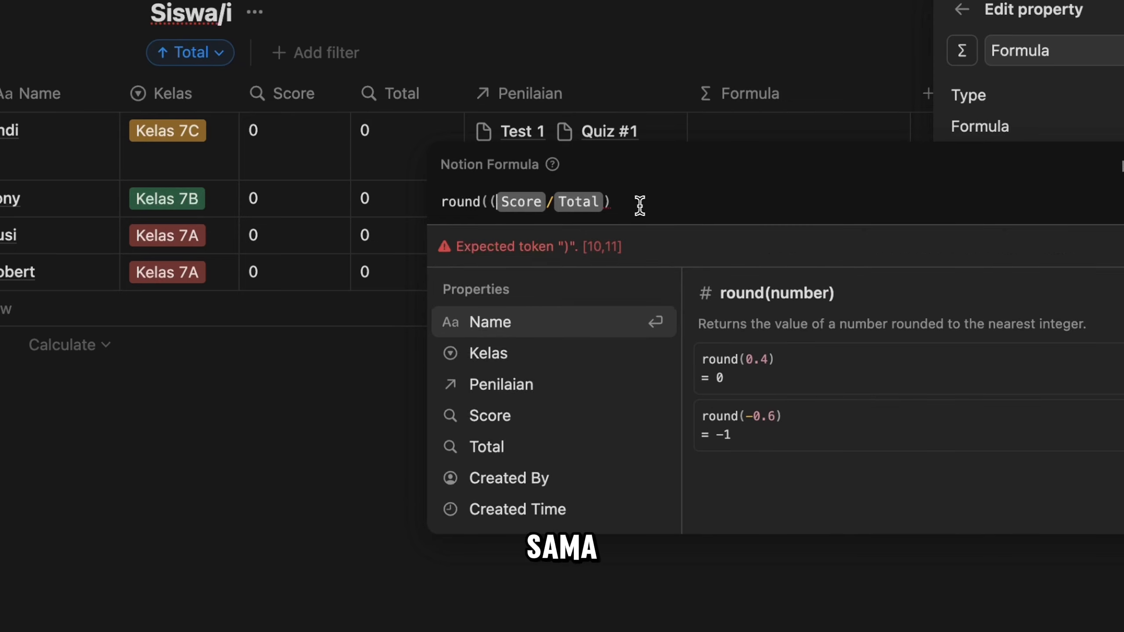
pyautogui.click(633, 203)
pyautogui.write('/1000')
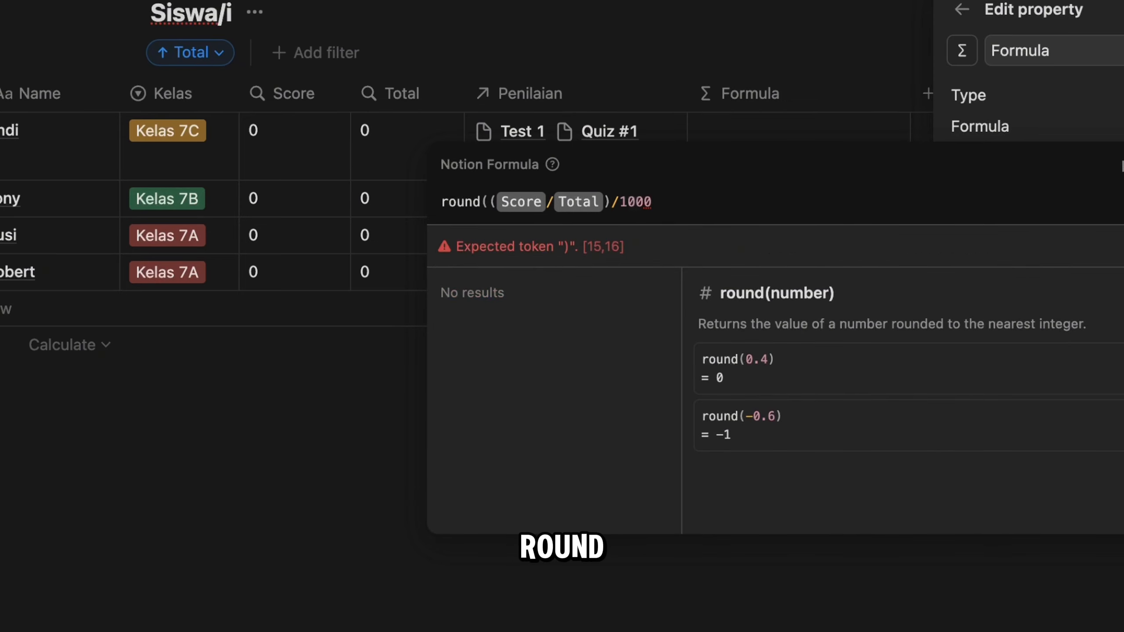
pyautogui.write(')*')
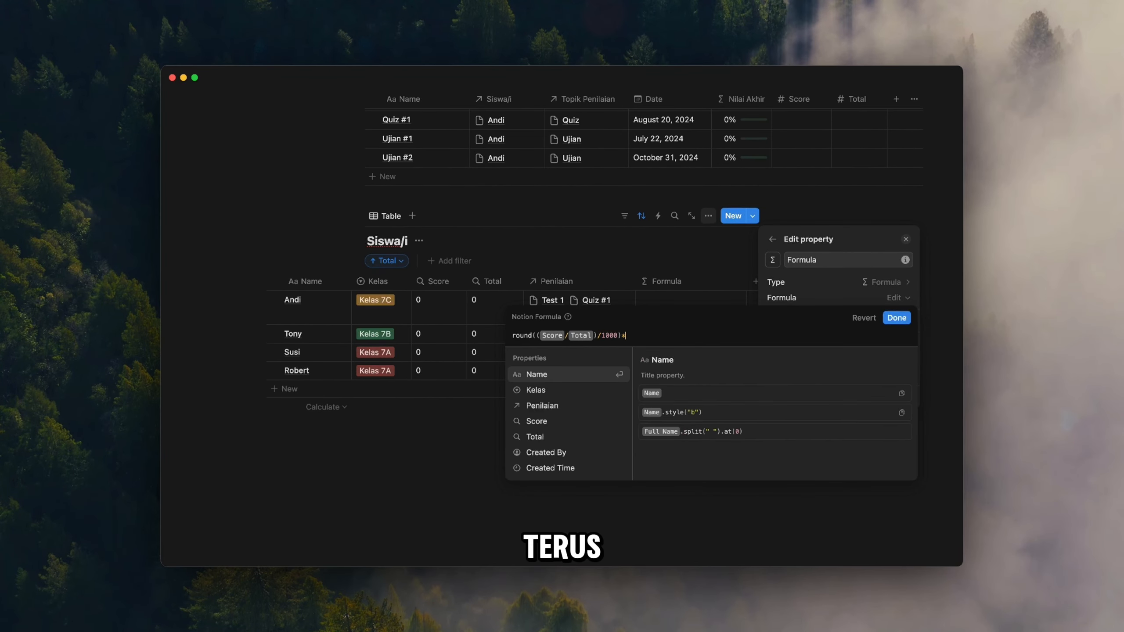
pyautogui.write('1000')
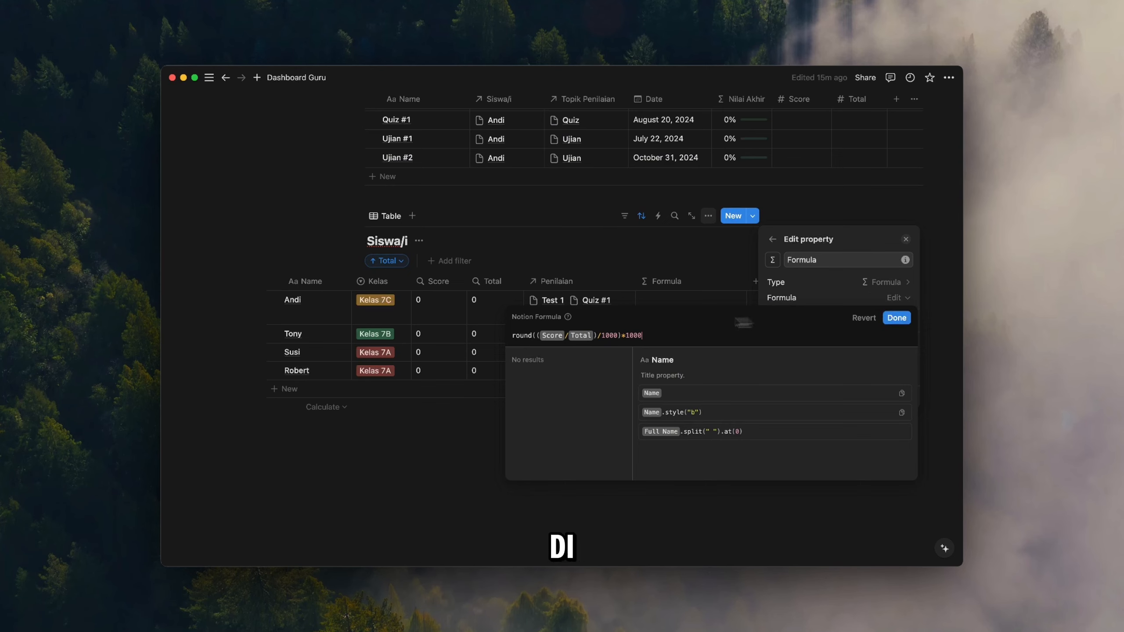
# Correct the formula to round((Score/Total)*1000)/1000, save it and show its result as a bar.
pyautogui.click(604, 334)
pyautogui.press('BackSpace')
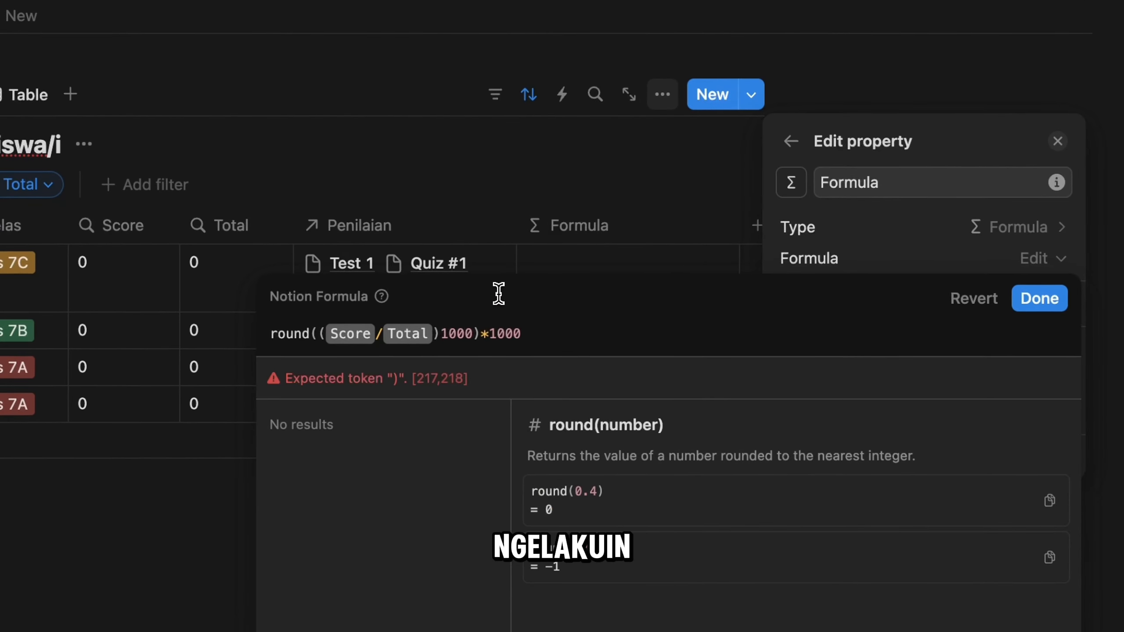
pyautogui.write('*')
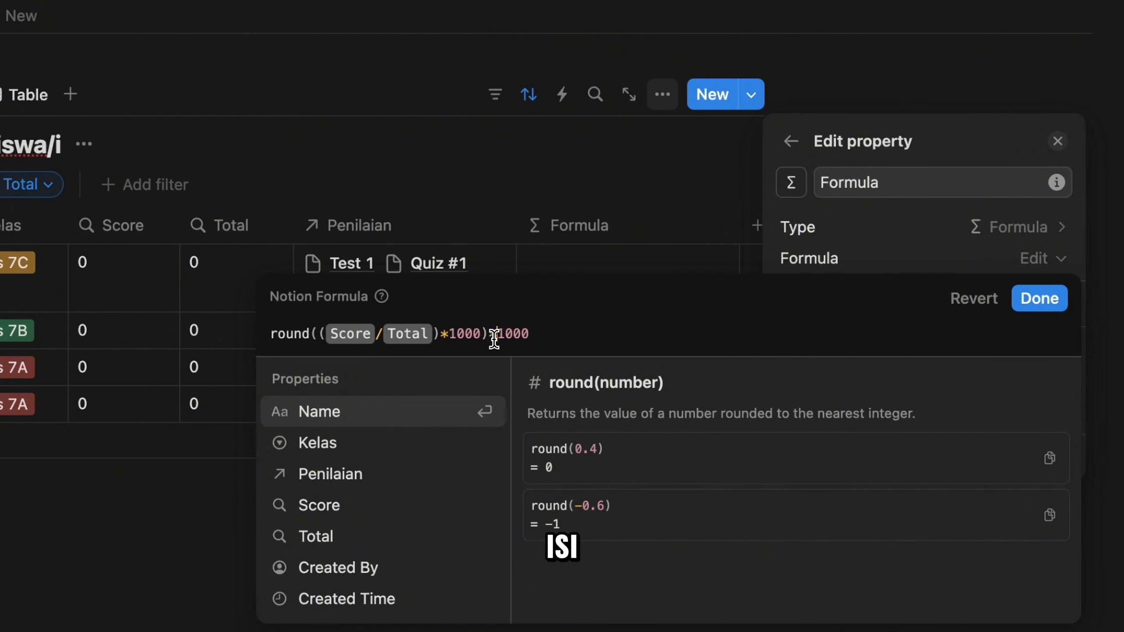
pyautogui.write('/')
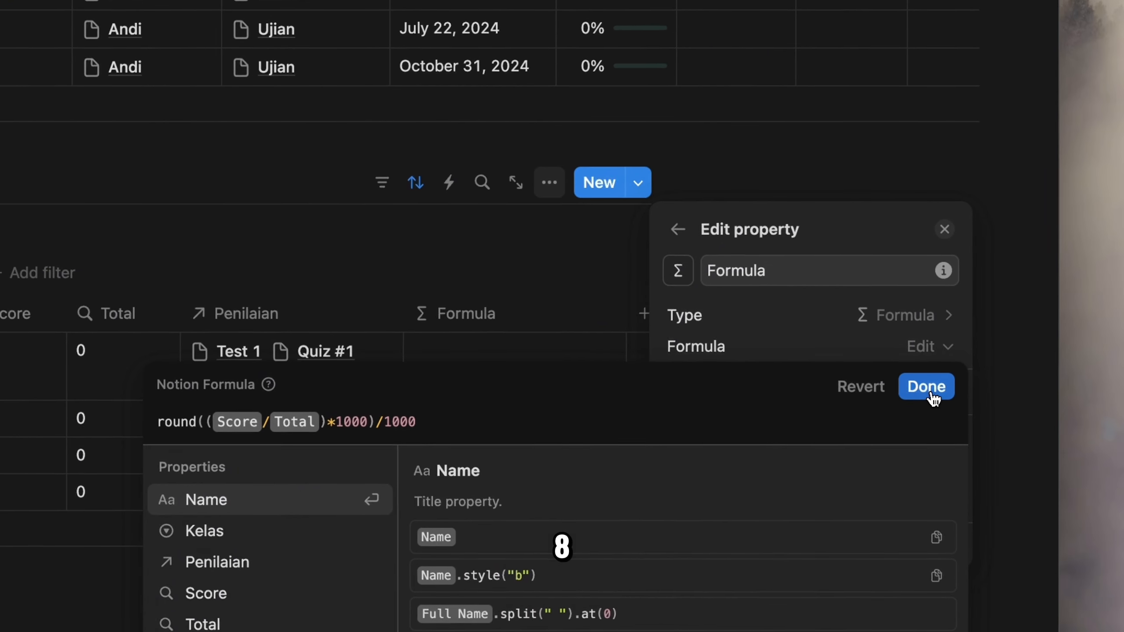
pyautogui.click(930, 387)
pyautogui.click(841, 463)
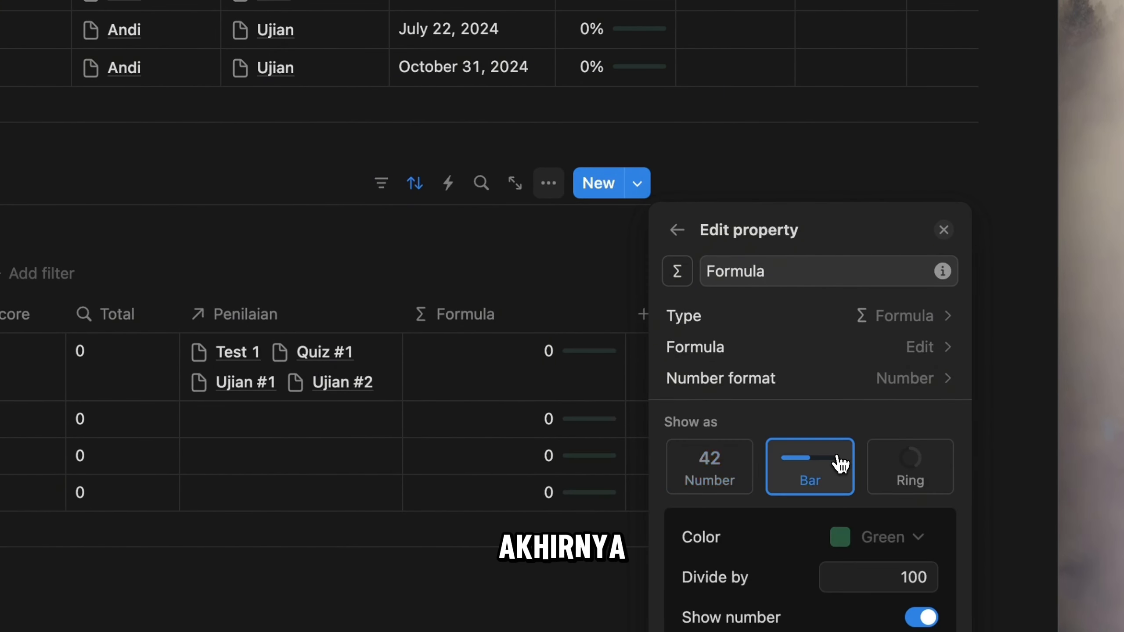
pyautogui.click(946, 192)
# Give Test 1 in the Penilaian table a Total of 10 and a Score of 8.
pyautogui.scroll(5, 733, 255)
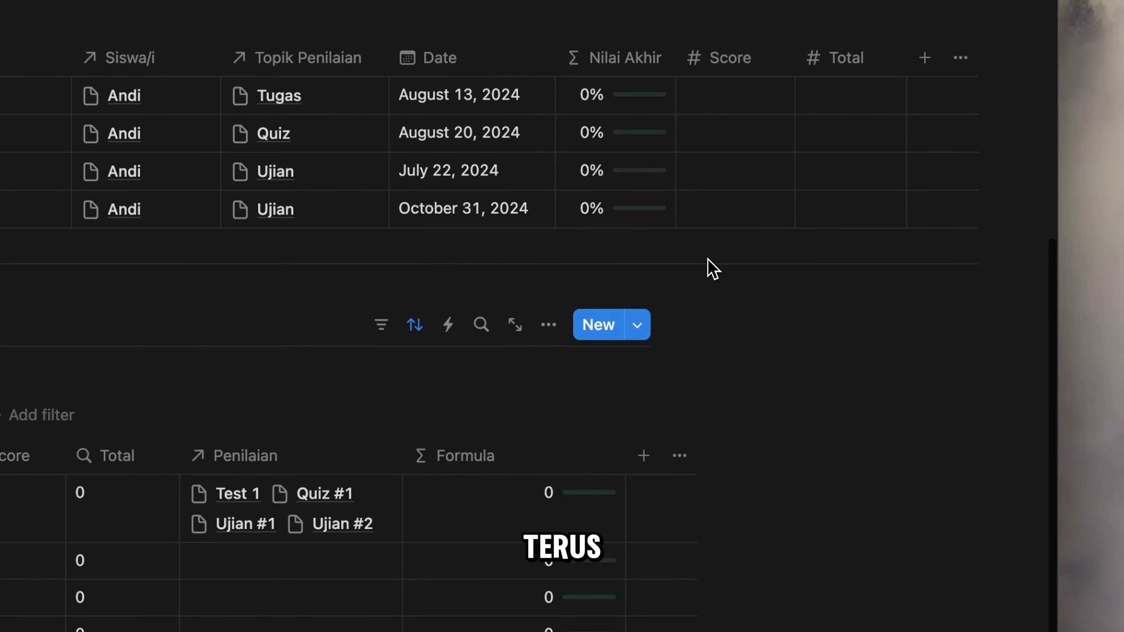
pyautogui.click(828, 277)
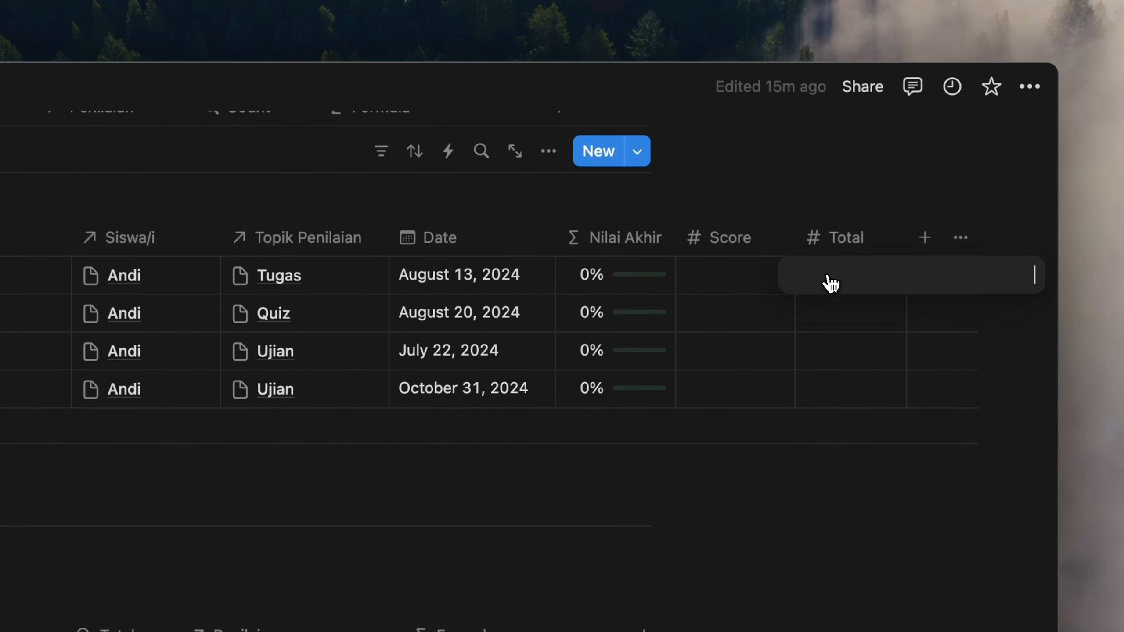
pyautogui.write('10')
pyautogui.press('Return')
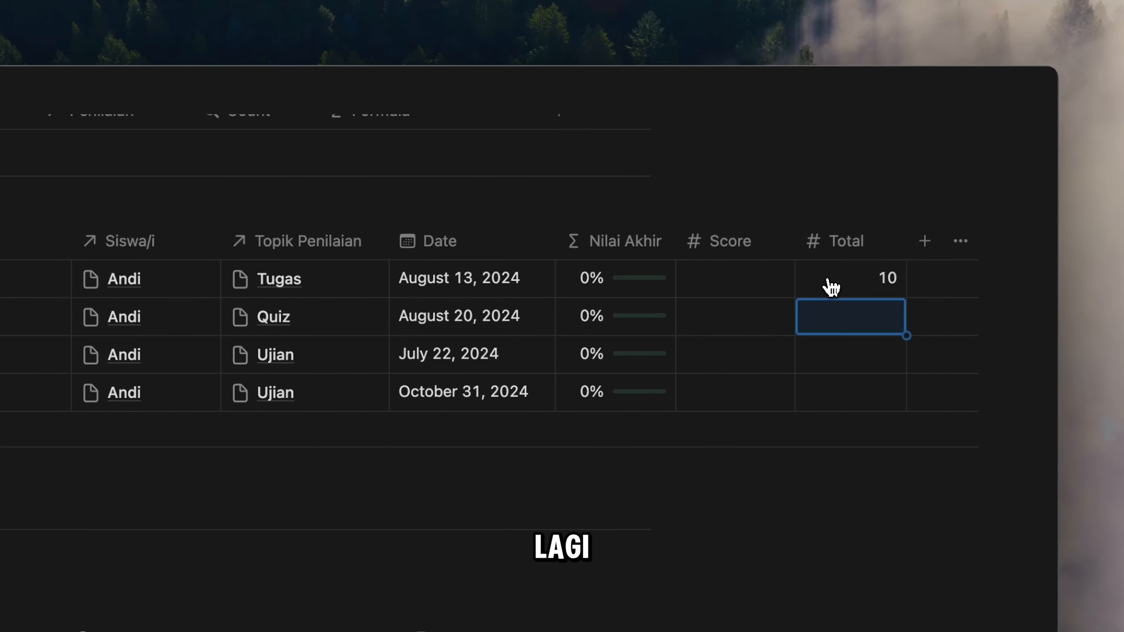
pyautogui.press('Up')
pyautogui.press('Left')
pyautogui.write('8')
pyautogui.press('Return')
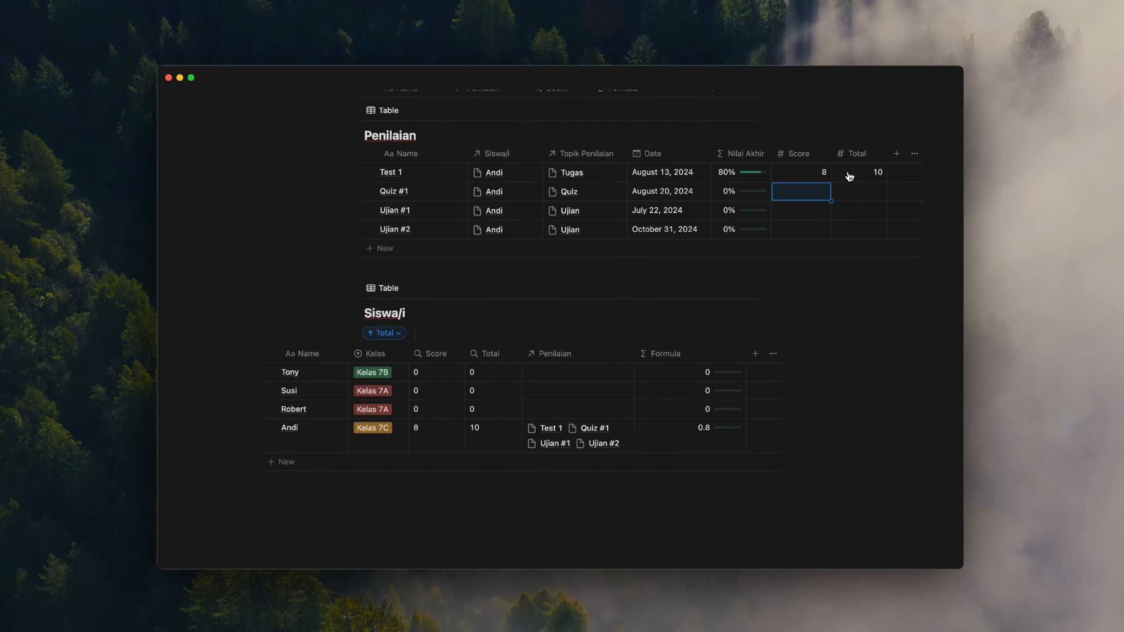
# Enter Score and Total for the remaining Penilaian rows: Quiz #1 4 and 5, Ujian #1 30 and 35, Ujian #2 40 and 50.
pyautogui.write('4')
pyautogui.press('Tab')
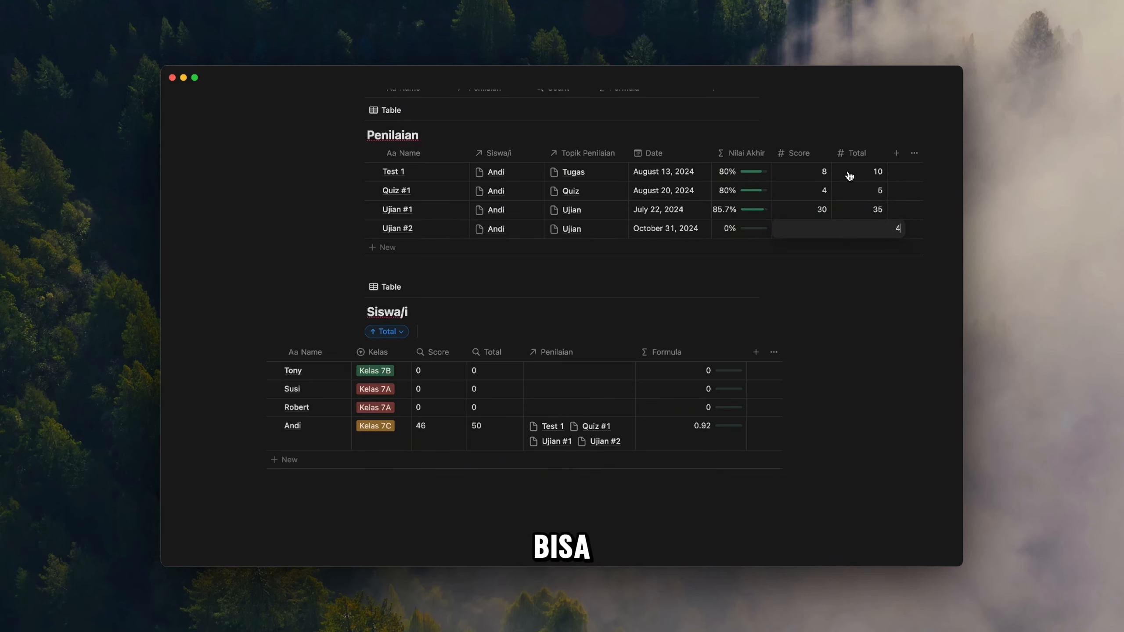
pyautogui.write('0')
pyautogui.press('Tab')
pyautogui.write('50')
pyautogui.press('Return')
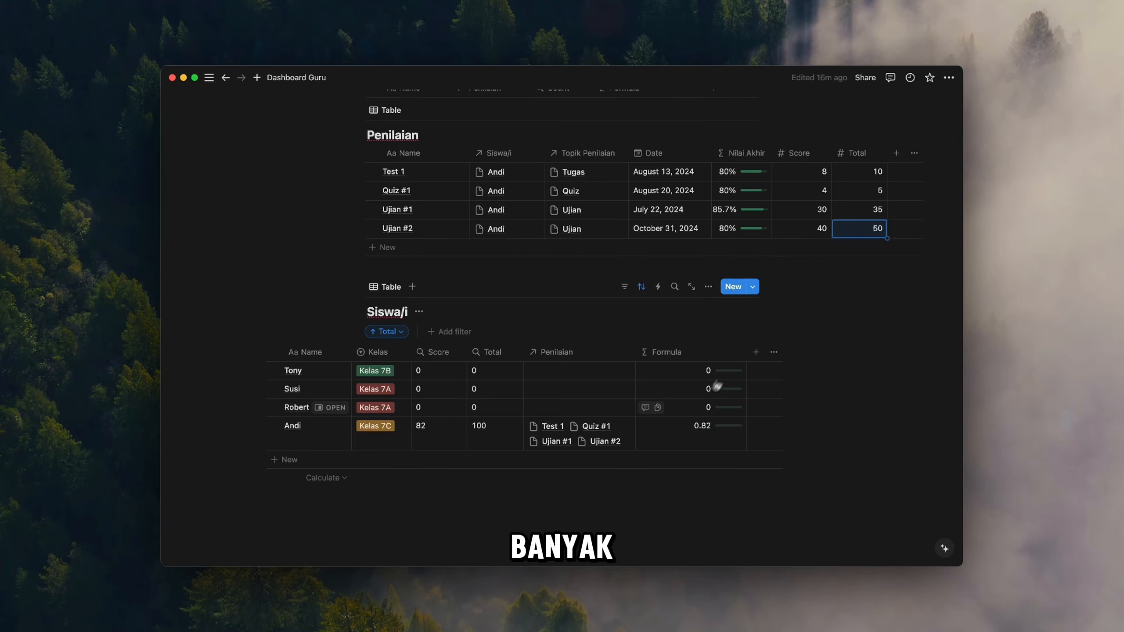
# Set the number format of the Siswa/i table's formula property to Percent.
pyautogui.click(677, 353)
pyautogui.click(681, 394)
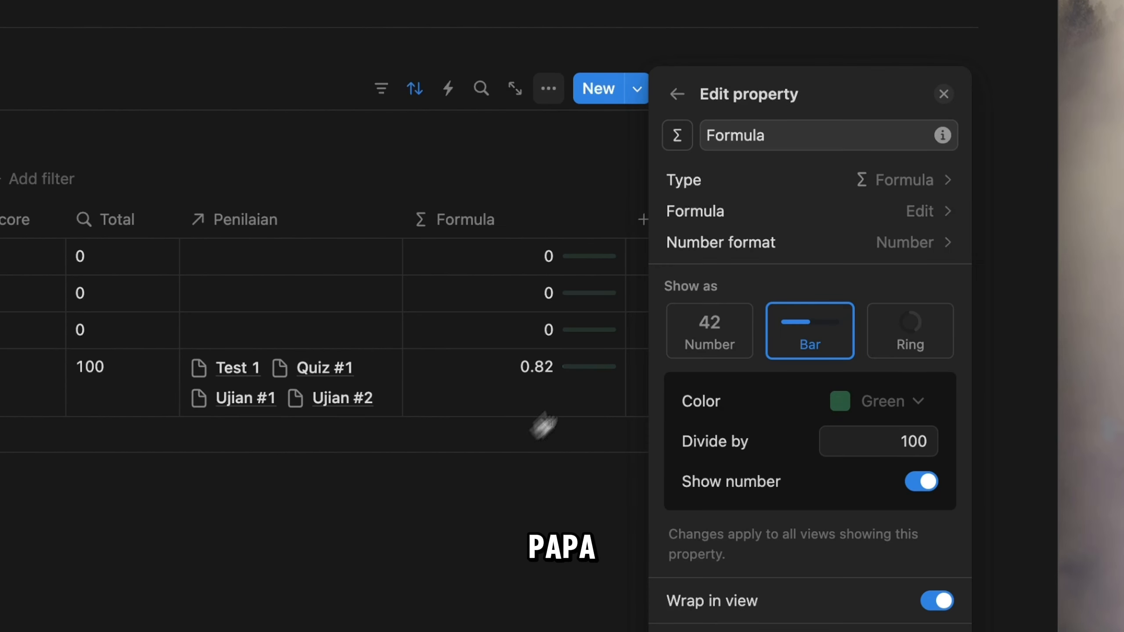
pyautogui.click(896, 243)
pyautogui.click(891, 216)
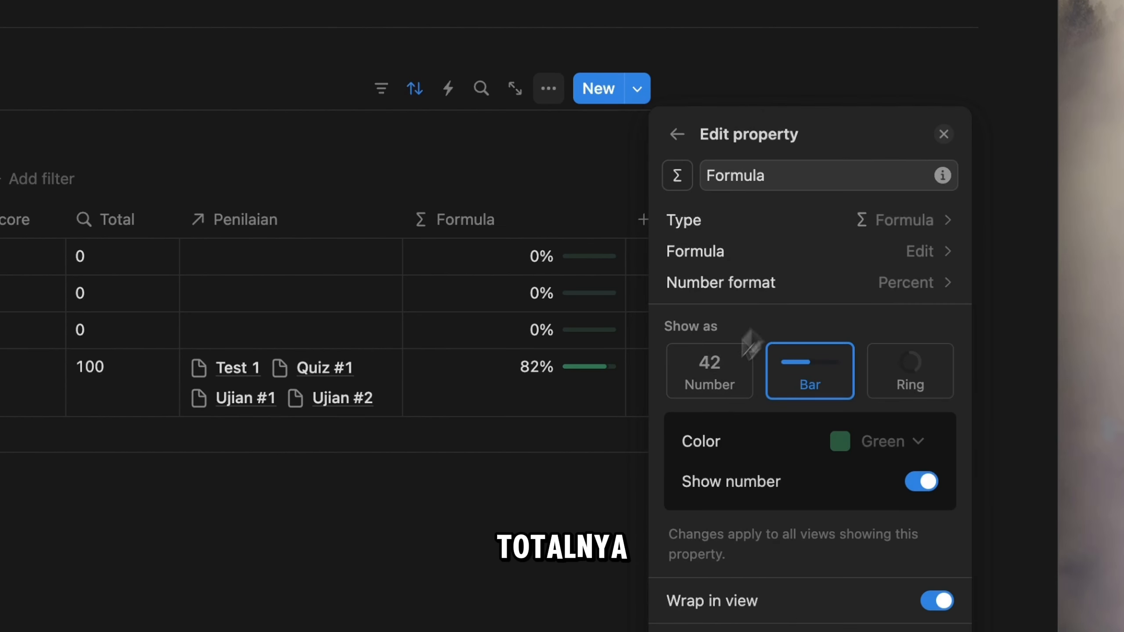
pyautogui.click(944, 134)
# Rename the Siswa/i table's formula property as Overall Score.
pyautogui.click(567, 222)
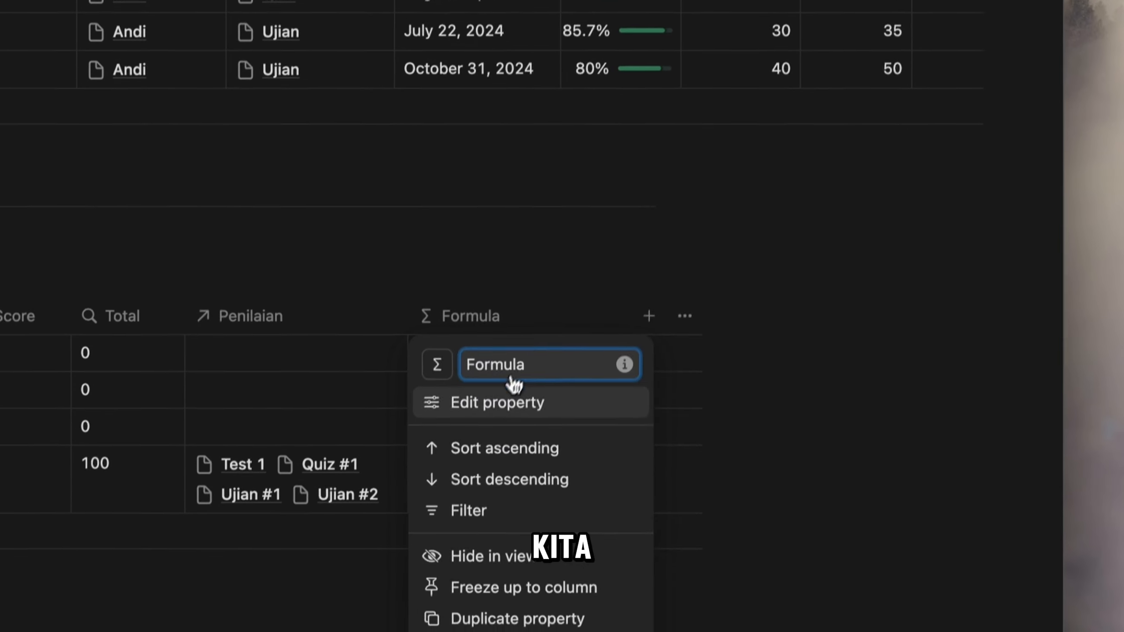
pyautogui.click(513, 400)
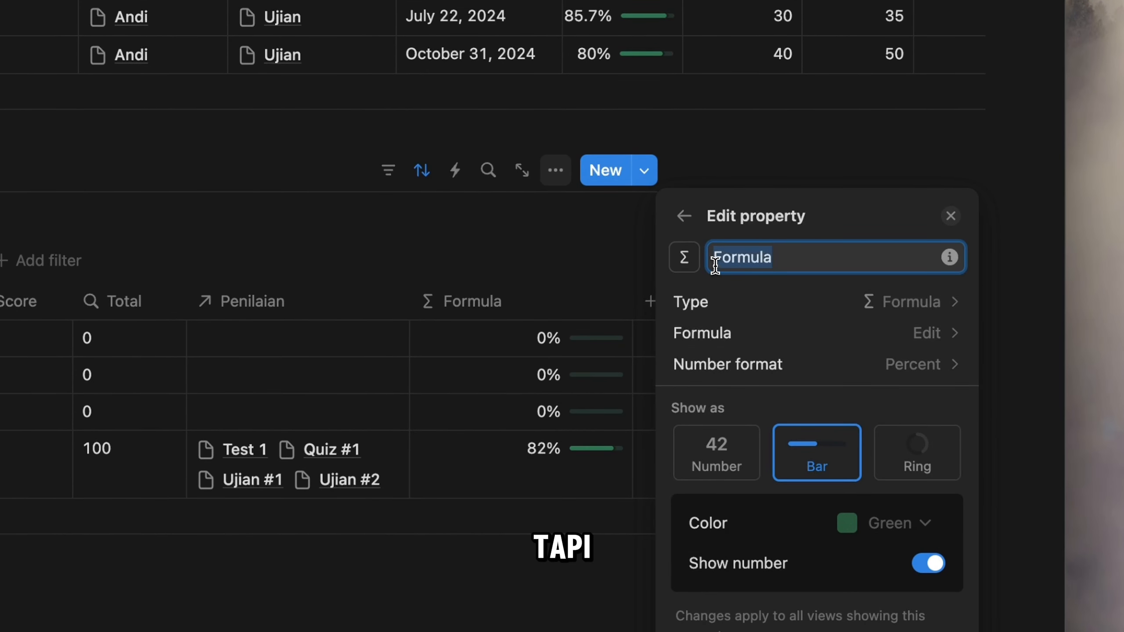
pyautogui.write('S')
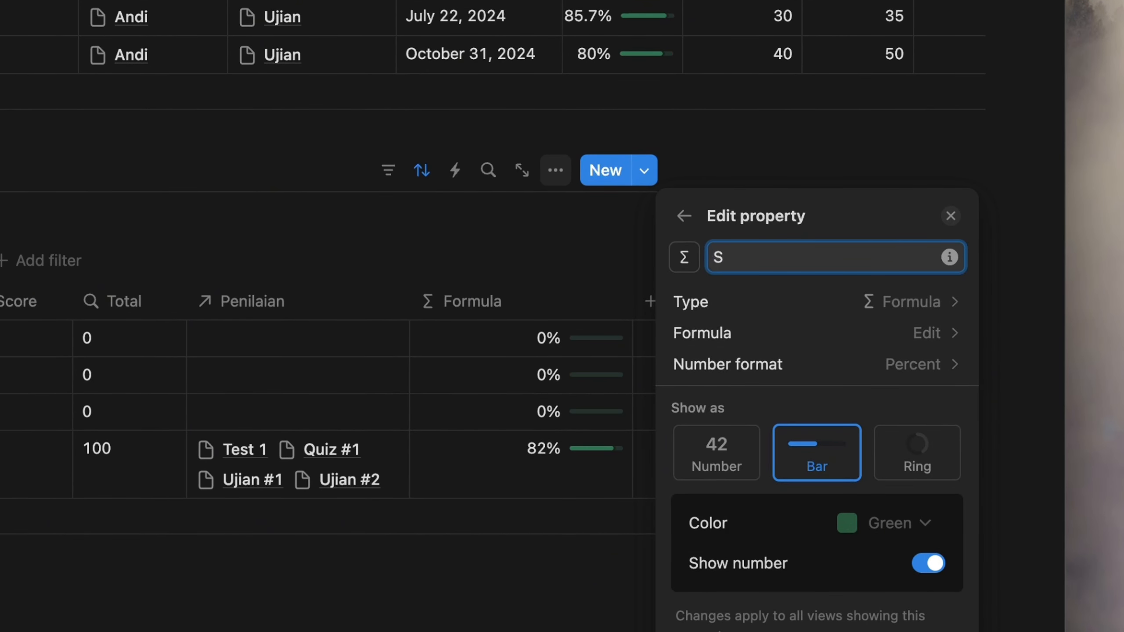
pyautogui.write('core')
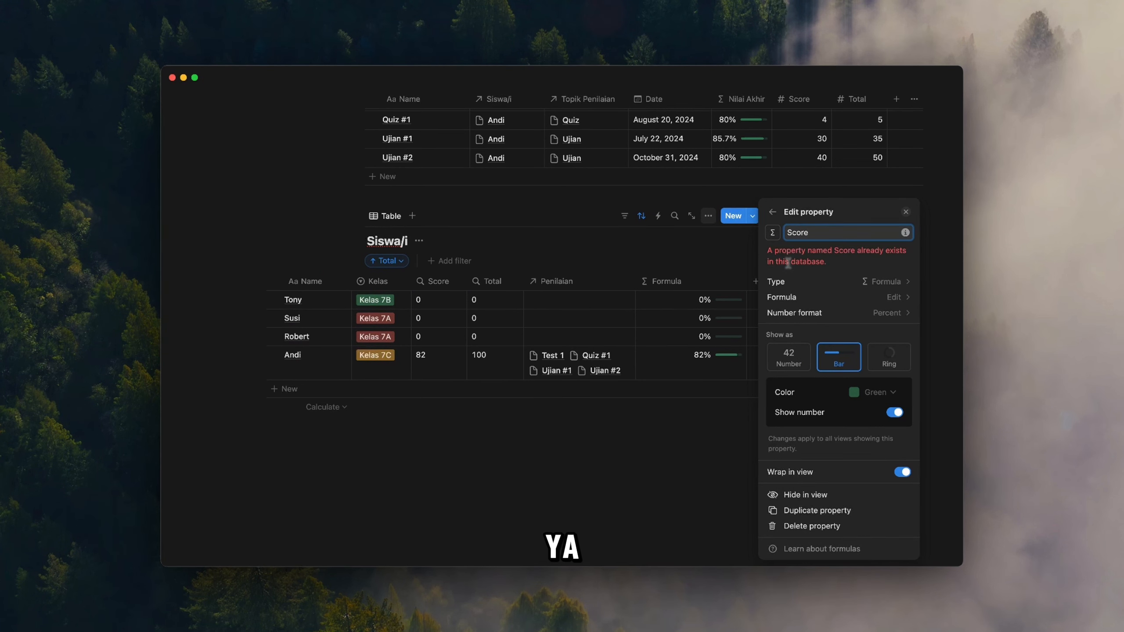
pyautogui.write(' Ak')
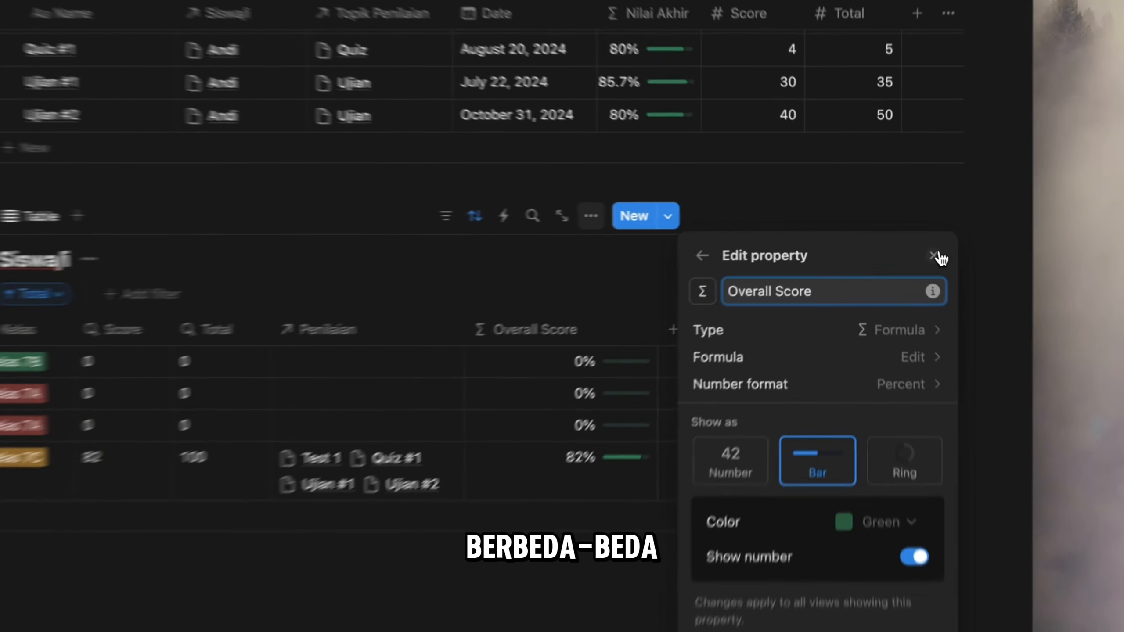
pyautogui.click(904, 240)
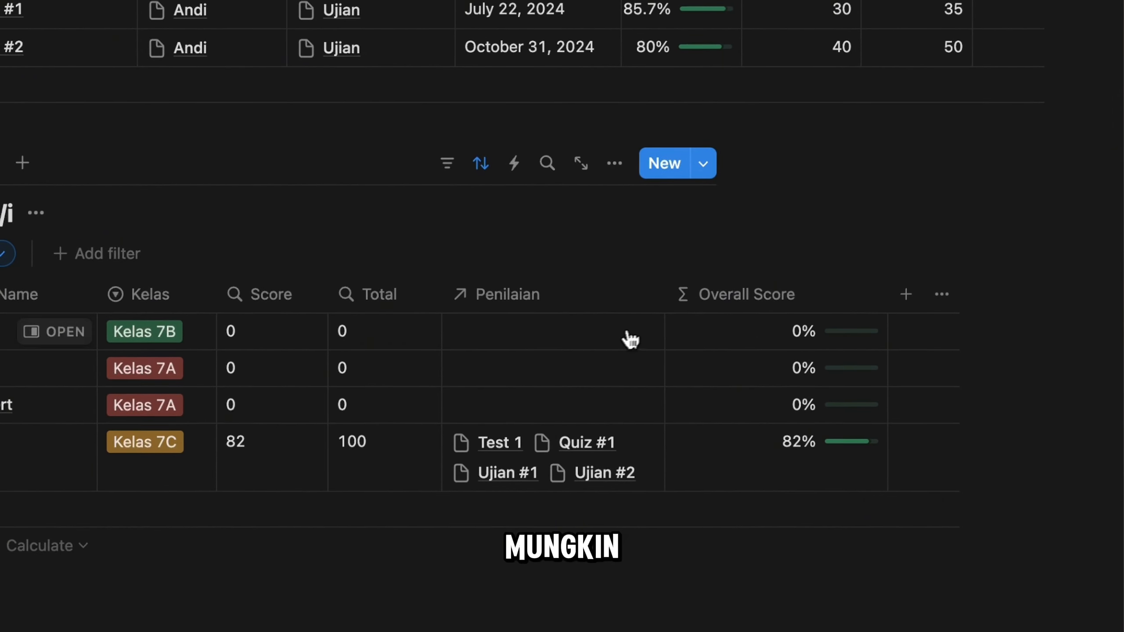
# Narrow the Penilaian and Overall Score columns of the Siswa/i table.
pyautogui.scroll(2, 495, 398)
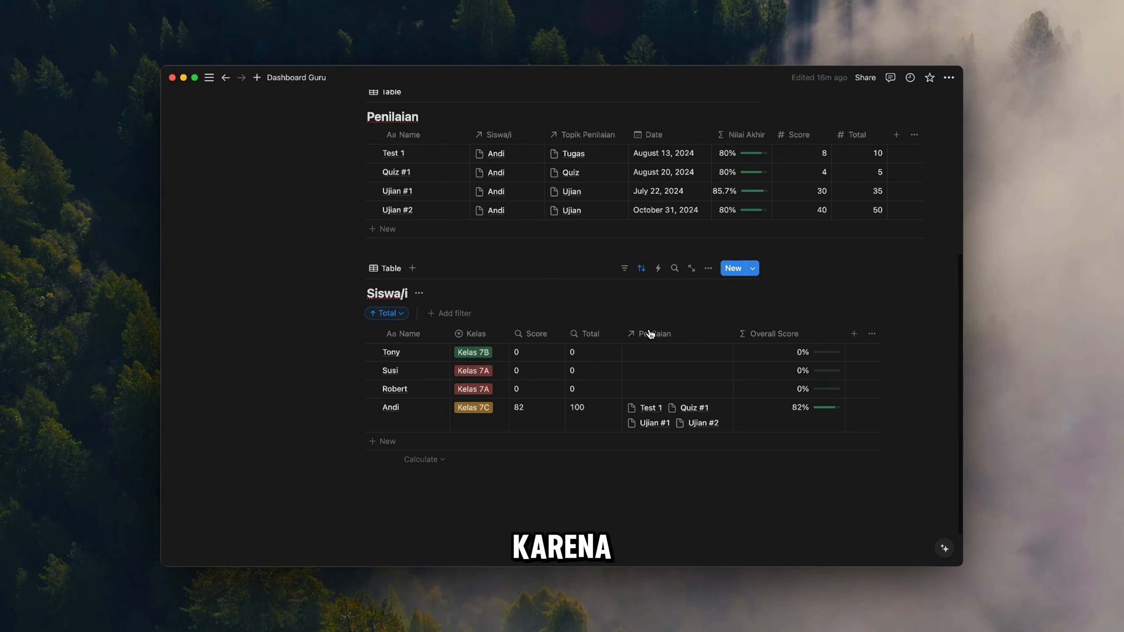
pyautogui.scroll(2, 650, 335)
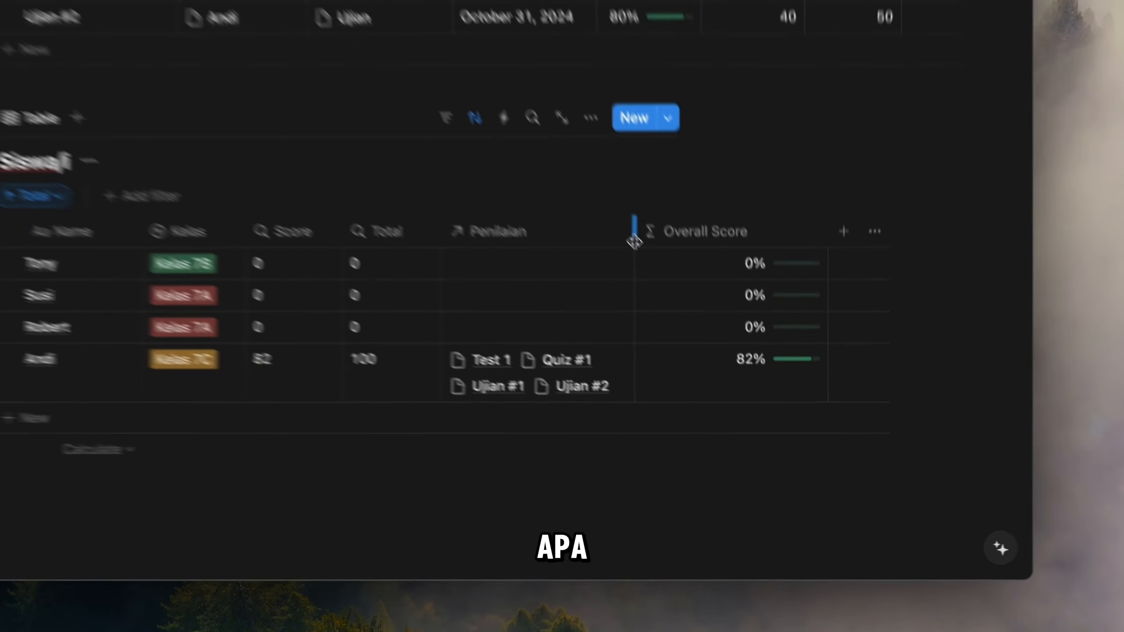
pyautogui.moveTo(734, 372); pyautogui.dragTo(729, 372)
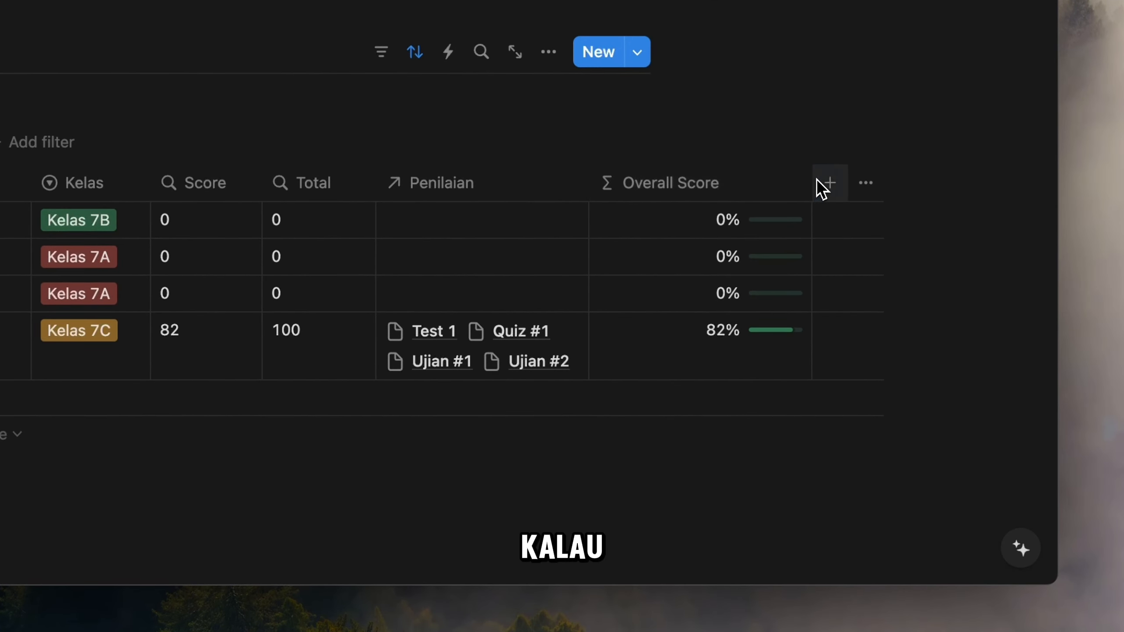
pyautogui.moveTo(812, 177); pyautogui.dragTo(732, 187)
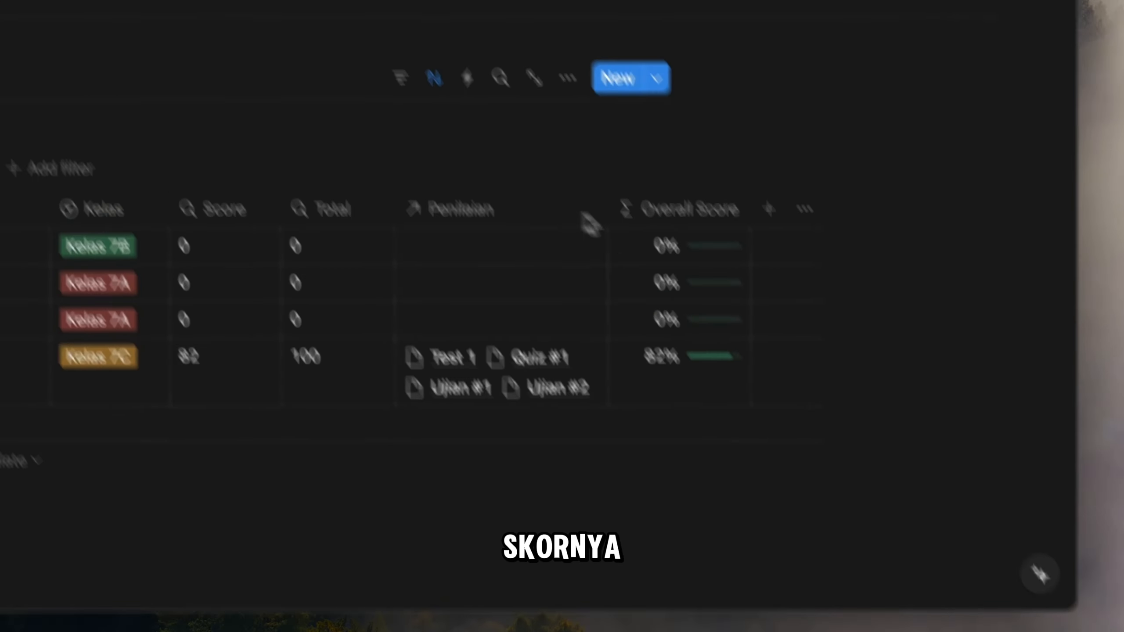
# Add a Button property to the Siswa/i table after the Overall Score column.
pyautogui.scroll(5, 628, 325)
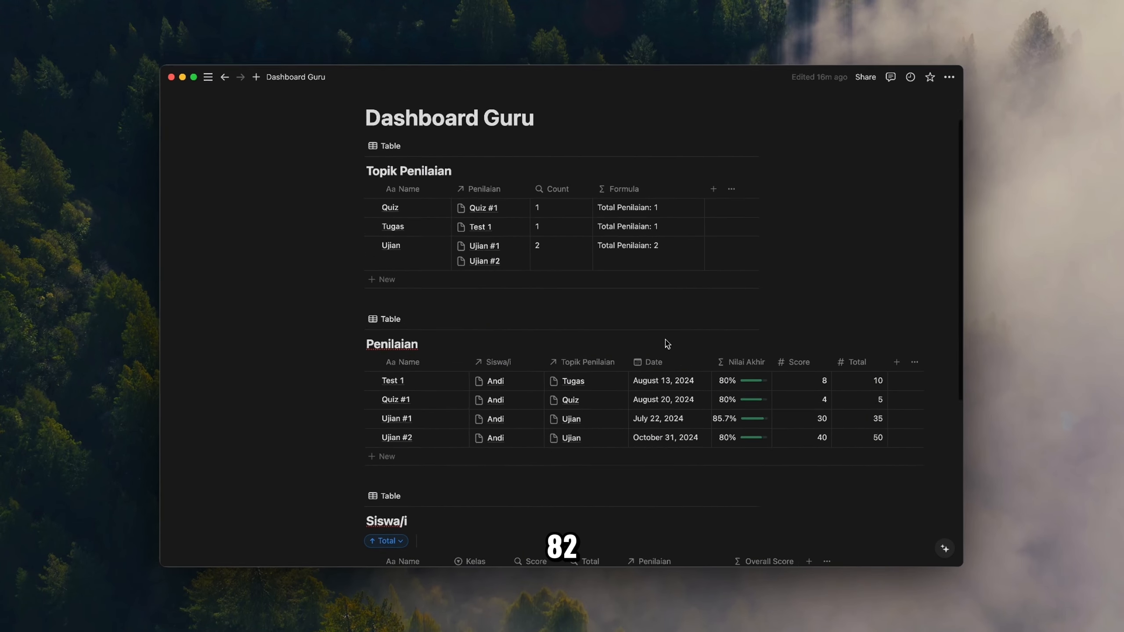
pyautogui.scroll(-5, 668, 345)
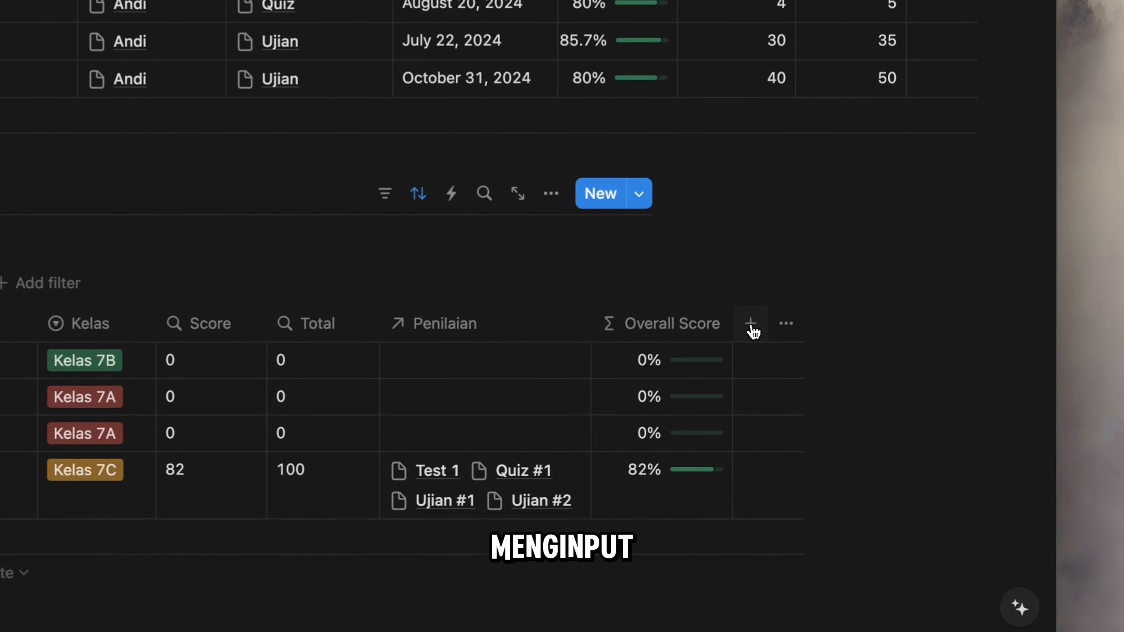
pyautogui.click(809, 406)
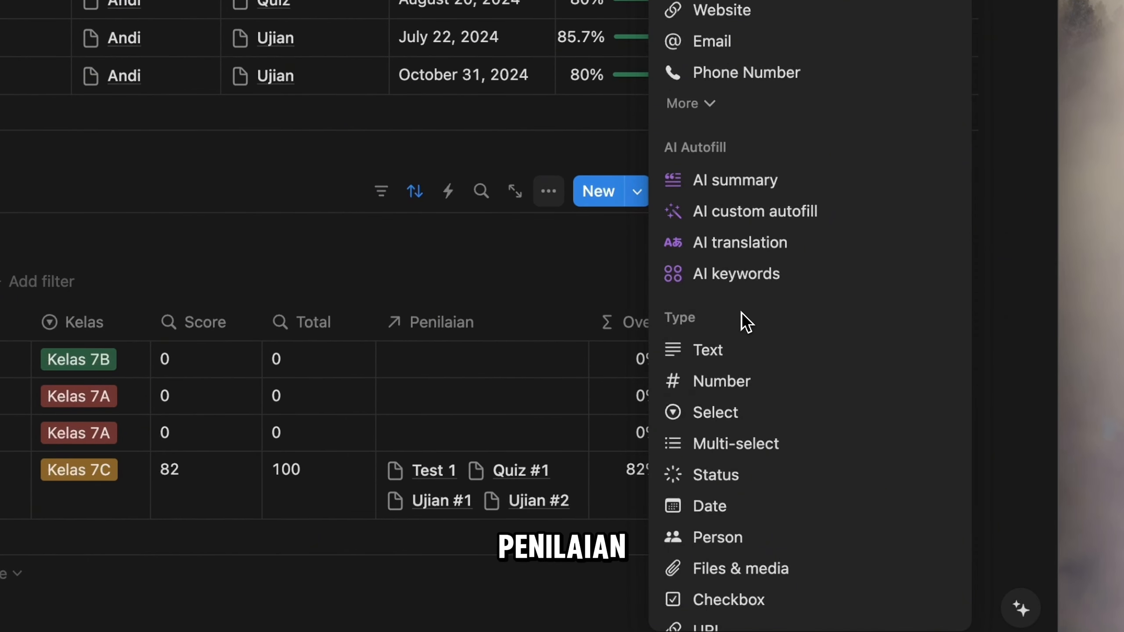
pyautogui.write('buto')
pyautogui.click(752, 360)
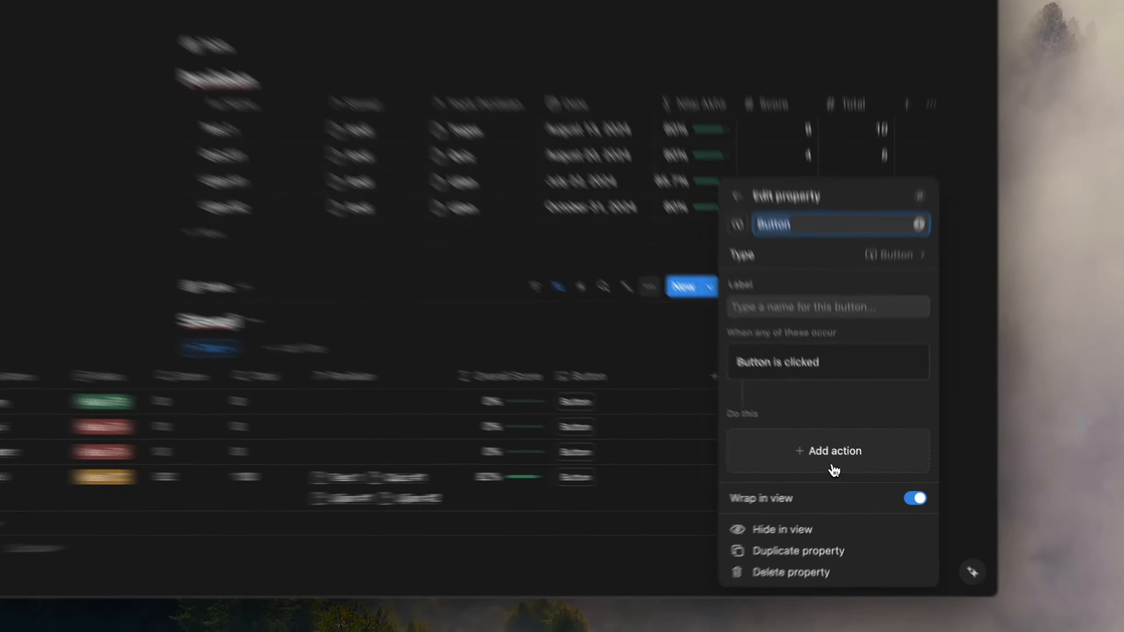
# Give the Siswa/i table's button property an action that adds a page to the Penilaian database.
pyautogui.click(843, 474)
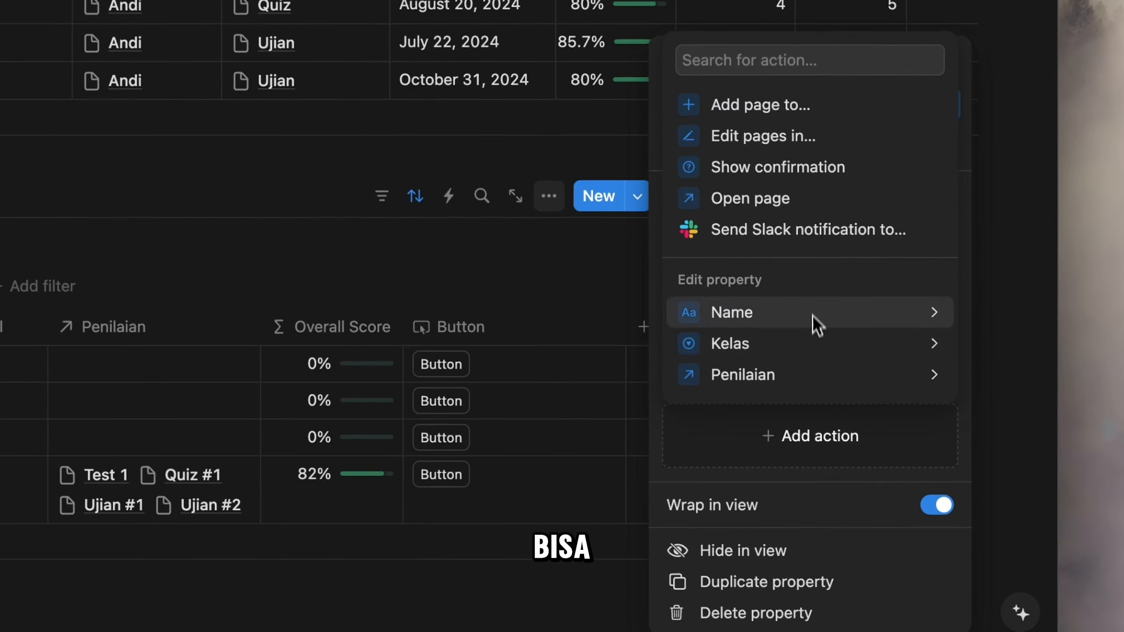
pyautogui.click(803, 177)
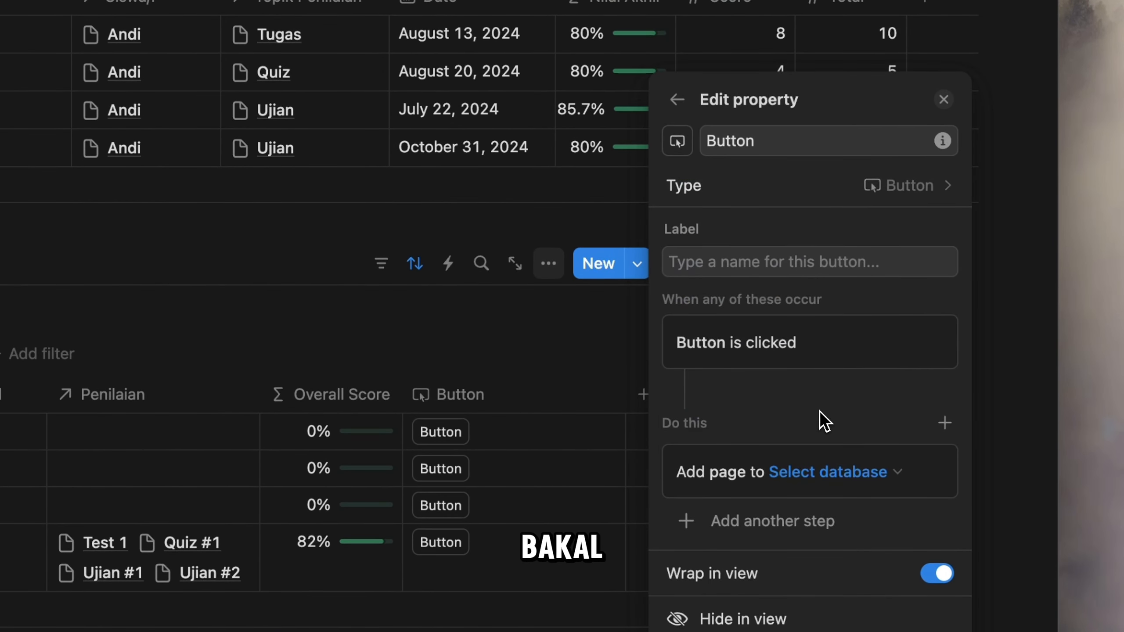
pyautogui.click(841, 472)
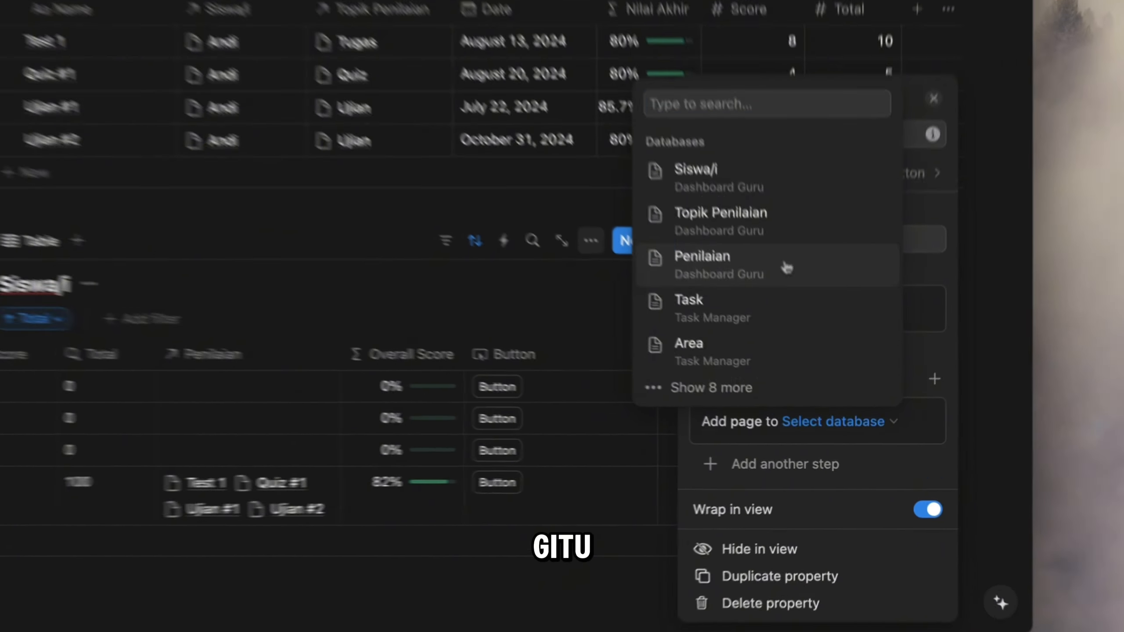
pyautogui.click(819, 353)
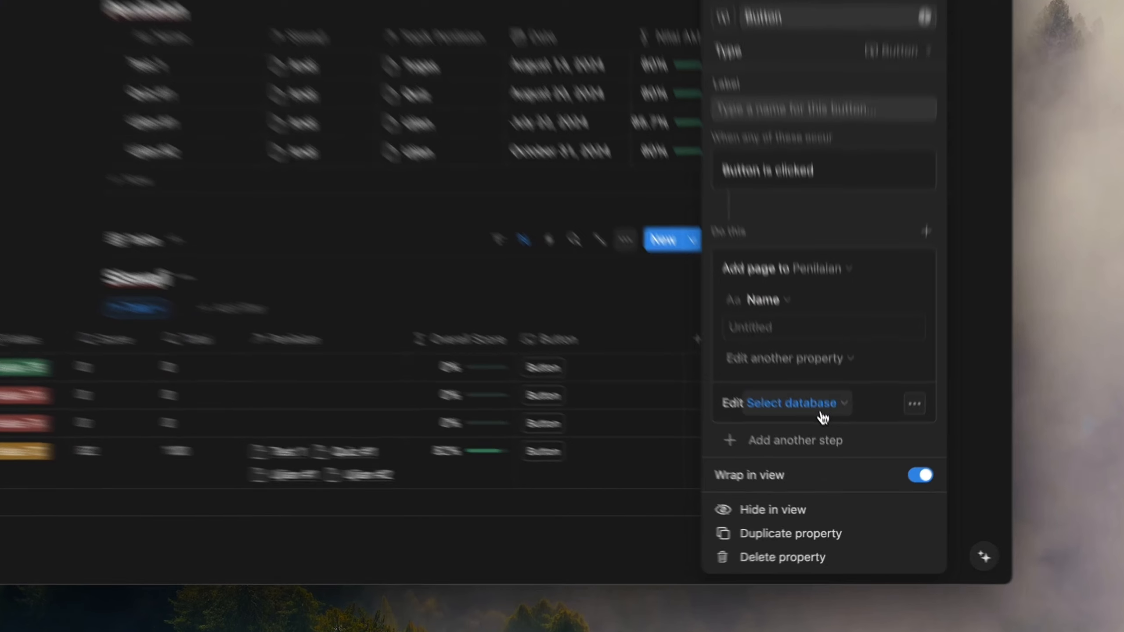
# Make the button edit the newly added page, replacing its Siswa/i property with This page.
pyautogui.click(818, 447)
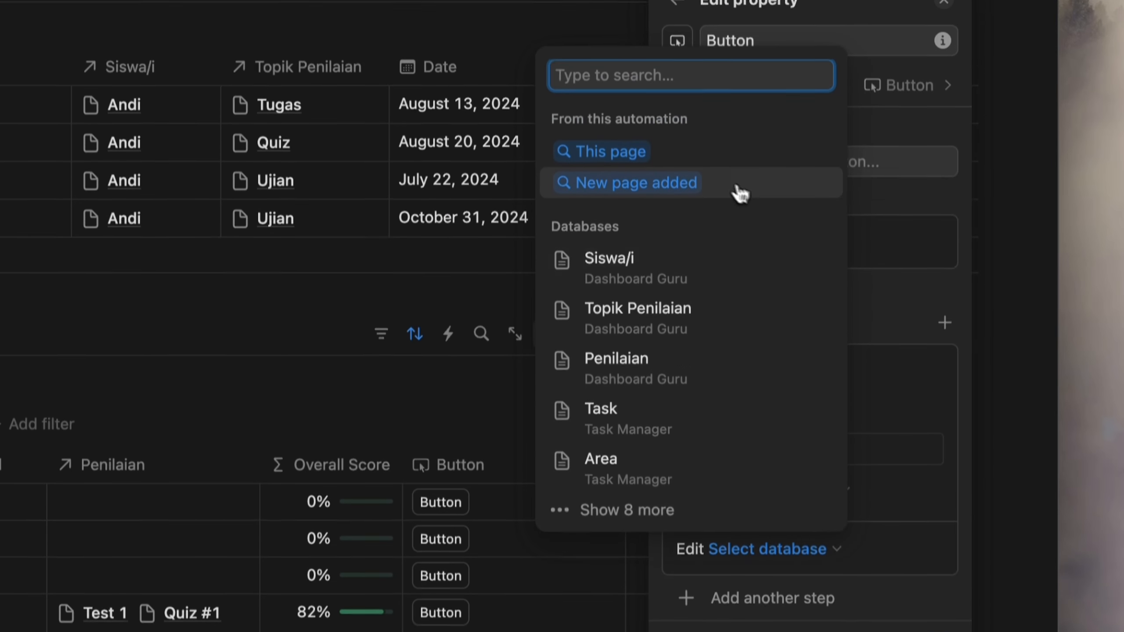
pyautogui.click(718, 201)
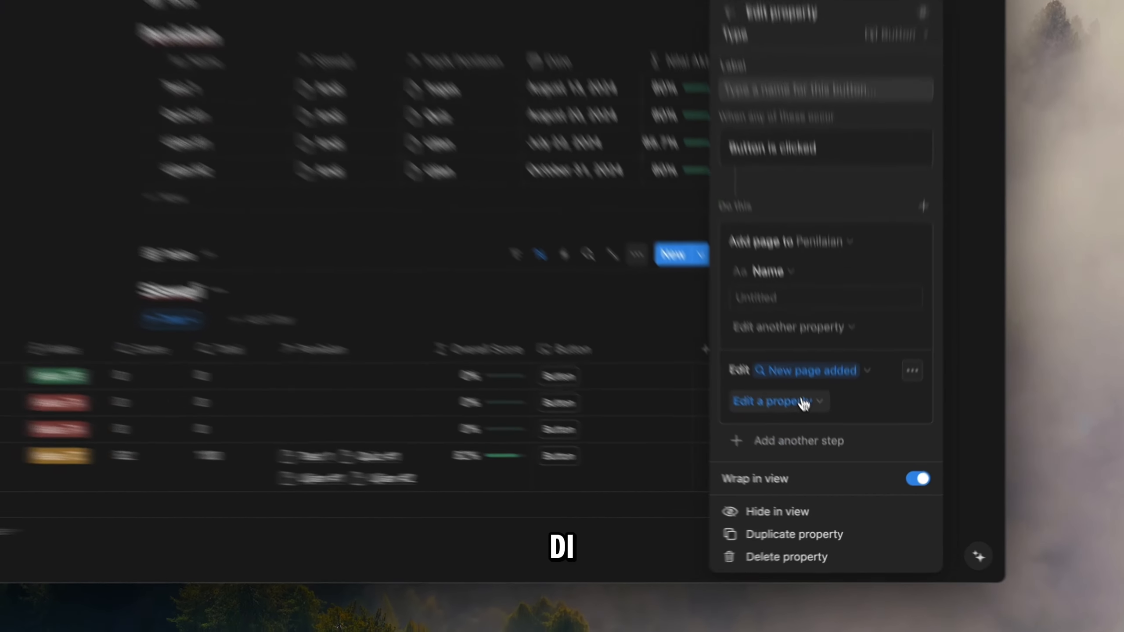
pyautogui.click(824, 443)
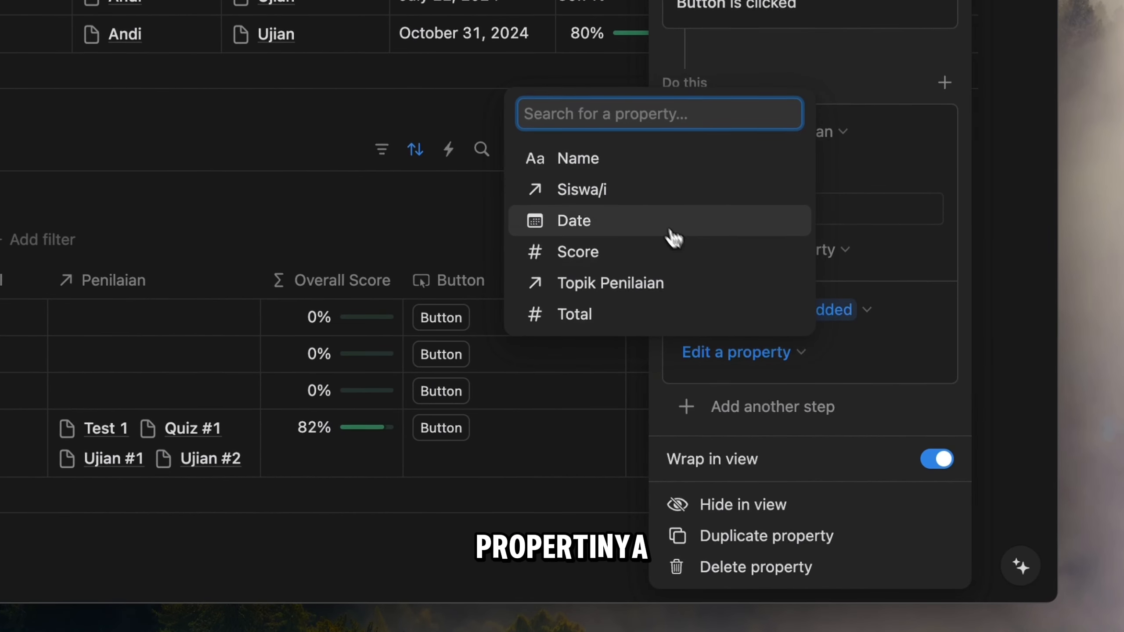
pyautogui.click(642, 195)
pyautogui.scroll(-3, 843, 363)
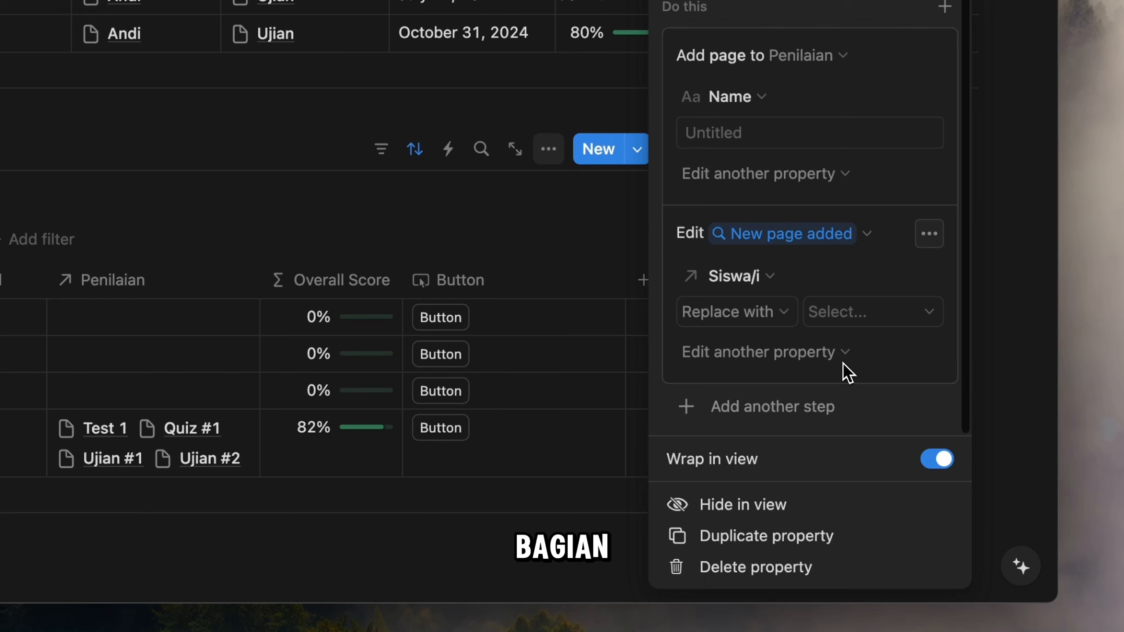
pyautogui.click(867, 324)
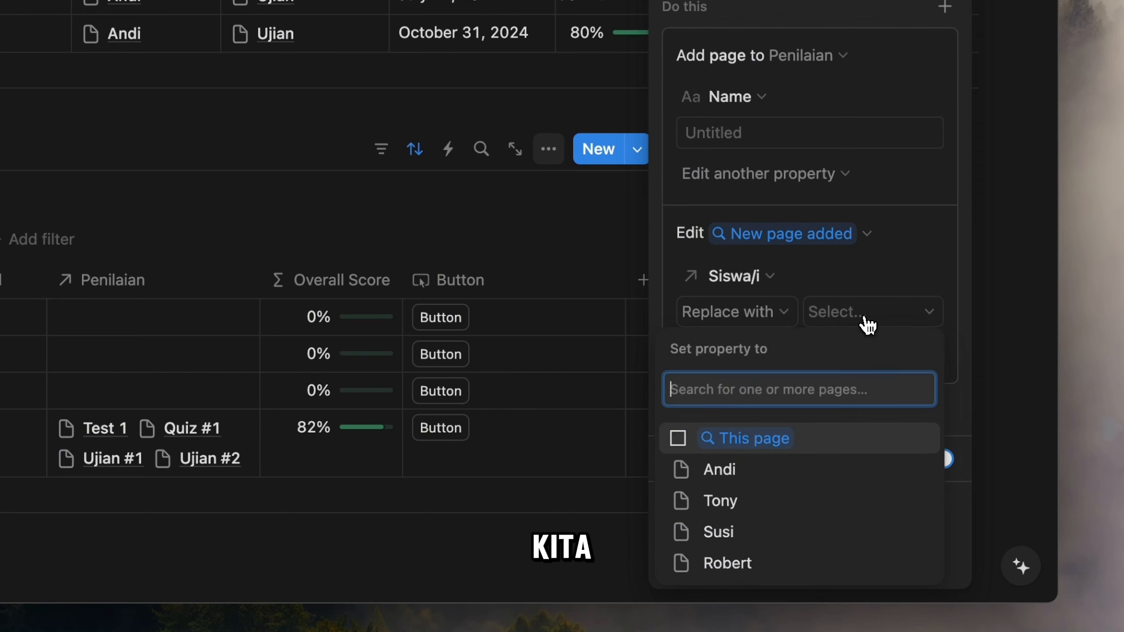
pyautogui.click(800, 448)
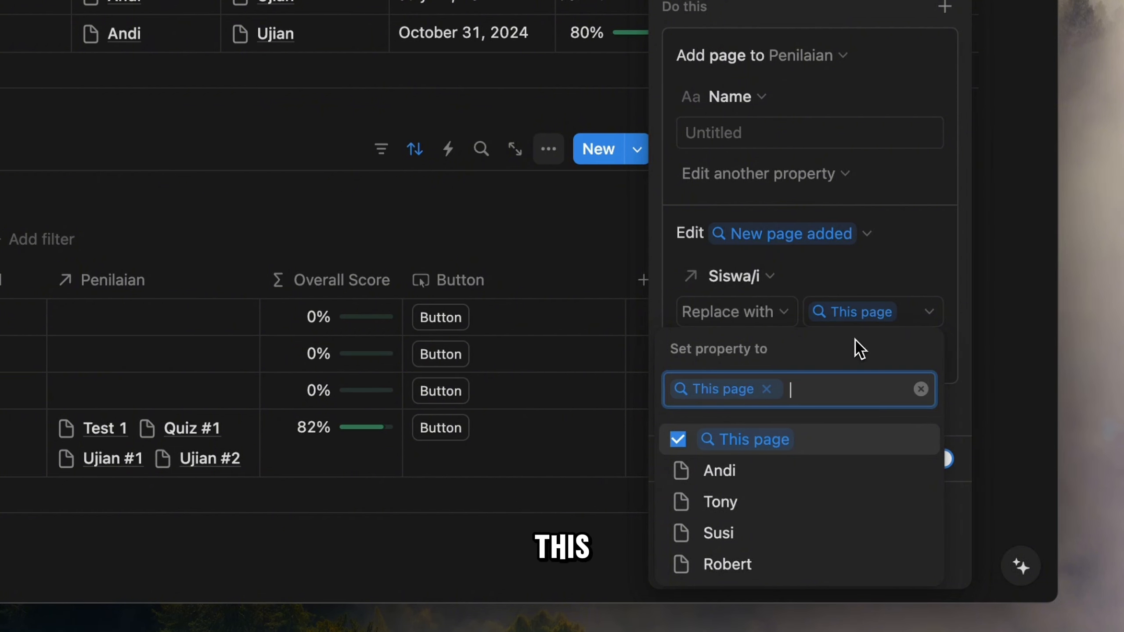
pyautogui.click(918, 282)
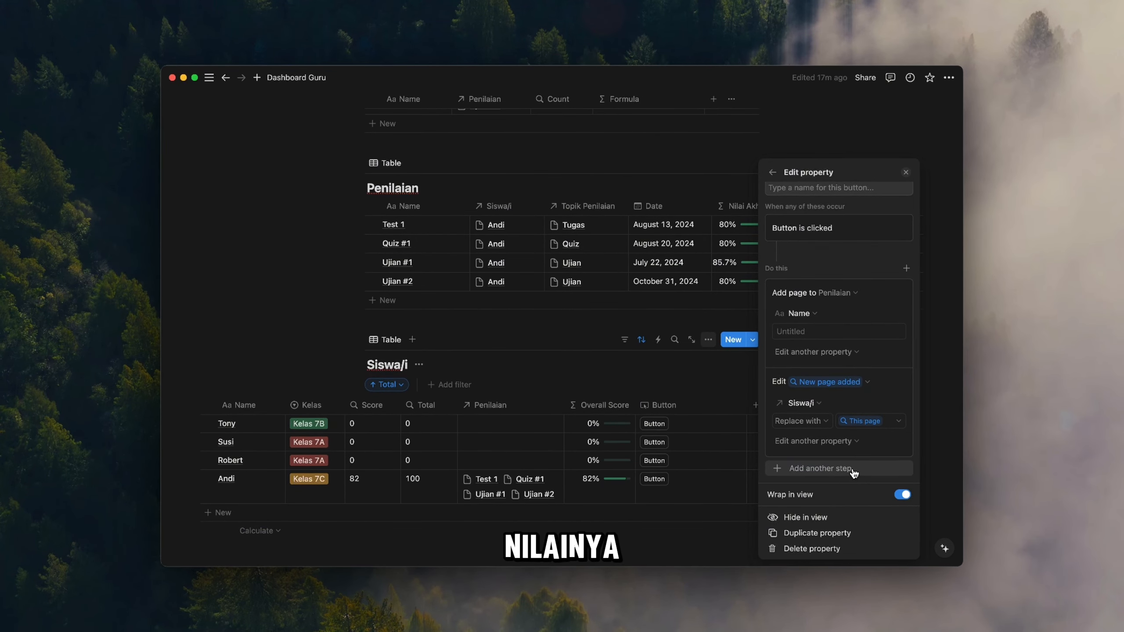
# Add a button action that opens the newly added page in Center peek.
pyautogui.click(854, 473)
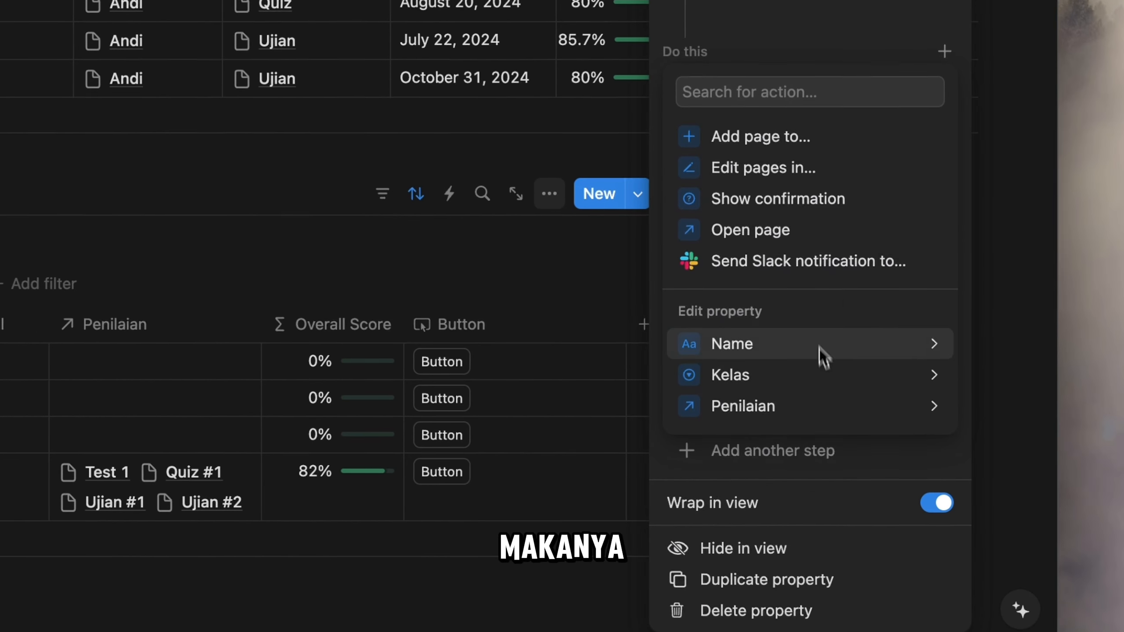
pyautogui.click(809, 228)
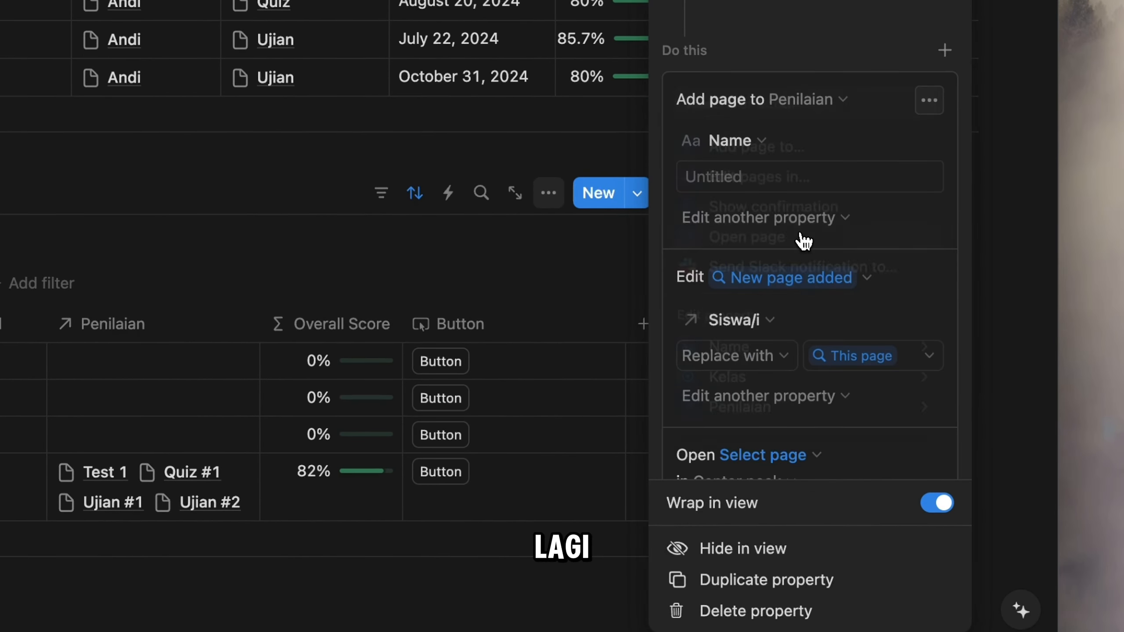
pyautogui.click(793, 376)
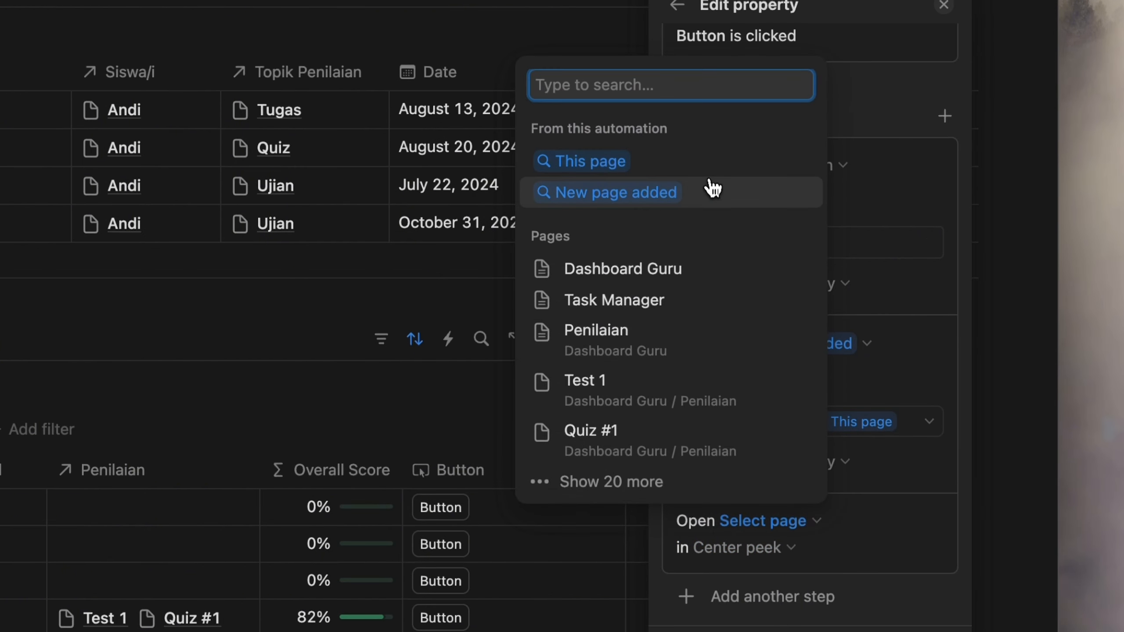
pyautogui.click(717, 48)
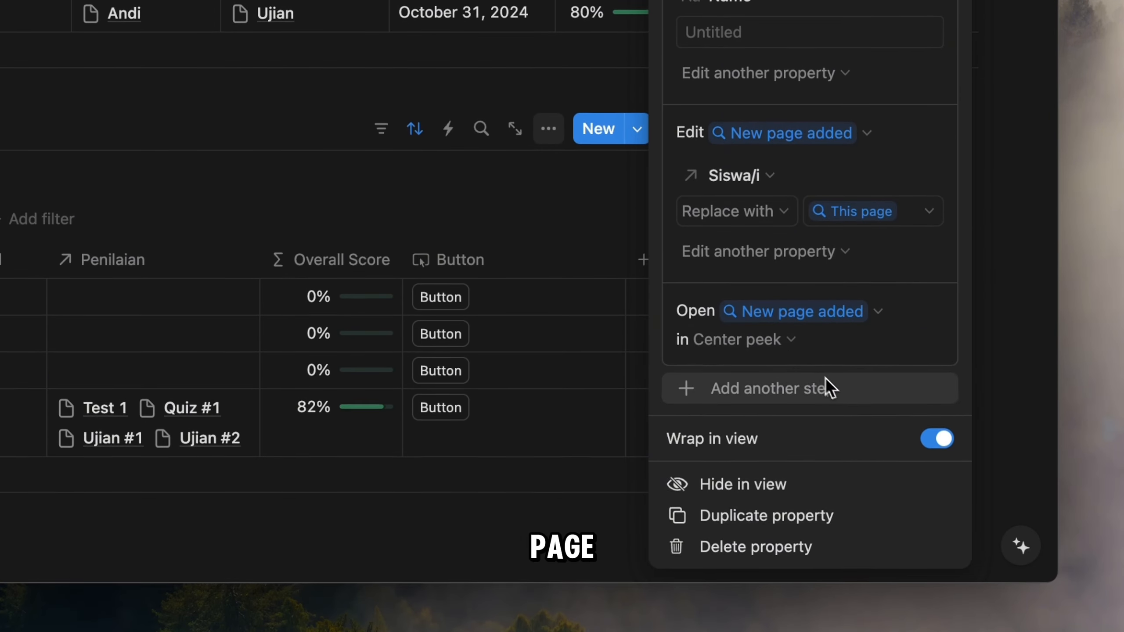
# Label the button Penilaian Baru.
pyautogui.scroll(3, 849, 457)
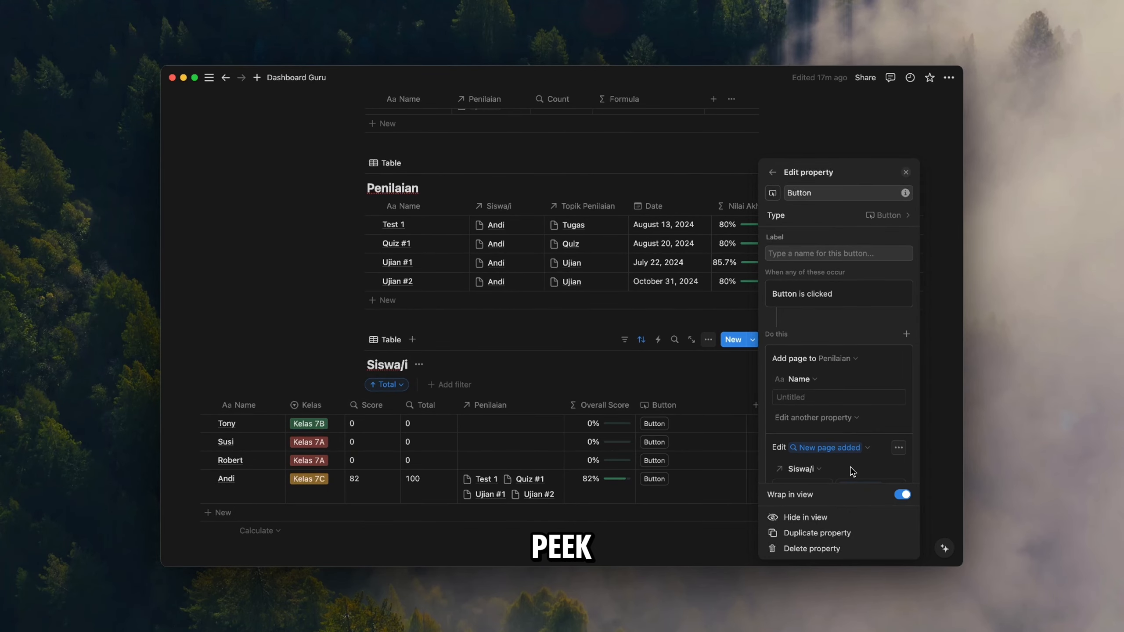
pyautogui.click(834, 194)
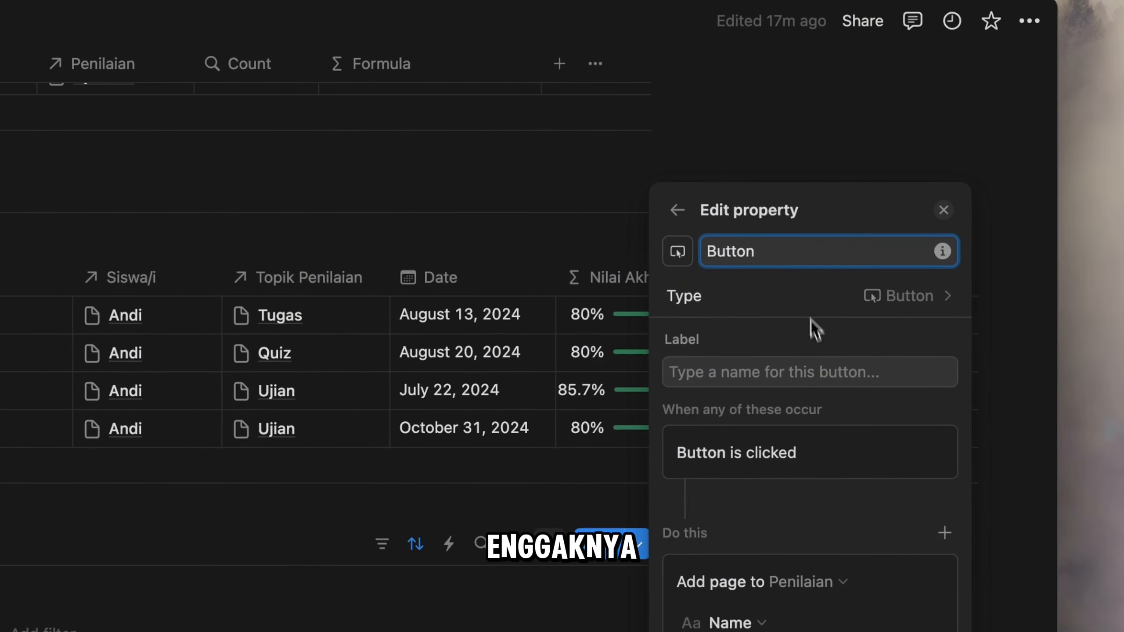
pyautogui.click(845, 252)
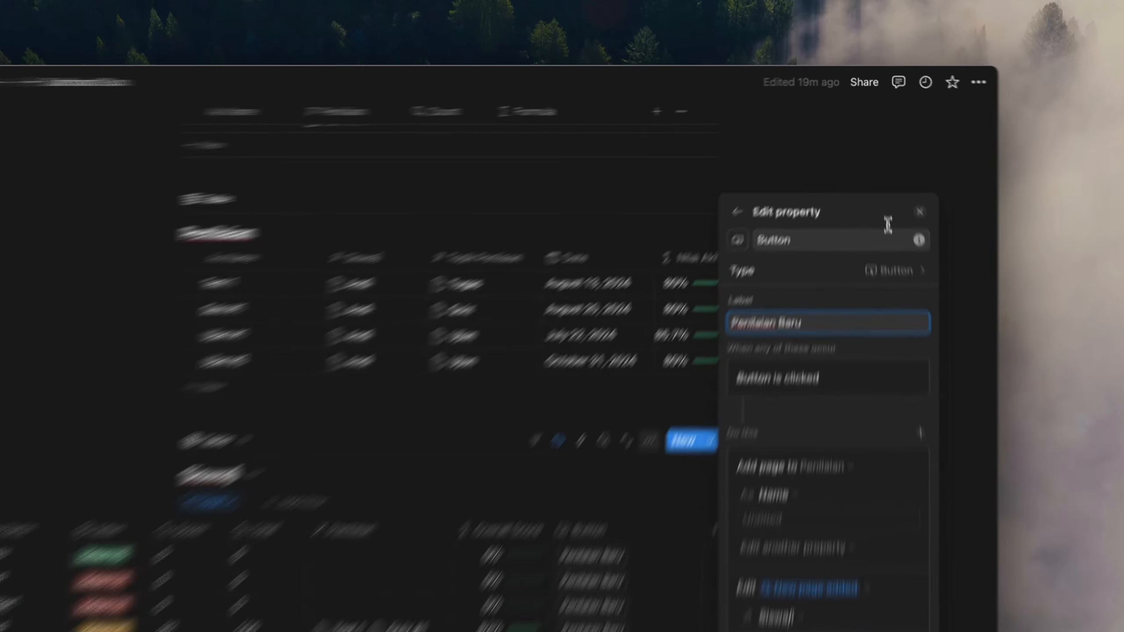
# Rename the Siswa/i table's button property as Penilaian Baru and close its settings.
pyautogui.doubleClick(862, 193)
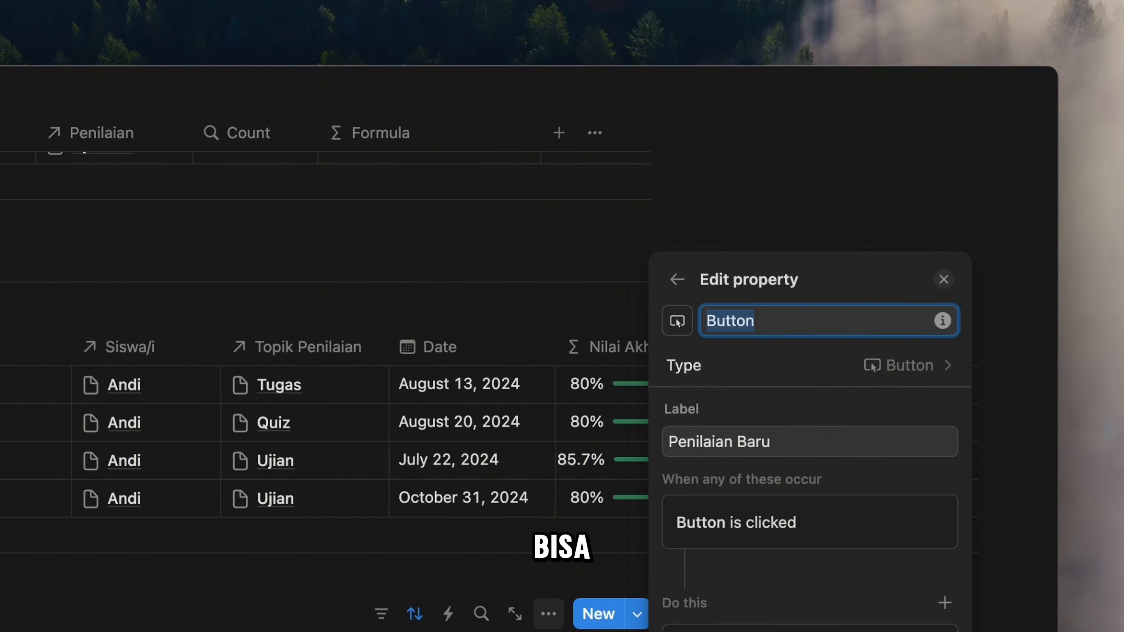
pyautogui.write('pen')
pyautogui.press('BackSpace')
pyautogui.press('BackSpace')
pyautogui.press('BackSpace')
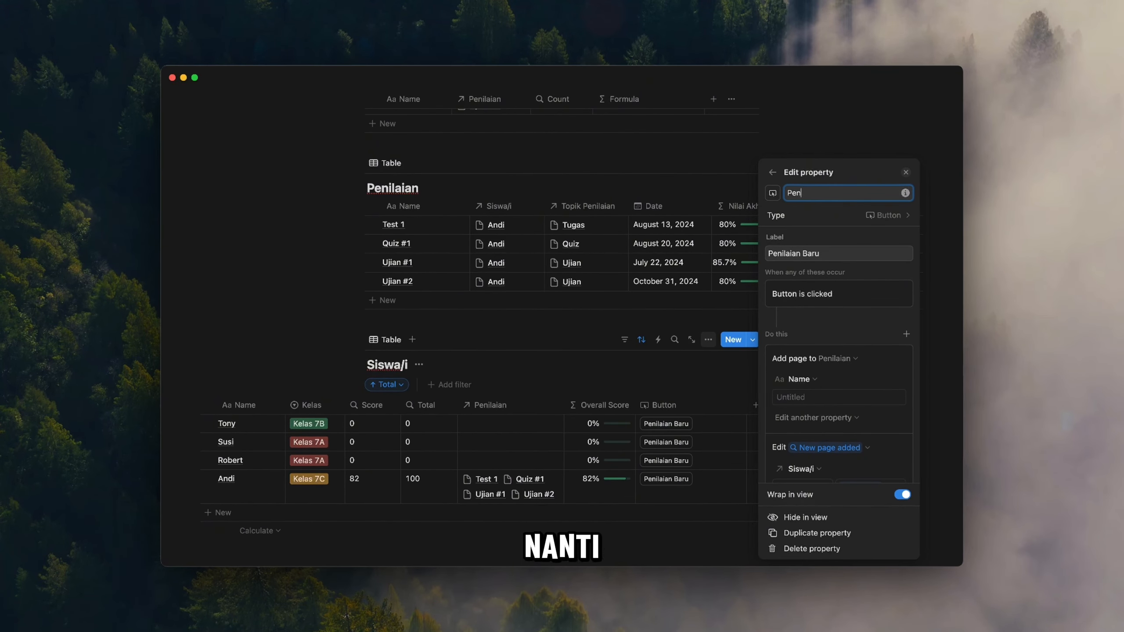
pyautogui.write('Penilaian Baru')
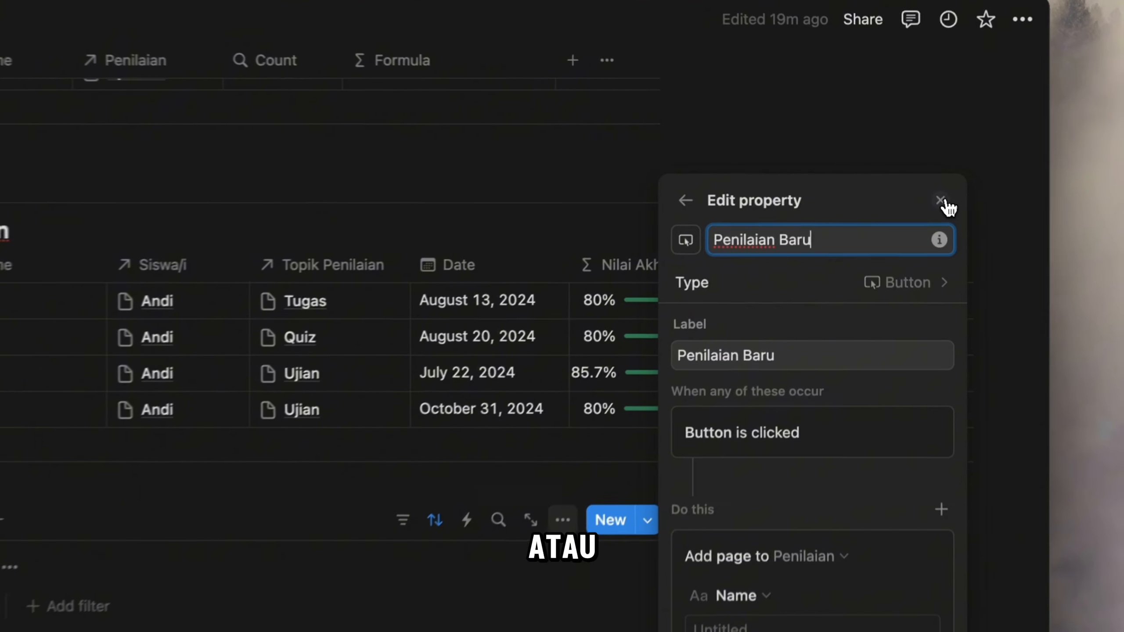
pyautogui.click(906, 172)
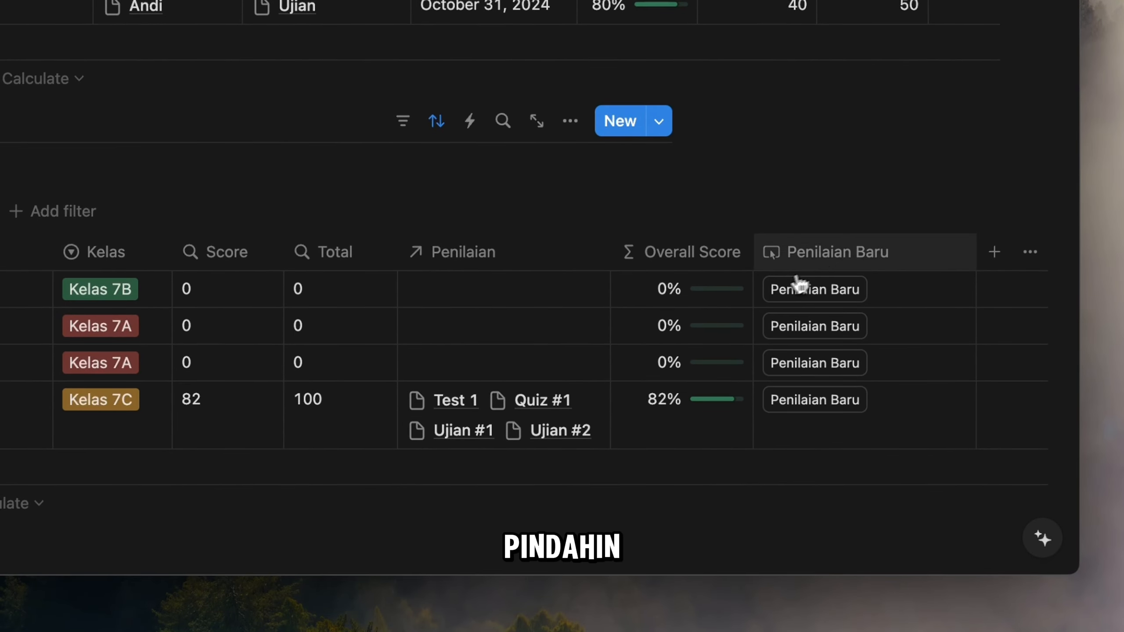
# Move the Penilaian Baru column of the Siswa/i table directly after the Kelas column.
pyautogui.moveTo(822, 264); pyautogui.dragTo(248, 270)
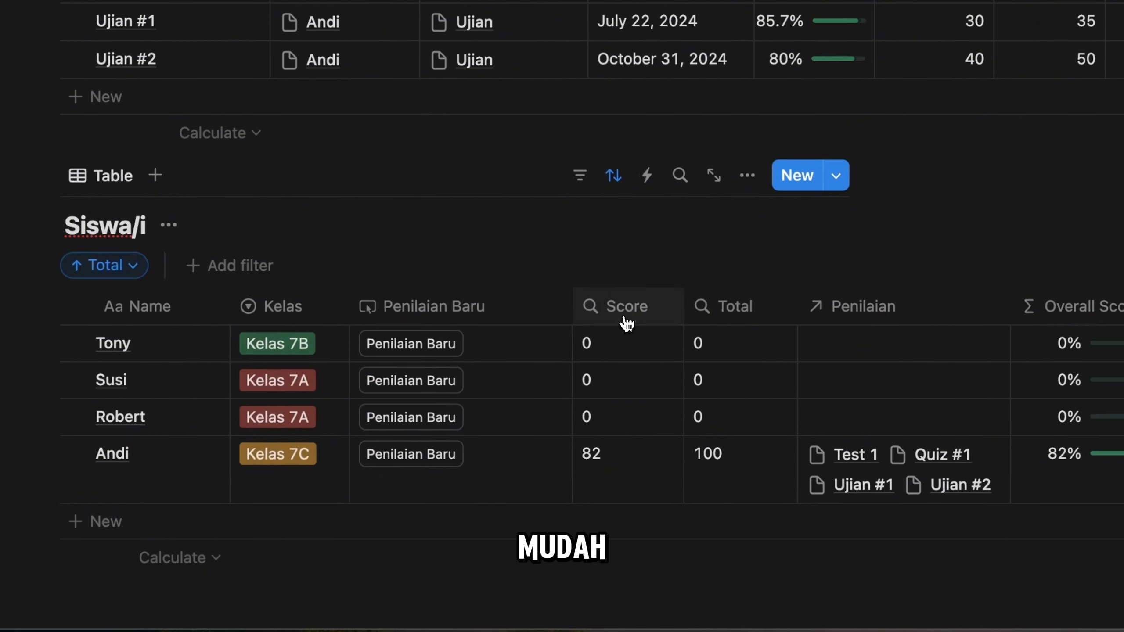
pyautogui.moveTo(453, 268); pyautogui.dragTo(919, 277)
pyautogui.moveTo(934, 345); pyautogui.dragTo(935, 345)
pyautogui.moveTo(481, 328); pyautogui.dragTo(875, 353)
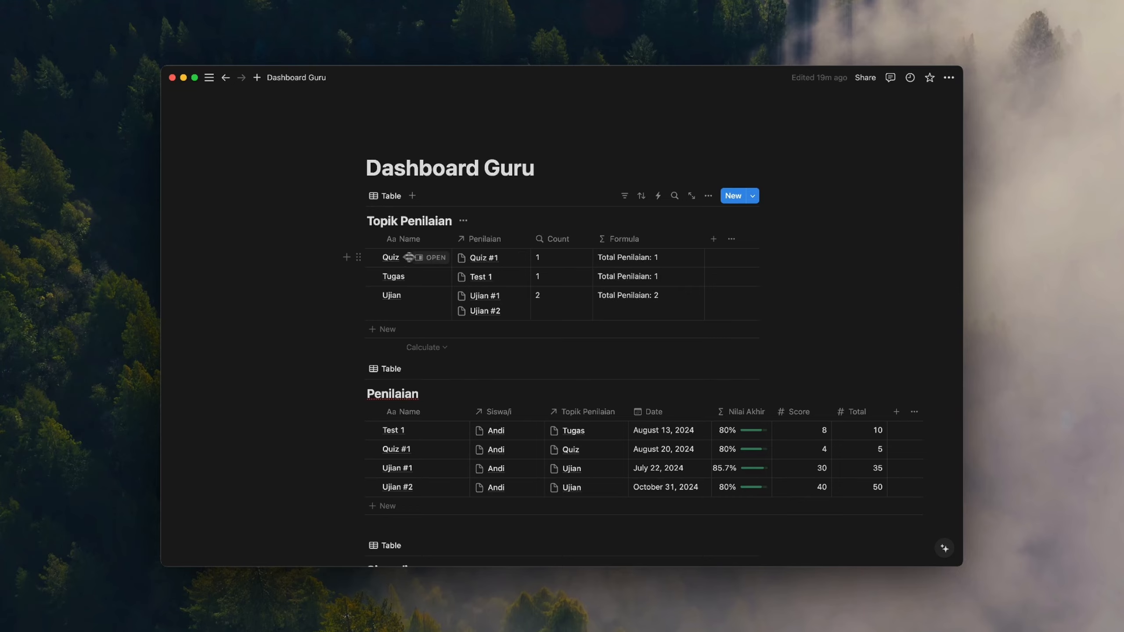
# Give the Dashboard Guru page a teacher emoji as its icon.
pyautogui.click(388, 142)
pyautogui.click(388, 107)
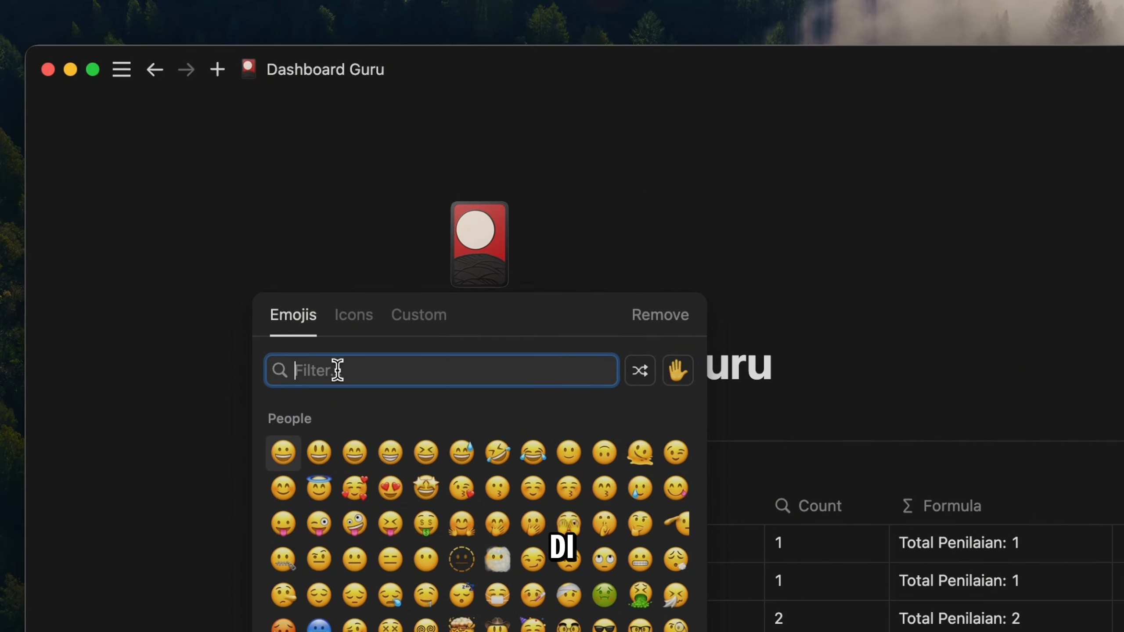
pyautogui.write('teac')
pyautogui.click(296, 419)
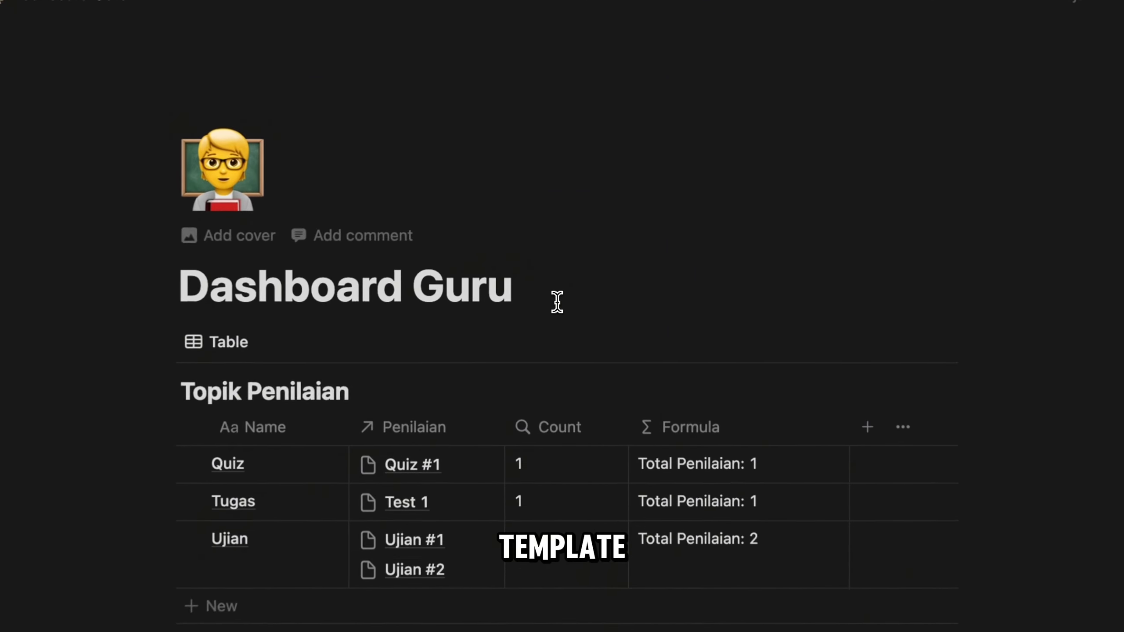
# Insert a Heading 2 reading Topik Penilaian below the page title, with a divider directly beneath it.
pyautogui.click(557, 232)
pyautogui.press('Return')
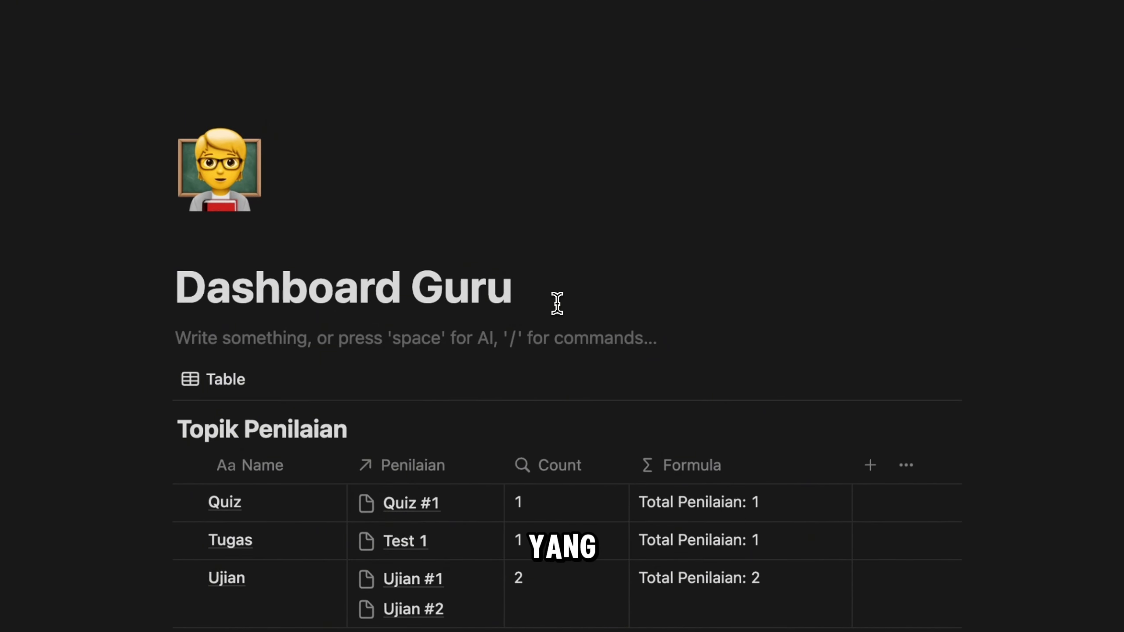
pyautogui.write('/tab')
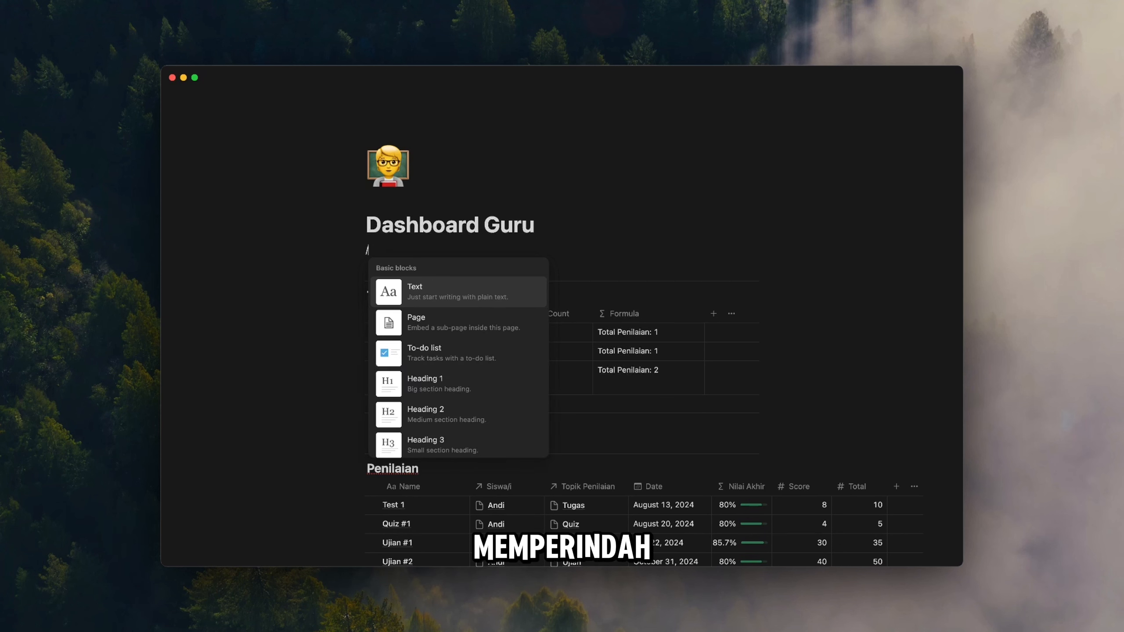
pyautogui.press('Return')
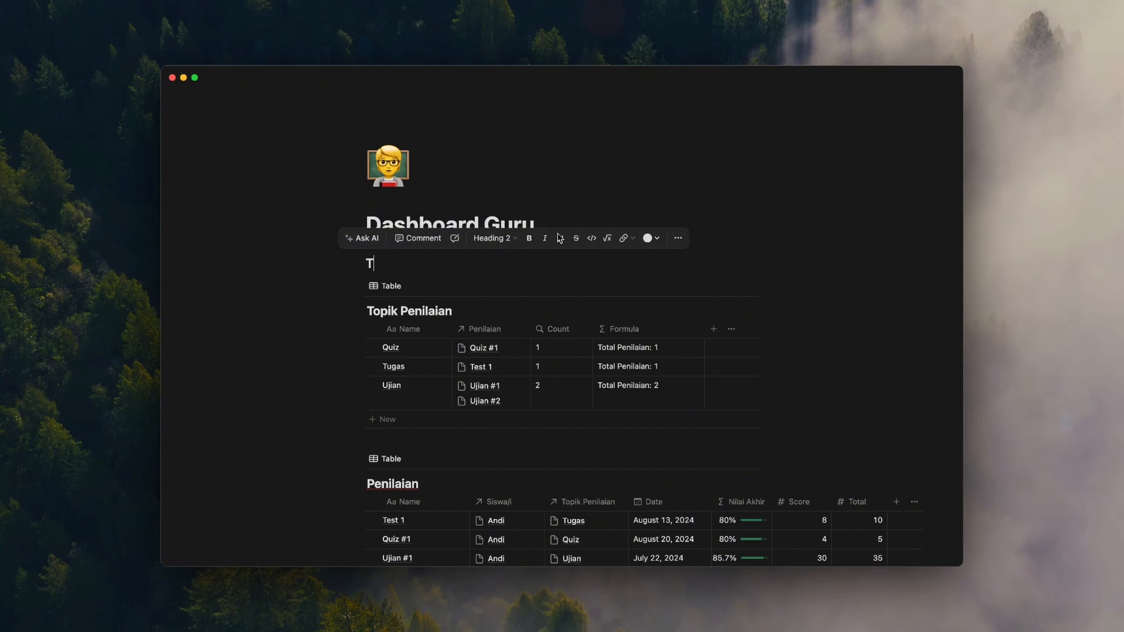
pyautogui.press('Return')
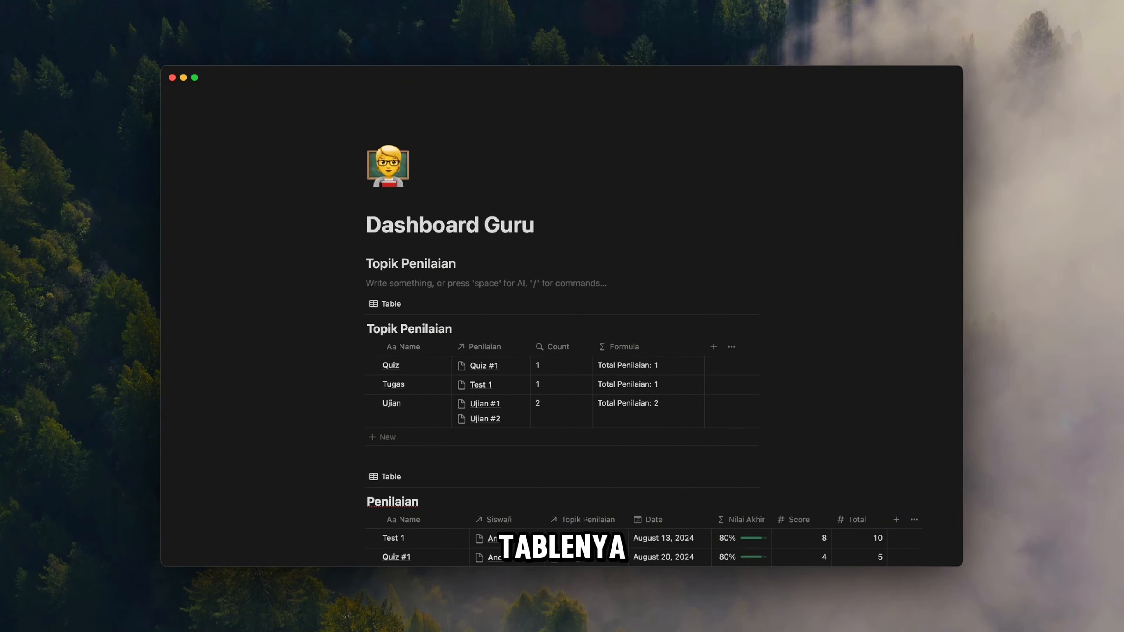
pyautogui.write('/di')
pyautogui.press('Return')
pyautogui.press('BackSpace')
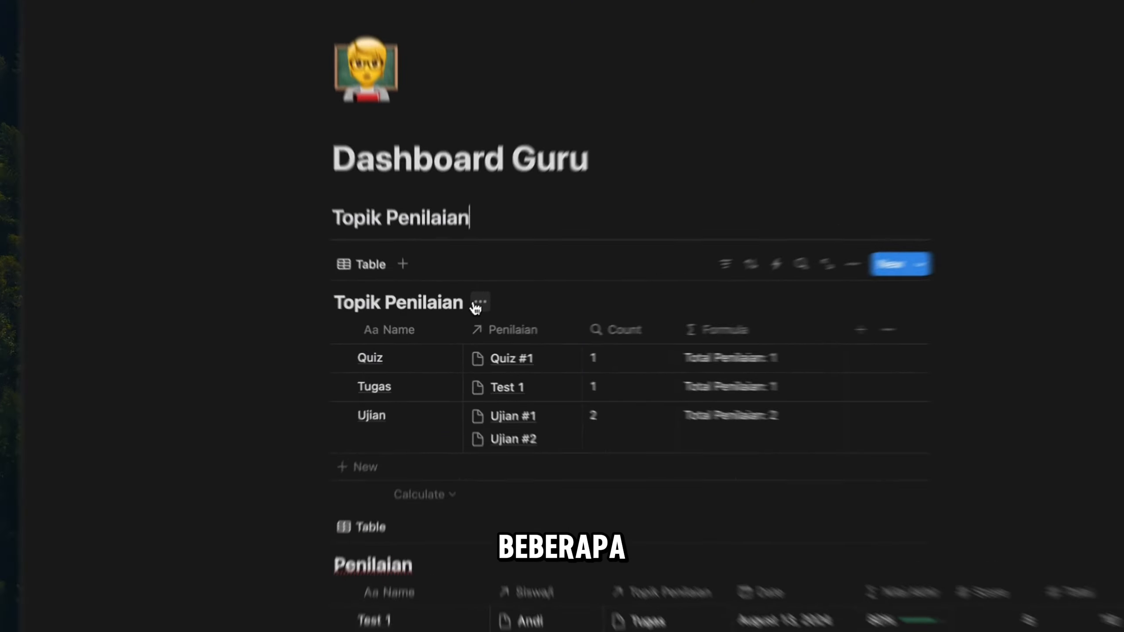
# Hide the Topik Penilaian database title and switch its view to a Gallery layout with card preview set to None.
pyautogui.click(463, 319)
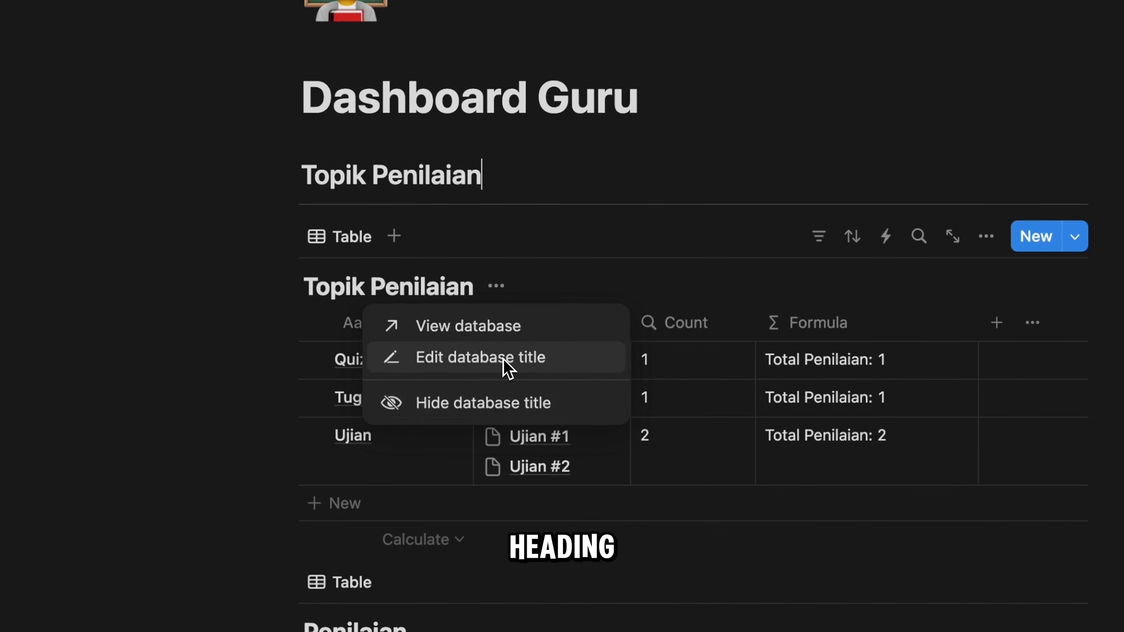
pyautogui.click(467, 378)
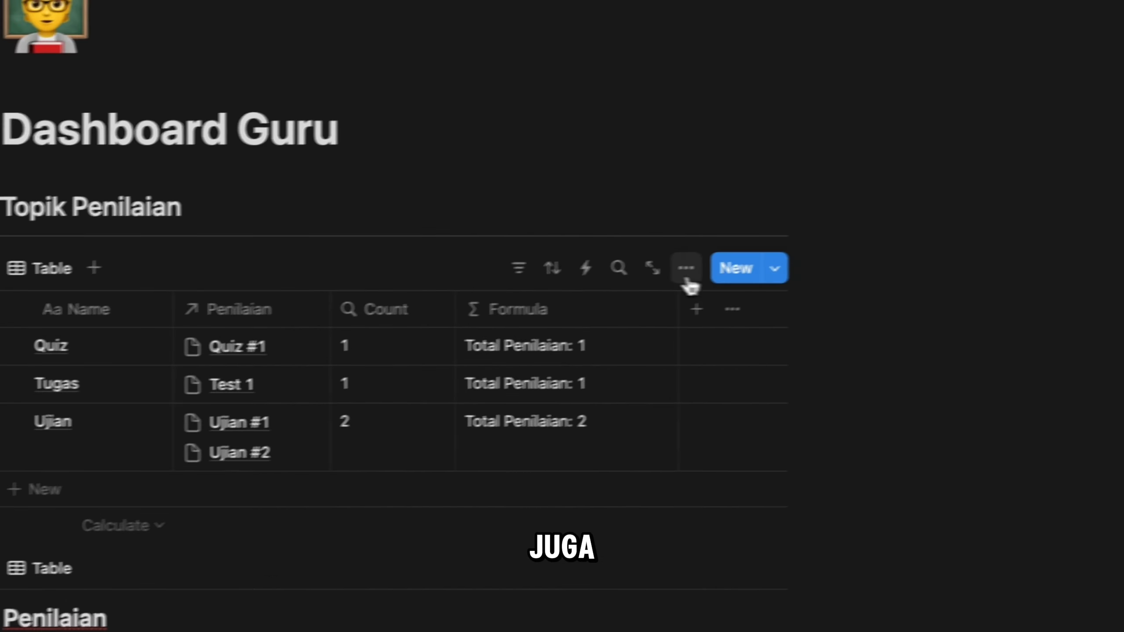
pyautogui.click(986, 236)
pyautogui.click(741, 360)
pyautogui.click(925, 376)
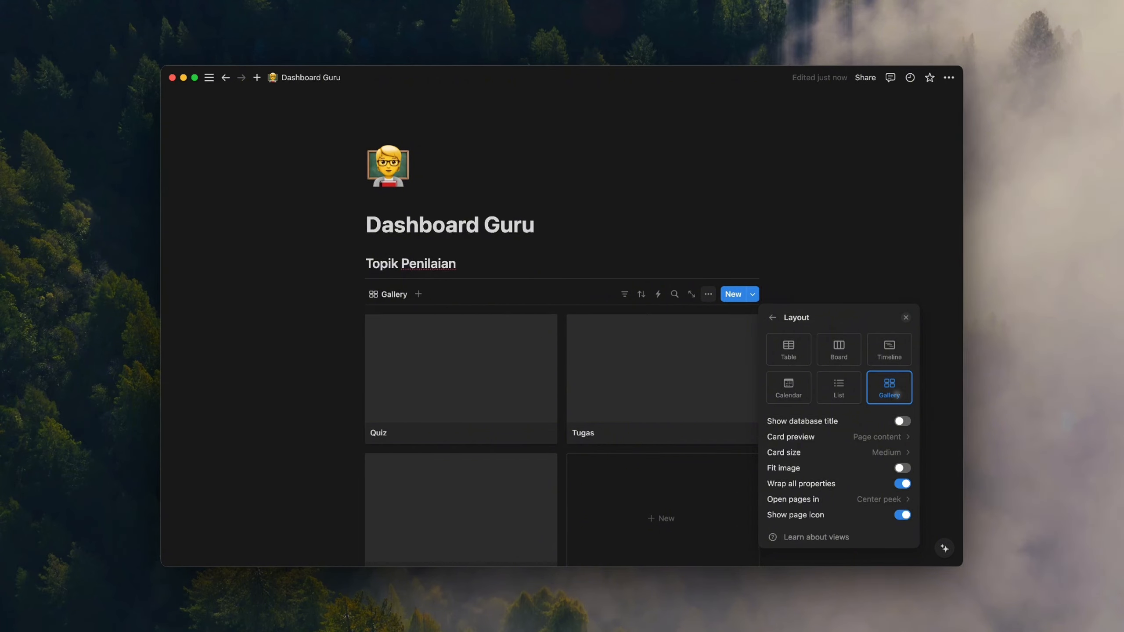
pyautogui.click(877, 438)
pyautogui.click(848, 466)
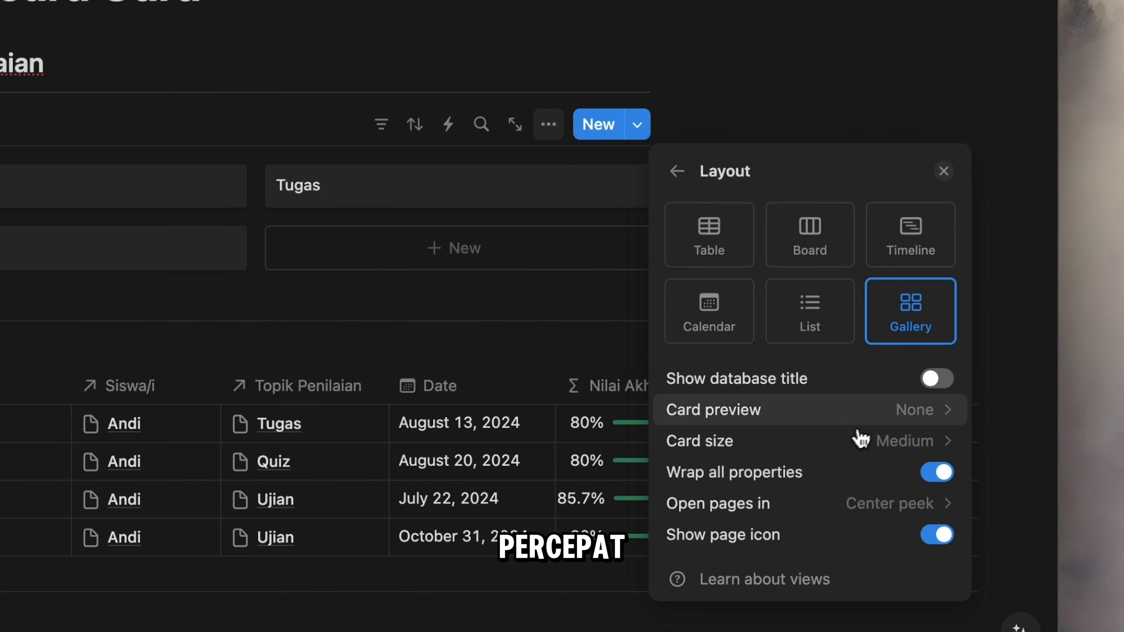
# Set the Topik Penilaian gallery's card size to Small and show the Formula property on its cards.
pyautogui.click(866, 440)
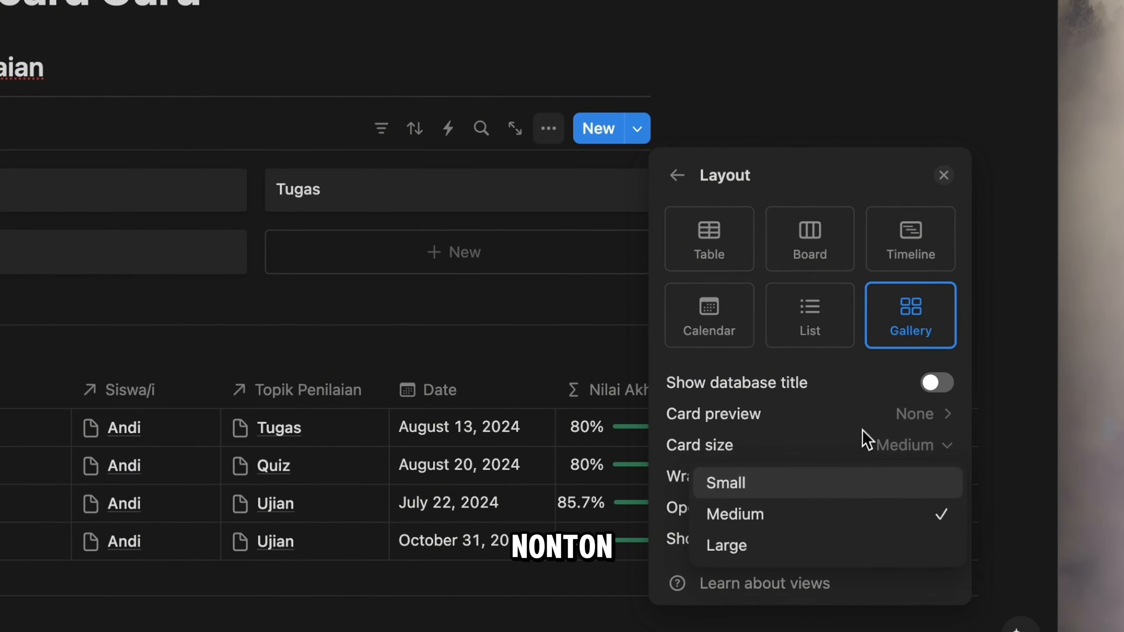
pyautogui.click(733, 482)
pyautogui.click(676, 195)
pyautogui.click(874, 327)
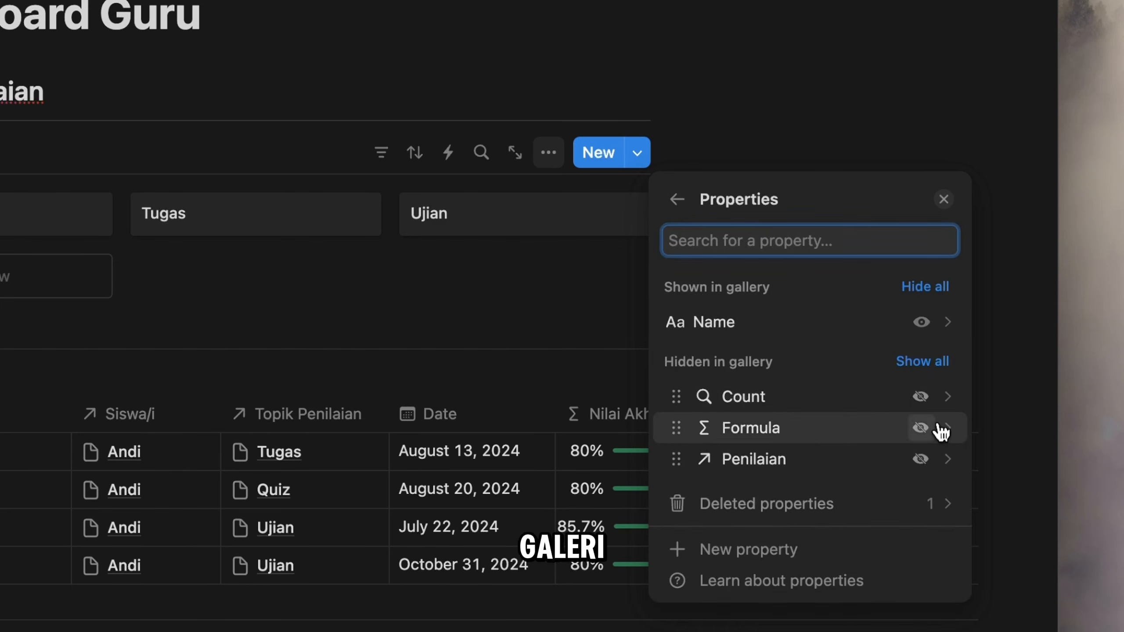
pyautogui.click(921, 428)
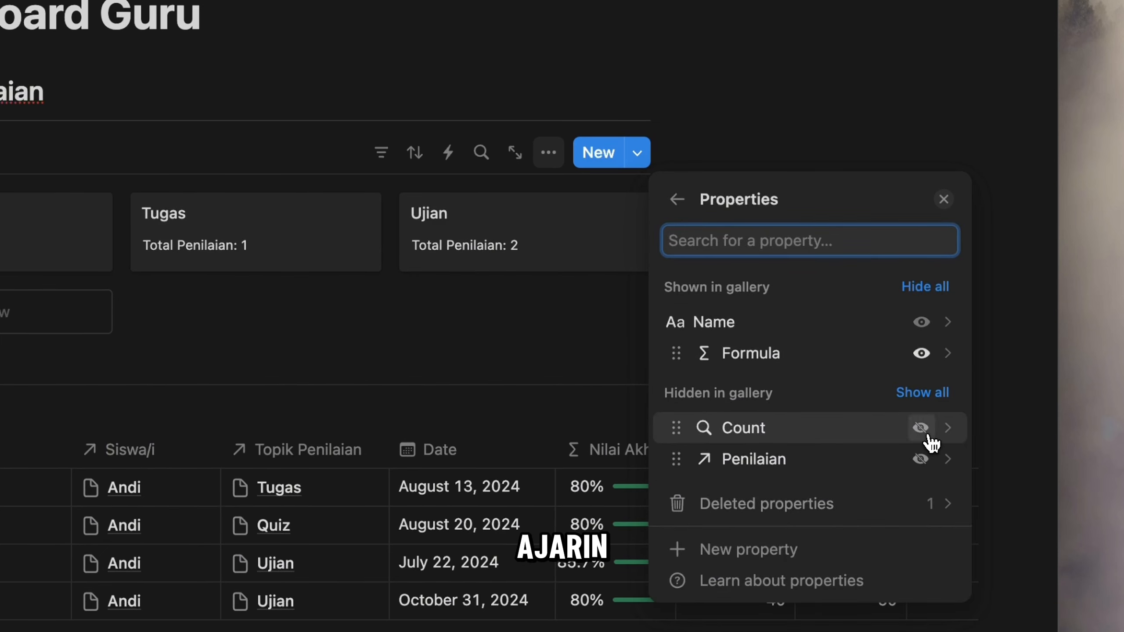
pyautogui.click(945, 201)
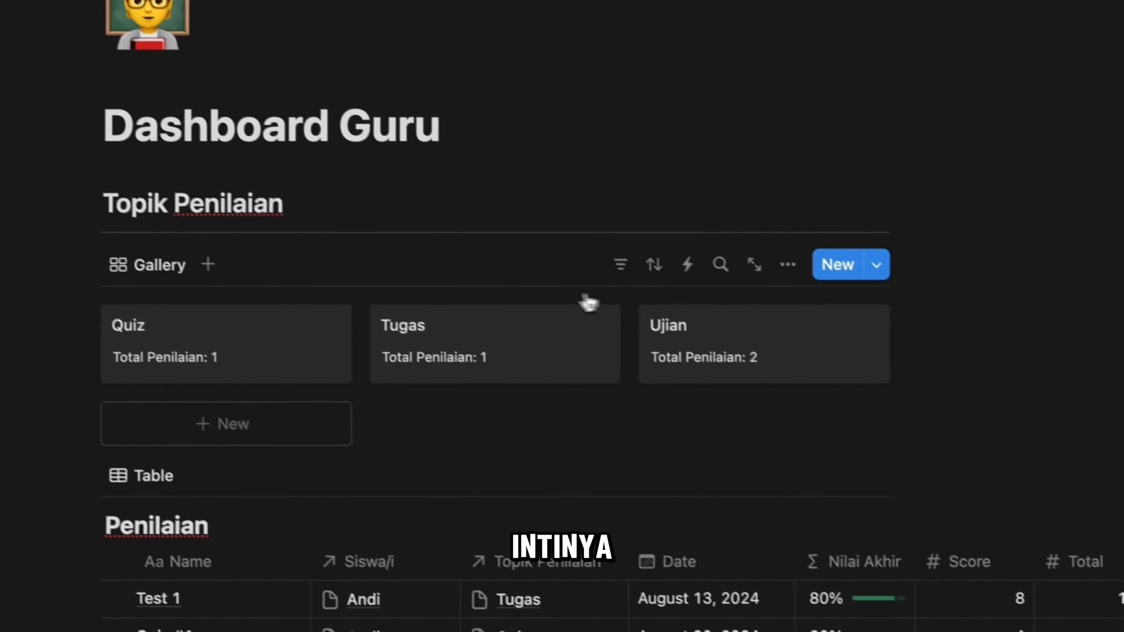
# Give the Quiz topic page a checked-box icon, searching the icon set for "qu".
pyautogui.click(35, 237)
pyautogui.click(460, 174)
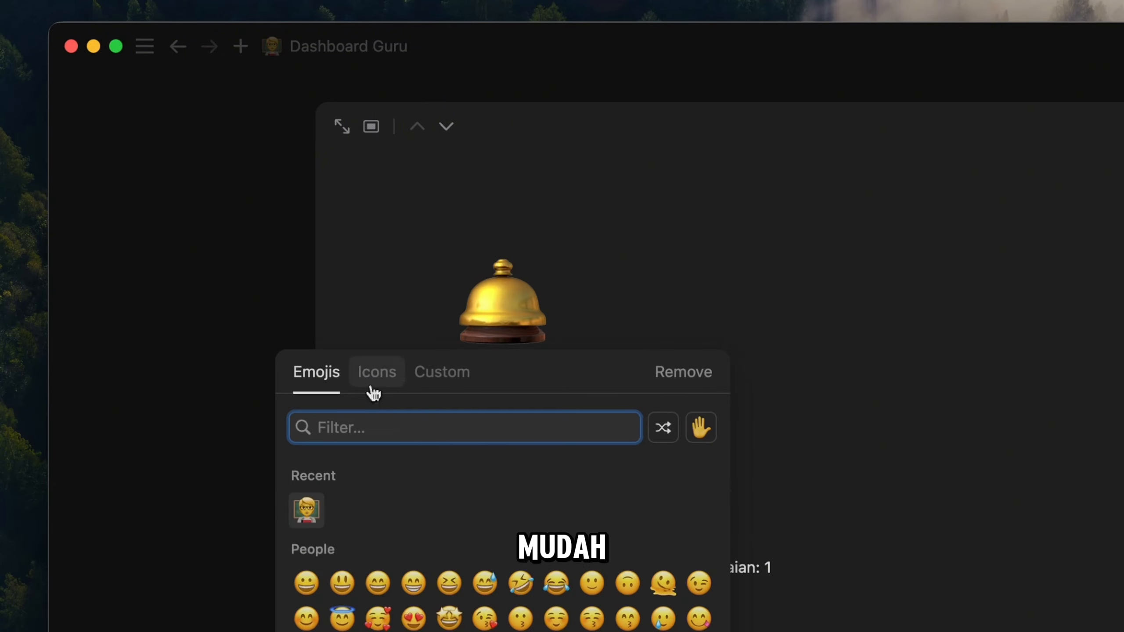
pyautogui.click(335, 344)
pyautogui.write('qui')
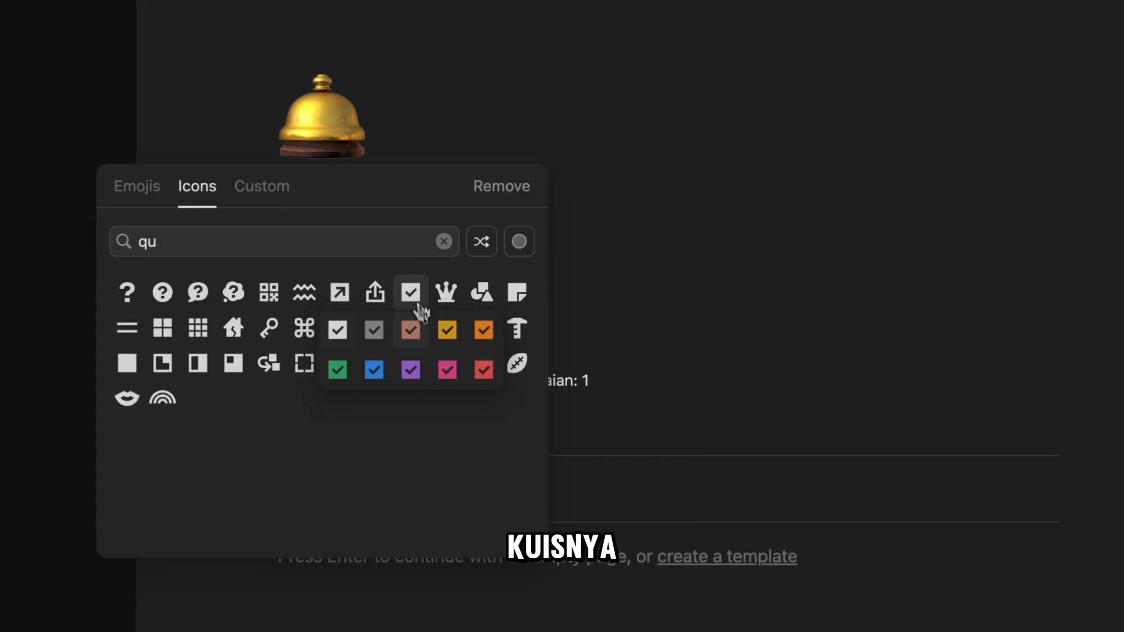
pyautogui.click(436, 299)
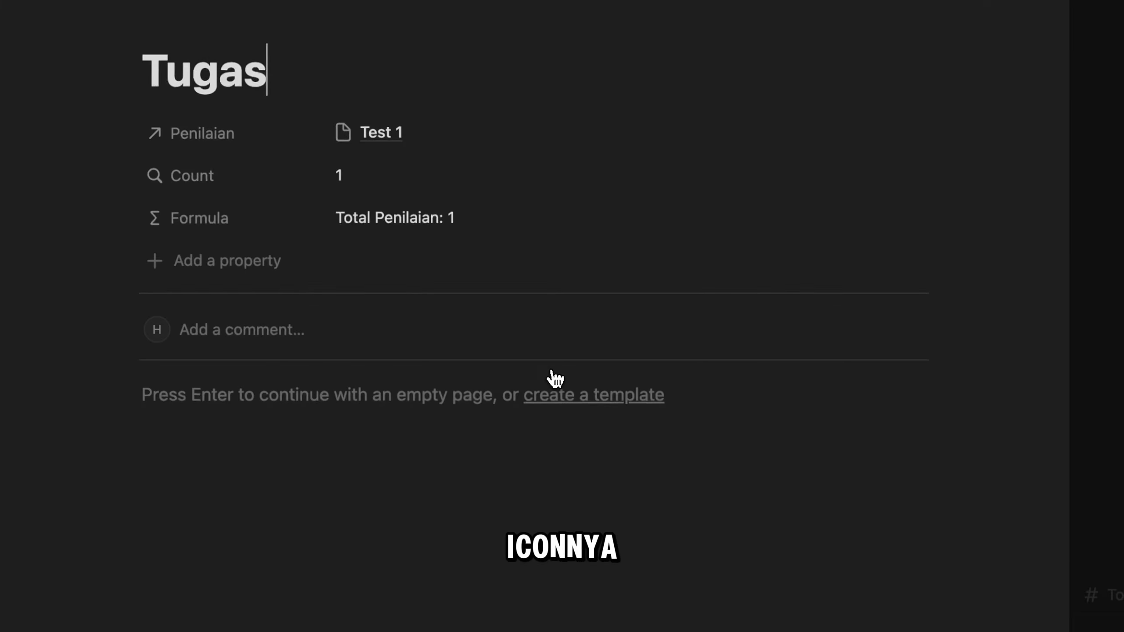
# Give the Tugas topic page a checklist icon from the icon set.
pyautogui.click(462, 160)
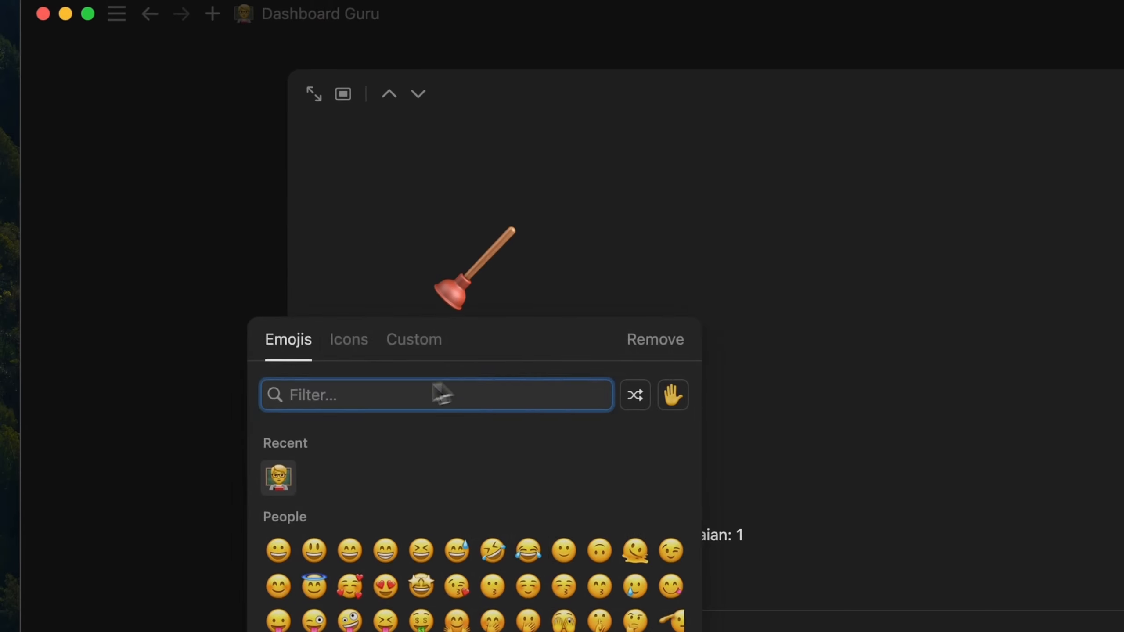
pyautogui.click(349, 339)
pyautogui.write('tas')
pyautogui.click(349, 447)
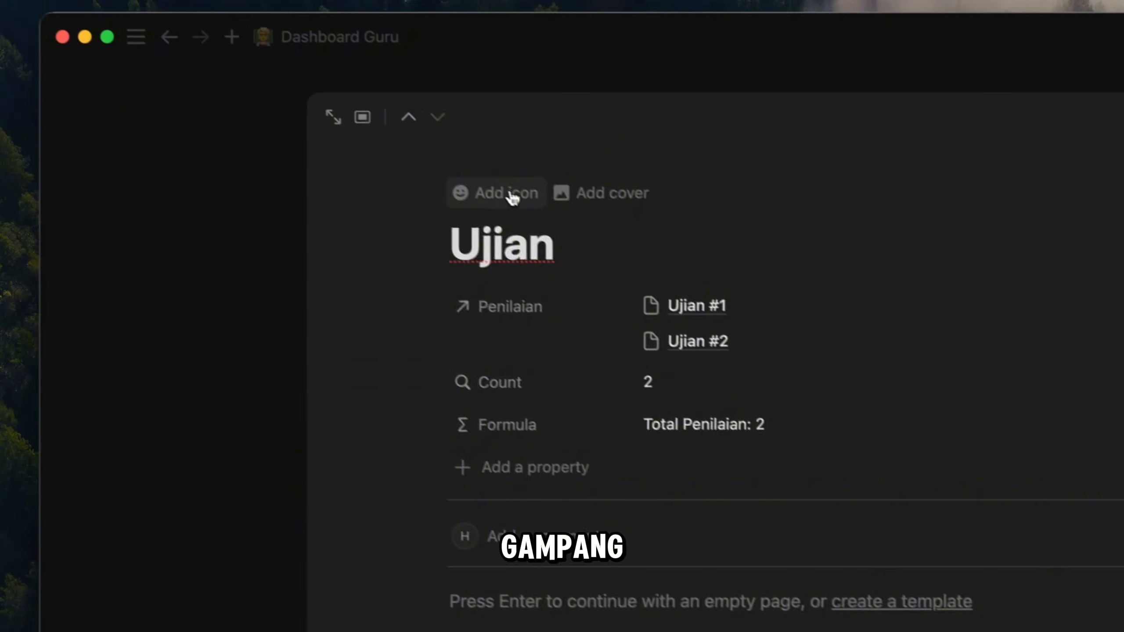
# Give the Ujian topic page the exam-paper icon found by searching the icon set for "Pape".
pyautogui.click(512, 198)
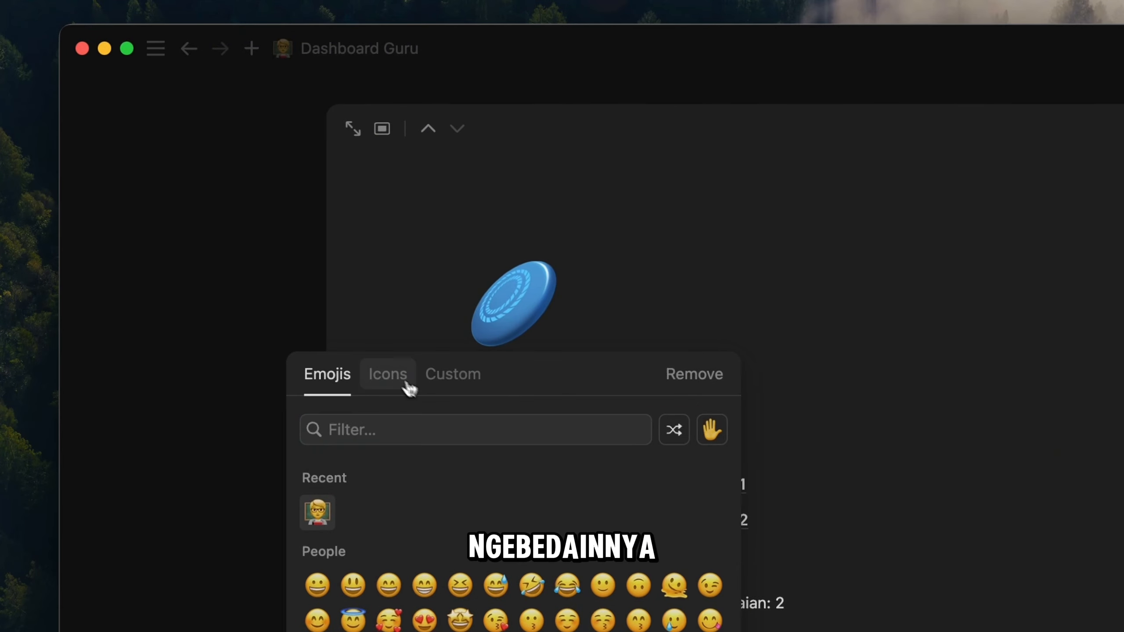
pyautogui.click(402, 376)
pyautogui.write('Pape')
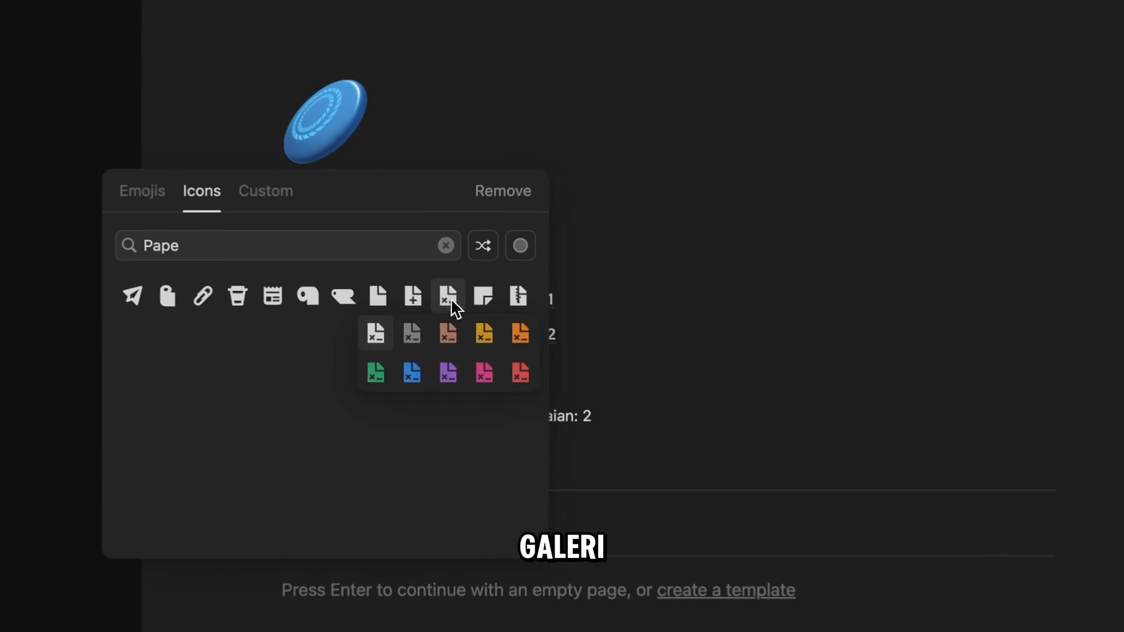
pyautogui.click(450, 298)
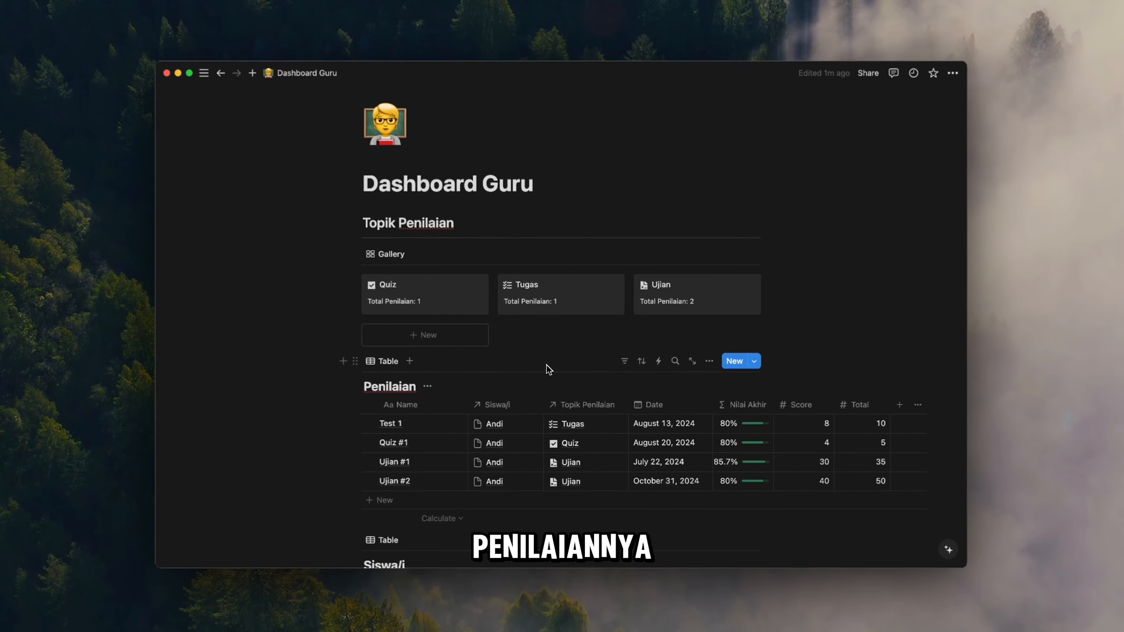
pyautogui.scroll(-2, 169, 298)
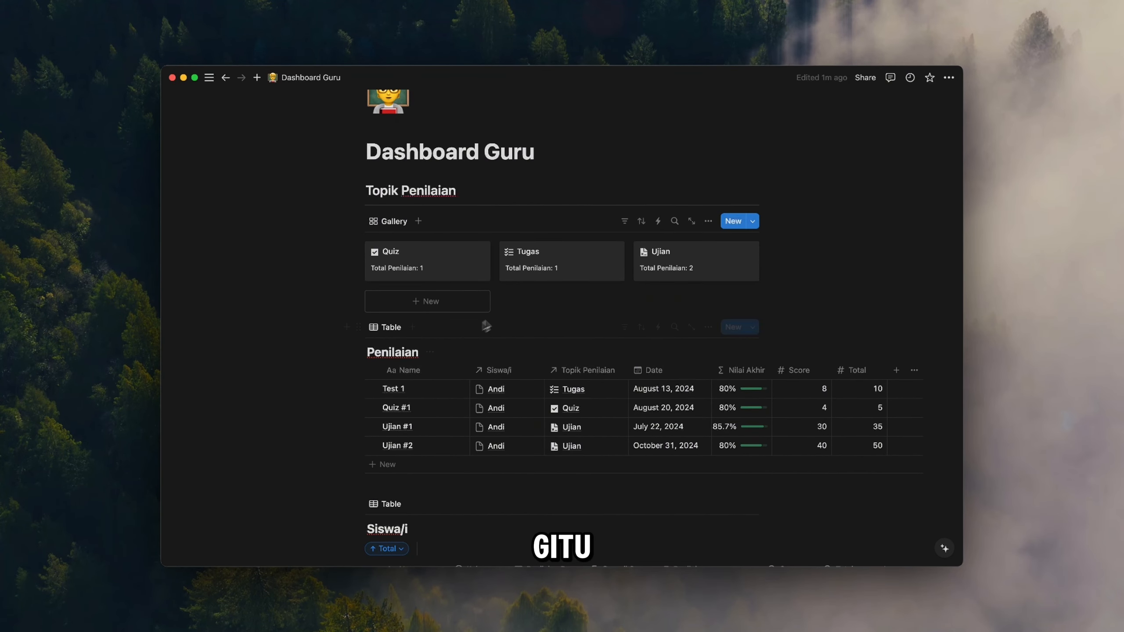
pyautogui.click(363, 190)
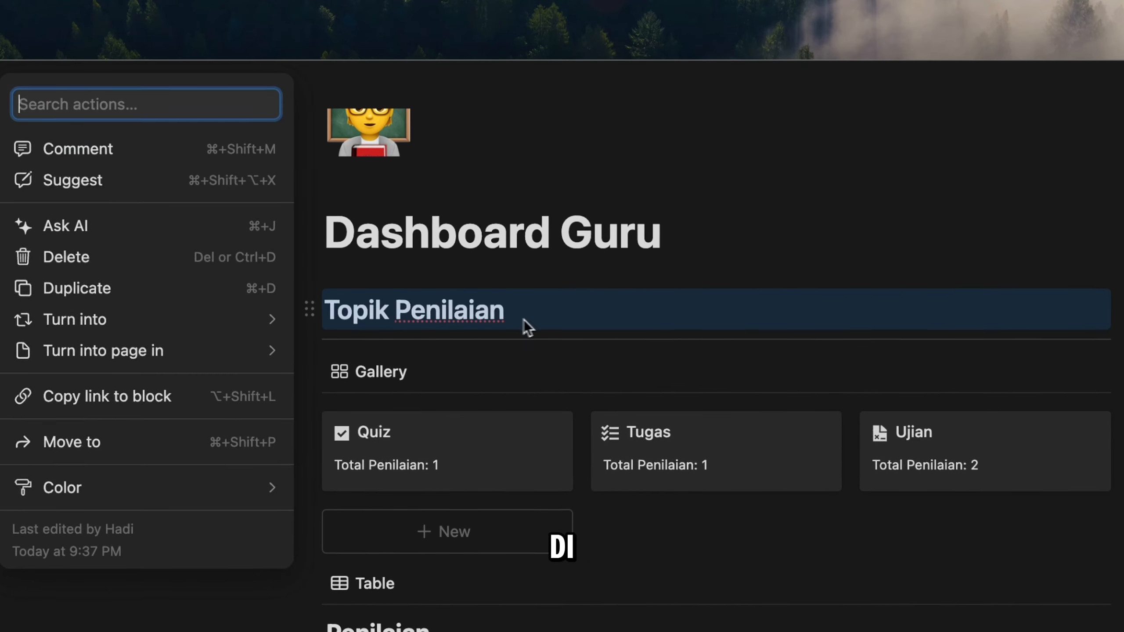
pyautogui.click(450, 186)
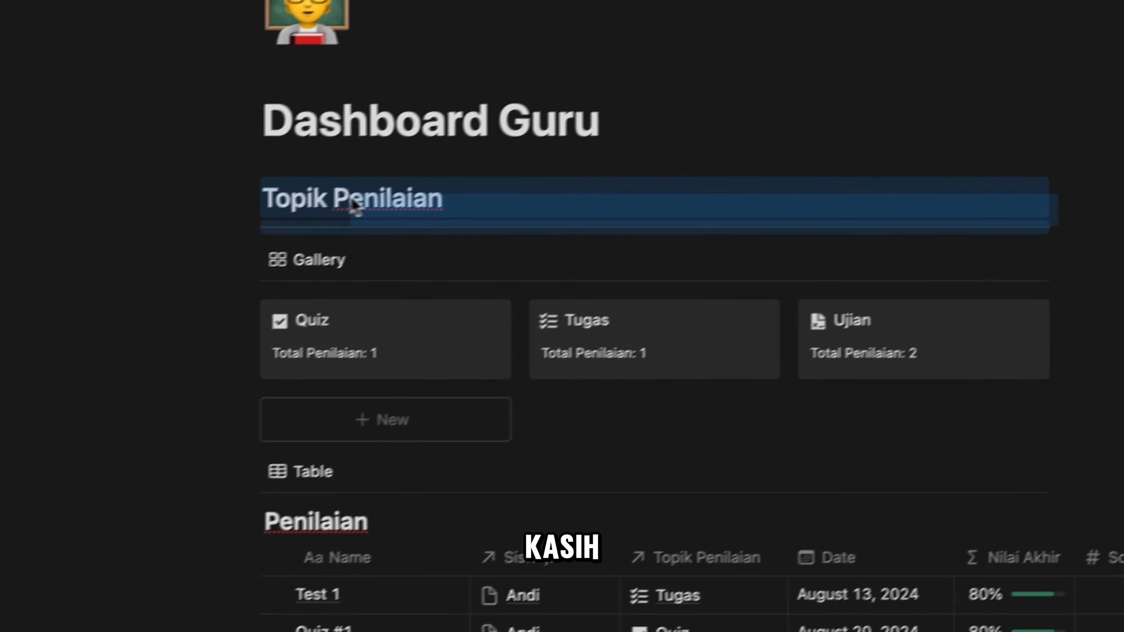
pyautogui.rightClick(415, 313)
pyautogui.click(388, 356)
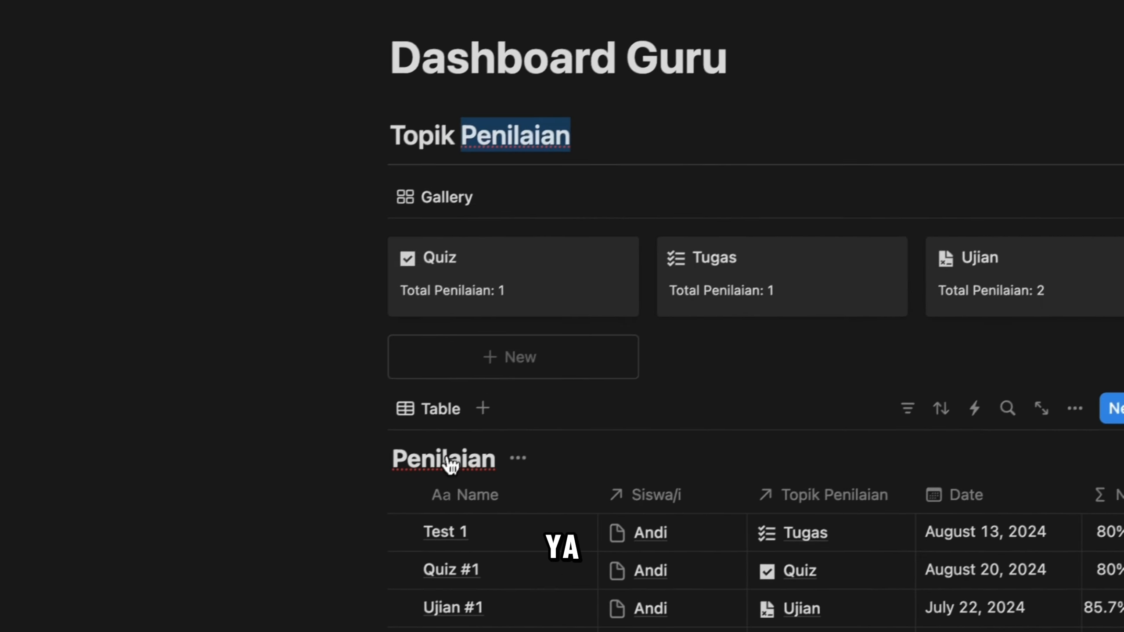
pyautogui.click(1107, 195)
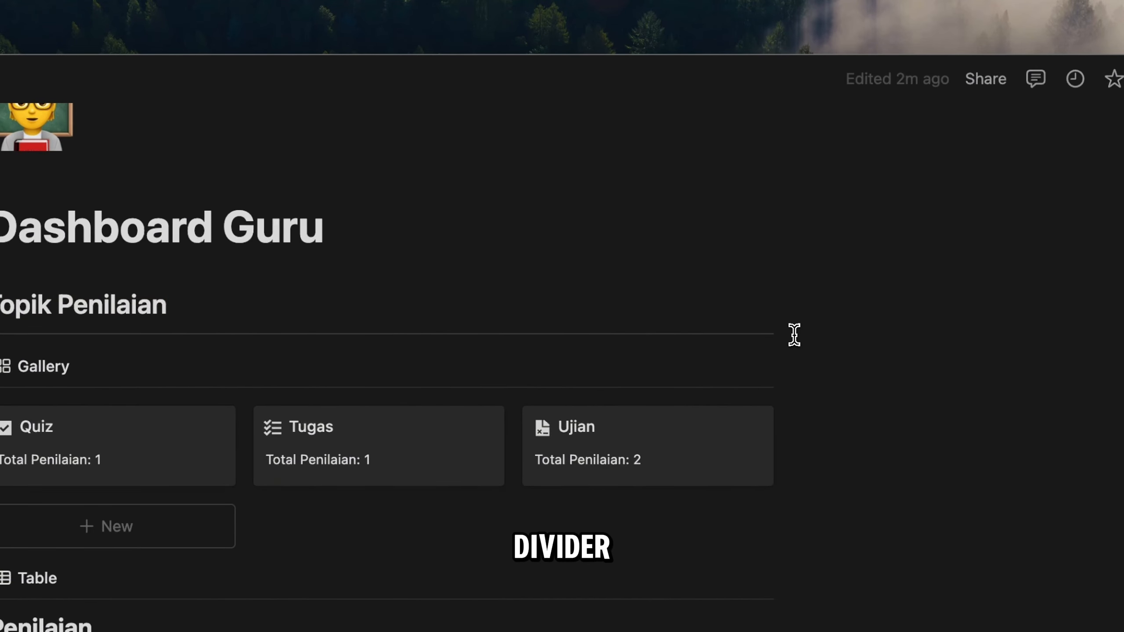
# Duplicate the Topik Penilaian heading and move the copy below the gallery, directly above the Penilaian table.
pyautogui.click(291, 311)
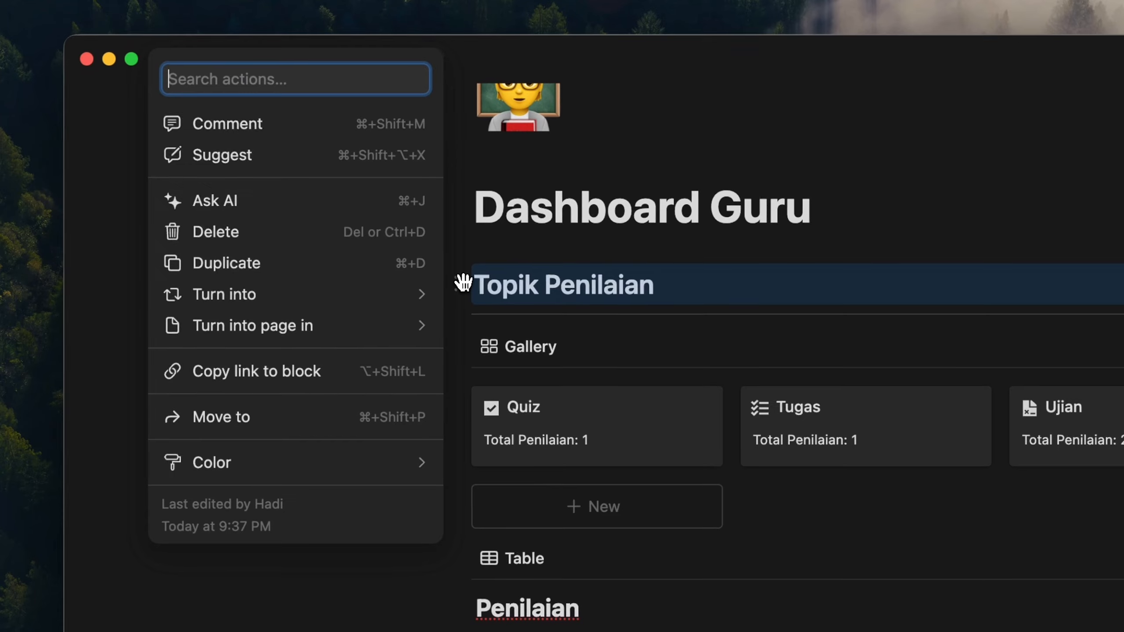
pyautogui.click(298, 262)
pyautogui.moveTo(461, 351); pyautogui.dragTo(493, 631)
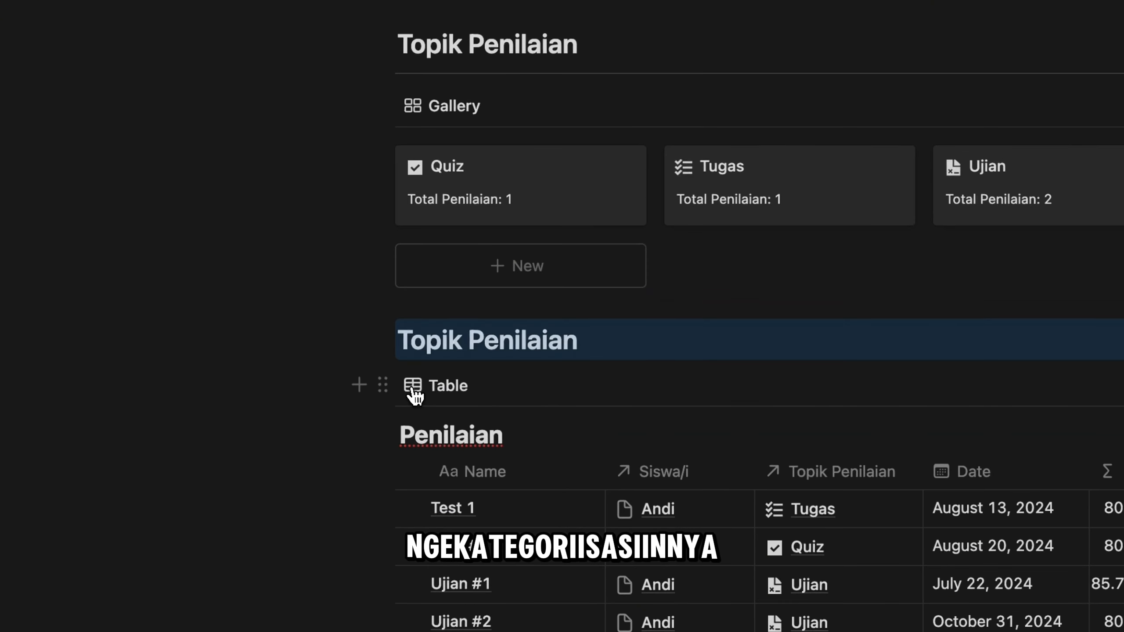
# Change the copied heading above the Penilaian table to Daftar Nilai and add a divider directly beneath it.
pyautogui.moveTo(663, 575); pyautogui.dragTo(484, 576)
pyautogui.write('Daftar')
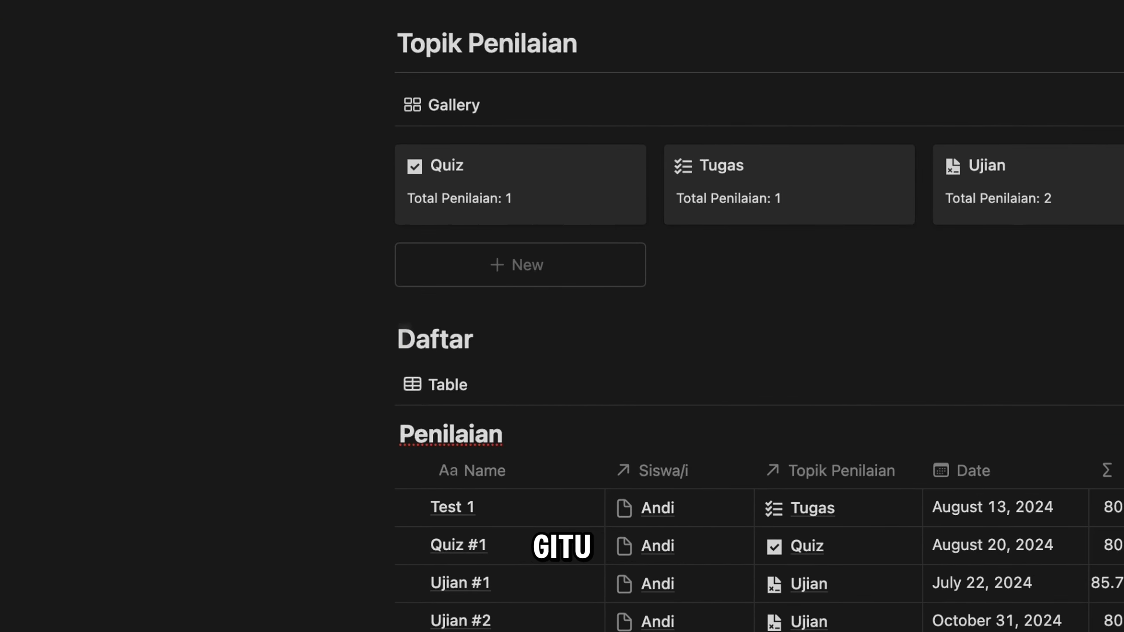
pyautogui.write(' Nilai')
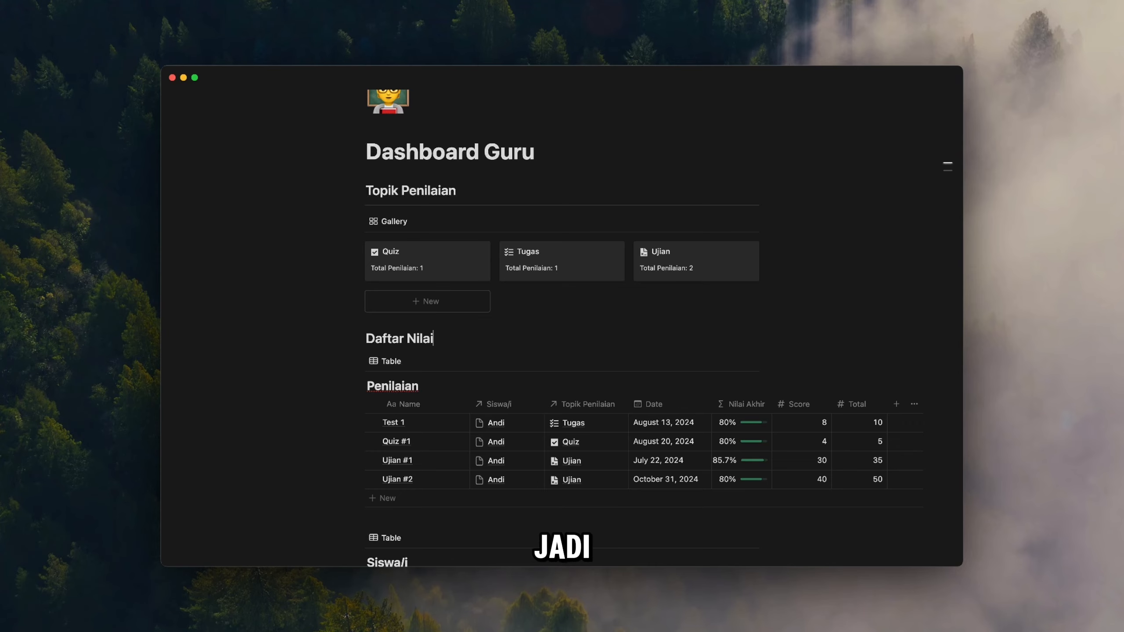
pyautogui.press('Return')
pyautogui.write('/di')
pyautogui.press('Return')
pyautogui.press('BackSpace')
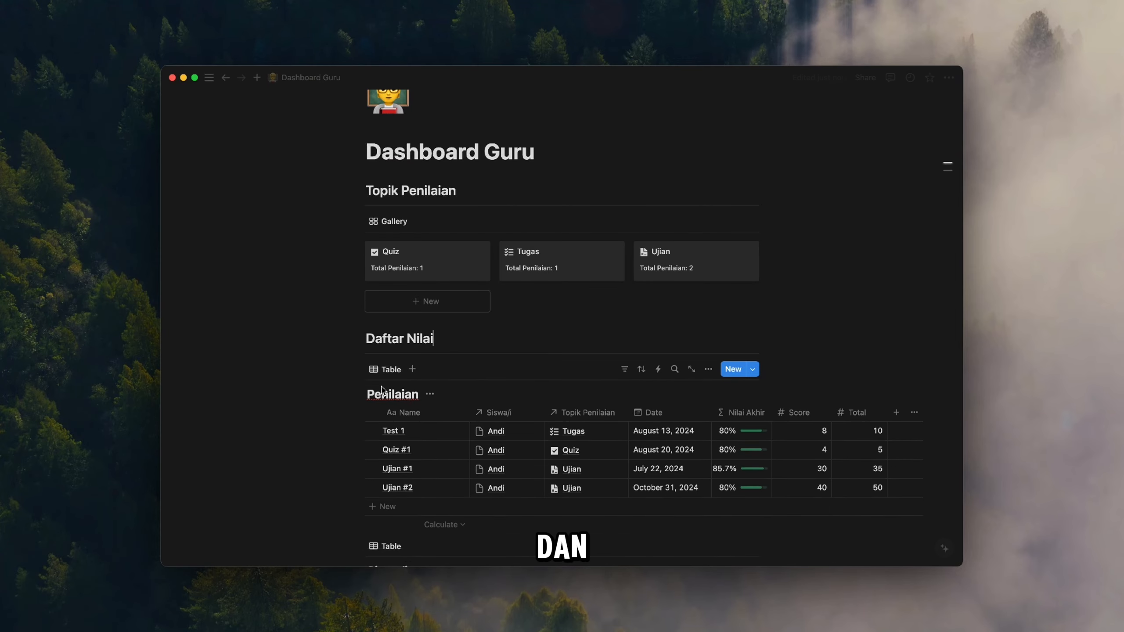
# Hide the Penilaian database title and name its table view Berdasarkan Nama.
pyautogui.click(430, 393)
pyautogui.click(430, 455)
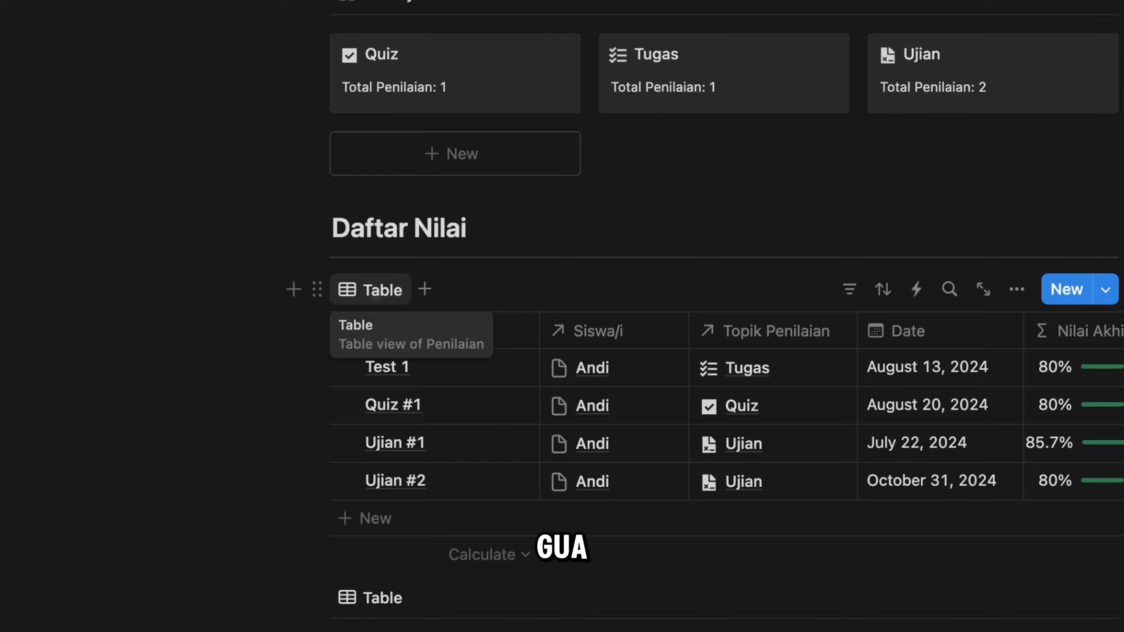
pyautogui.click(375, 292)
pyautogui.click(416, 345)
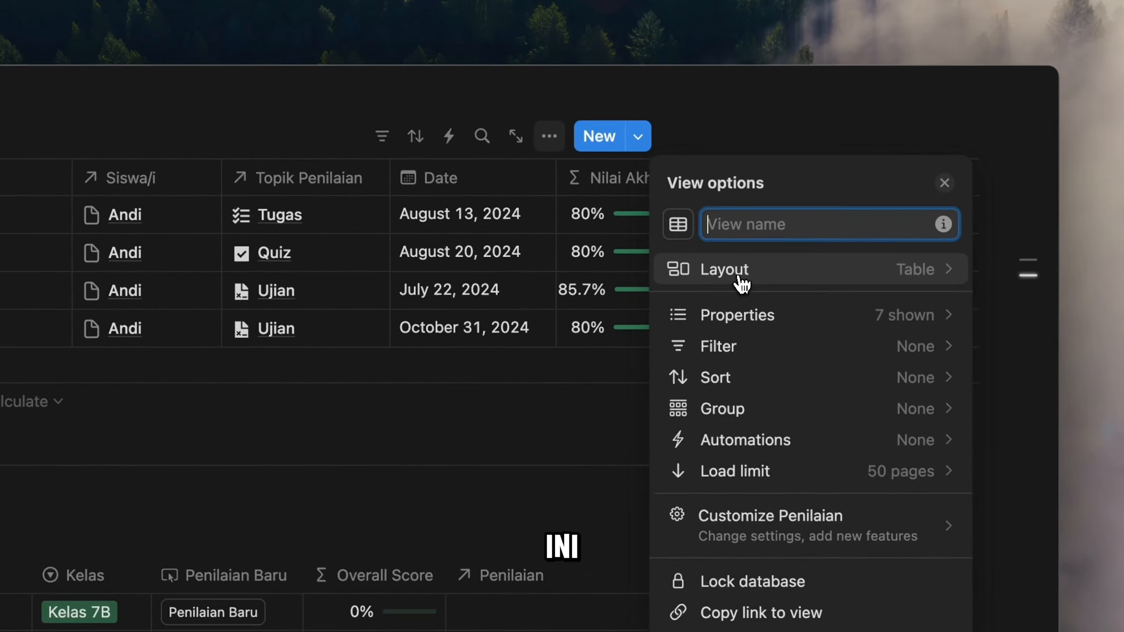
pyautogui.write('Berdasarkan Nama')
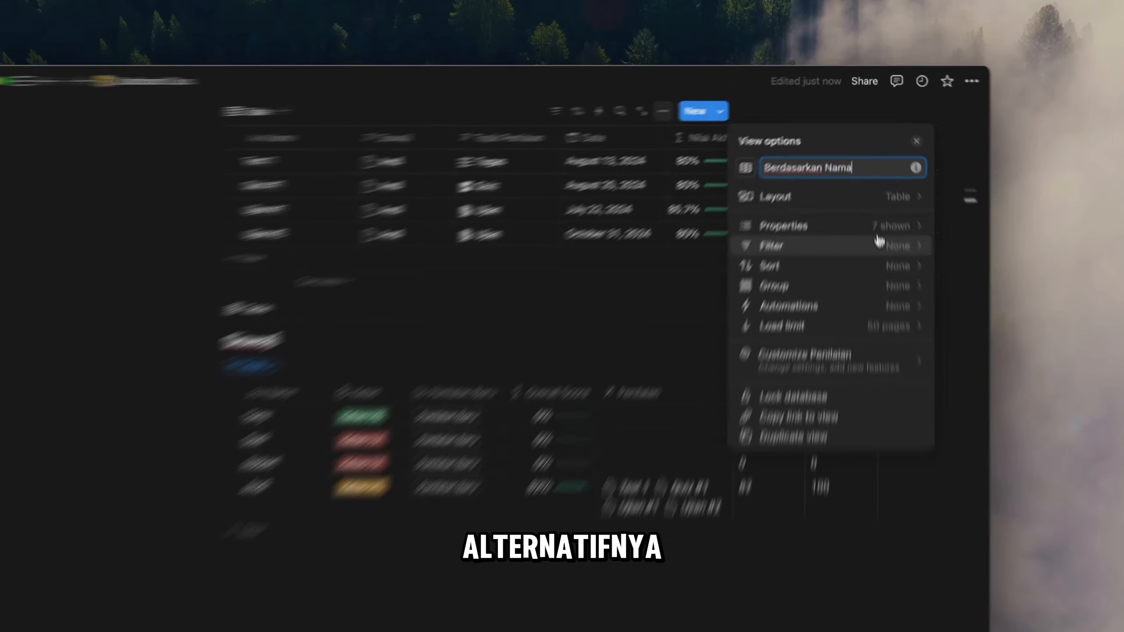
# Add a sort by Siswa/i to the Berdasarkan Nama view.
pyautogui.click(792, 206)
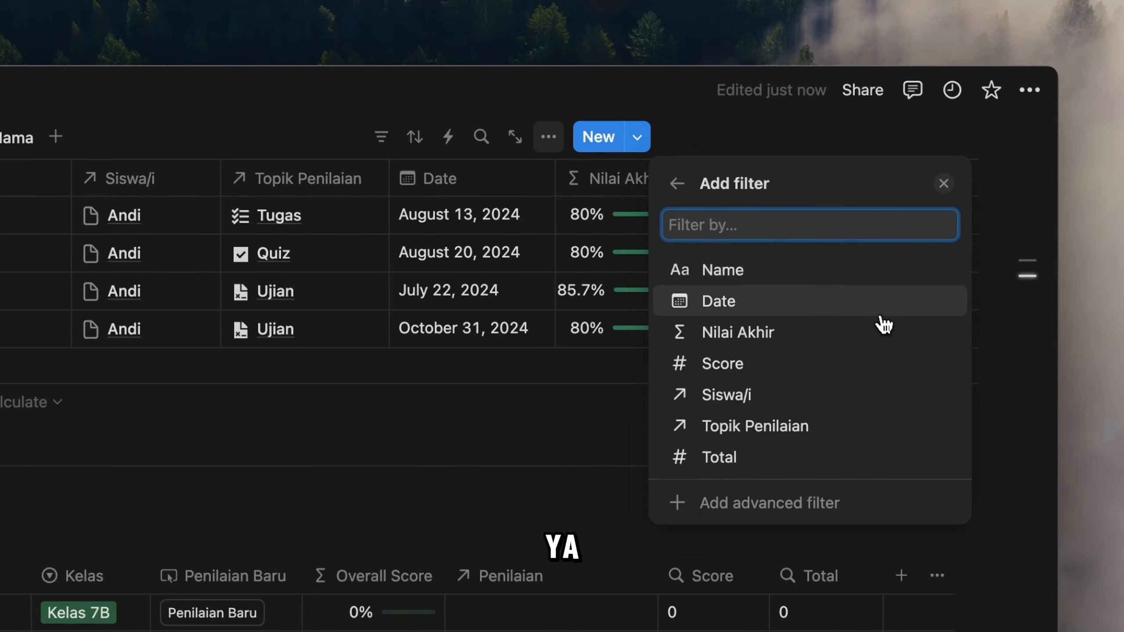
pyautogui.click(678, 184)
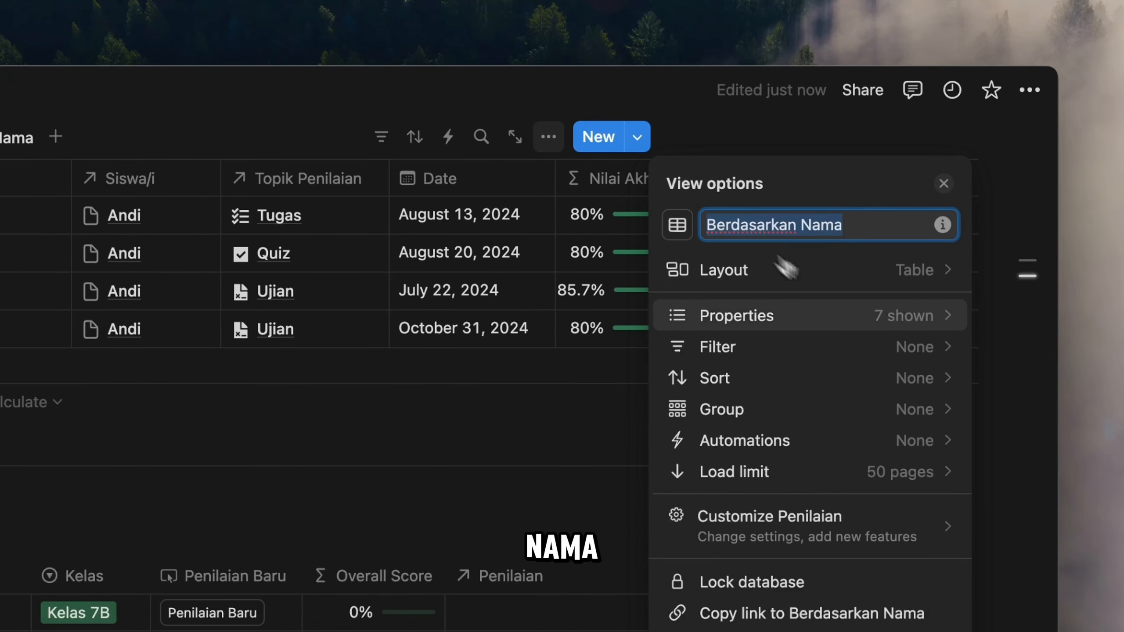
pyautogui.click(871, 389)
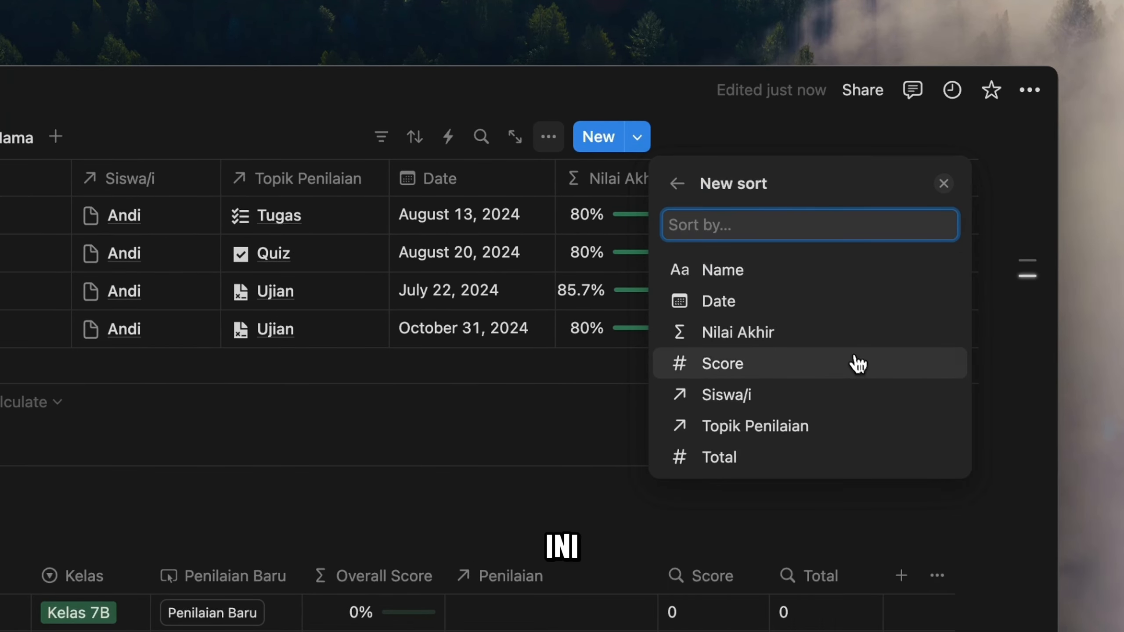
pyautogui.click(805, 407)
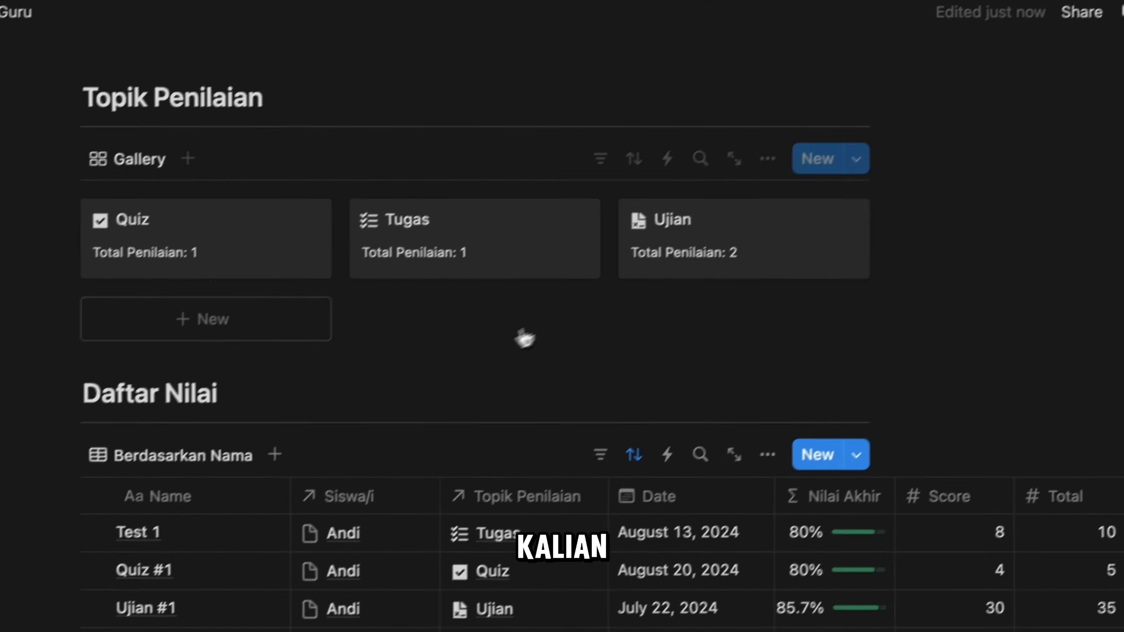
# Group the Berdasarkan Nama view by Siswa/i.
pyautogui.click(346, 359)
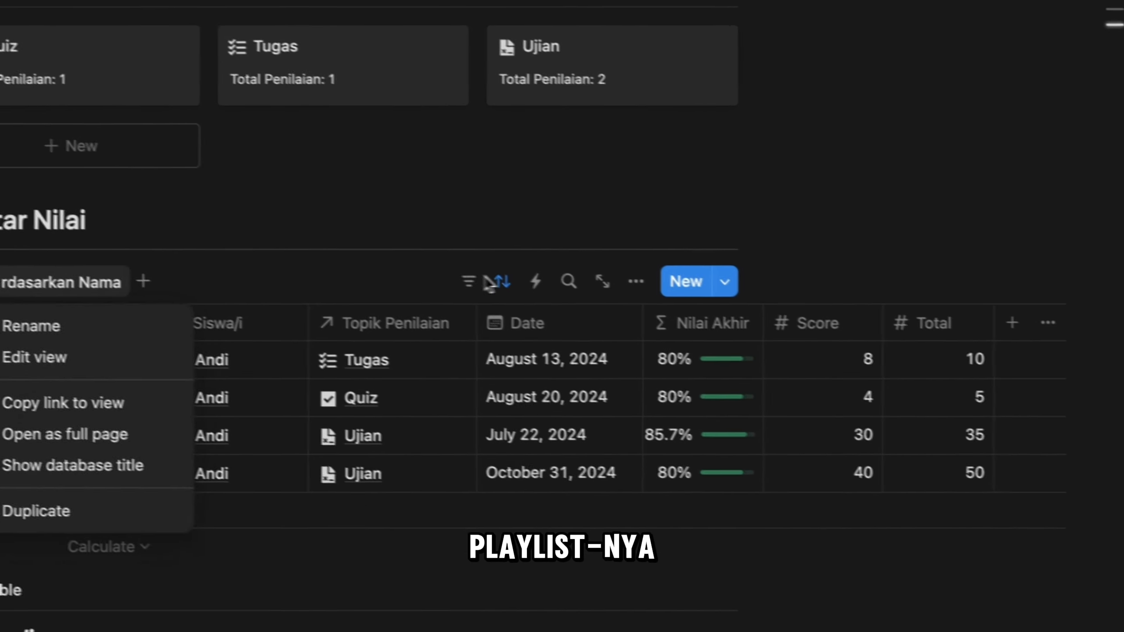
pyautogui.click(475, 278)
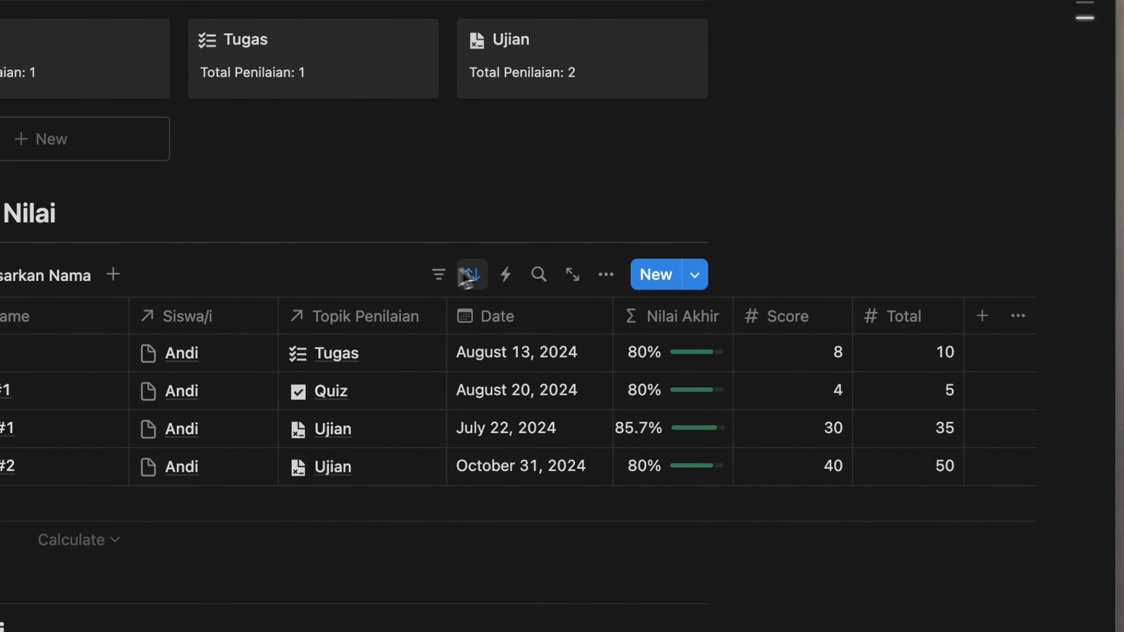
pyautogui.click(606, 275)
pyautogui.click(832, 437)
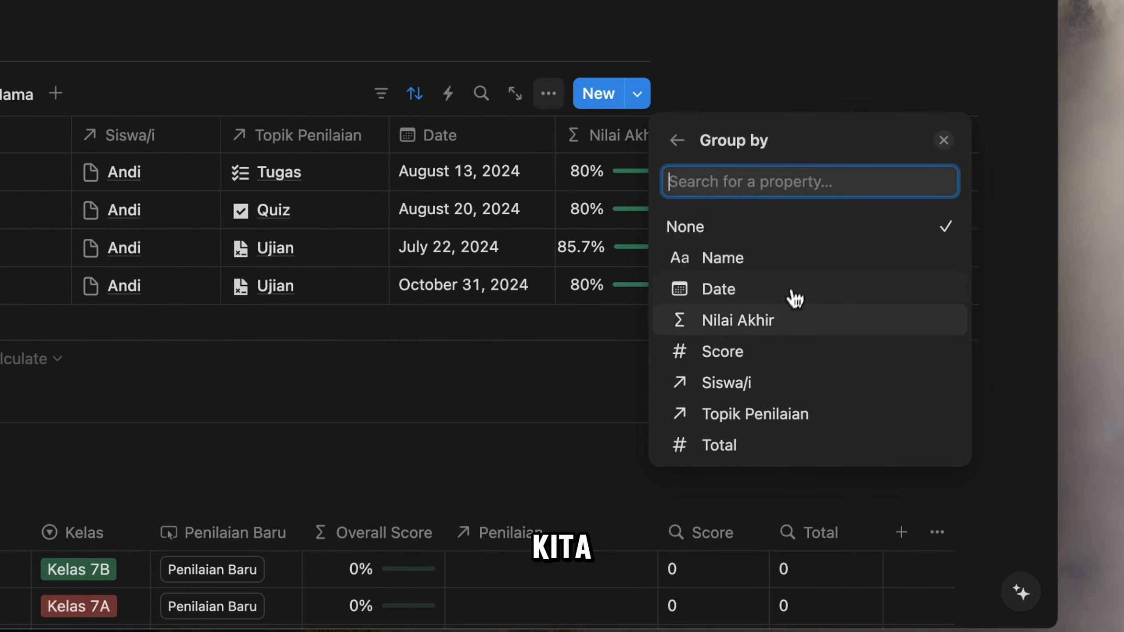
pyautogui.click(796, 394)
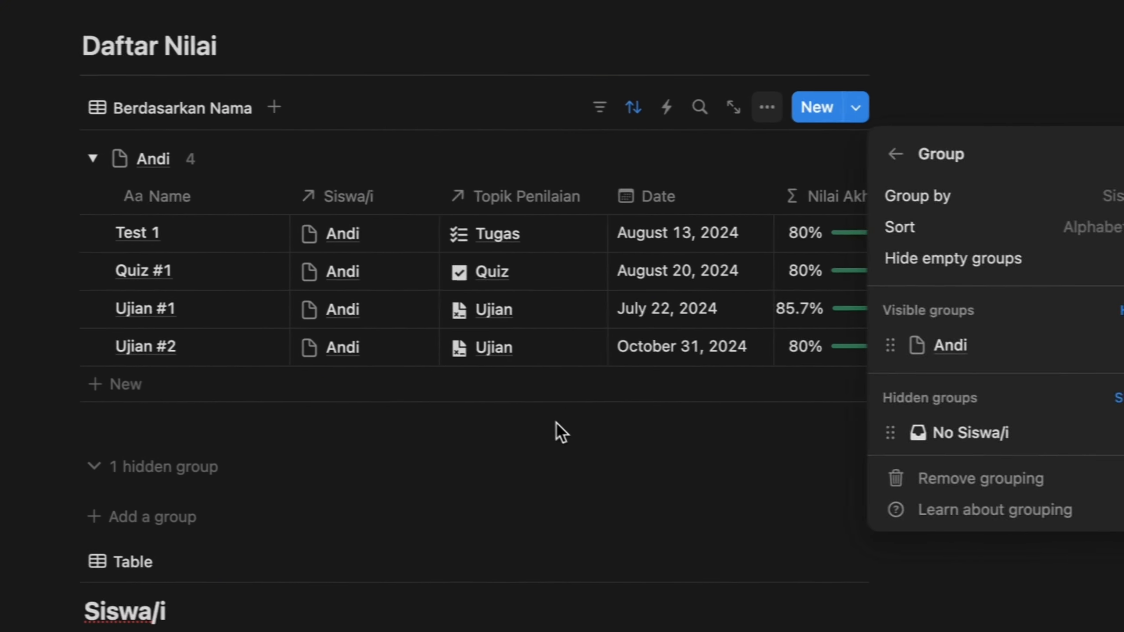
pyautogui.press('Escape')
# Duplicate the Berdasarkan Nama view and name the copy Berdasarkan Topik.
pyautogui.click(371, 212)
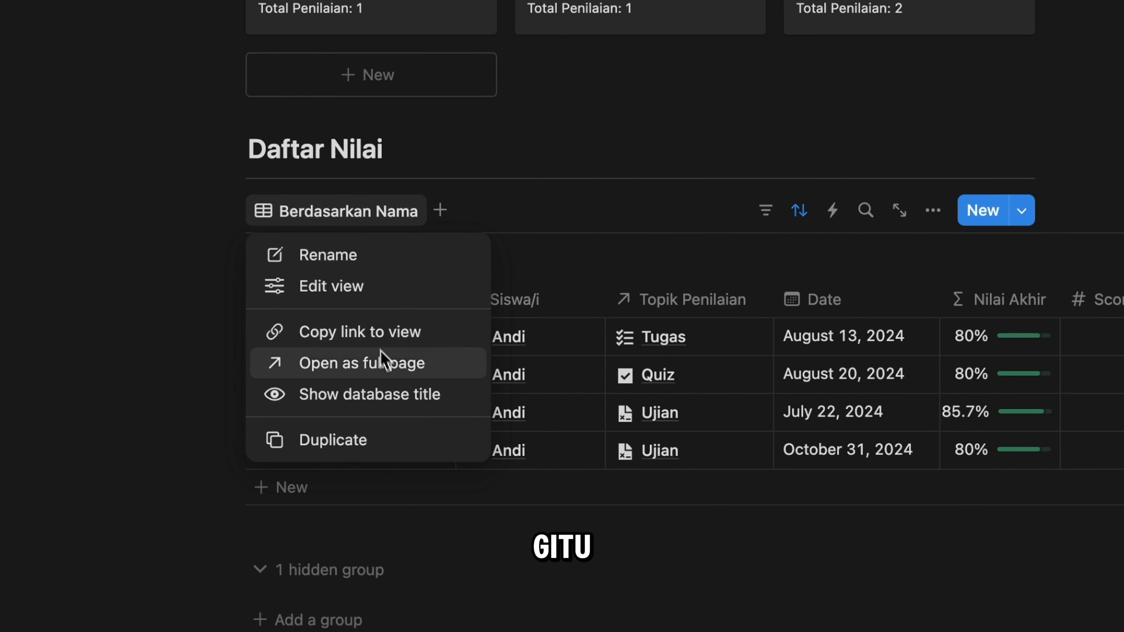
pyautogui.click(361, 440)
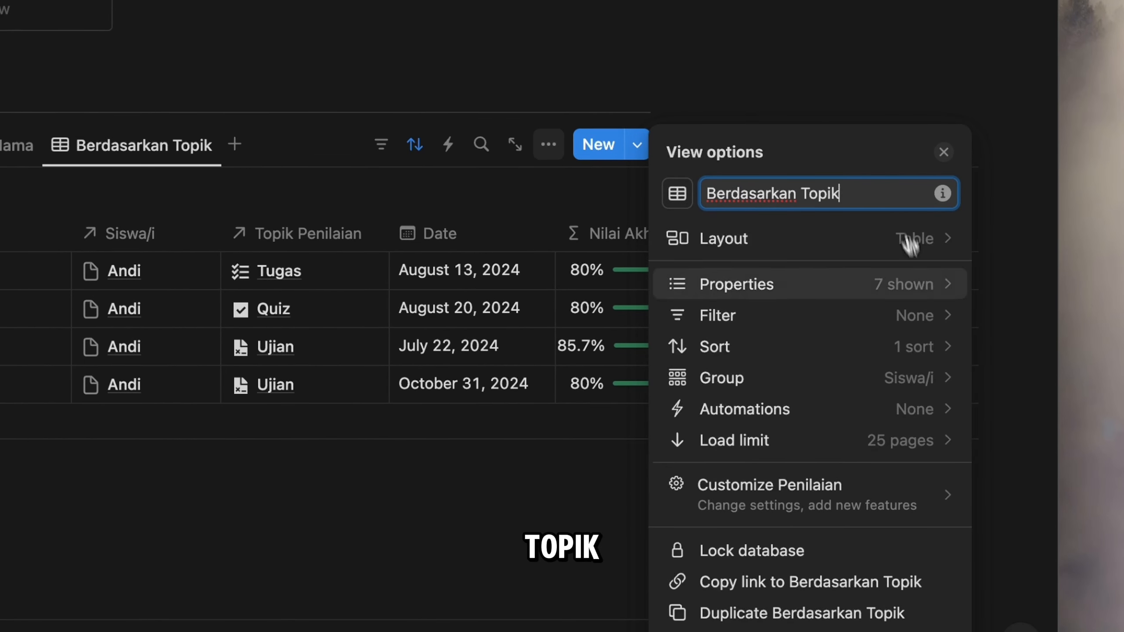
# Group the Berdasarkan Topik view by Topik Penilaian.
pyautogui.click(929, 378)
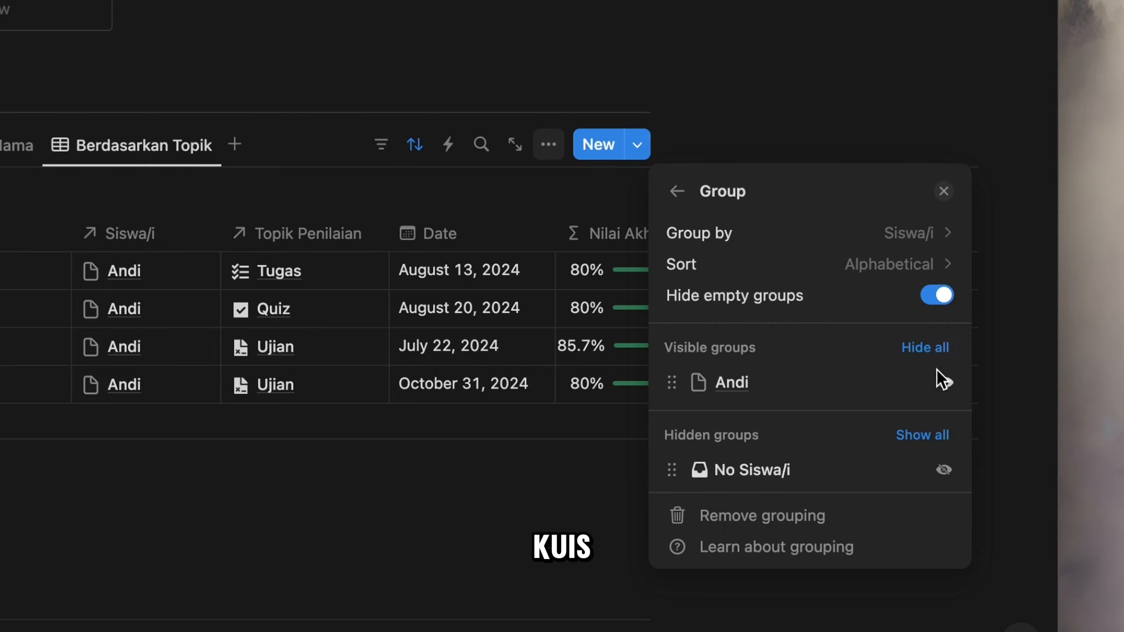
pyautogui.click(894, 247)
pyautogui.click(788, 464)
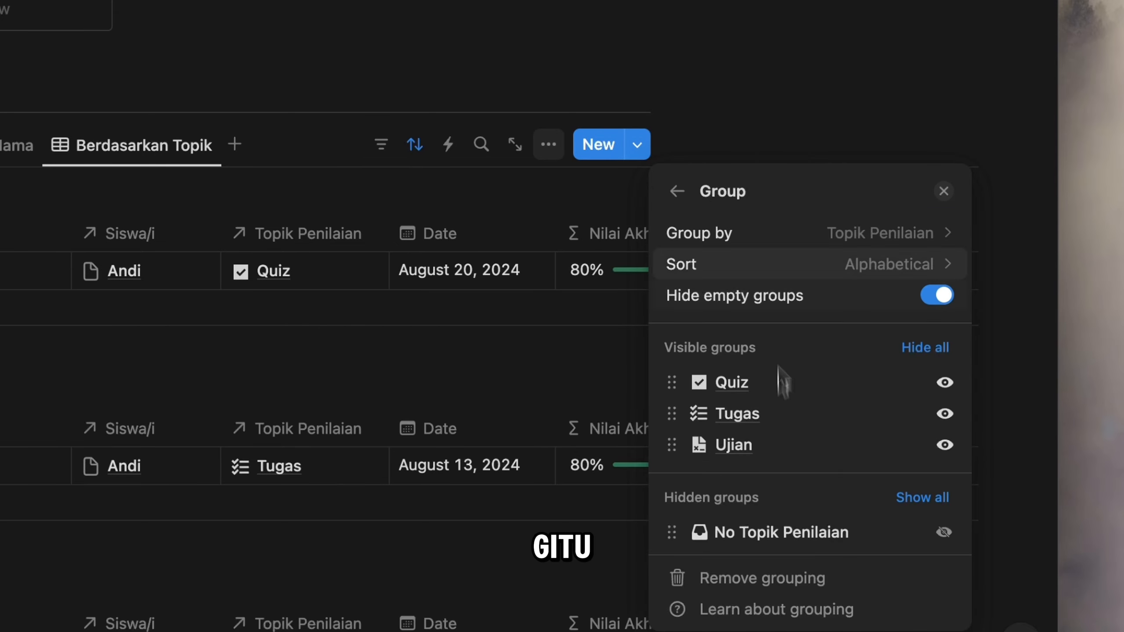
pyautogui.click(945, 324)
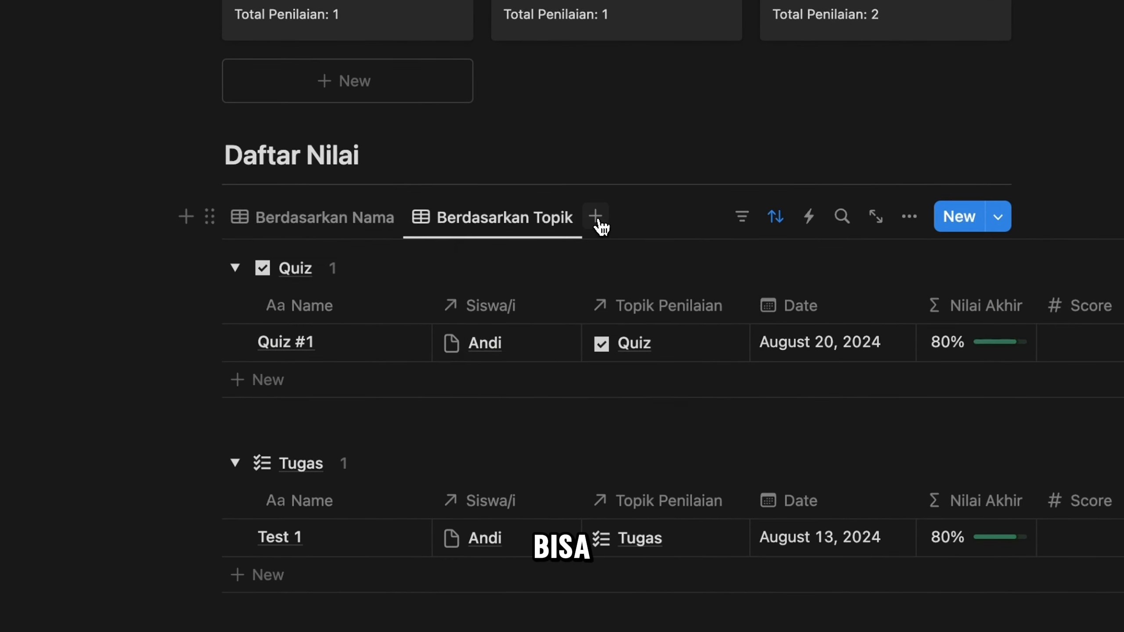
# Duplicate the Berdasarkan Topik view, name the copy Semua Nilai and make it the first view.
pyautogui.click(235, 278)
pyautogui.click(514, 219)
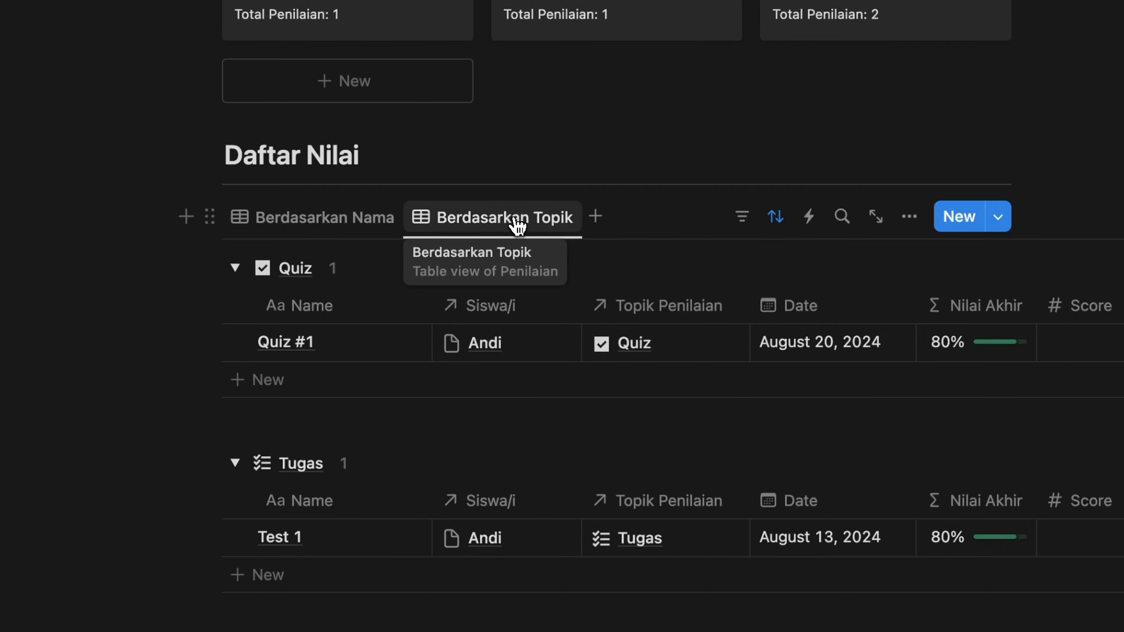
pyautogui.click(515, 226)
pyautogui.click(509, 445)
pyautogui.write('All')
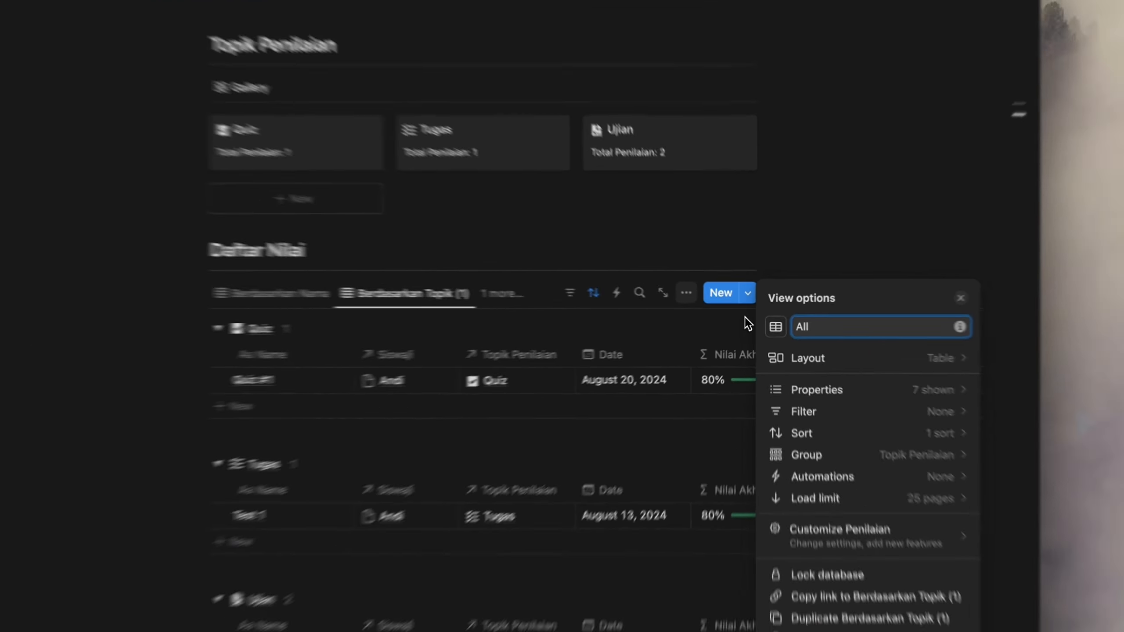
pyautogui.press('BackSpace')
pyautogui.press('BackSpace')
pyautogui.press('BackSpace')
pyautogui.write('Semua Nilai')
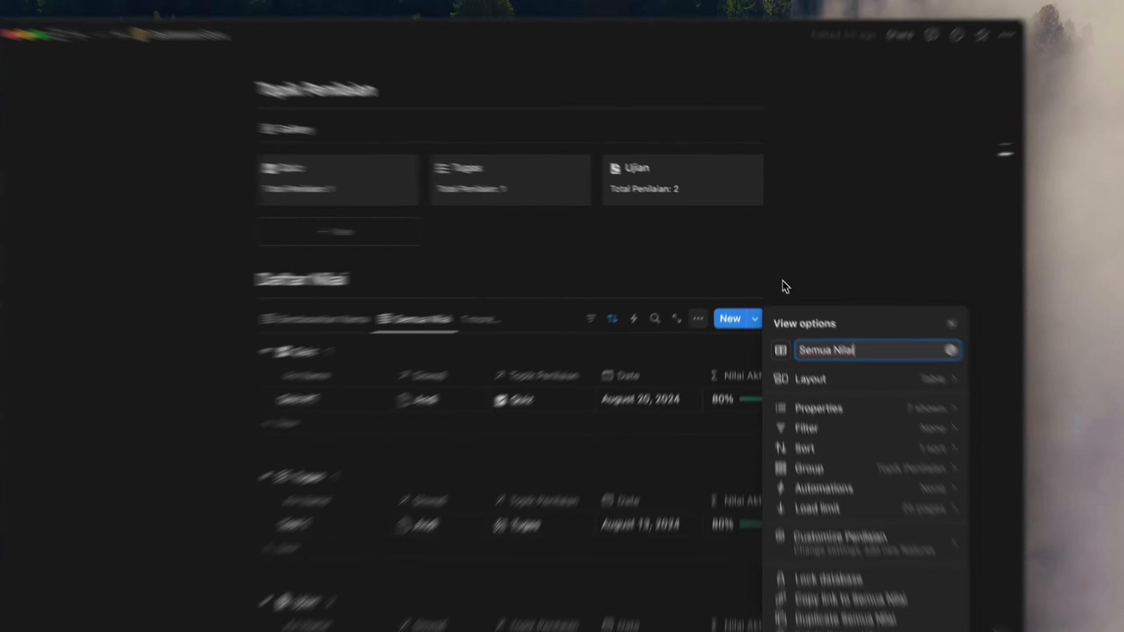
pyautogui.click(775, 271)
pyautogui.moveTo(508, 300); pyautogui.dragTo(400, 300)
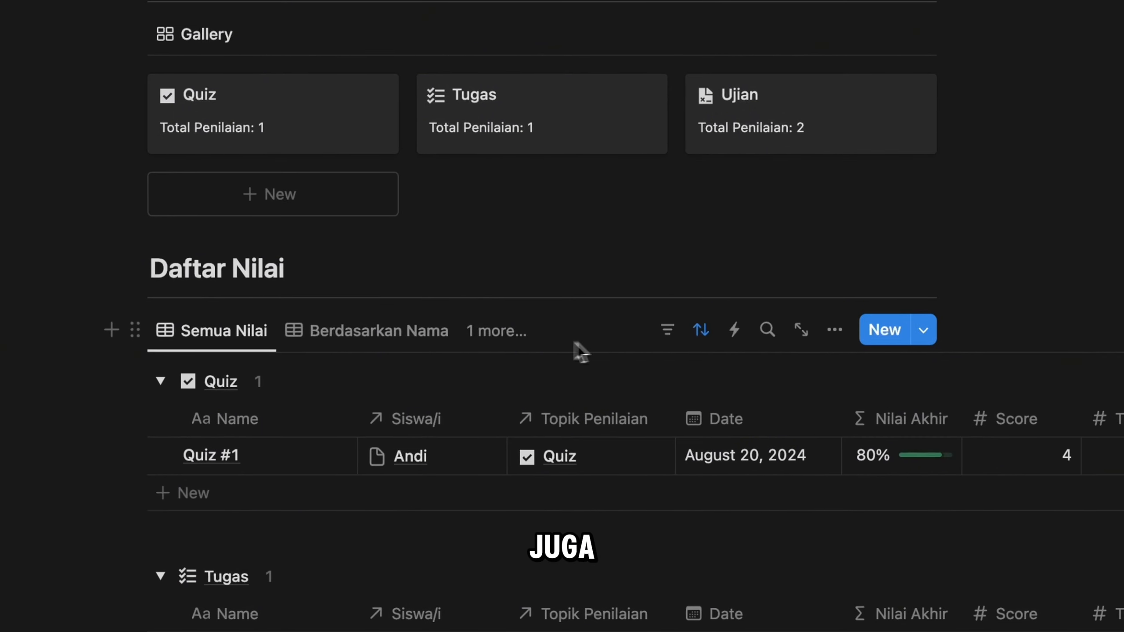
# Remove the grouping from the Semua Nilai view and slightly narrow its Date column.
pyautogui.click(379, 331)
pyautogui.click(509, 339)
pyautogui.press('Escape')
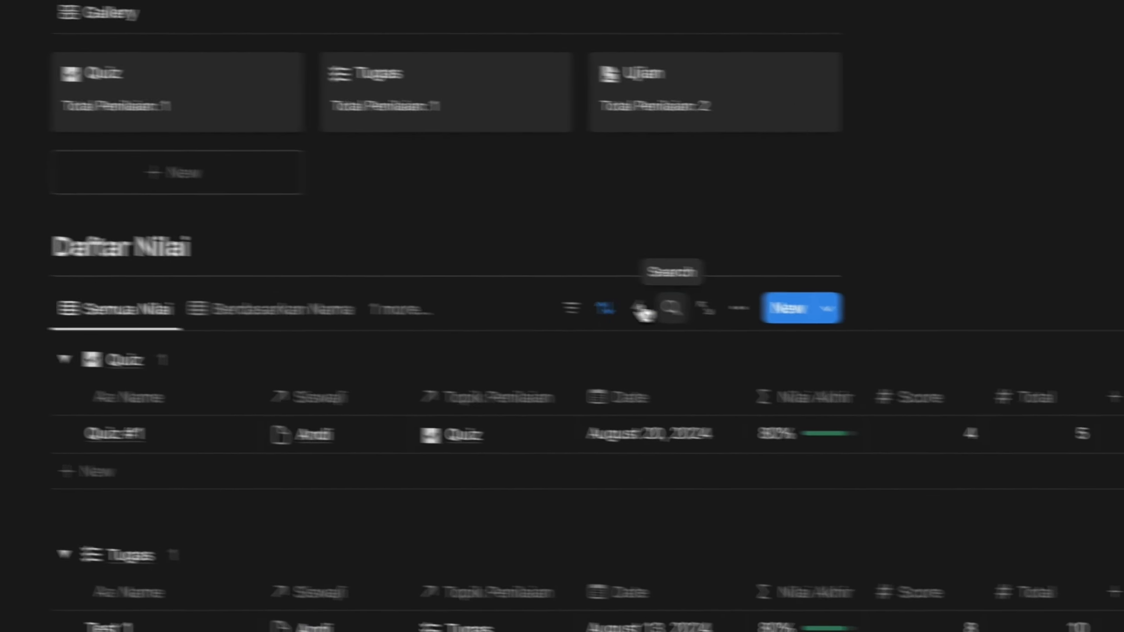
pyautogui.click(738, 308)
pyautogui.click(936, 348)
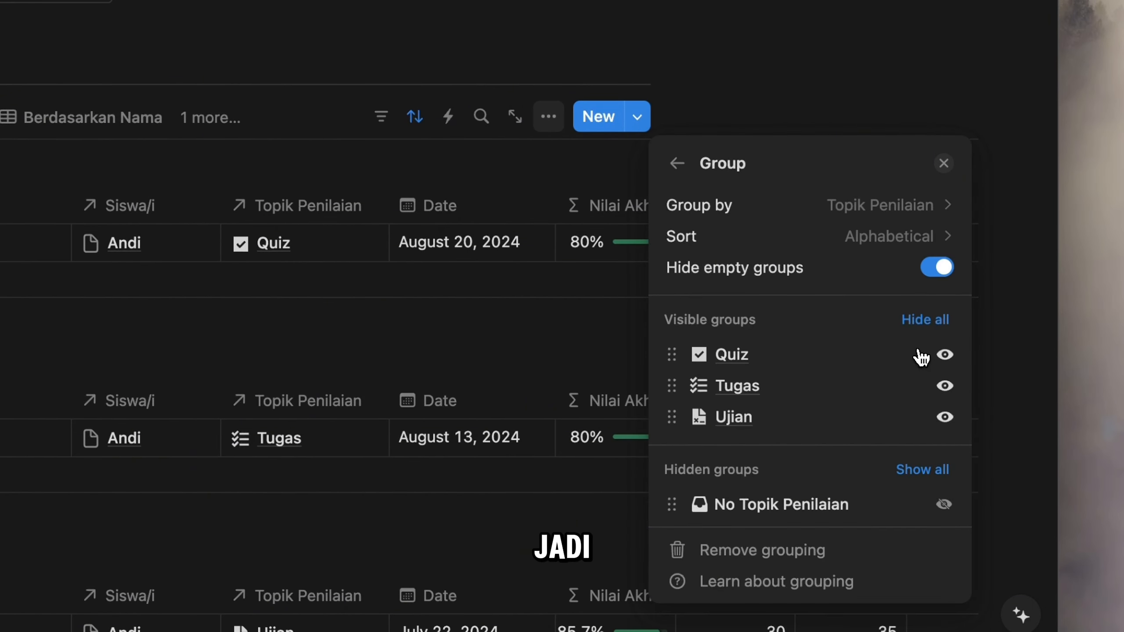
pyautogui.click(763, 550)
pyautogui.click(597, 309)
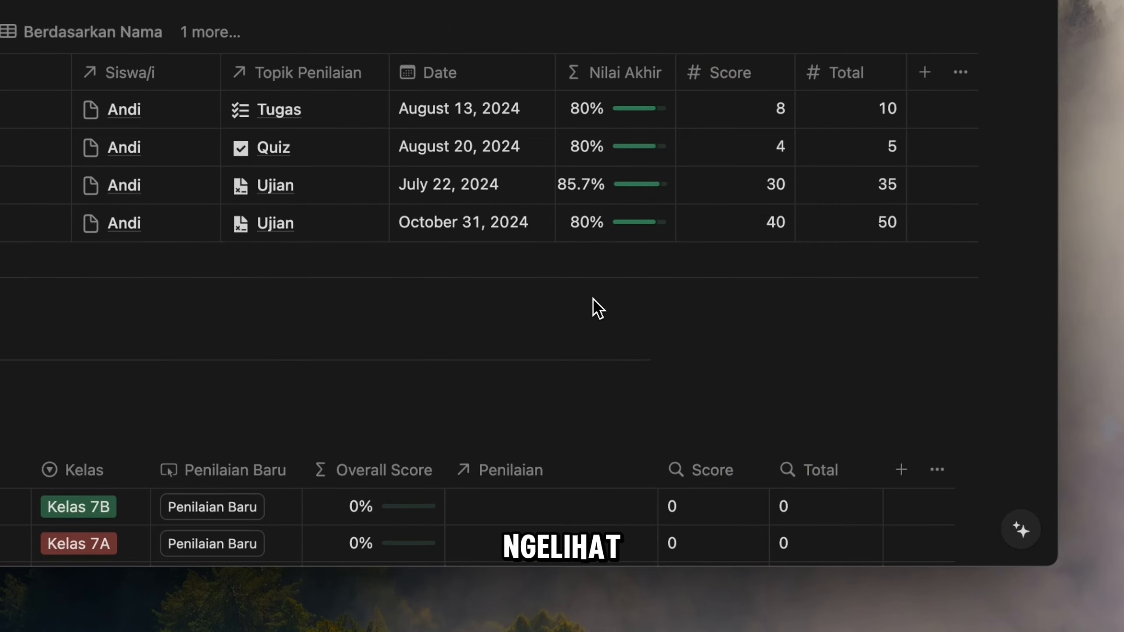
pyautogui.moveTo(556, 71); pyautogui.dragTo(545, 72)
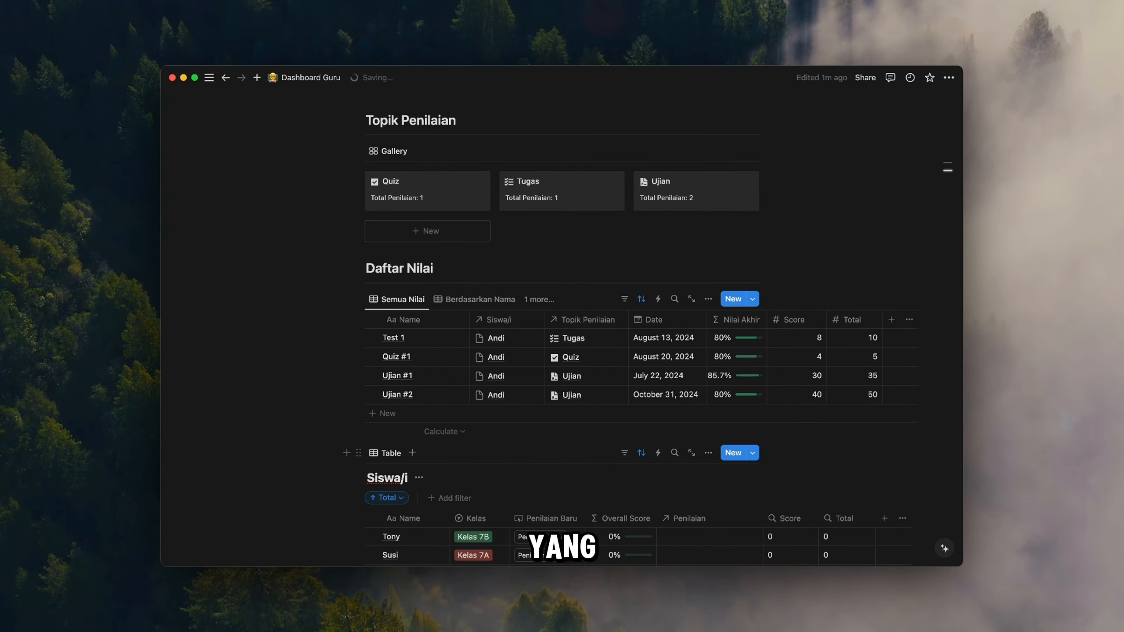
# Create a new assessment for the Kelas 7B student from the Siswa/i table, titled Quiz #1 and dated August 13, 2024.
pyautogui.scroll(-3, 501, 470)
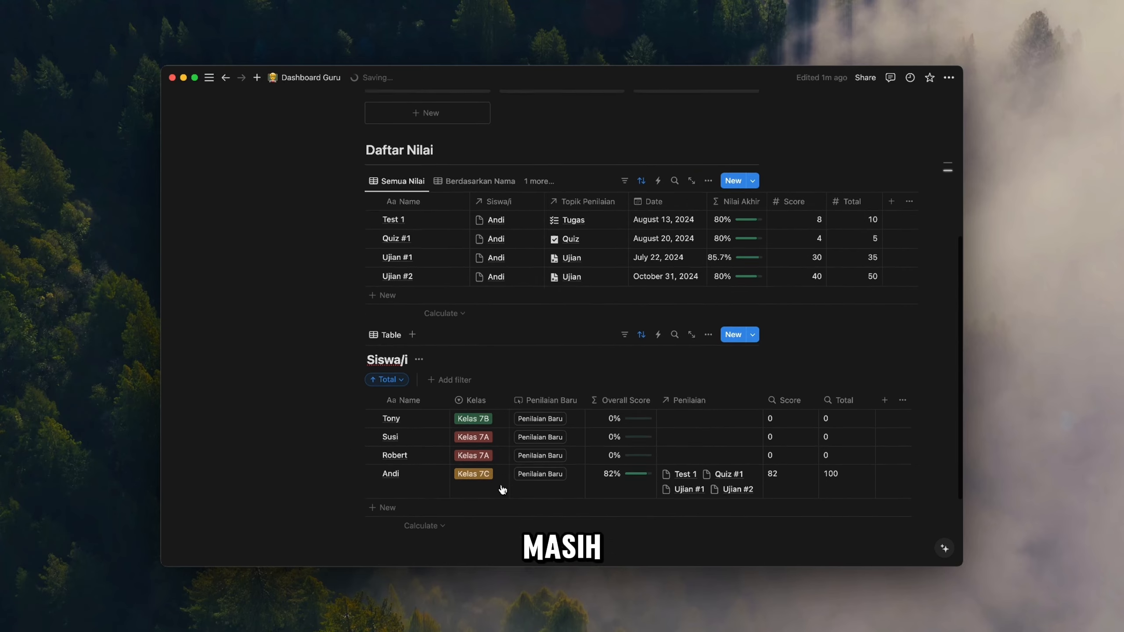
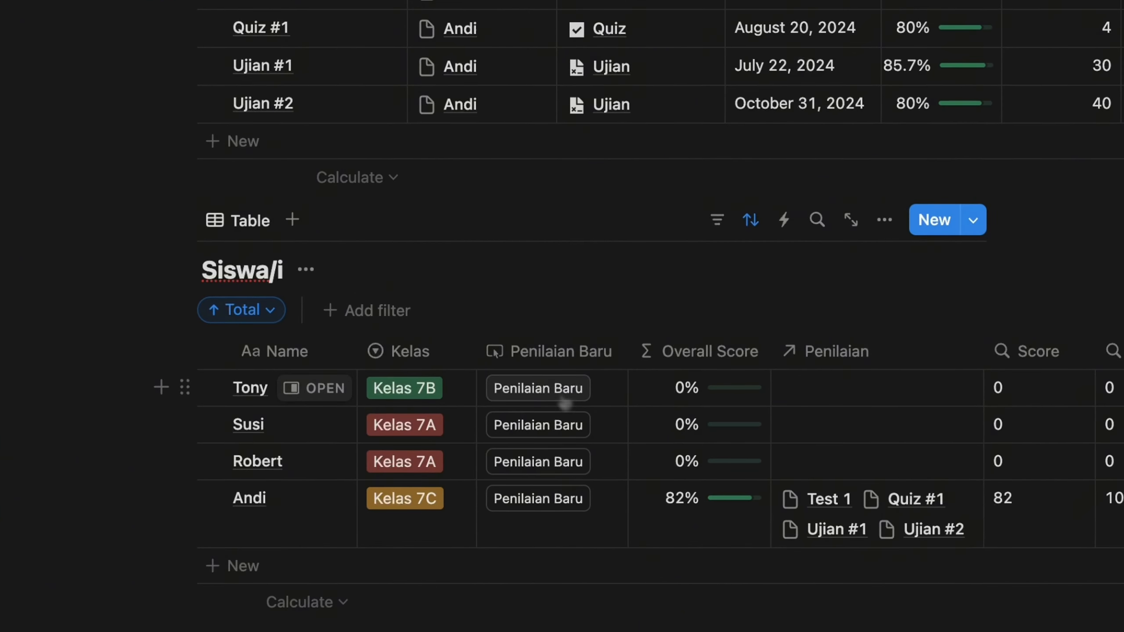
pyautogui.click(541, 416)
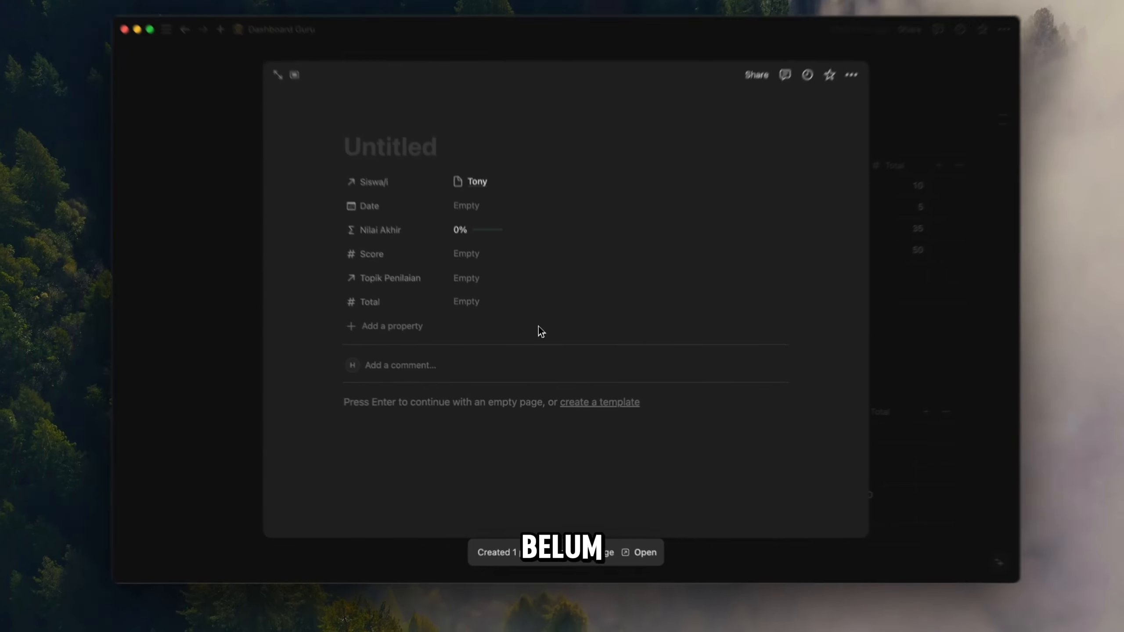
pyautogui.write('Quiz #1')
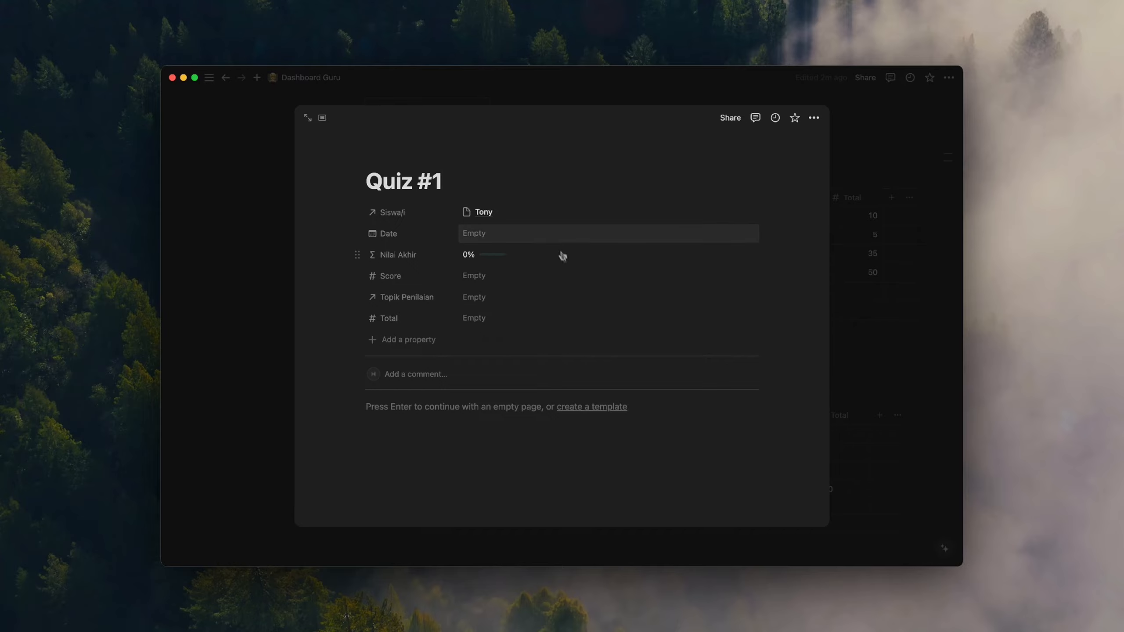
pyautogui.click(552, 234)
pyautogui.click(503, 350)
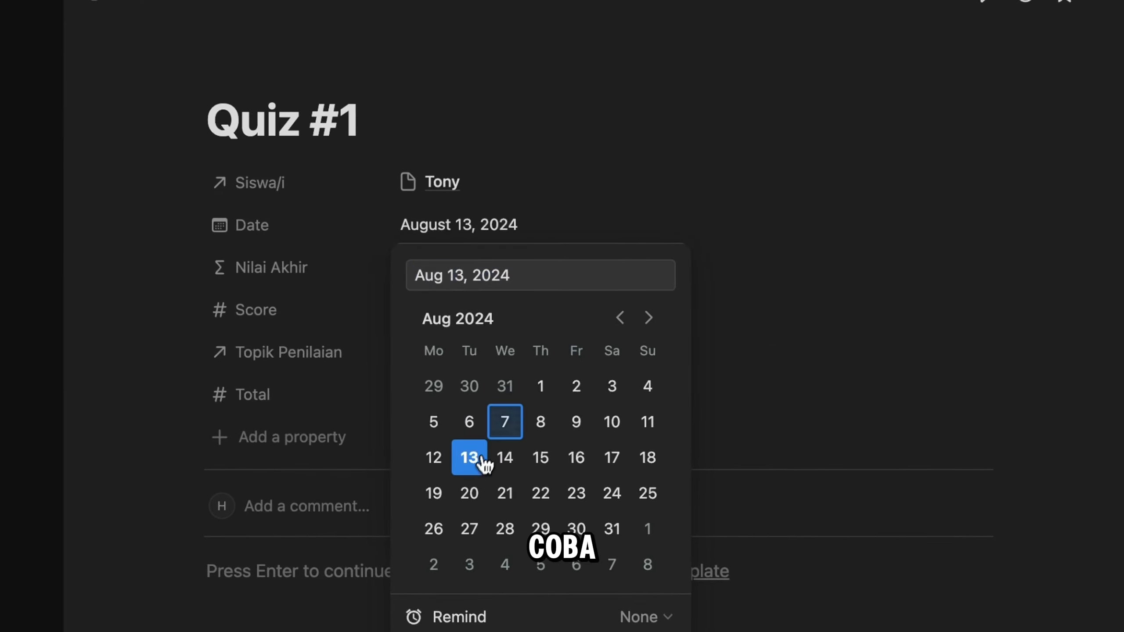
pyautogui.press('Escape')
# Give the Kelas 7B student's Quiz #1 a Score of 4, the topic Quiz and a Total of 5.
pyautogui.click(510, 386)
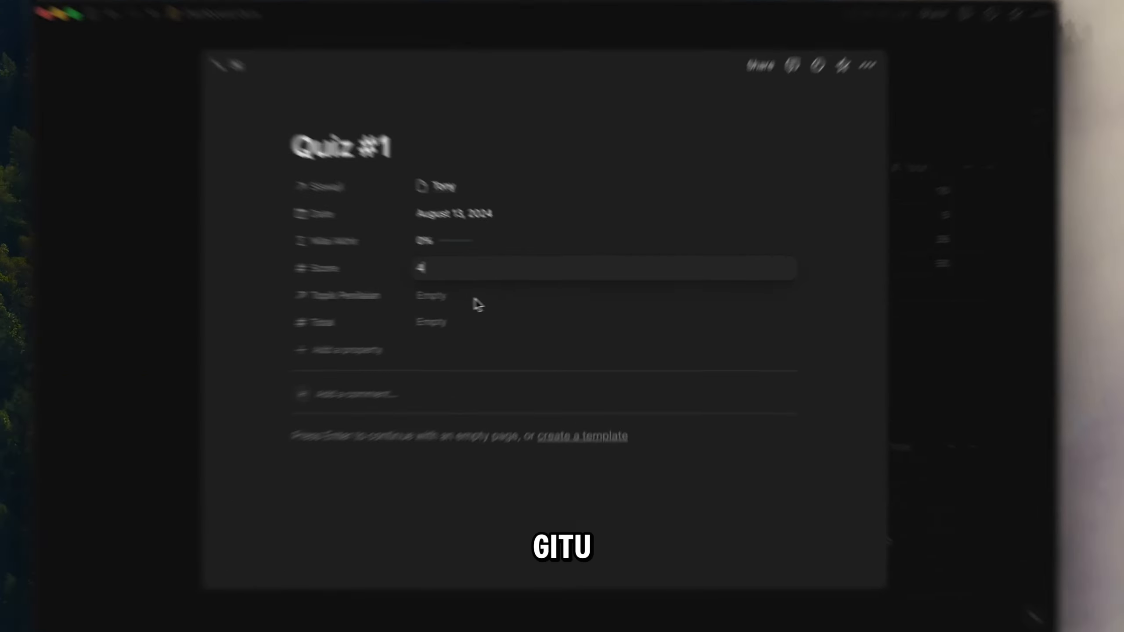
pyautogui.click(510, 304)
pyautogui.click(401, 376)
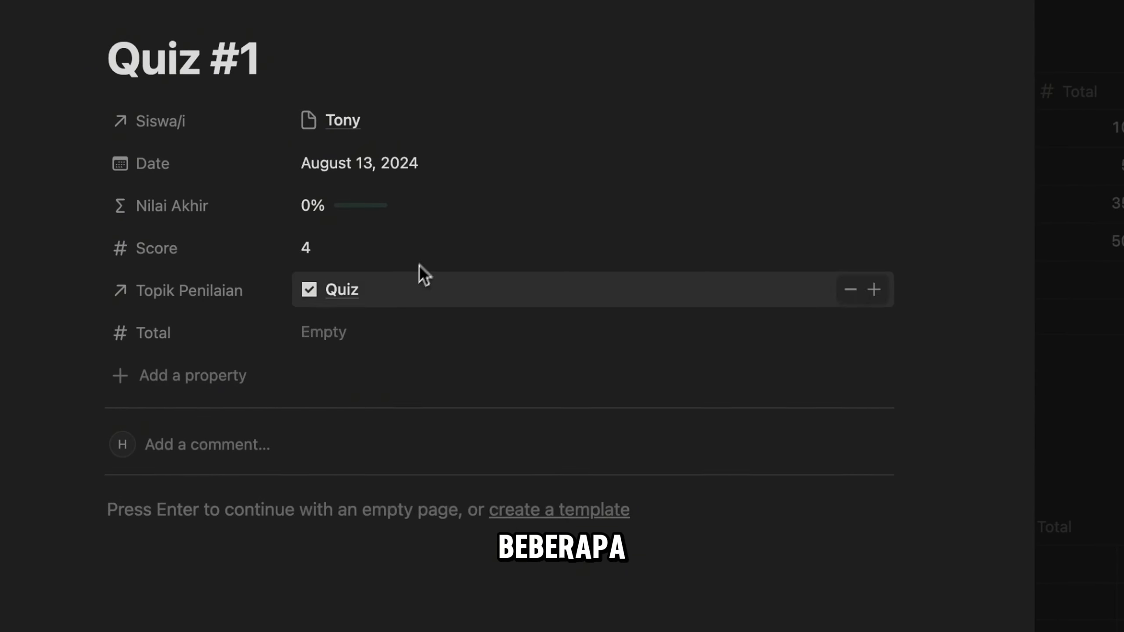
pyautogui.click(391, 344)
pyautogui.write('5')
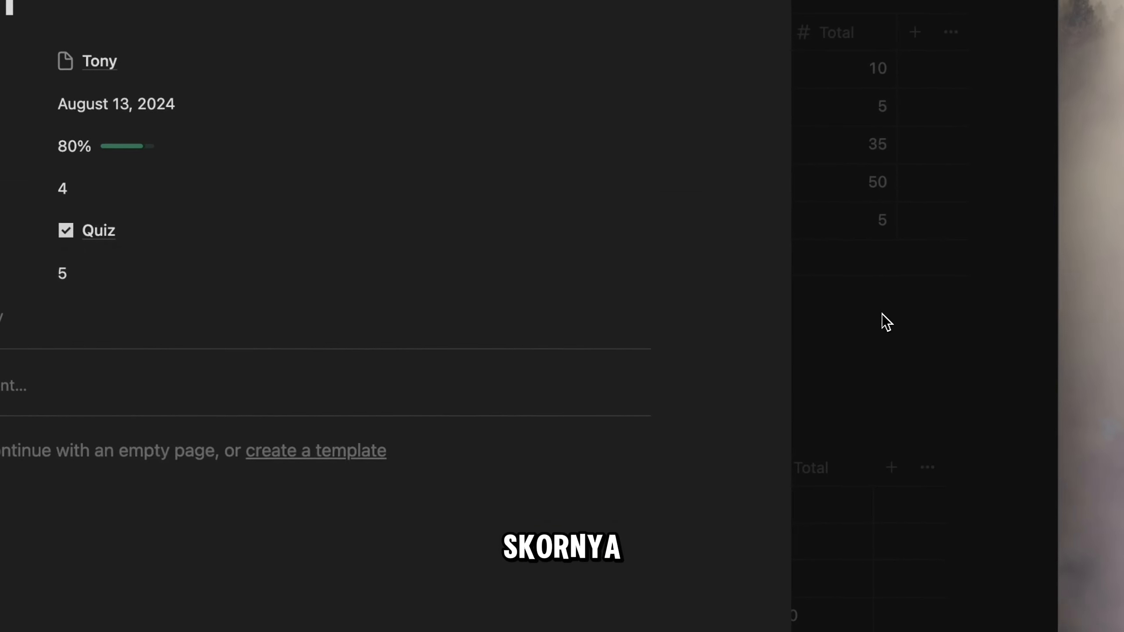
pyautogui.click(907, 327)
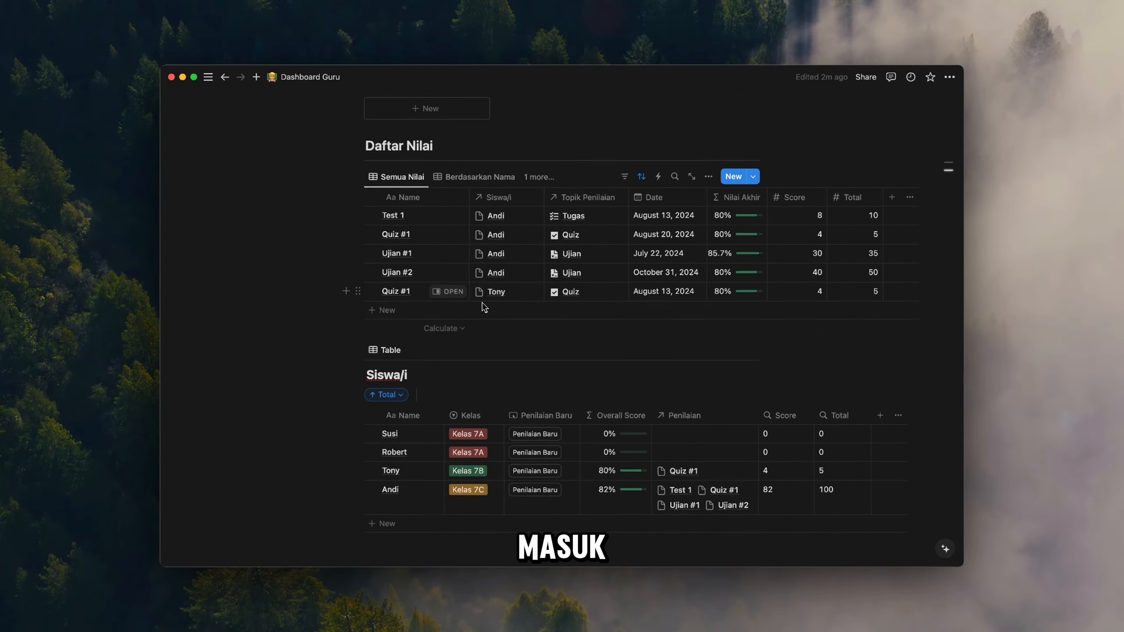
# Show the Berdasarkan Nama view and create an assessment for the second Kelas 7A student, titled Quiz #1 and dated August 13, 2024.
pyautogui.click(449, 135)
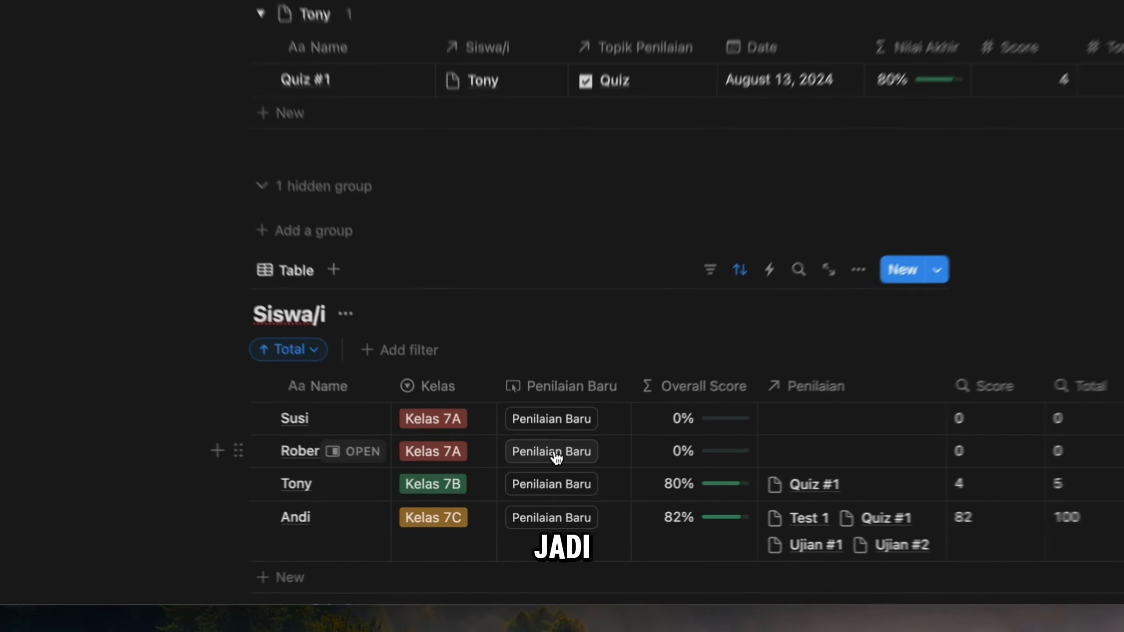
pyautogui.click(535, 480)
pyautogui.write('Quiz')
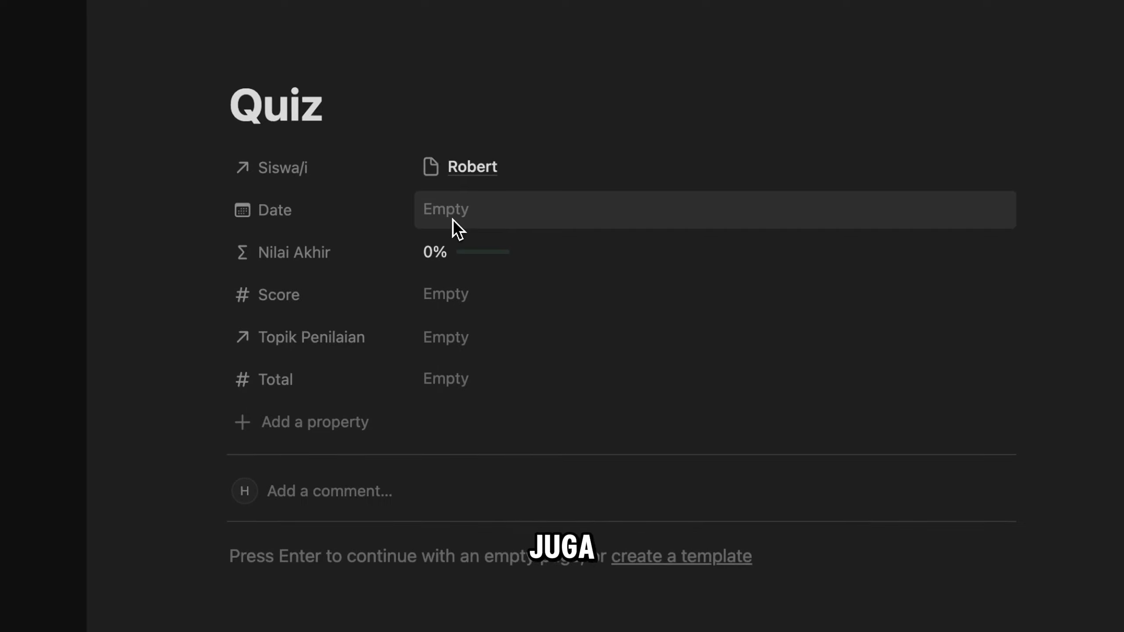
pyautogui.write(' #1')
pyautogui.click(622, 221)
pyautogui.click(503, 448)
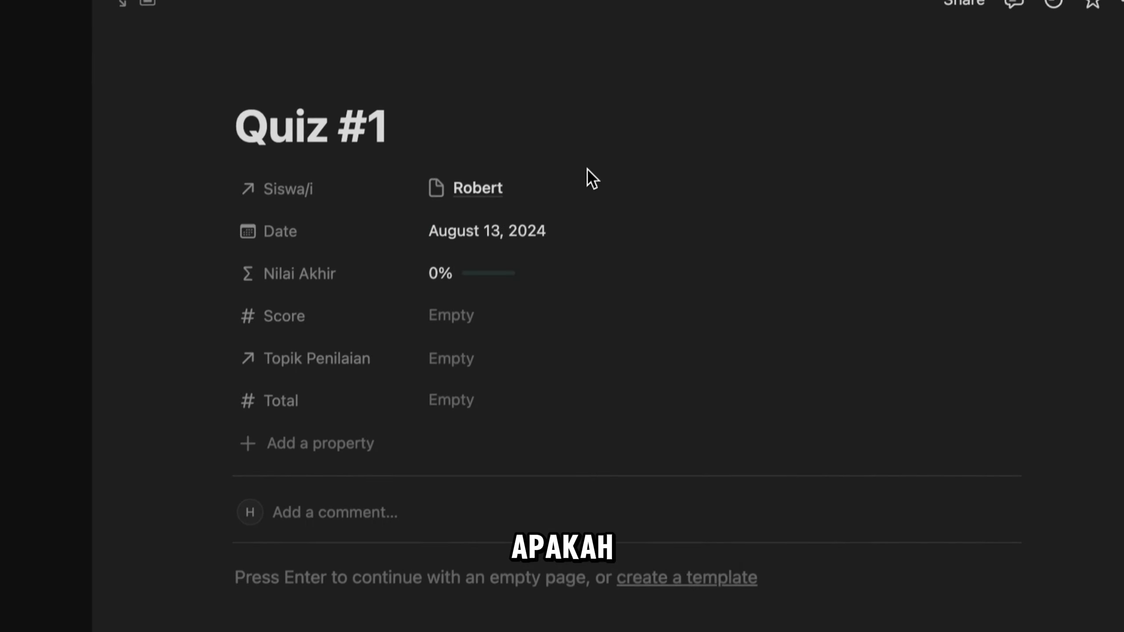
# Fill in the second Kelas 7A student's Quiz #1 with Score 4, topic Quiz and Total 5.
pyautogui.click(541, 298)
pyautogui.click(502, 372)
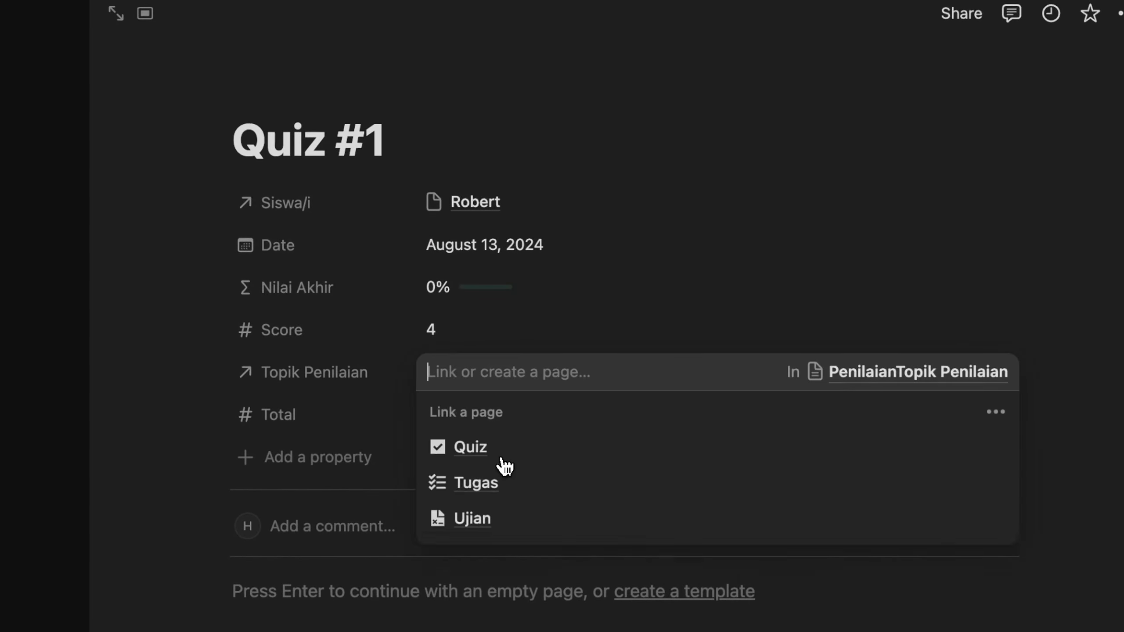
pyautogui.click(500, 454)
pyautogui.click(512, 423)
pyautogui.write('5')
pyautogui.press('Return')
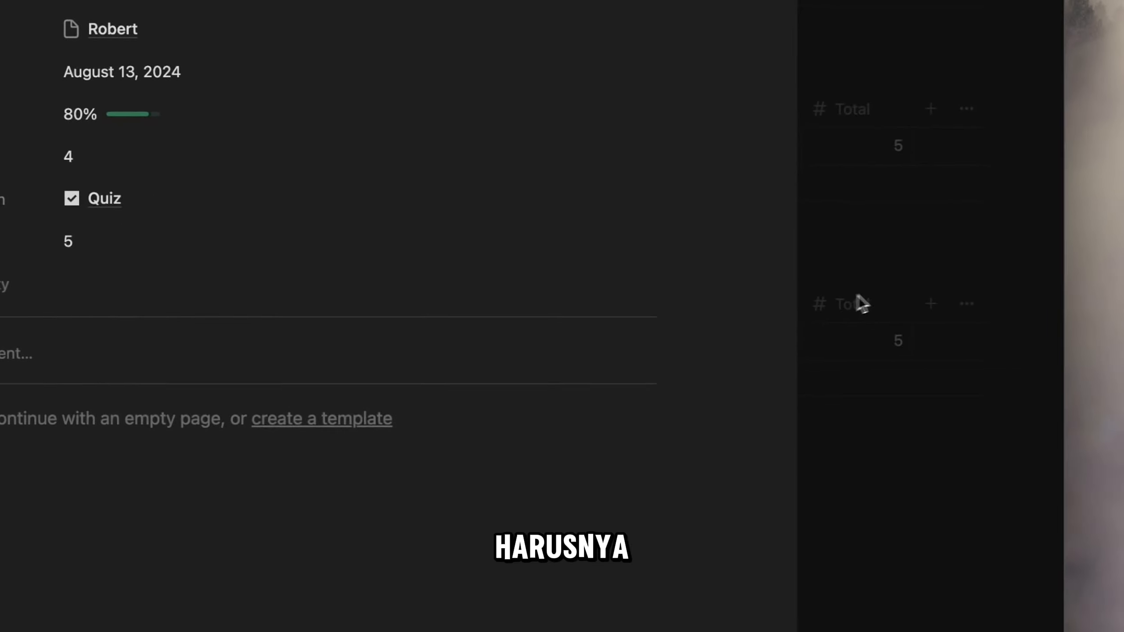
pyautogui.click(859, 304)
pyautogui.scroll(-4, 536, 341)
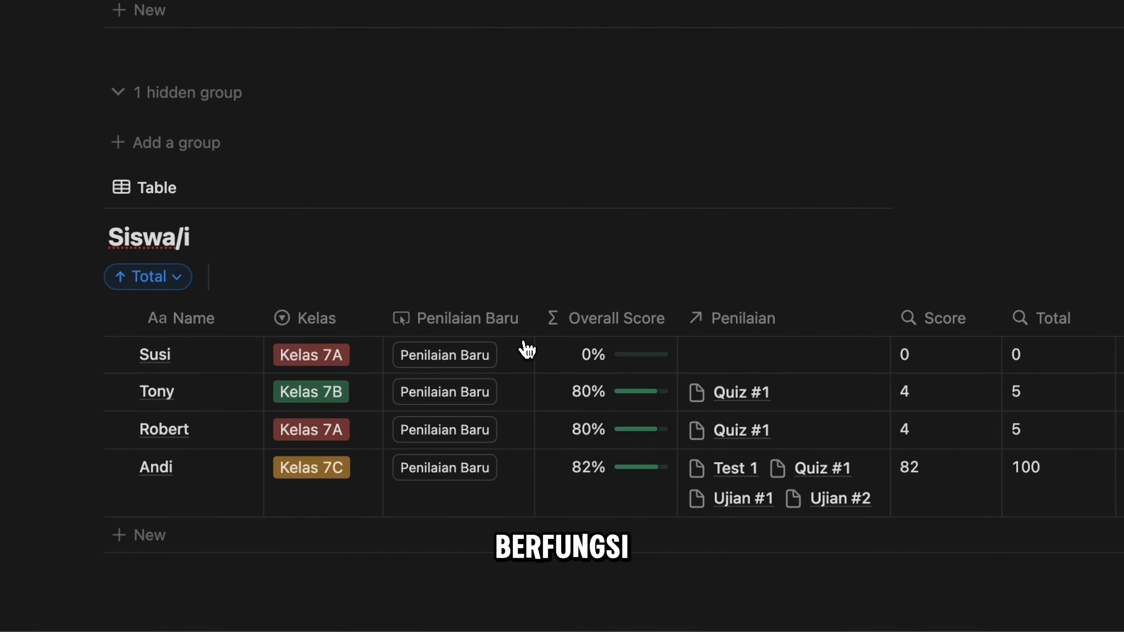
# Create another assessment for the same Kelas 7A student, again titled Quiz #1 and dated August 13, 2024.
pyautogui.click(479, 442)
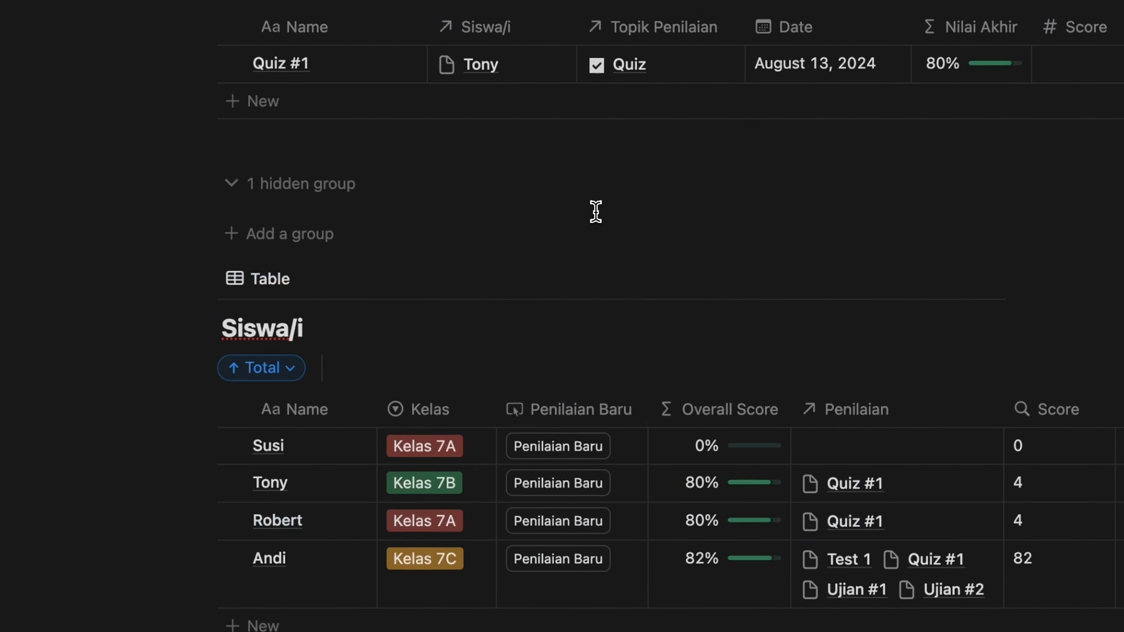
pyautogui.write('Au')
pyautogui.press('BackSpace')
pyautogui.press('BackSpace')
pyautogui.write('Quiz #1')
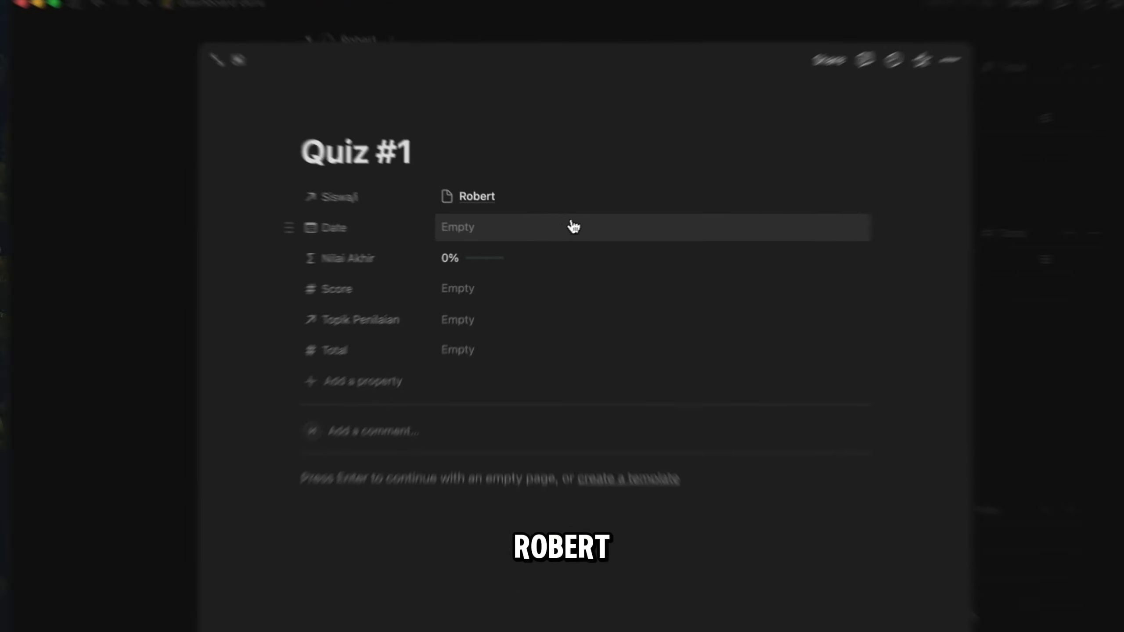
pyautogui.click(553, 233)
pyautogui.click(497, 350)
pyautogui.click(546, 236)
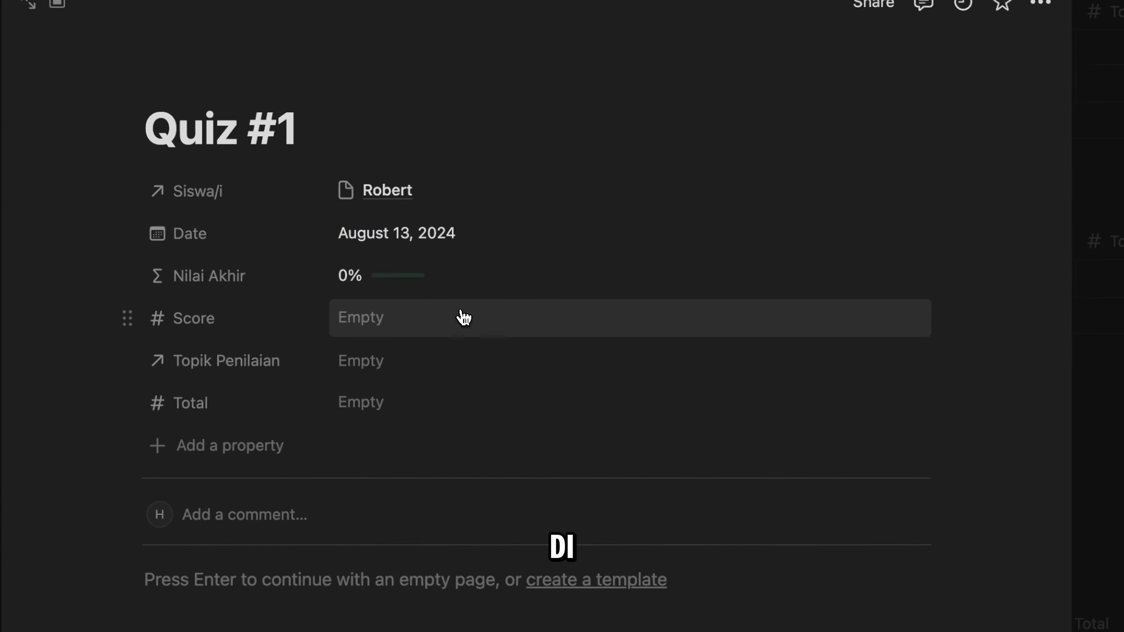
# Complete the additional Quiz #1 record with Score 4, Total 5 and topic Quiz.
pyautogui.click(462, 312)
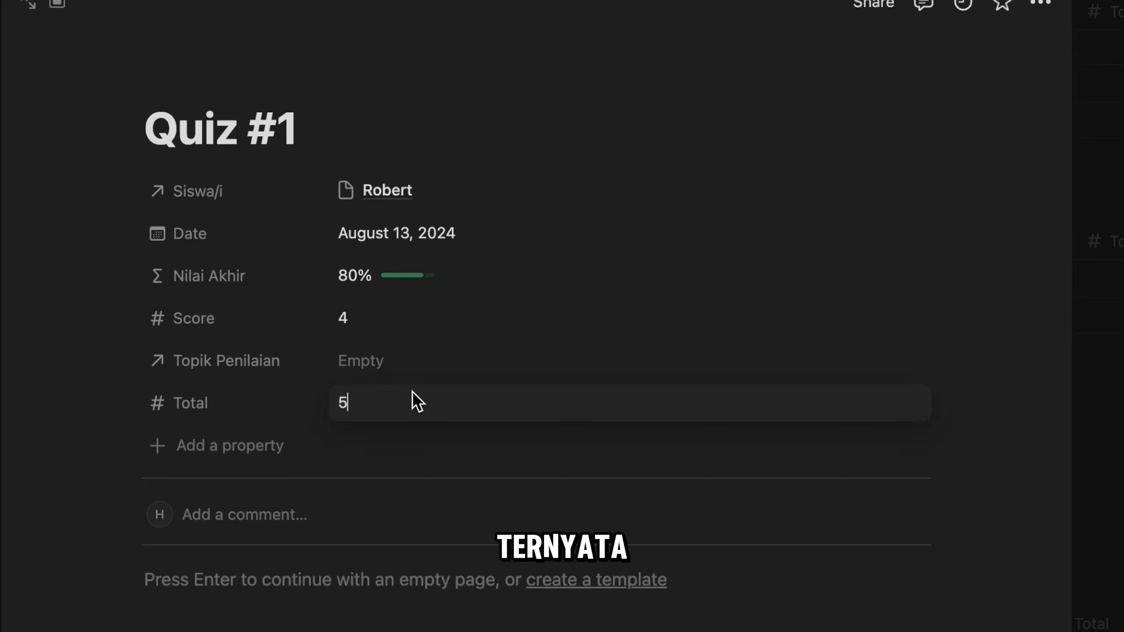
pyautogui.click(401, 361)
pyautogui.click(415, 435)
pyautogui.press('Escape')
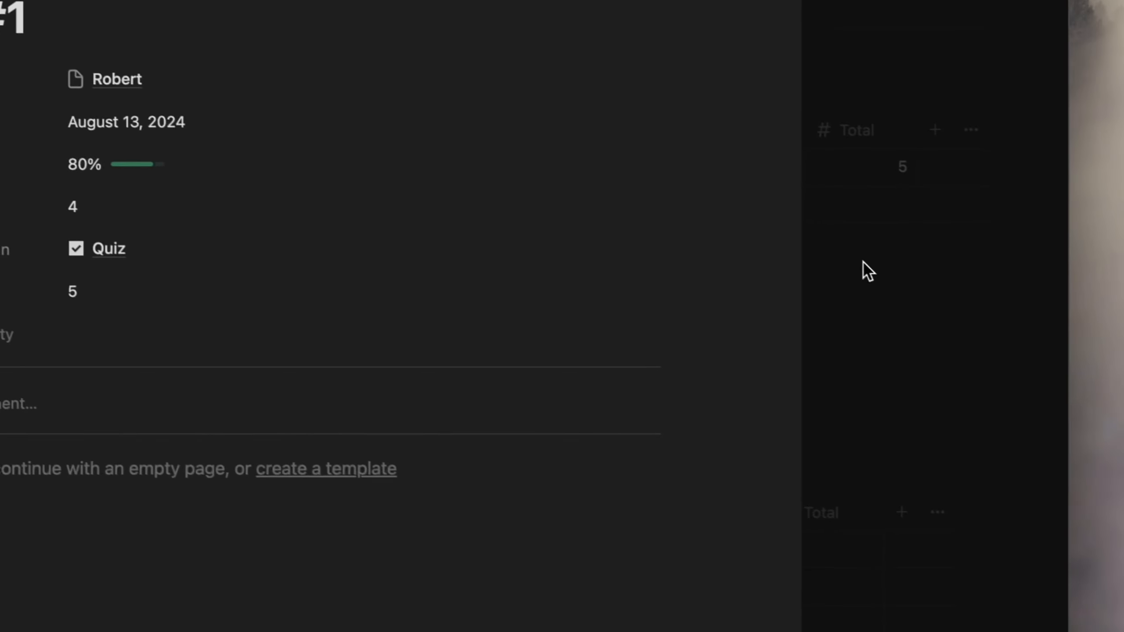
pyautogui.click(863, 262)
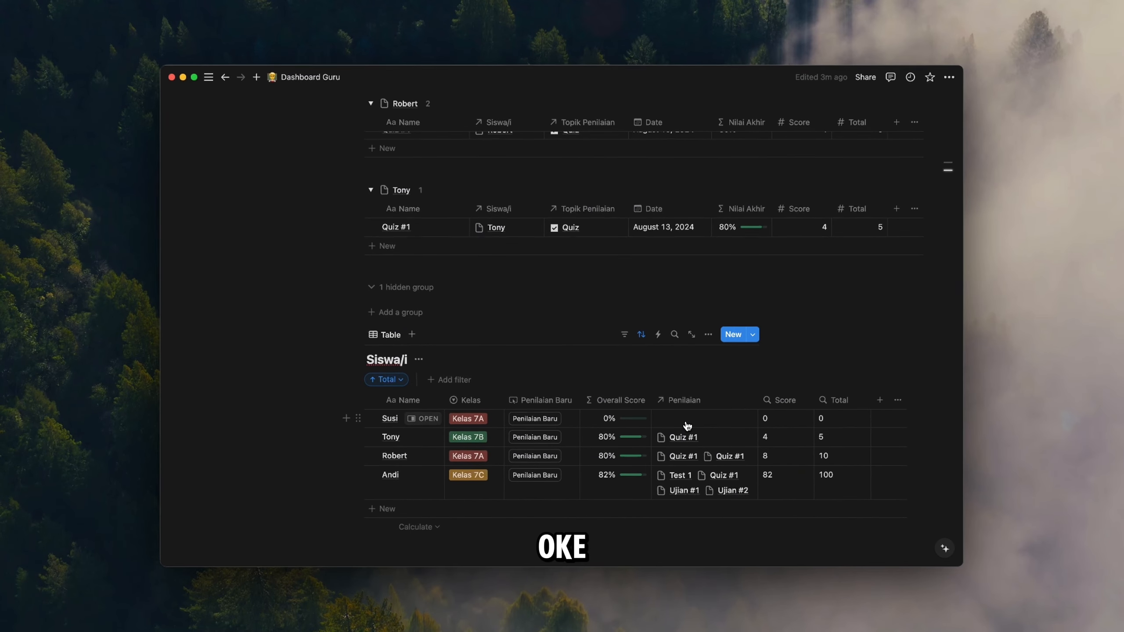
# Open the Quiz #1 assessment linked twice to the Kelas 7A student and check that student's page.
pyautogui.click(726, 465)
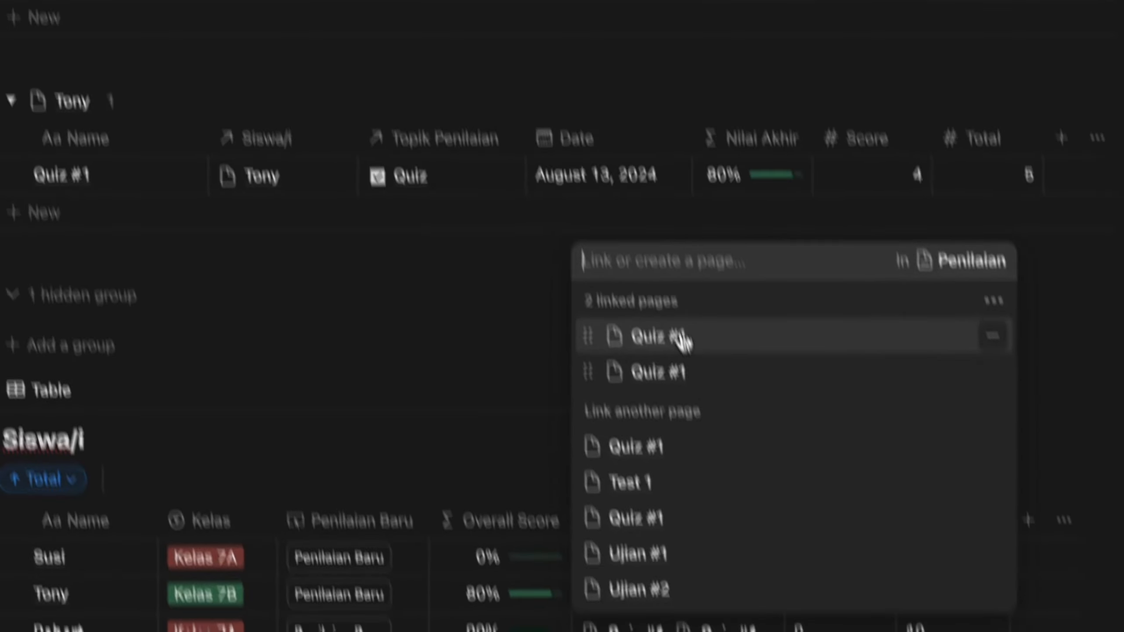
pyautogui.click(702, 495)
pyautogui.click(775, 228)
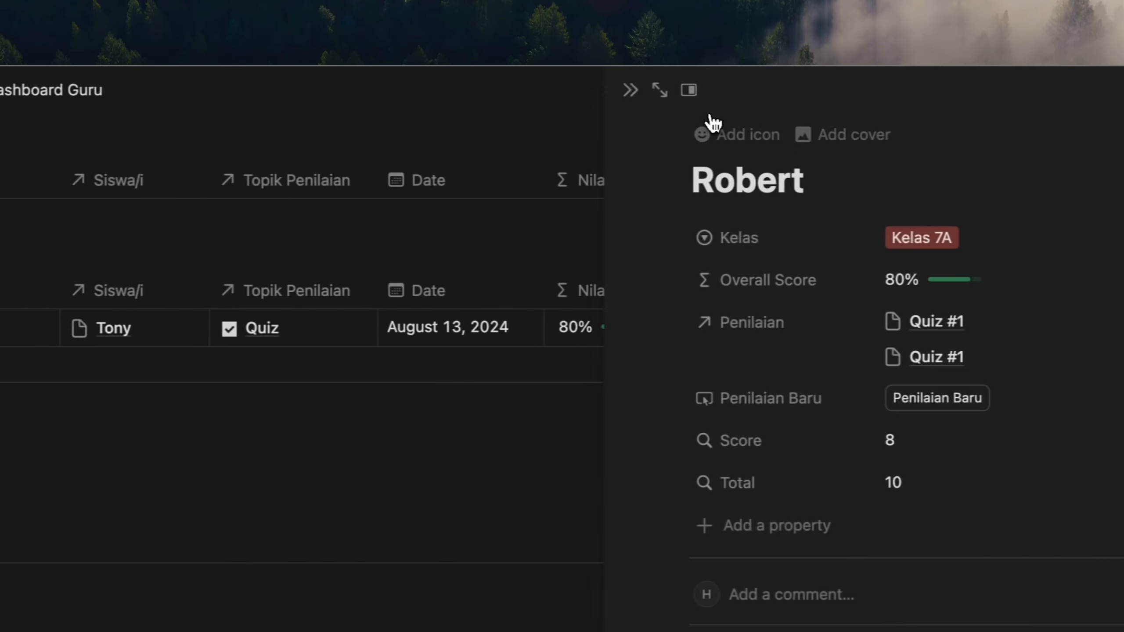
pyautogui.click(214, 90)
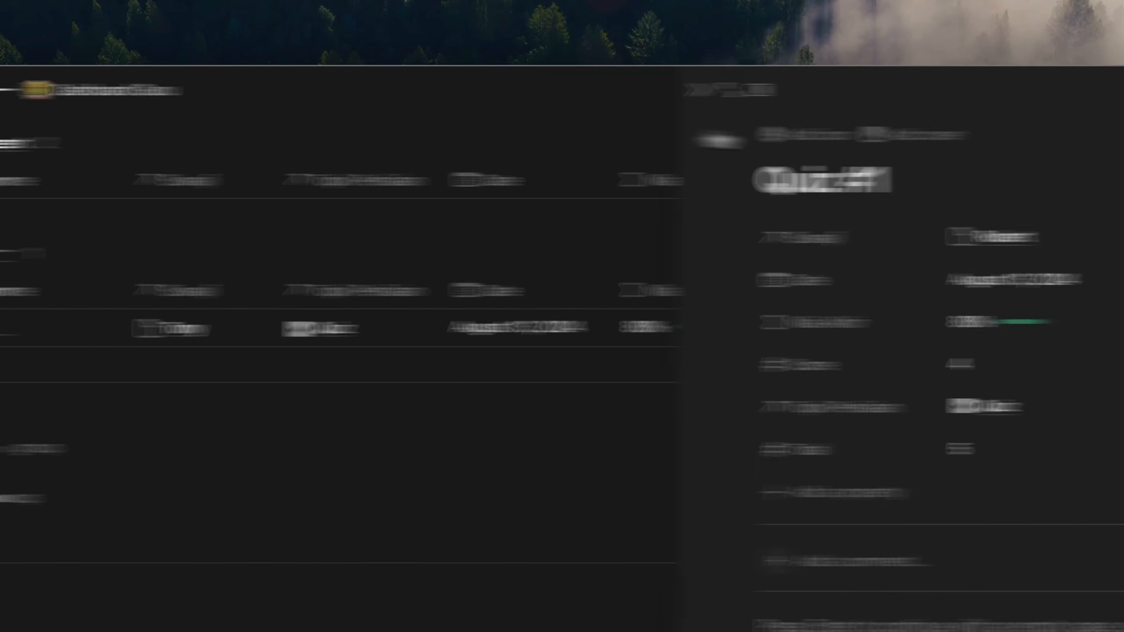
# Link the unassigned Quiz #1 assessment to the Kelas 7A student who lacks one and close the record.
pyautogui.click(918, 237)
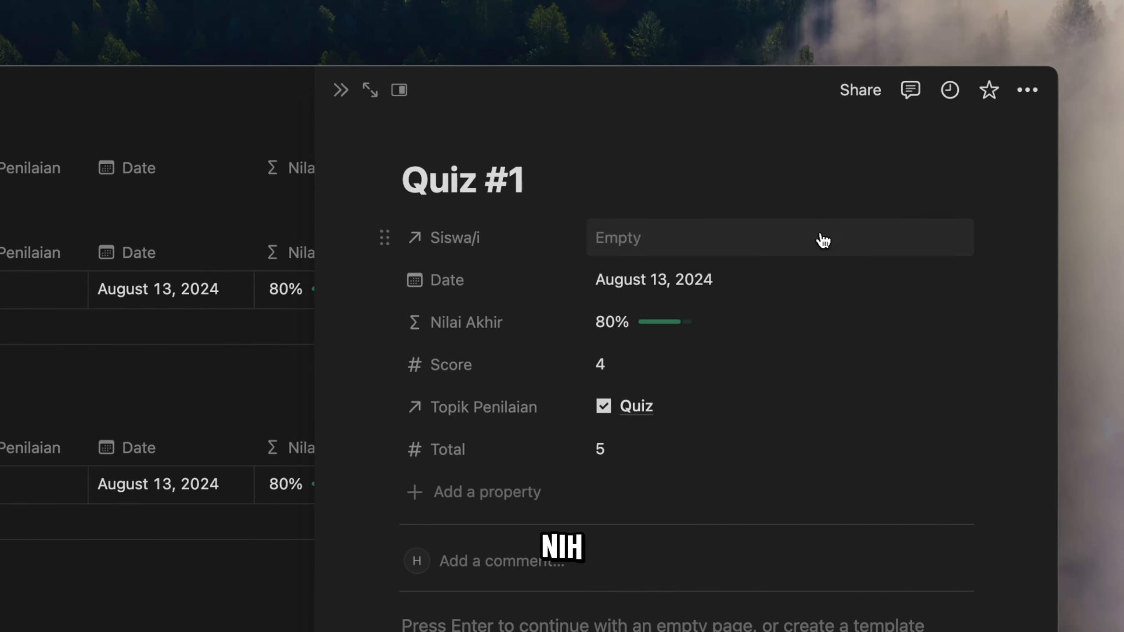
pyautogui.click(821, 239)
pyautogui.click(707, 411)
pyautogui.click(340, 90)
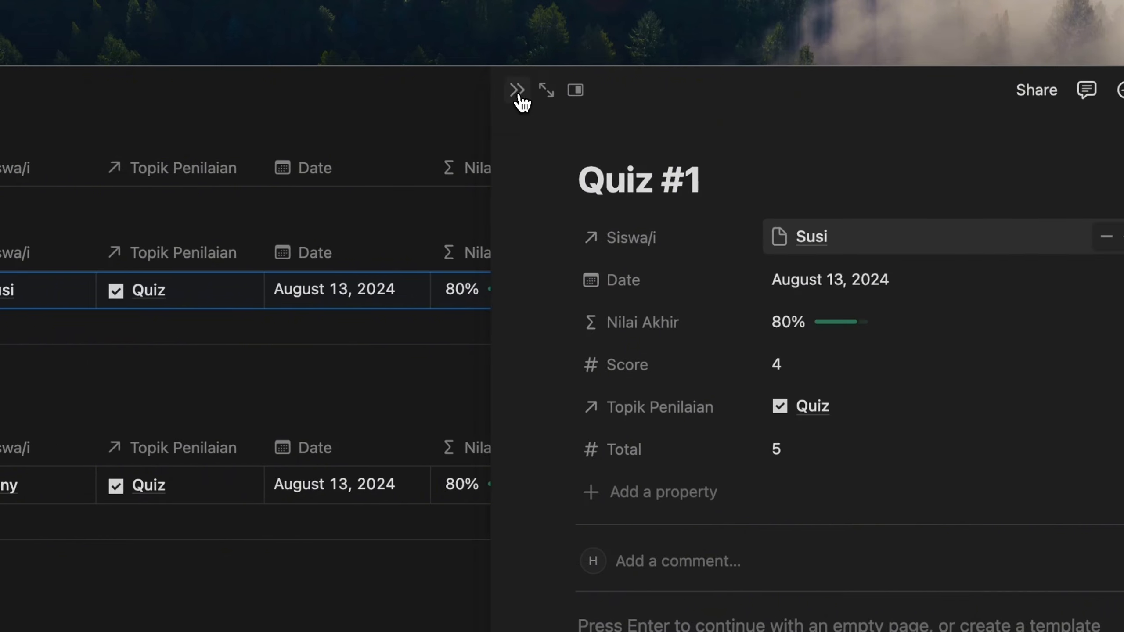
pyautogui.click(340, 90)
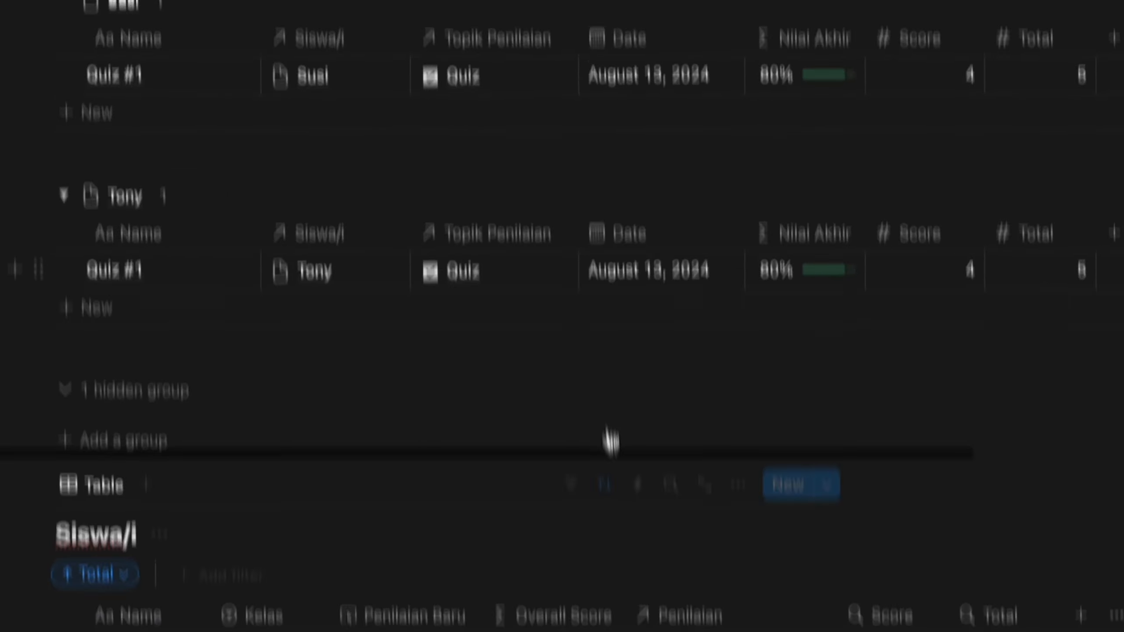
# Create a new template for the Penilaian database and give it the checkmark square icon.
pyautogui.scroll(10, 646, 465)
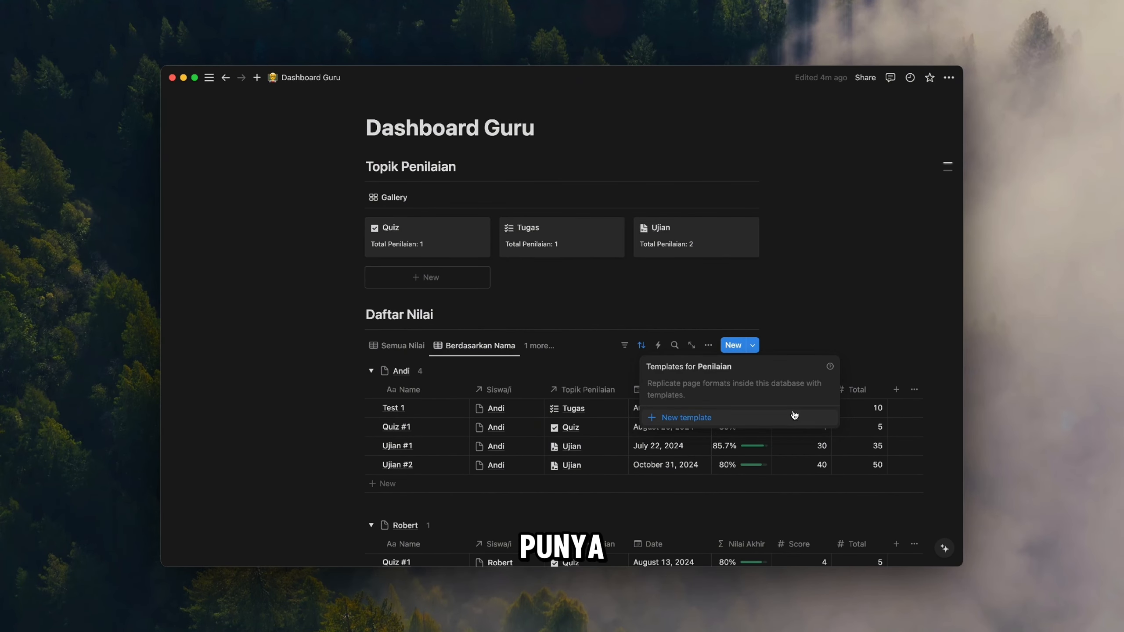
pyautogui.click(790, 415)
pyautogui.click(396, 181)
pyautogui.click(325, 266)
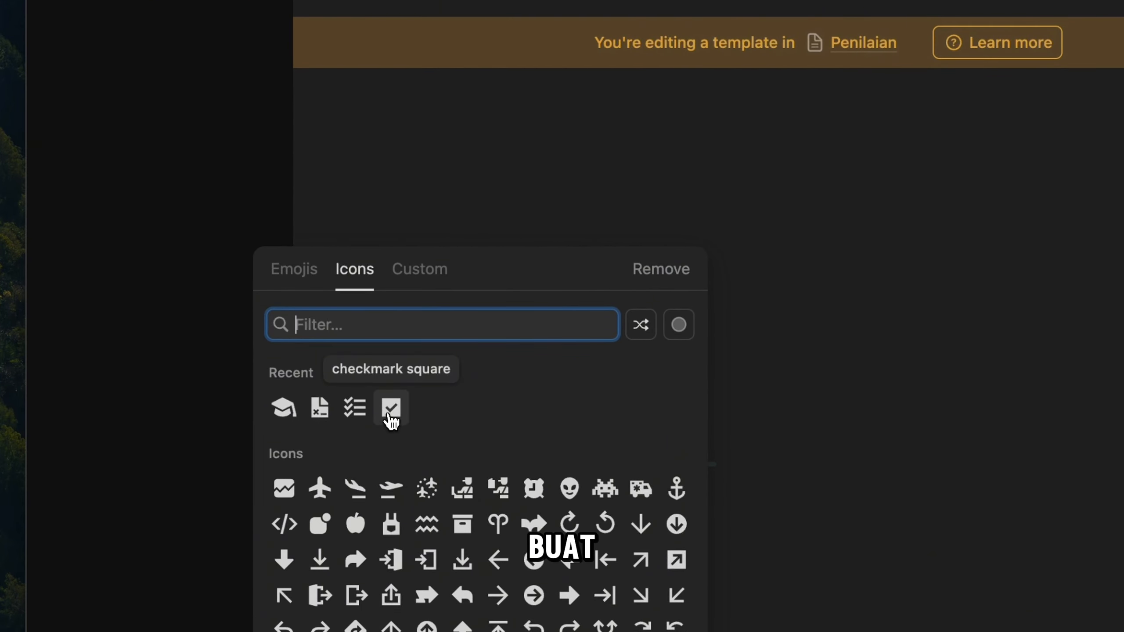
pyautogui.click(392, 421)
# Title the Penilaian template New Quiz.
pyautogui.click(557, 317)
pyautogui.write('NEw')
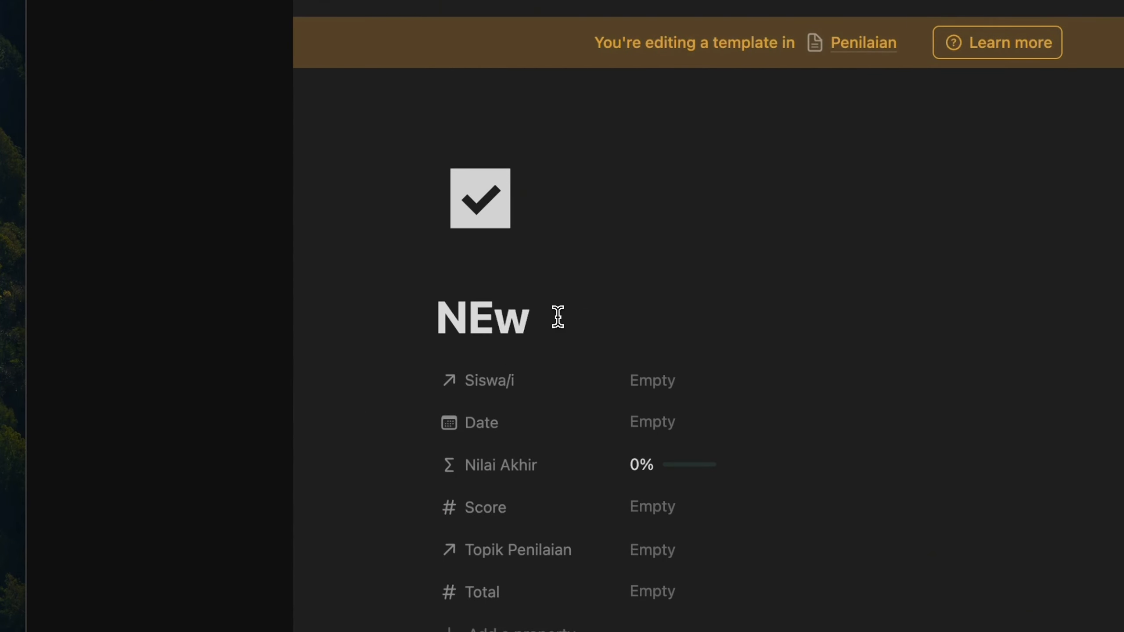
pyautogui.press('BackSpace')
pyautogui.press('BackSpace')
pyautogui.write('ew Quiz')
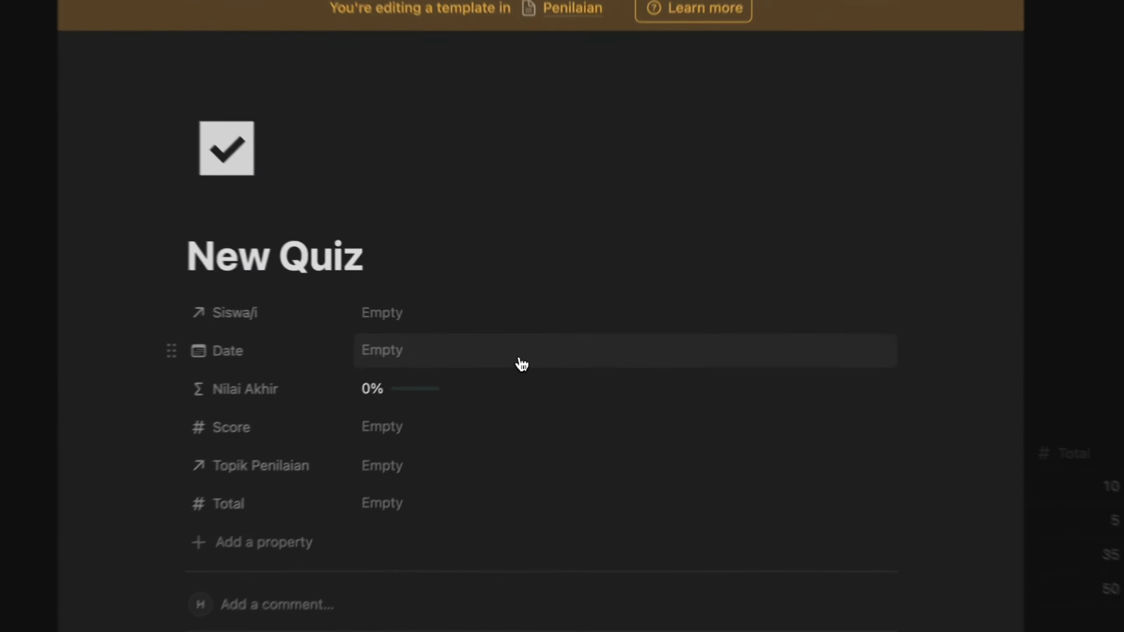
# Set the template's Date to Today, the date when duplicated, and rename the template Penilaian Baru.
pyautogui.click(562, 335)
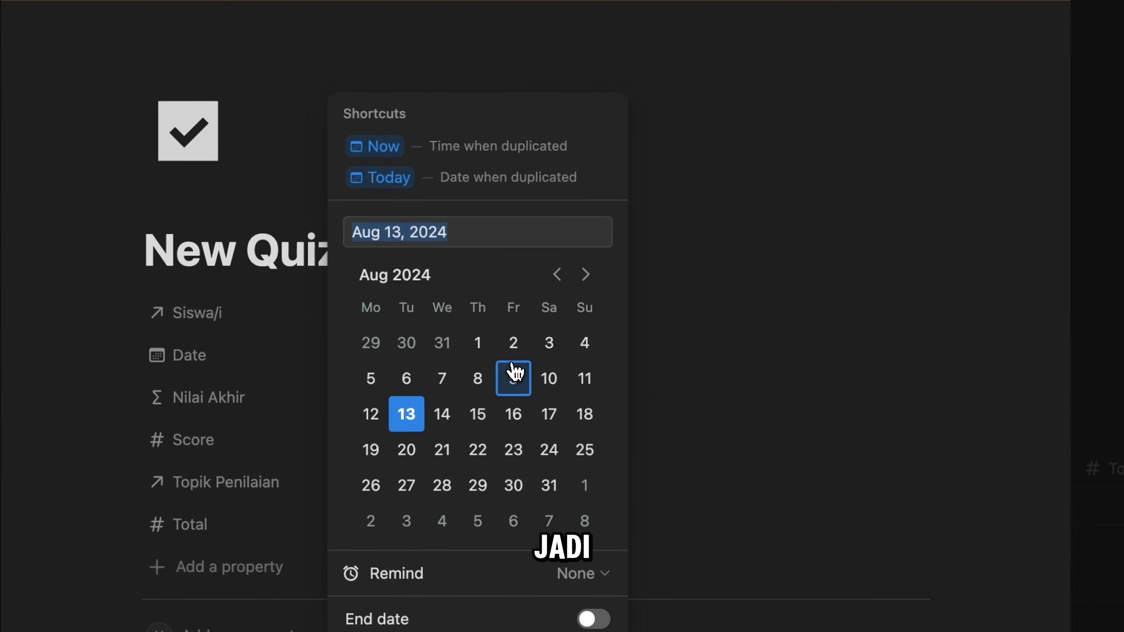
pyautogui.click(461, 179)
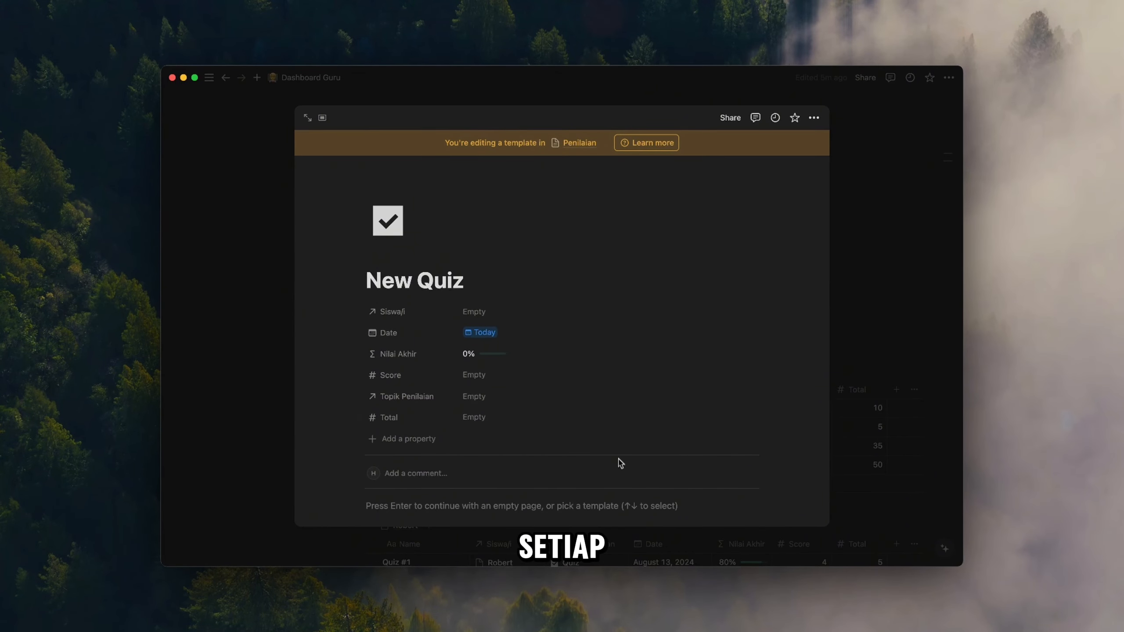
pyautogui.click(401, 231)
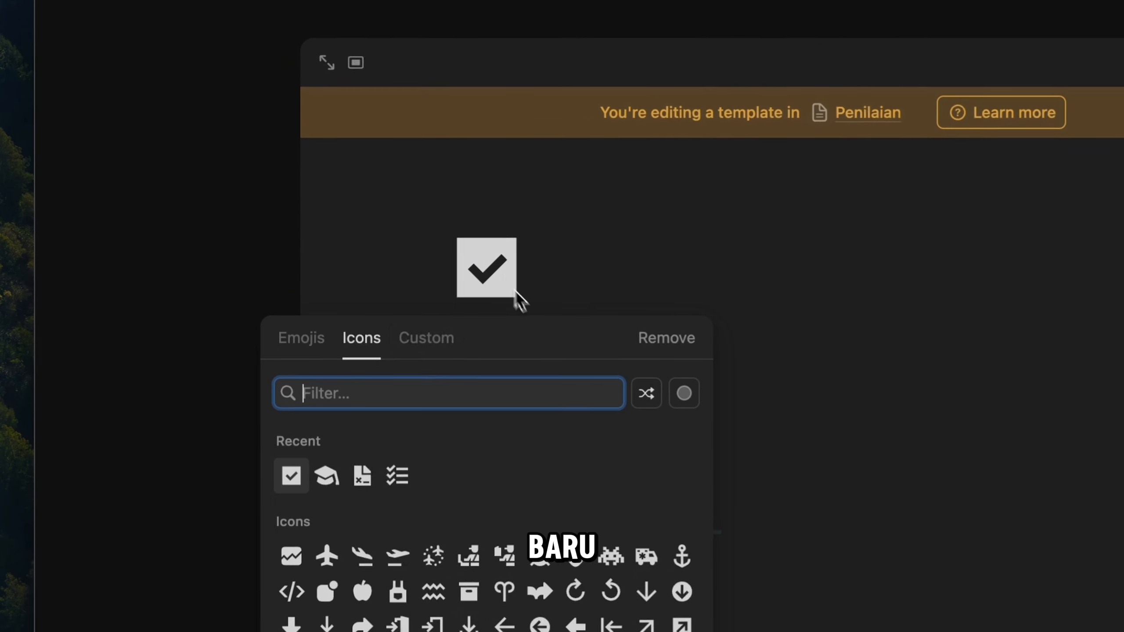
pyautogui.click(430, 210)
pyautogui.tripleClick(567, 389)
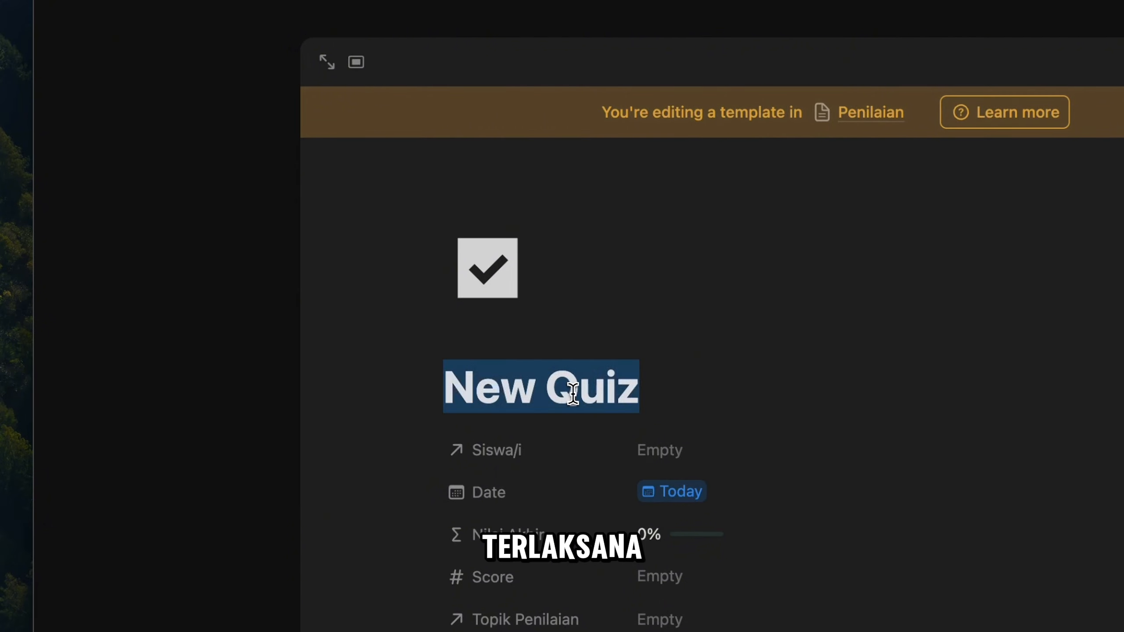
pyautogui.write('Penilaian Baru')
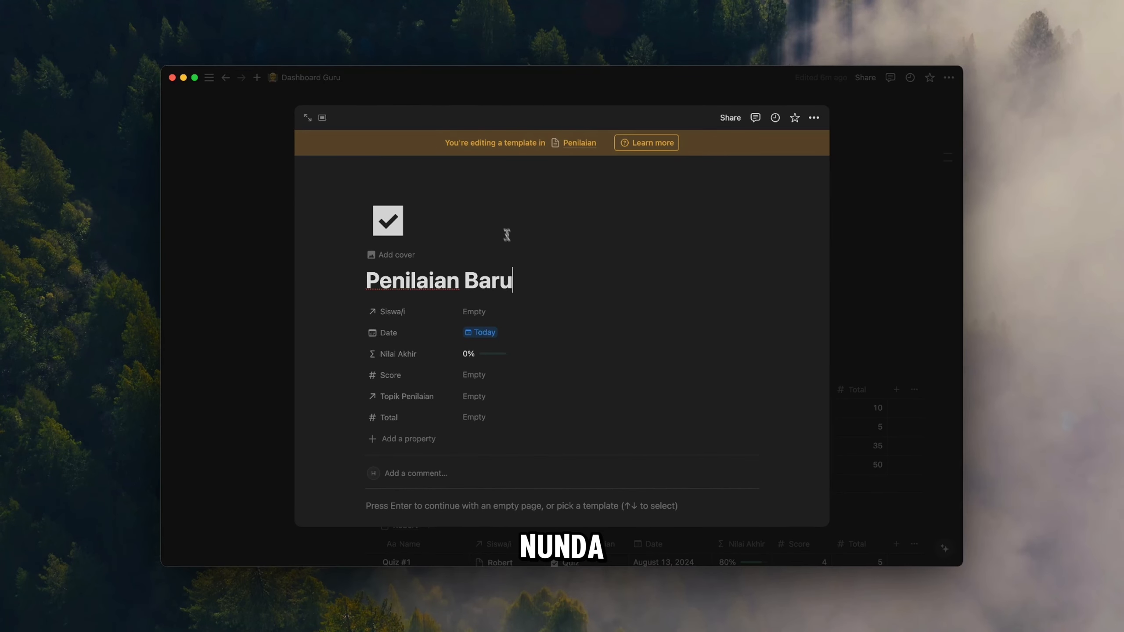
pyautogui.click(866, 330)
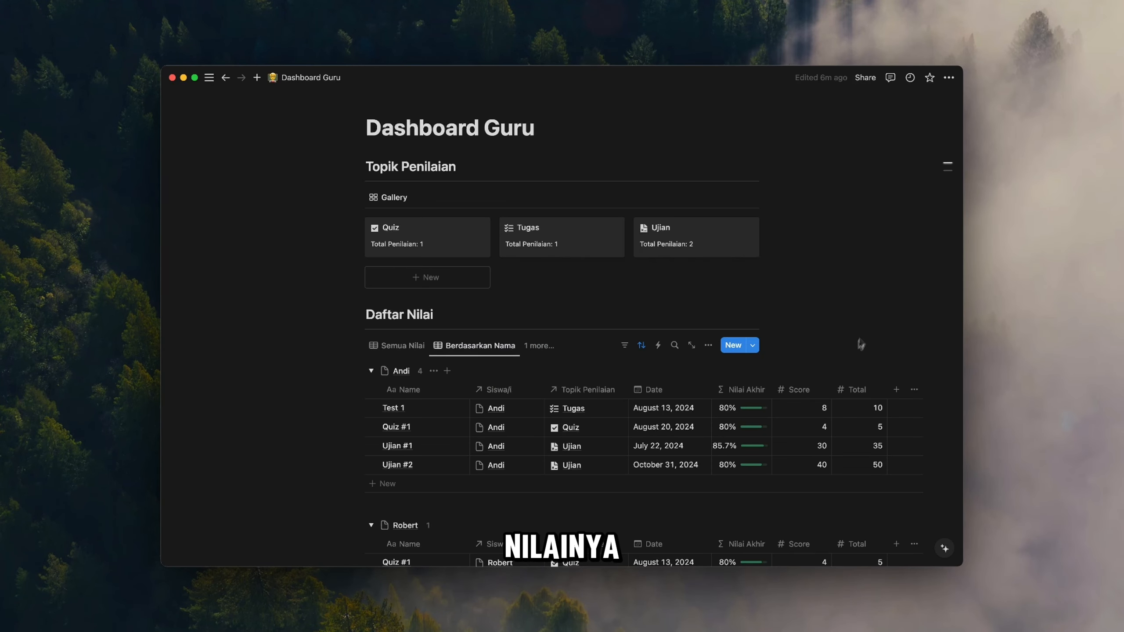
# Set the Penilaian Baru template as the default for all views in Penilaian.
pyautogui.scroll(-2, 788, 331)
pyautogui.click(752, 312)
pyautogui.click(828, 355)
pyautogui.click(751, 339)
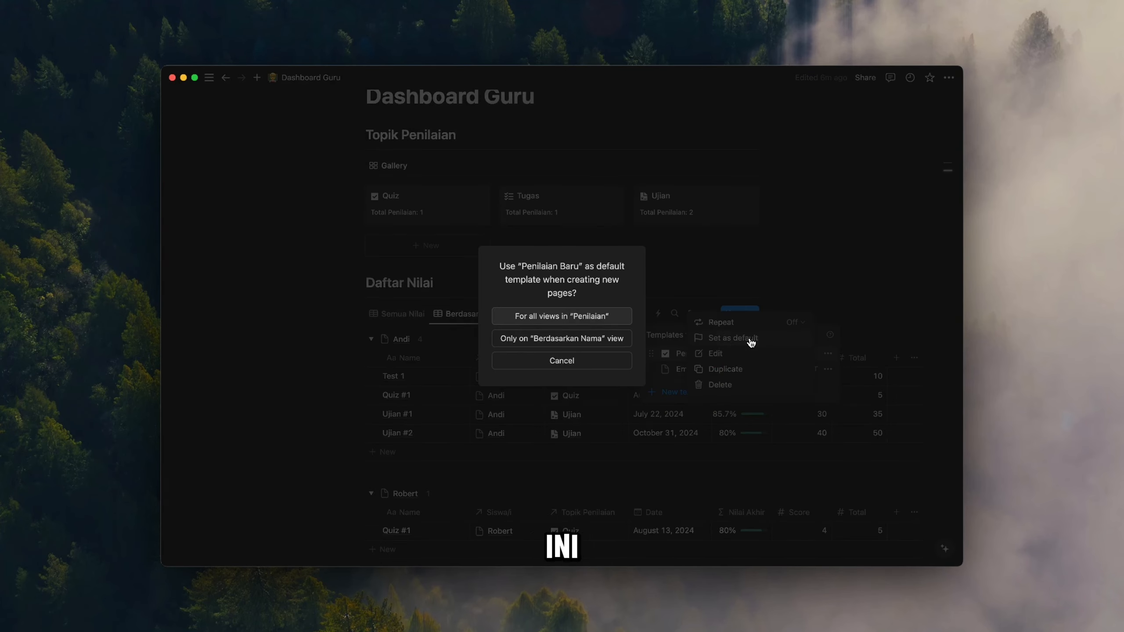
pyautogui.click(604, 317)
pyautogui.press('Escape')
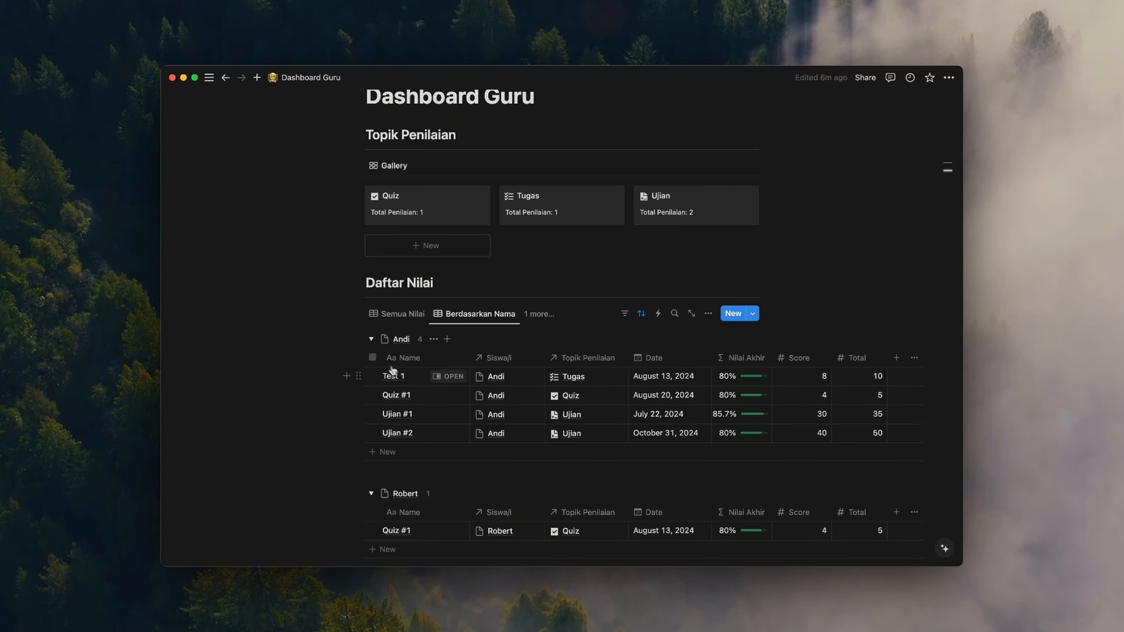
# Apply the Penilaian Baru template to the first student's Test 1, Quiz #1, Ujian #1 and Ujian #2 records.
pyautogui.click(458, 377)
pyautogui.click(675, 386)
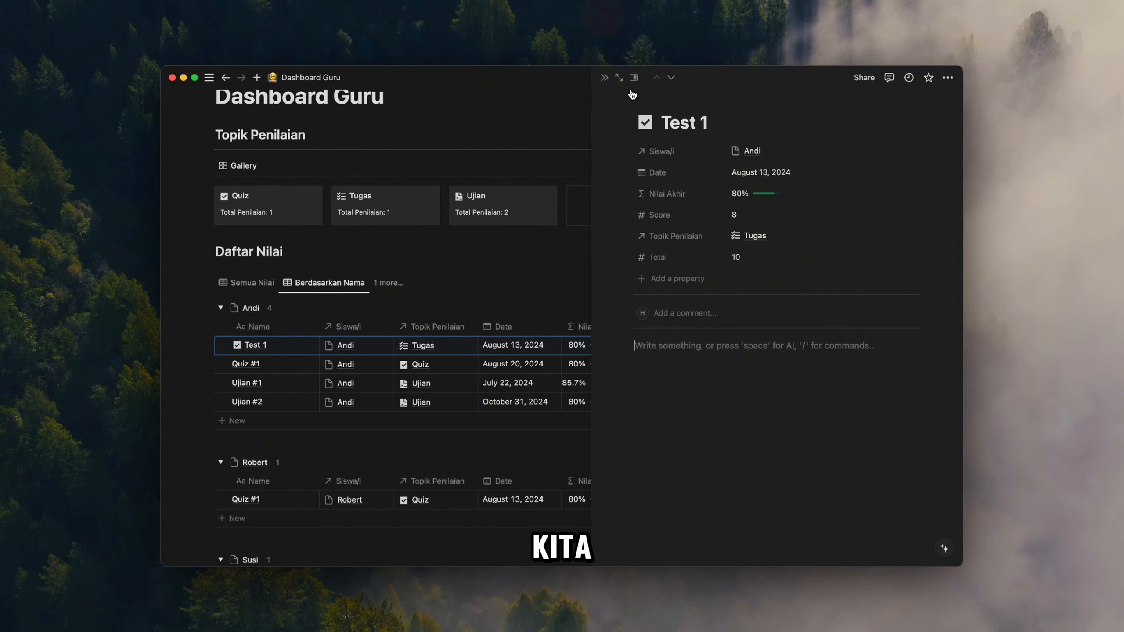
pyautogui.click(673, 77)
pyautogui.click(698, 386)
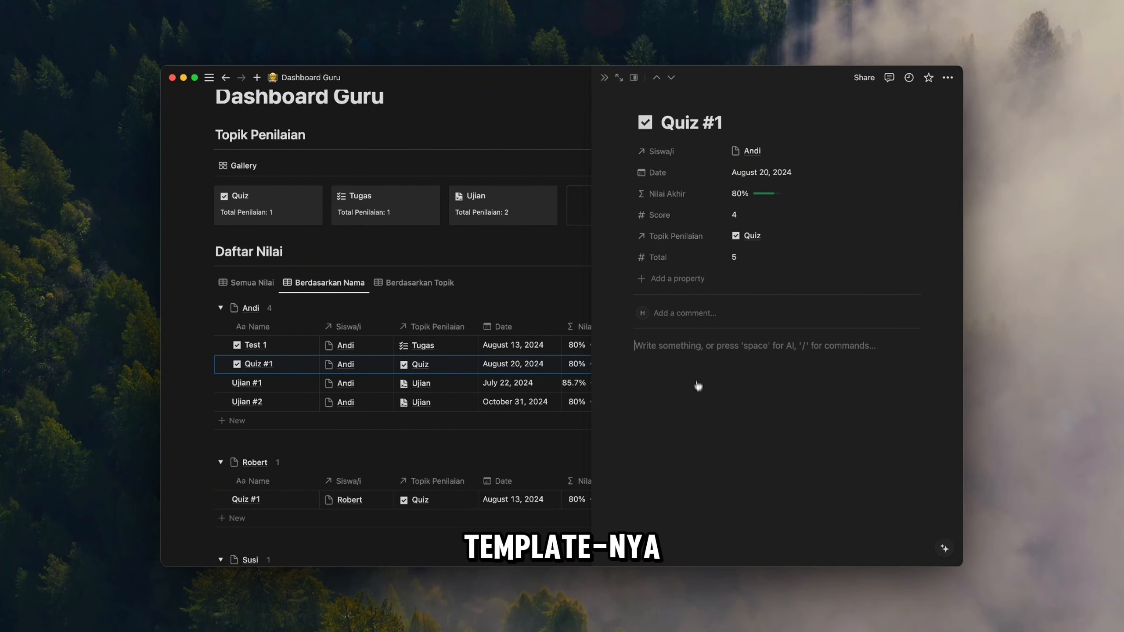
pyautogui.click(671, 78)
pyautogui.click(695, 386)
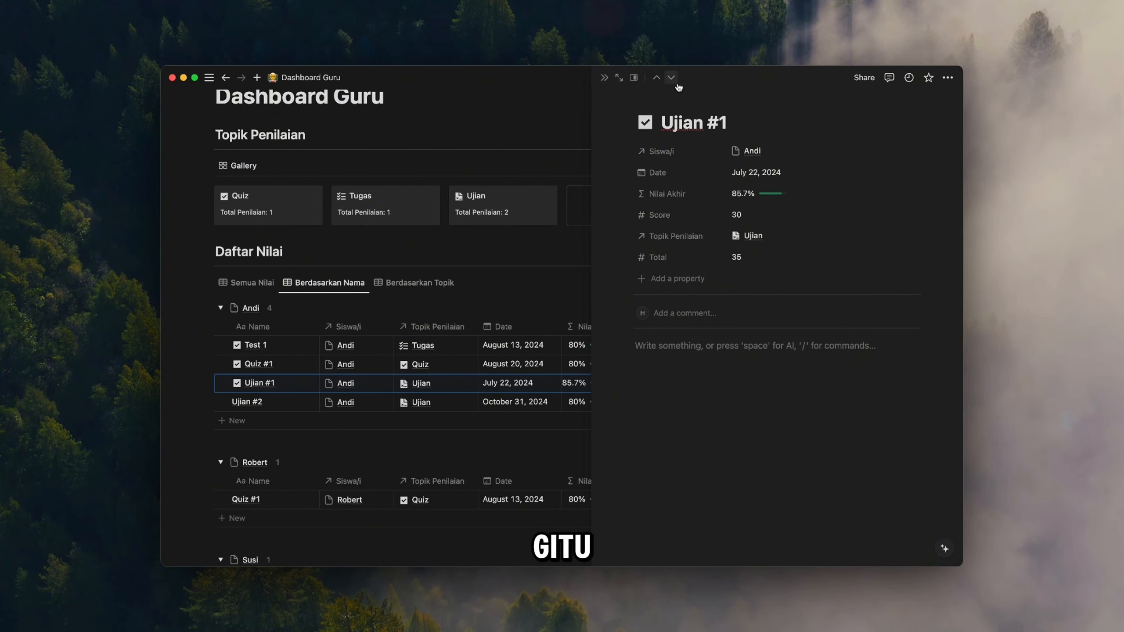
pyautogui.click(676, 83)
pyautogui.click(697, 388)
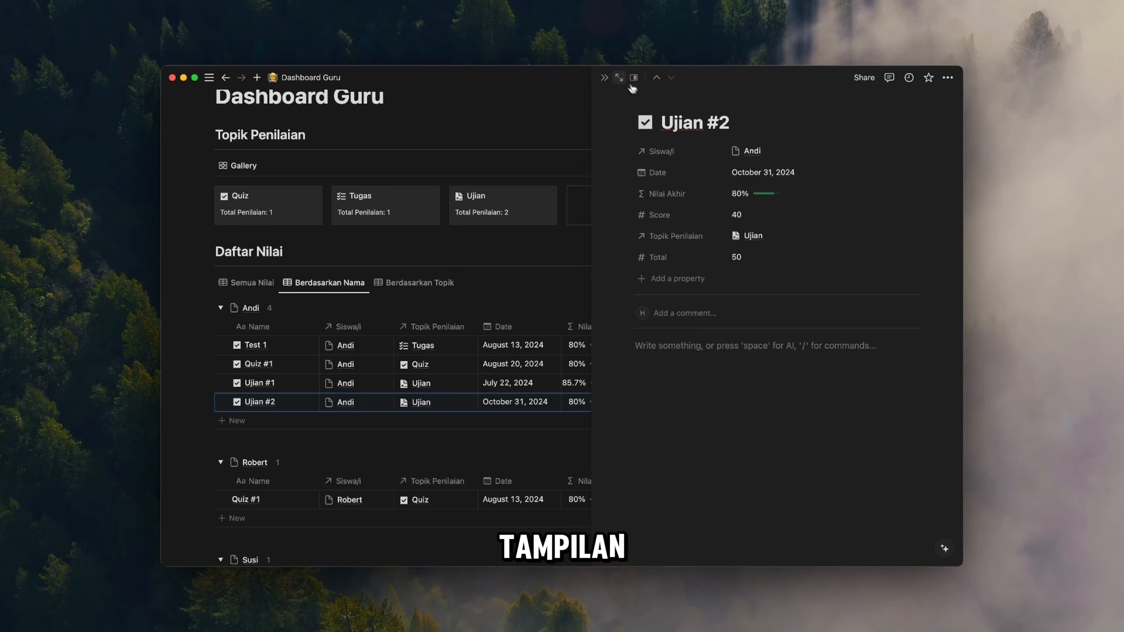
pyautogui.click(606, 78)
# Create a new template for the Siswa/i database and give it the white graduation cap icon.
pyautogui.scroll(-15, 747, 431)
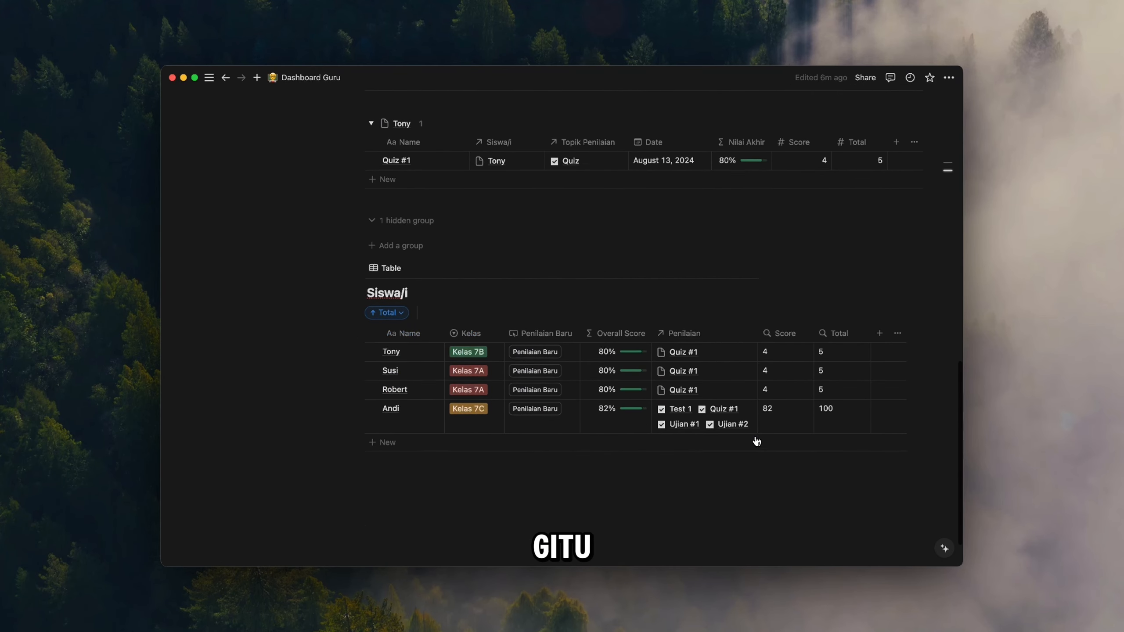
pyautogui.click(752, 267)
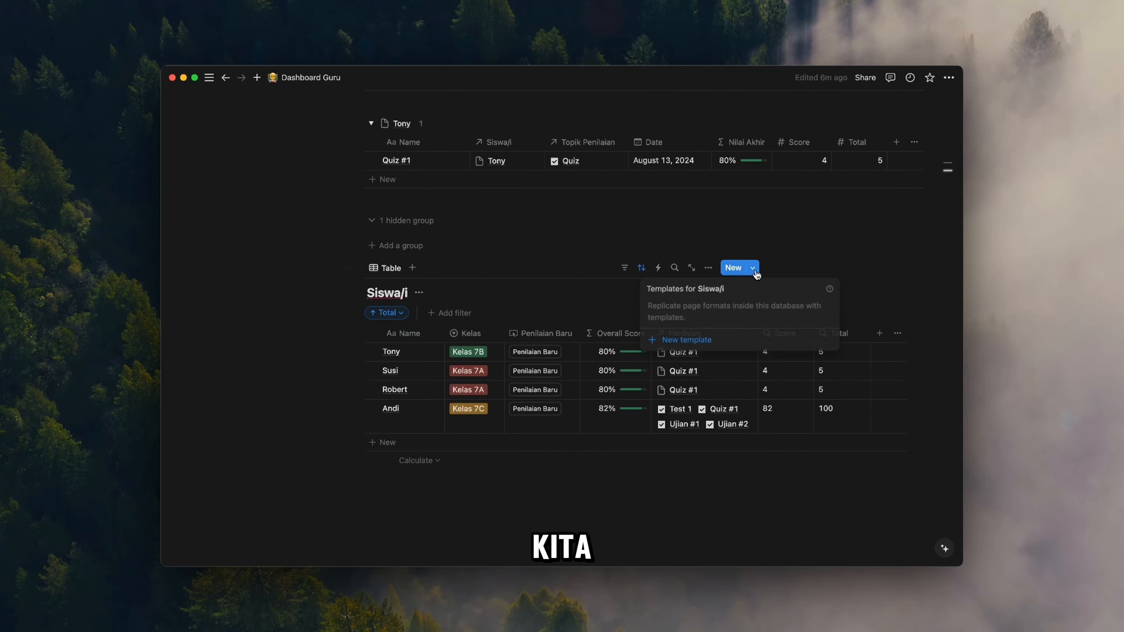
pyautogui.click(764, 340)
pyautogui.click(394, 181)
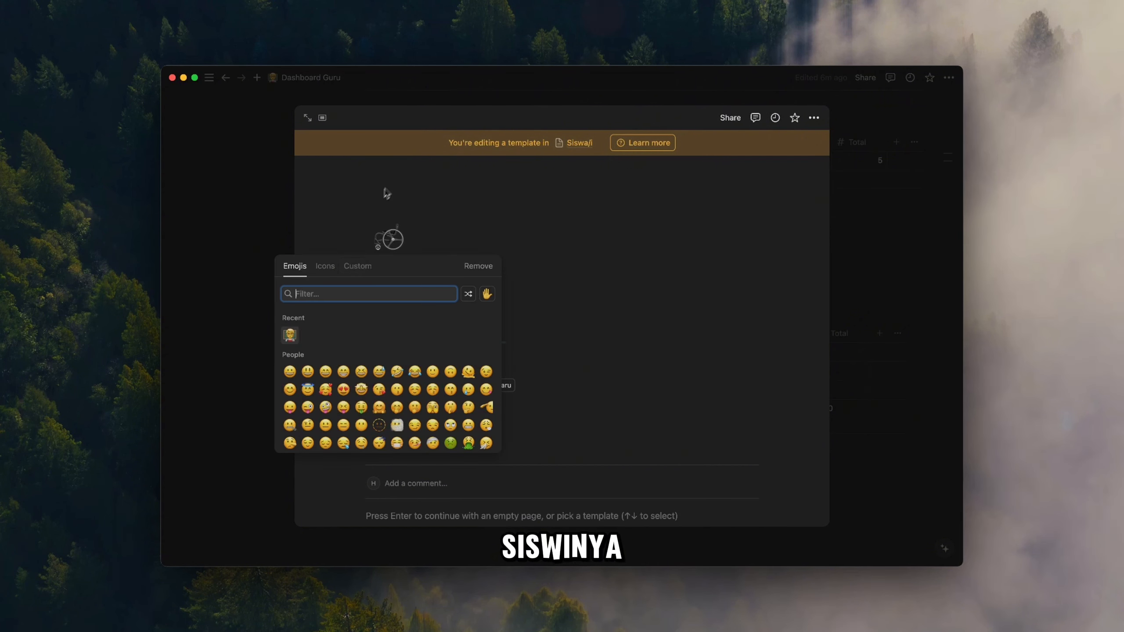
pyautogui.click(333, 267)
pyautogui.click(309, 336)
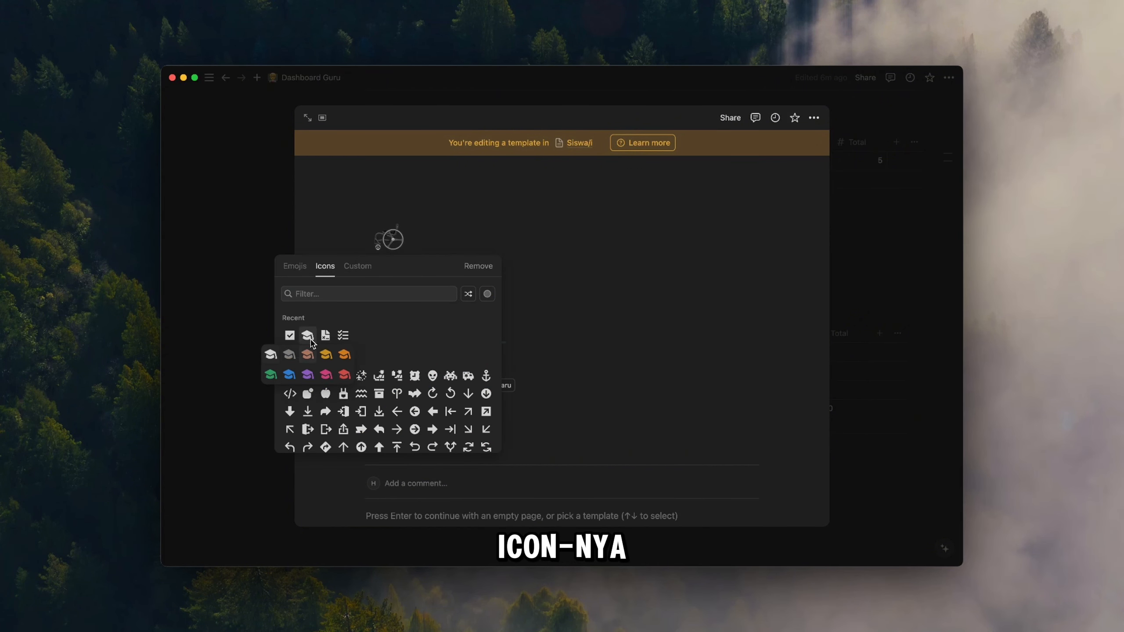
pyautogui.click(271, 355)
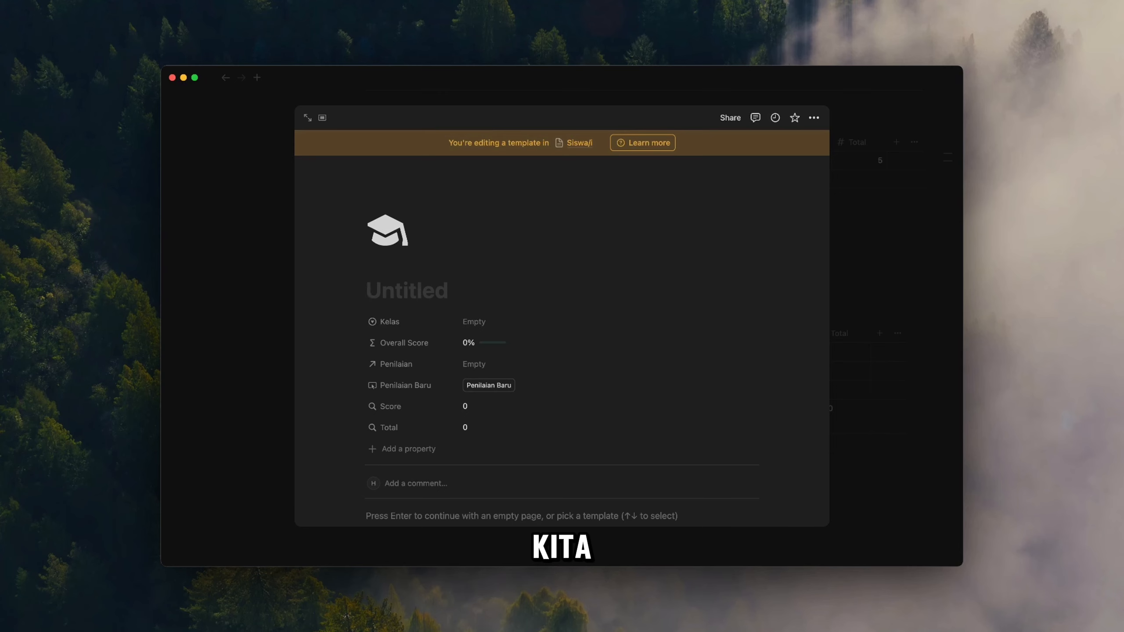
# Title the new student template Siswa/i Baru.
pyautogui.press('BackSpace')
pyautogui.write('wa/i B')
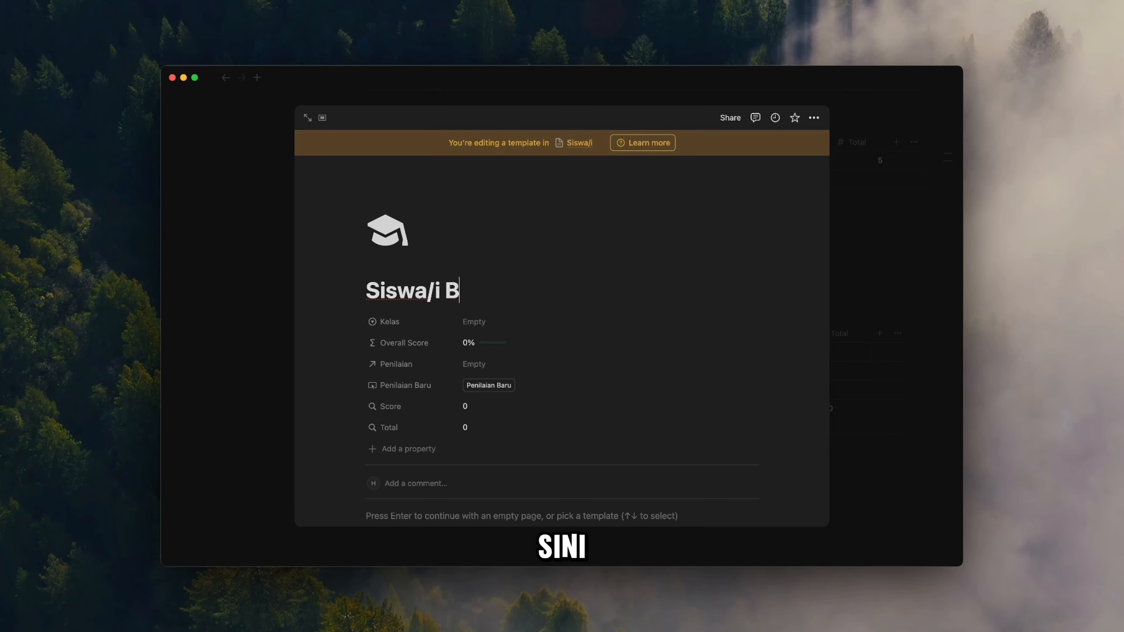
pyautogui.write('aru')
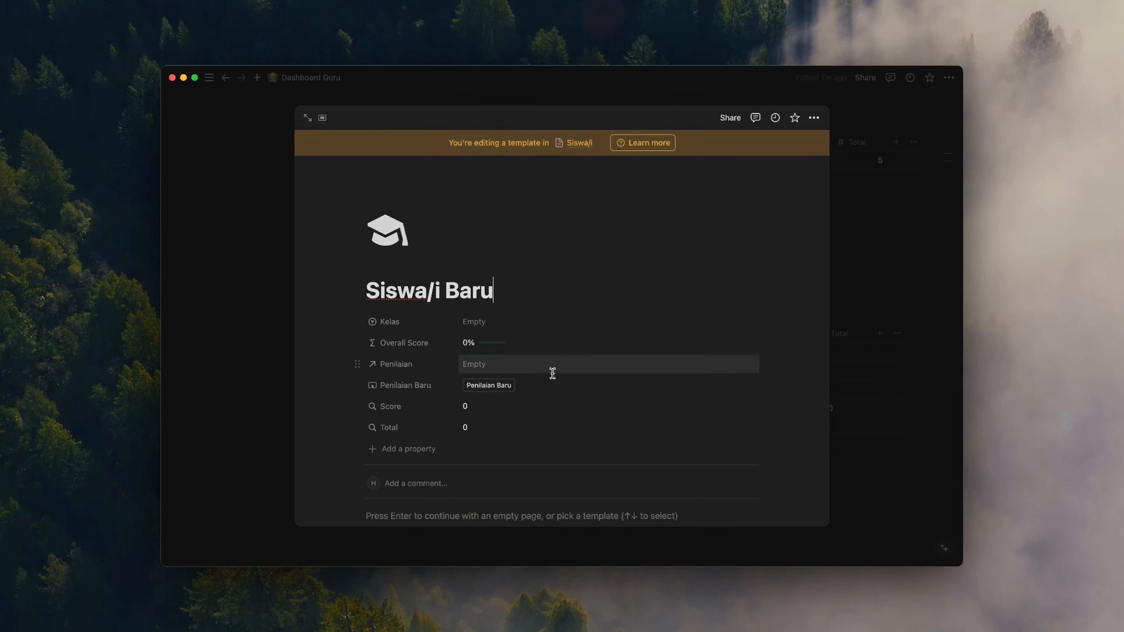
# Insert a list view linked to the existing Penilaian database in the body of the Siswa/i Baru template.
pyautogui.press('Return')
pyautogui.write('/data')
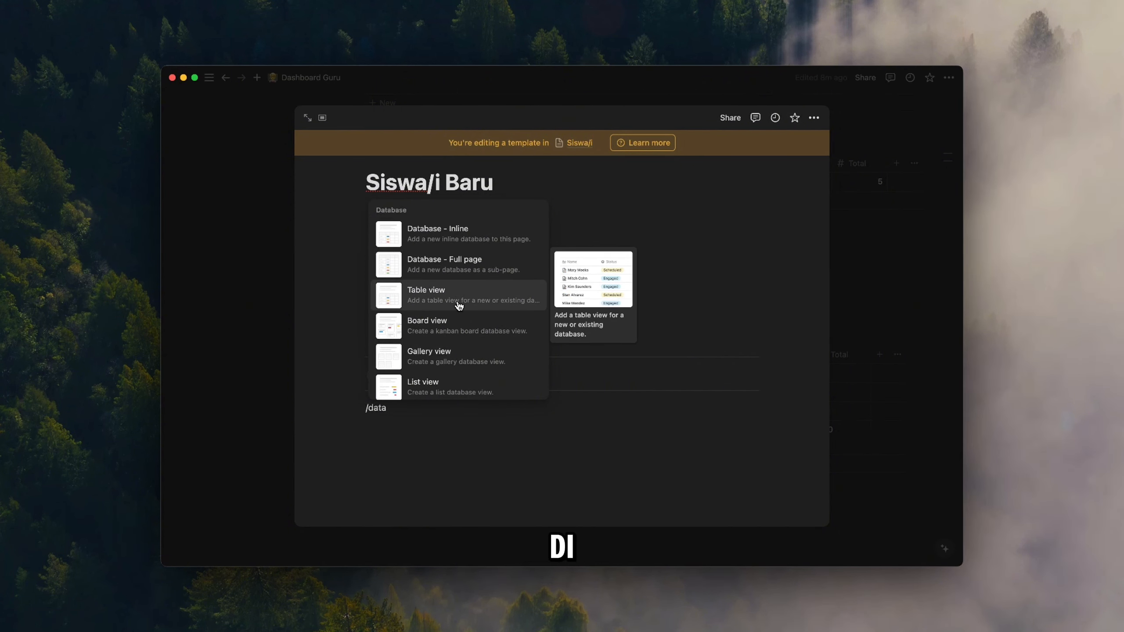
pyautogui.scroll(-1, 454, 350)
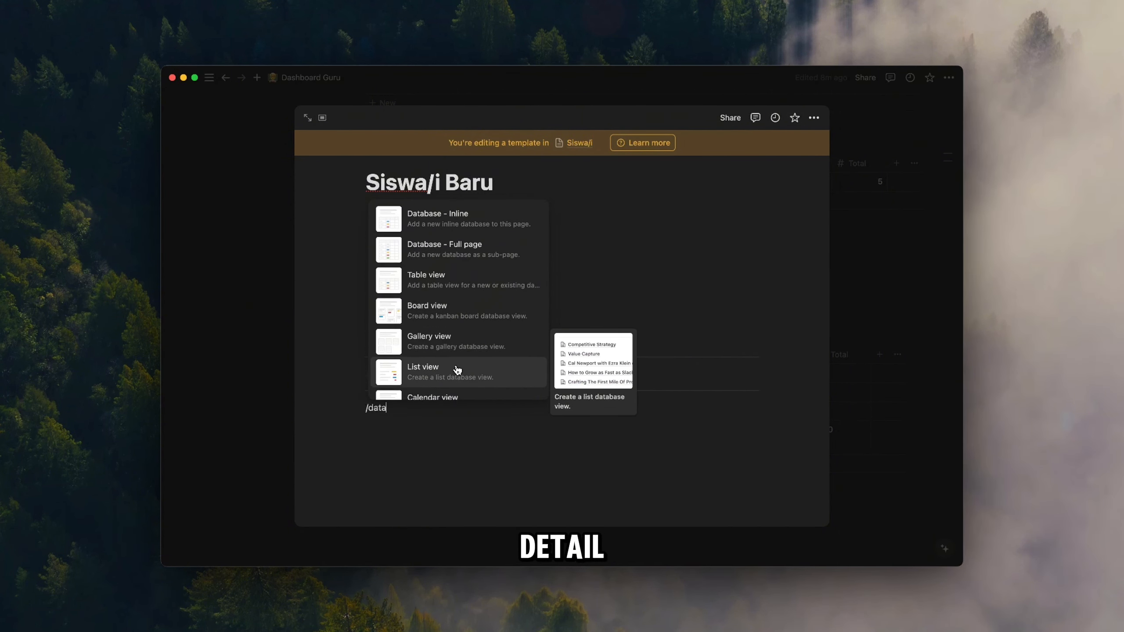
pyautogui.click(457, 370)
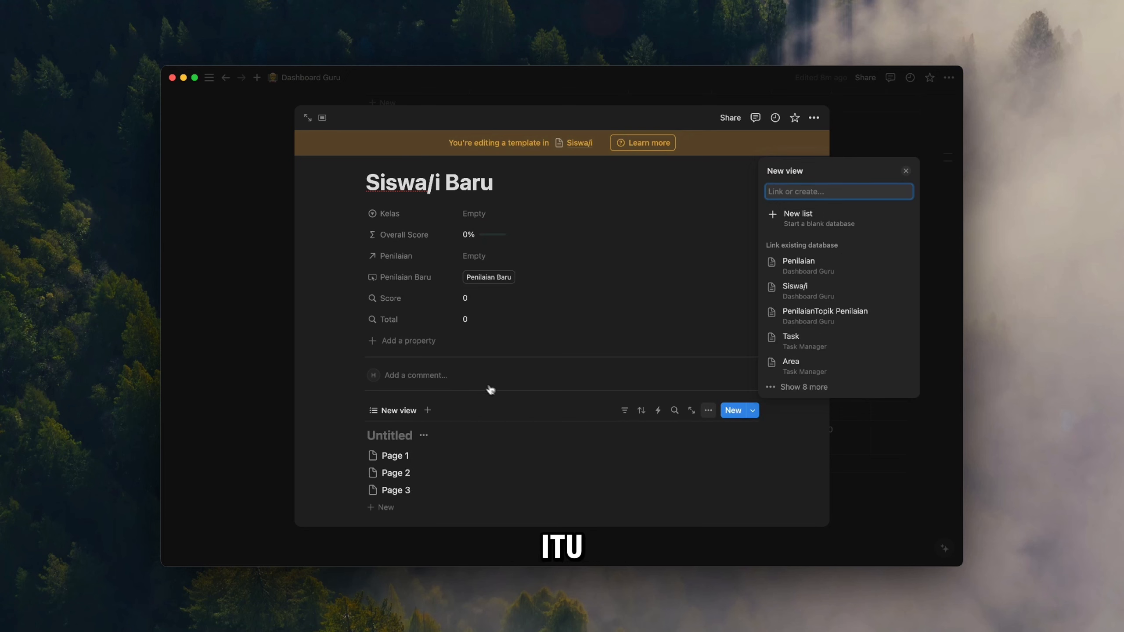
pyautogui.click(820, 267)
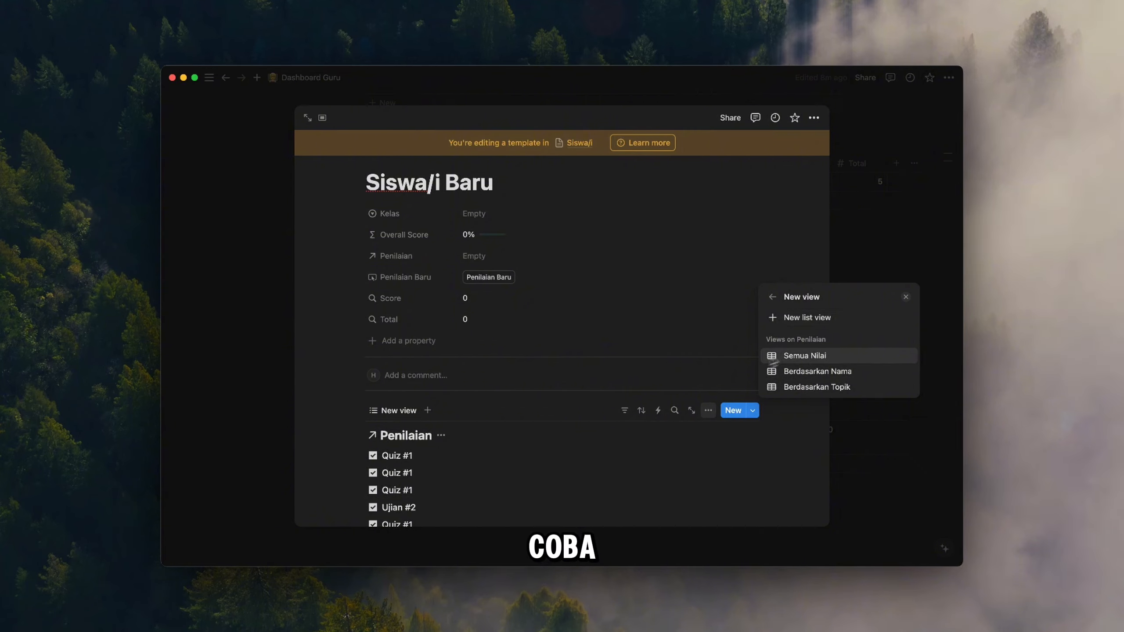
pyautogui.click(908, 299)
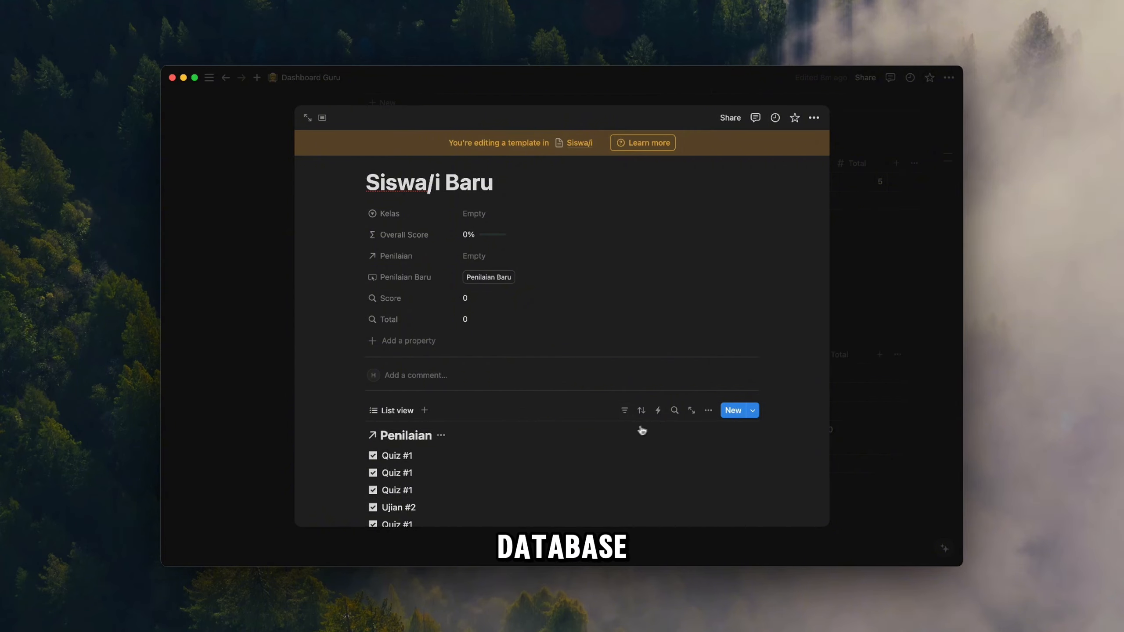
# Filter the template's Penilaian list to records whose Siswa/i contains Siswa/i Baru.
pyautogui.click(708, 410)
pyautogui.click(881, 481)
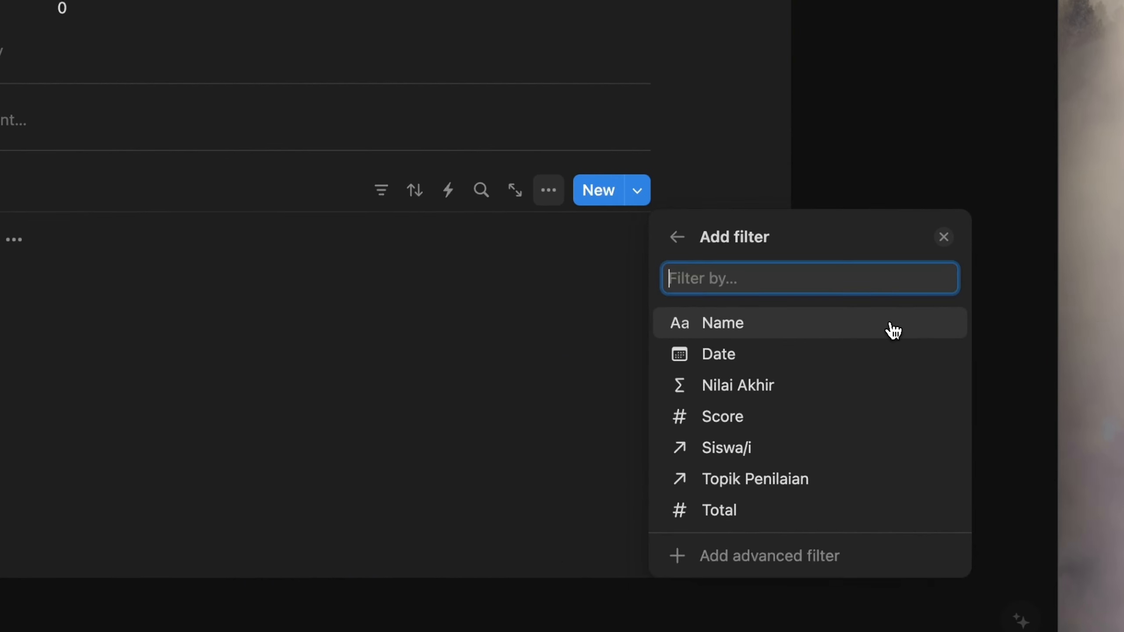
pyautogui.click(764, 456)
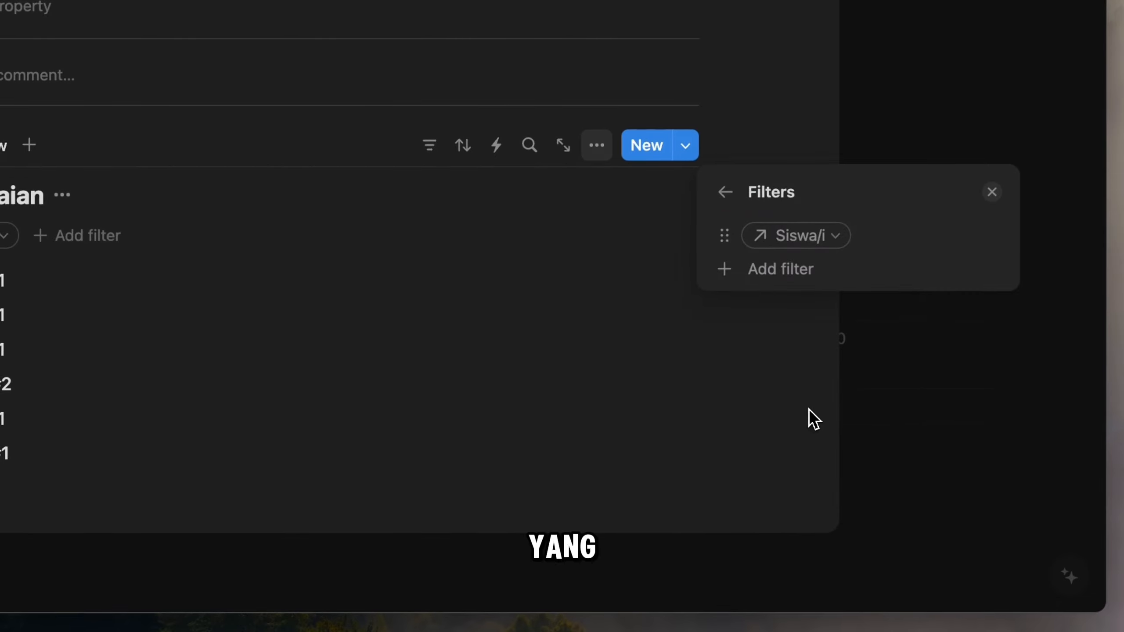
pyautogui.click(338, 266)
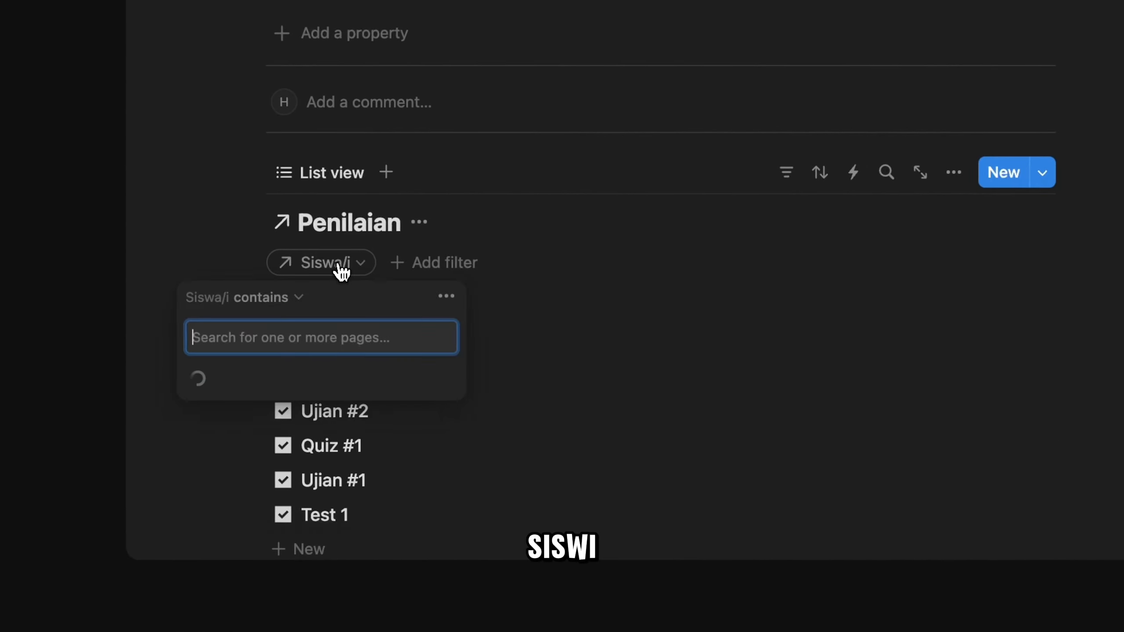
pyautogui.click(380, 379)
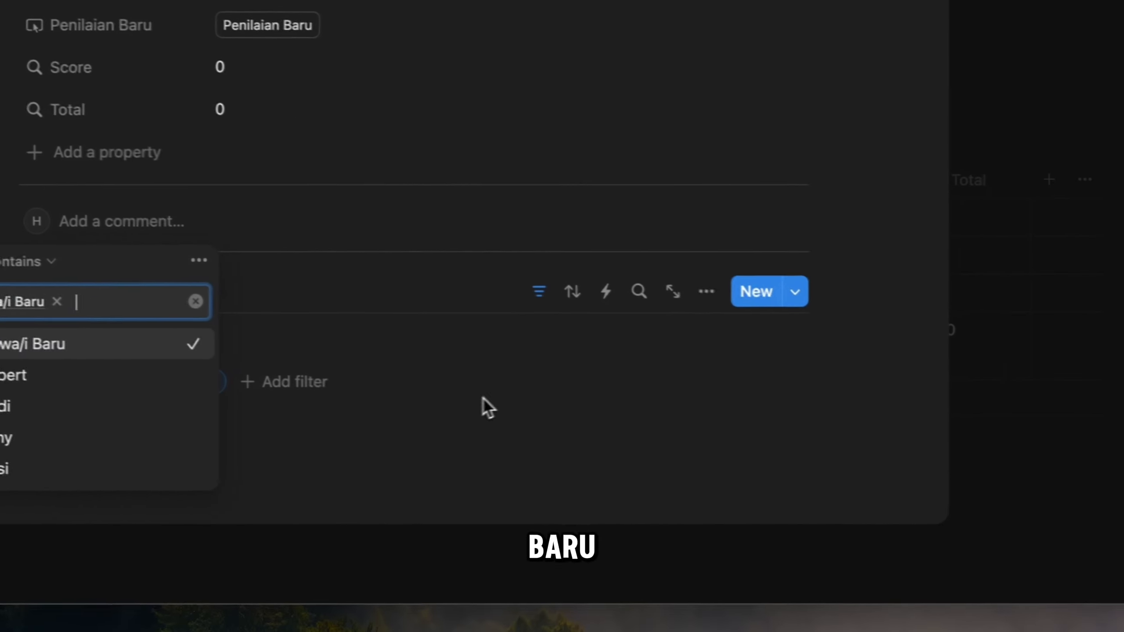
# Show the Nilai Akhir and Topik Penilaian properties in the student template's linked Penilaian list.
pyautogui.click(698, 246)
pyautogui.click(686, 290)
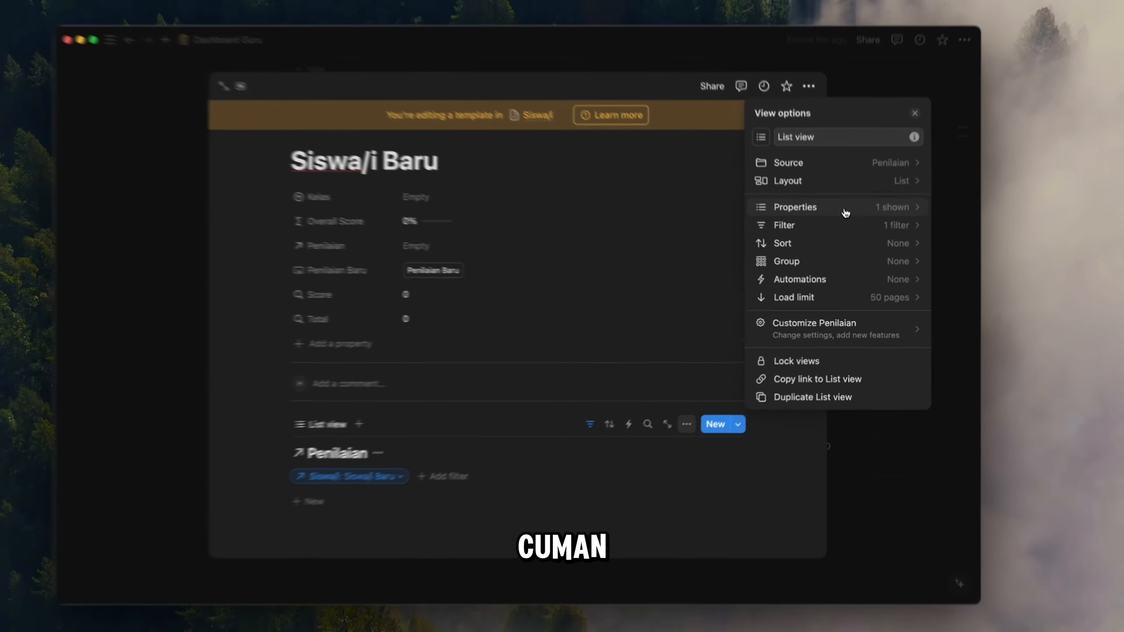
pyautogui.click(846, 214)
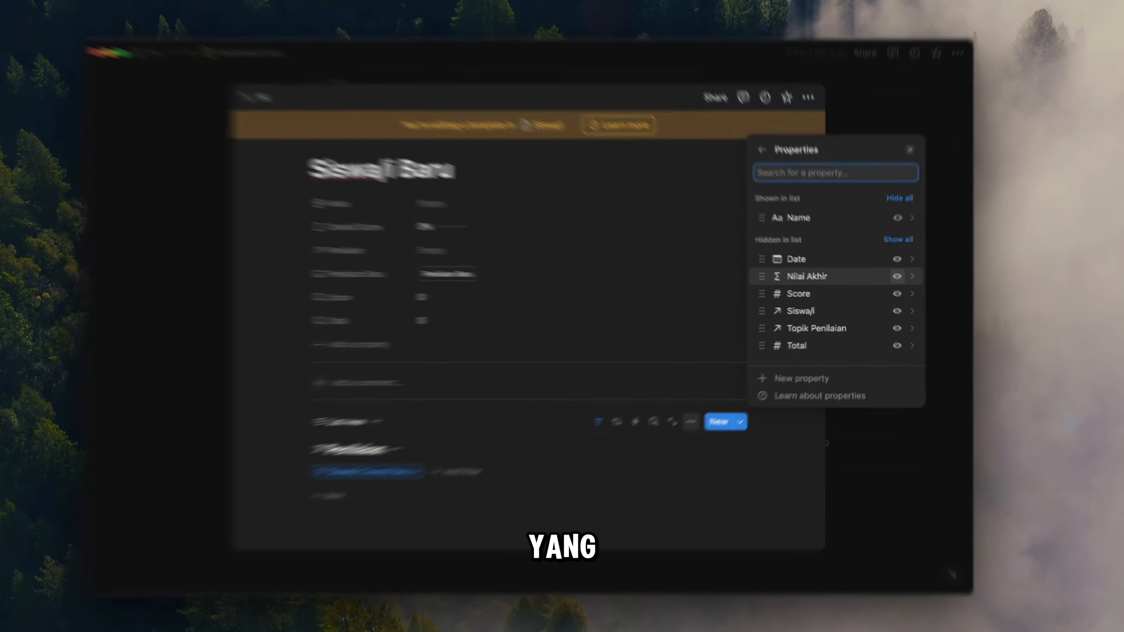
pyautogui.click(894, 279)
pyautogui.click(895, 326)
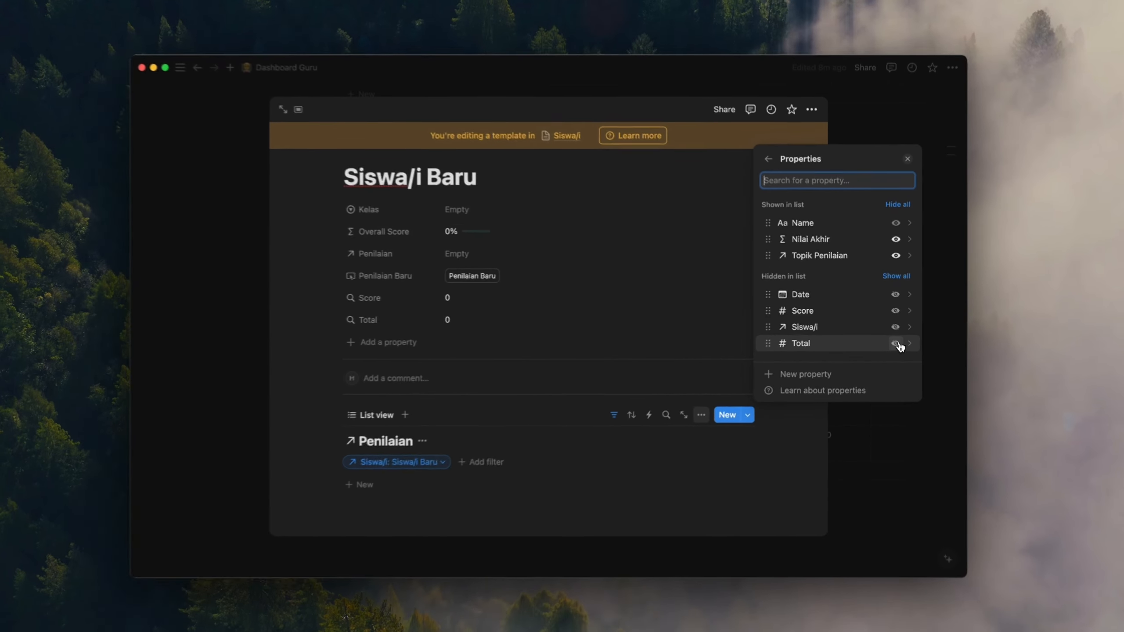
pyautogui.click(637, 481)
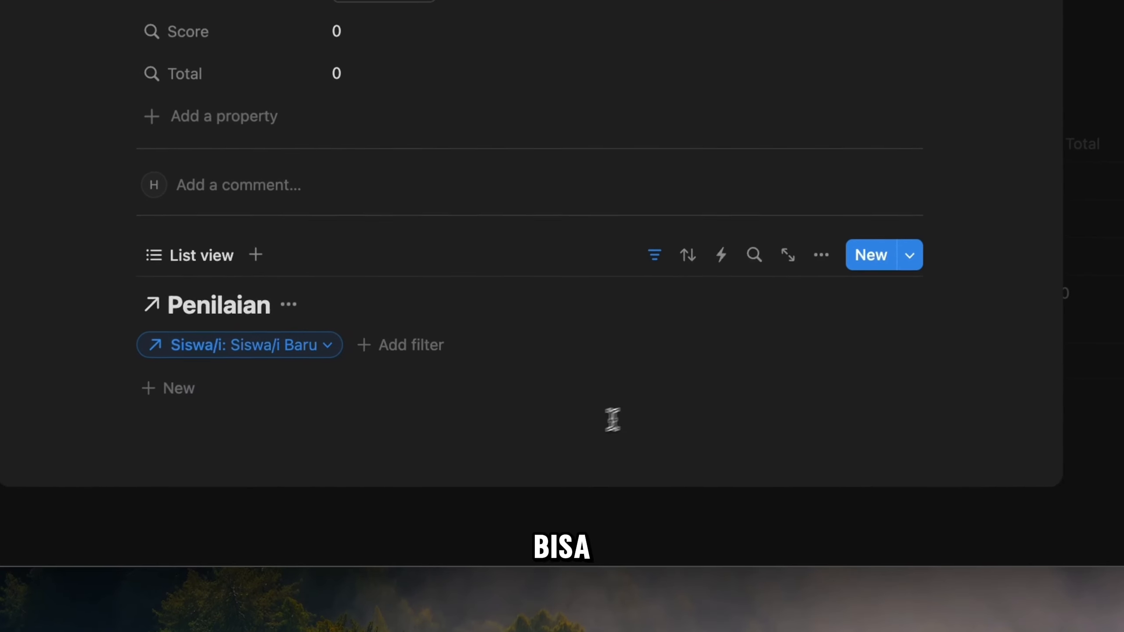
# Add a Heading 3 block reading Data Siswa below the linked Penilaian list in the Siswa/i Baru template.
pyautogui.click(485, 451)
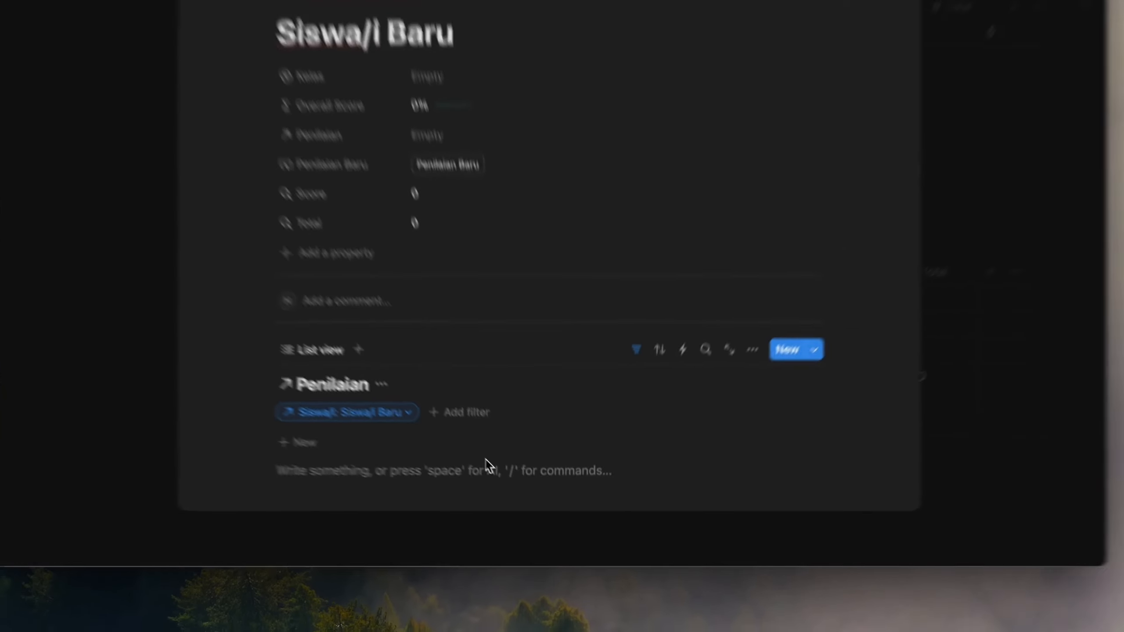
pyautogui.write('/head')
pyautogui.press('Down')
pyautogui.press('Down')
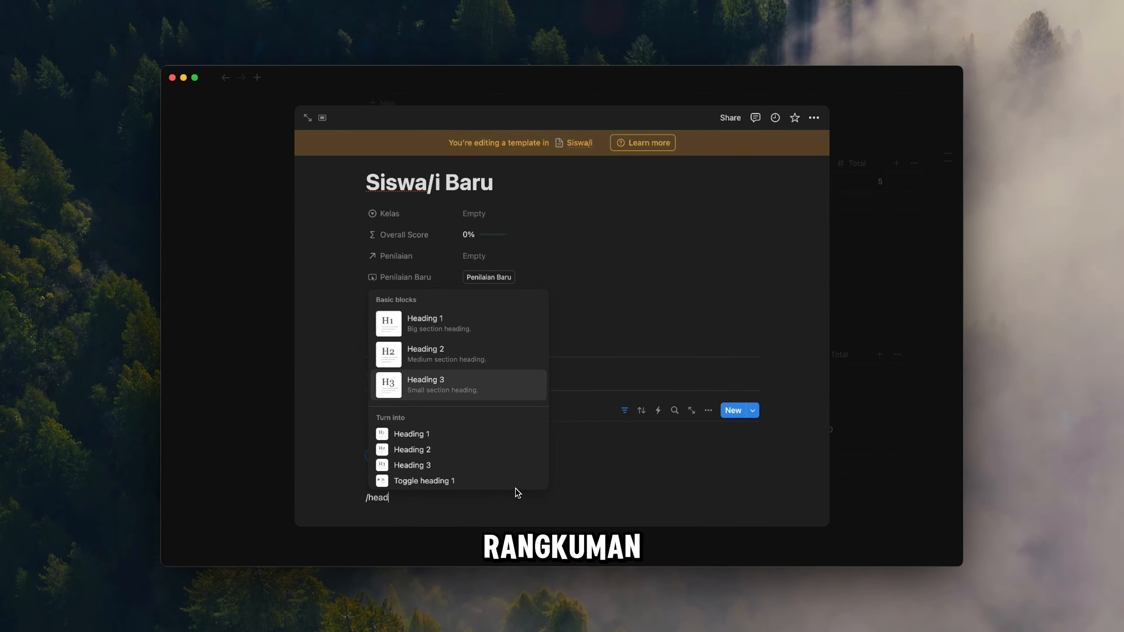
pyautogui.press('Return')
pyautogui.write('Data')
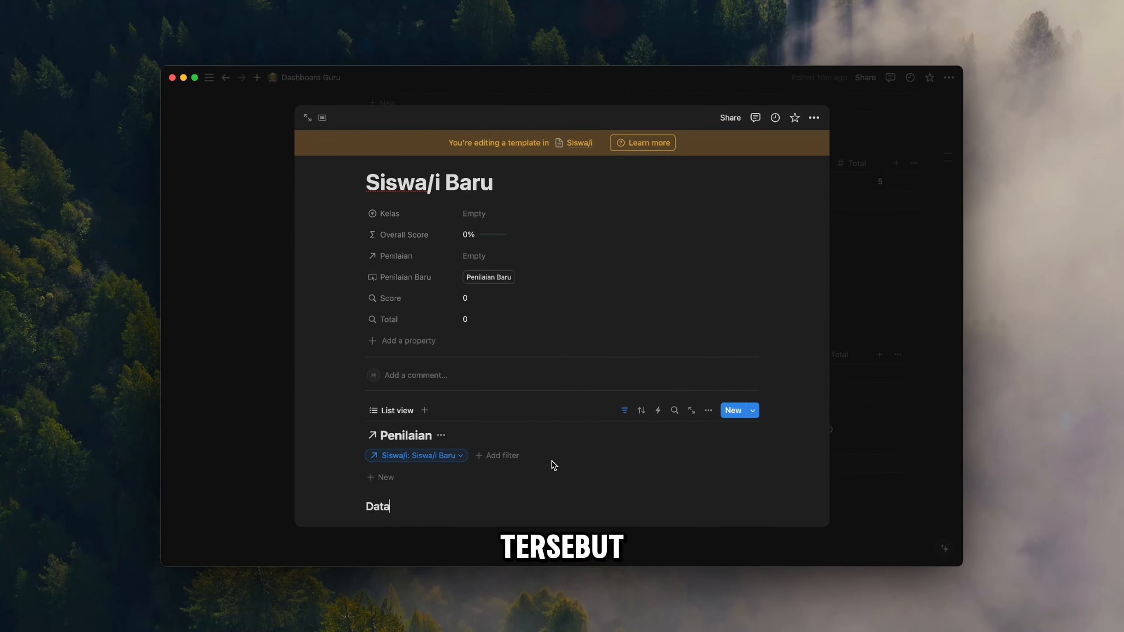
pyautogui.write(' Siswa')
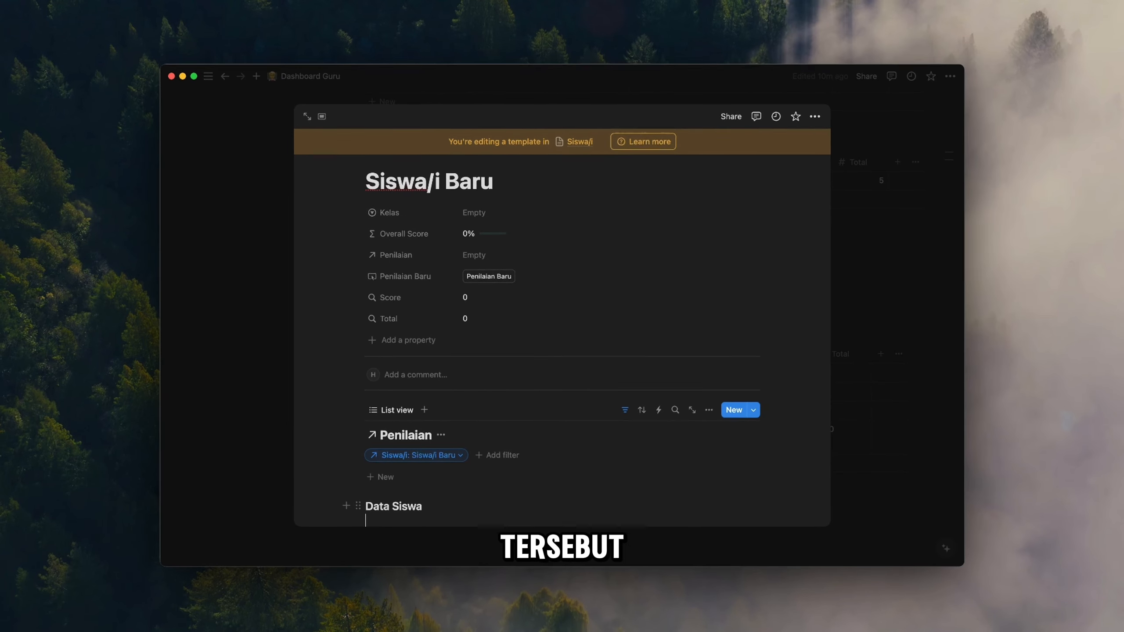
# Add the lines "Kontak Orang Tua :" and "Catatan:" under the Data Siswa heading, and close the template.
pyautogui.write('Co')
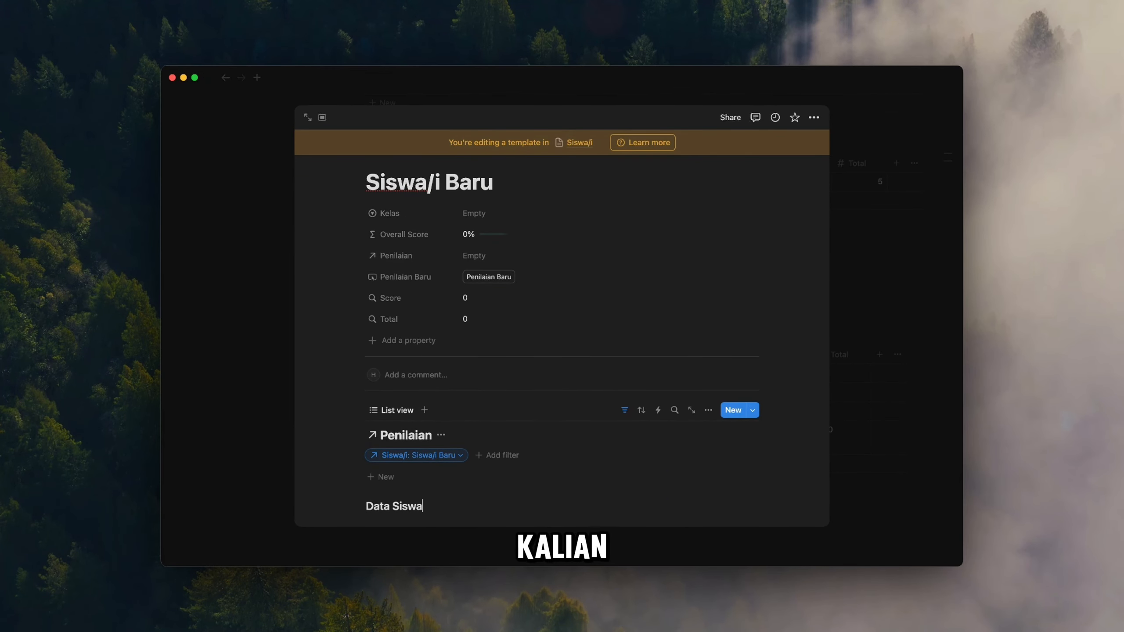
pyautogui.write('Kontak Orang Tua :')
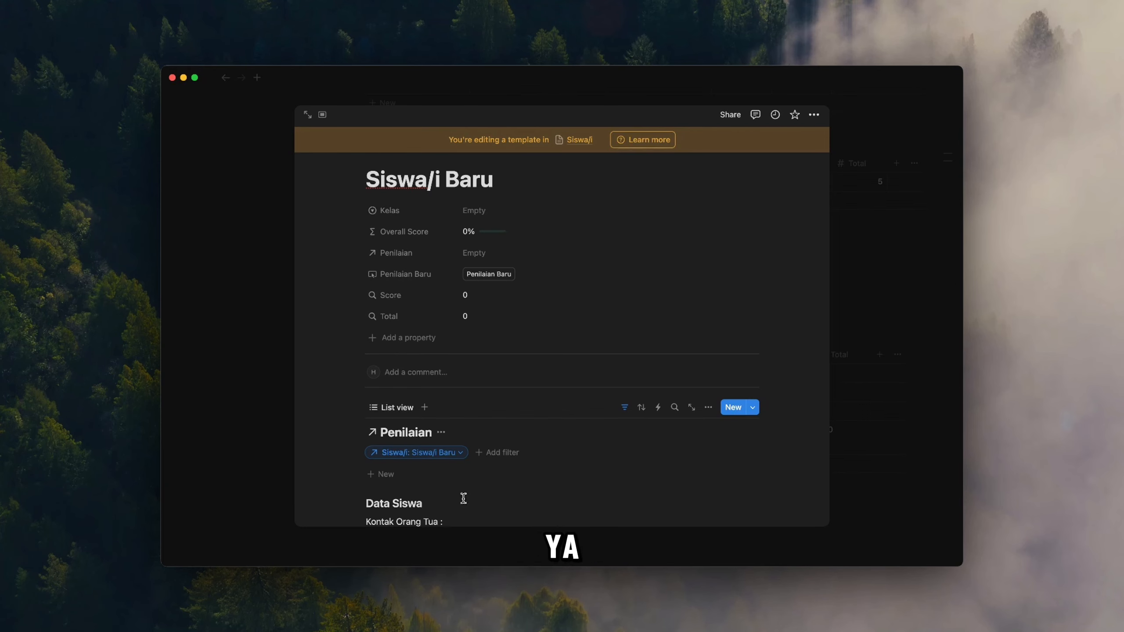
pyautogui.press('Return')
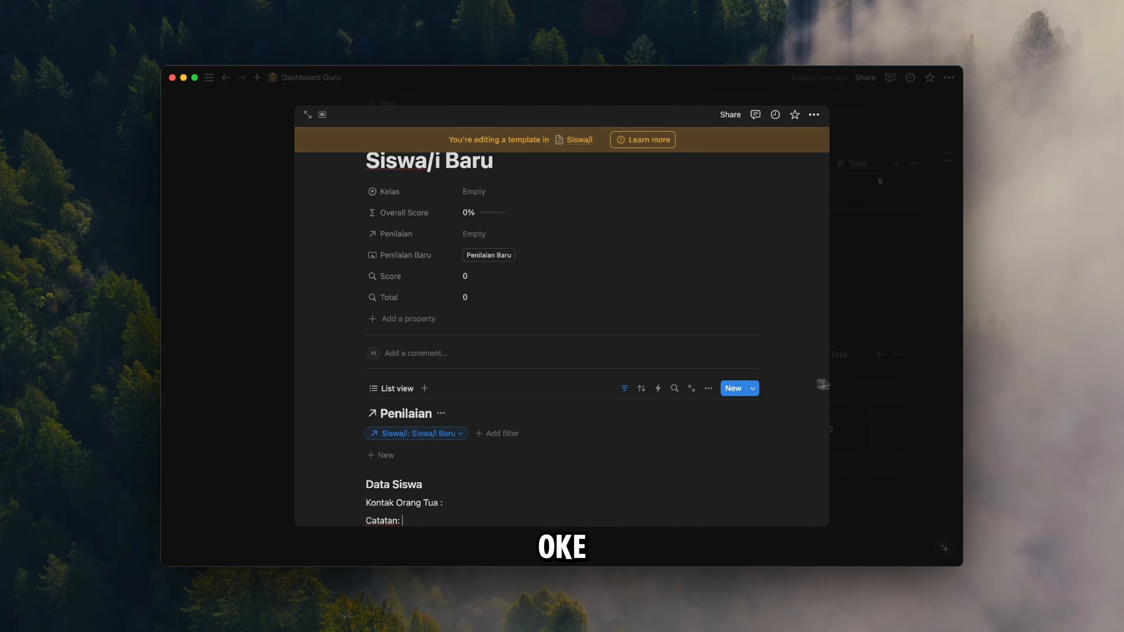
pyautogui.click(887, 401)
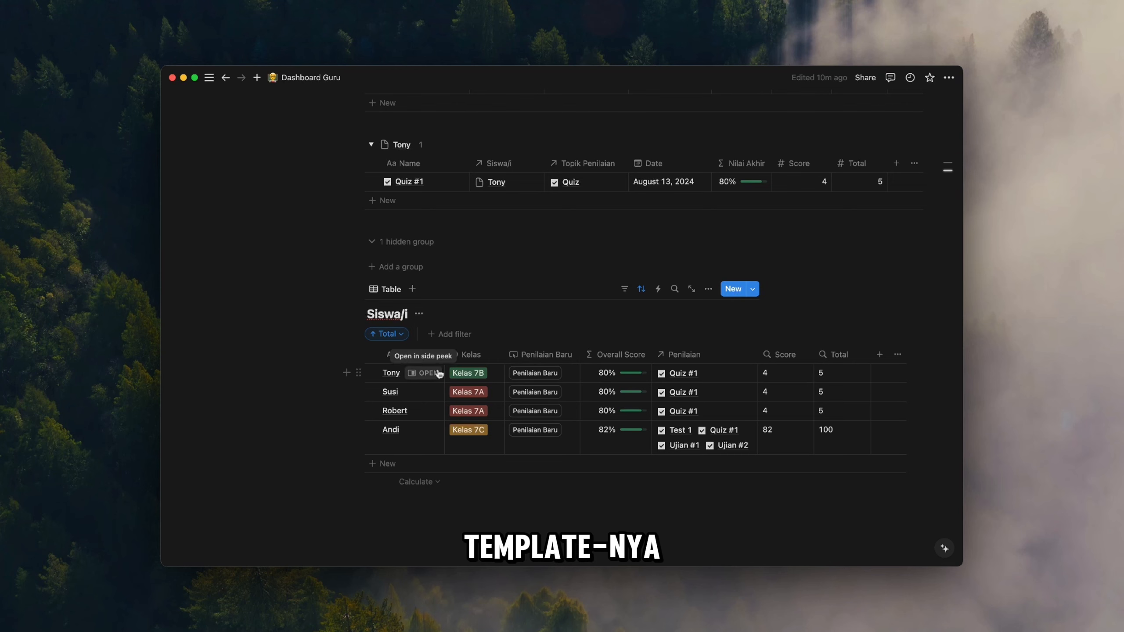
# Apply the Siswa/i Baru template to the page of each of the four existing students in the Siswa/i table.
pyautogui.click(434, 373)
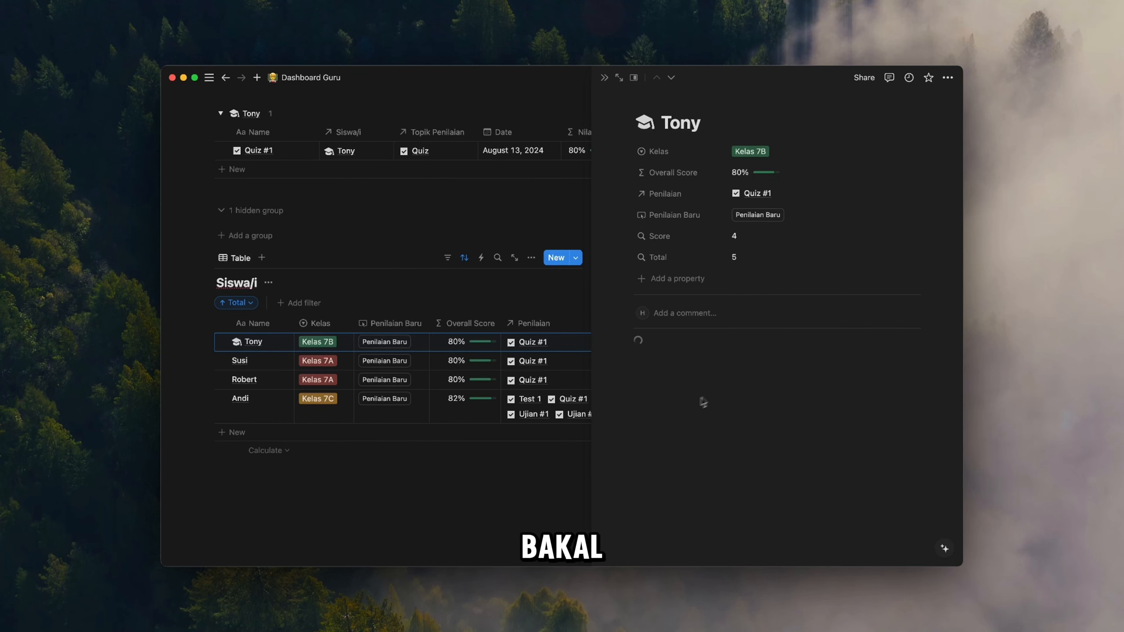
pyautogui.click(672, 77)
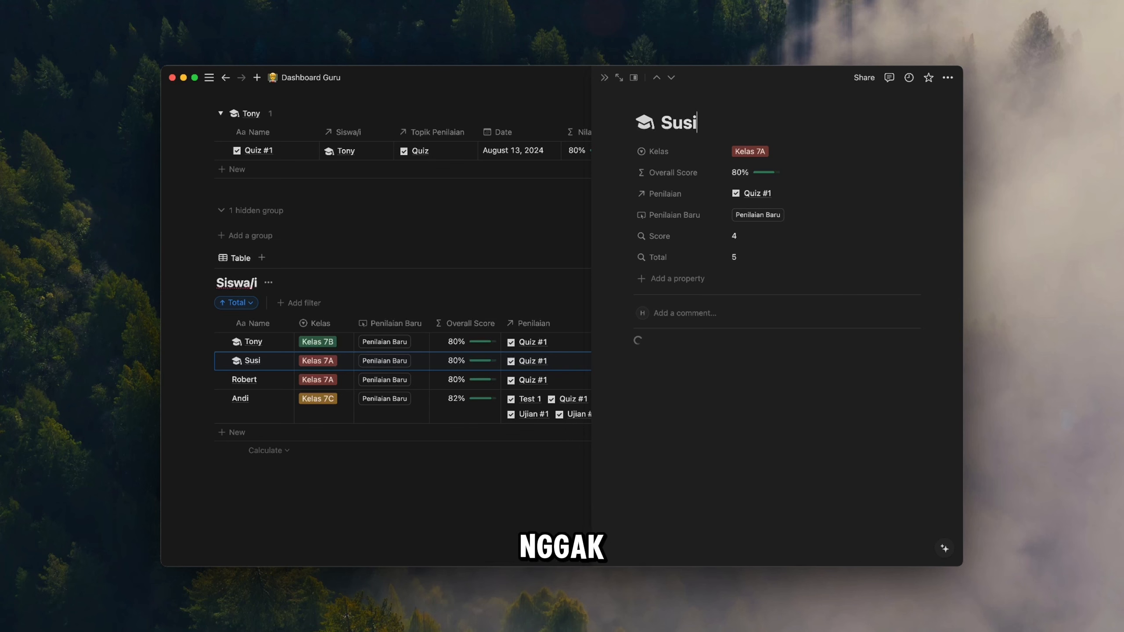
pyautogui.click(672, 78)
pyautogui.click(686, 388)
pyautogui.click(671, 77)
pyautogui.click(696, 441)
# Browse the student pages to check the filtered Penilaian list and Data Siswa section on each, and close the page preview.
pyautogui.click(657, 78)
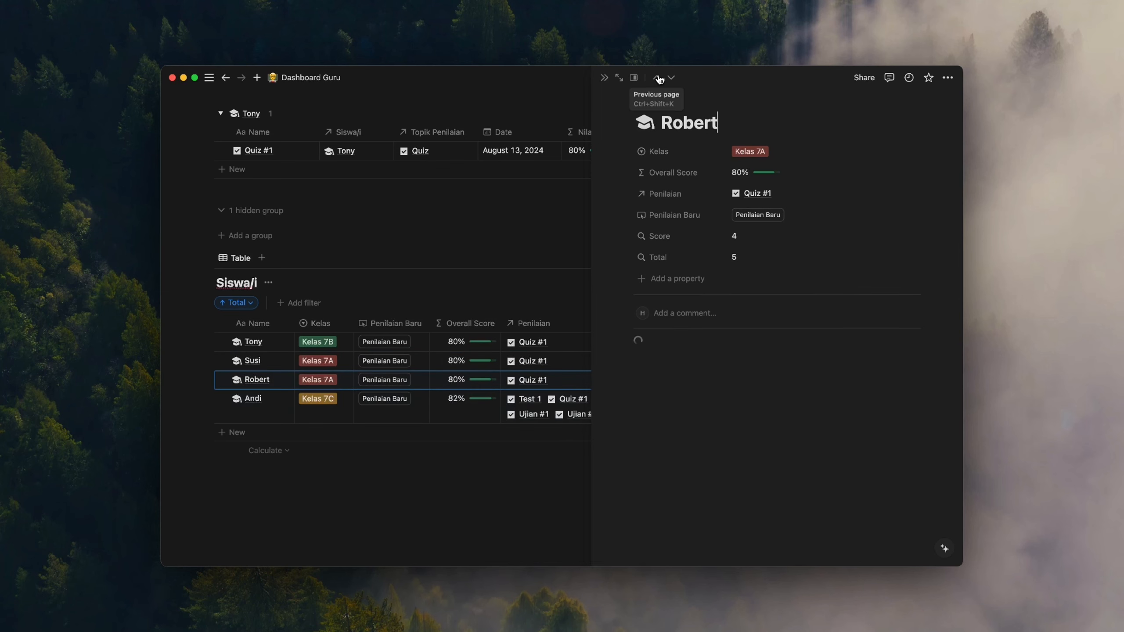
pyautogui.click(658, 77)
pyautogui.click(279, 342)
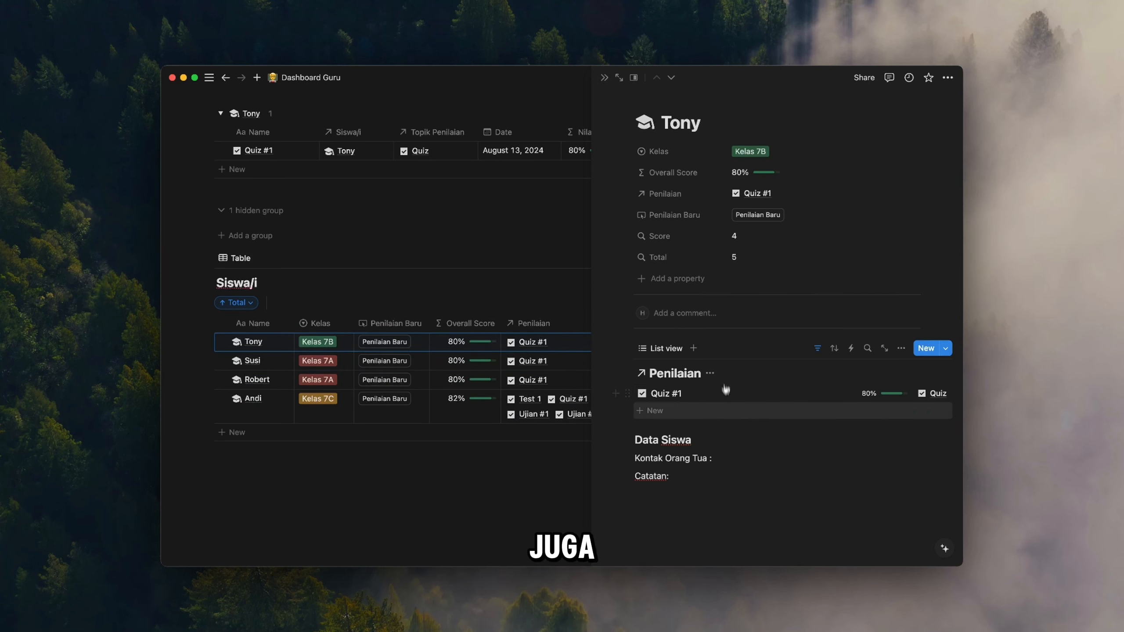
pyautogui.click(675, 81)
pyautogui.click(675, 82)
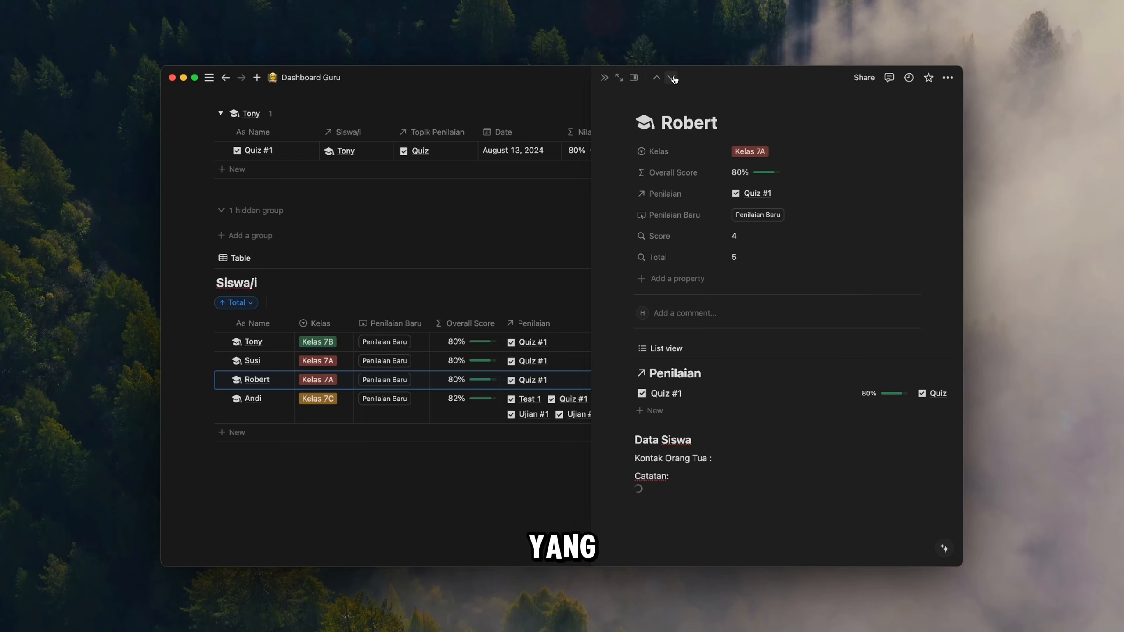
pyautogui.click(673, 78)
pyautogui.scroll(-2, 711, 478)
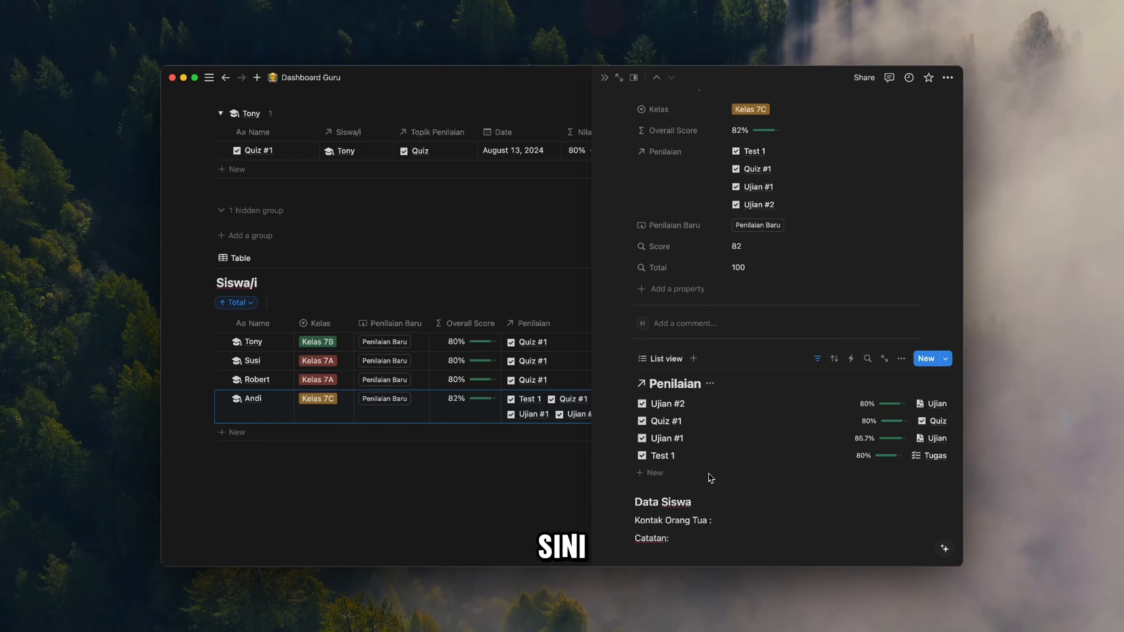
pyautogui.scroll(2, 711, 479)
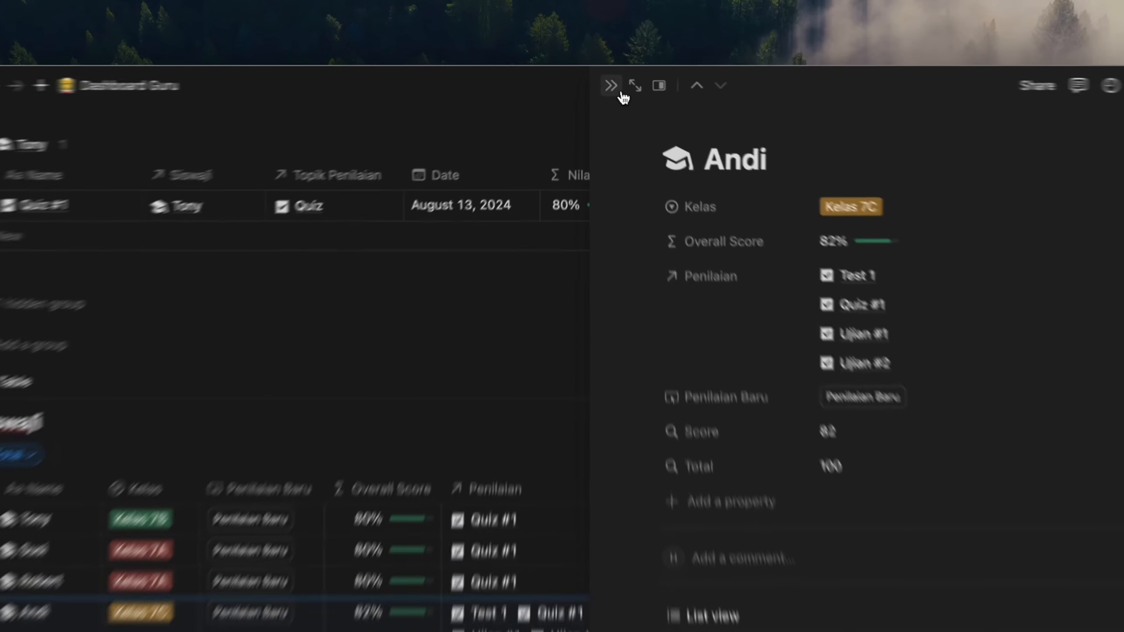
pyautogui.click(605, 78)
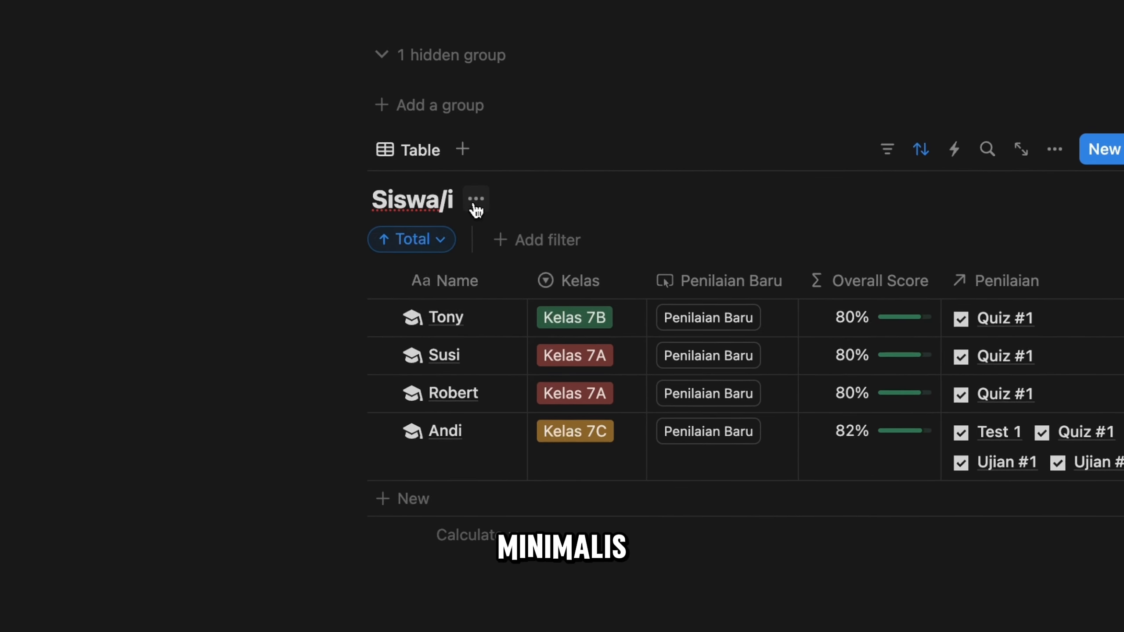
# Hide the database title in the Table view of the Siswa/i database.
pyautogui.click(475, 201)
pyautogui.click(505, 318)
pyautogui.scroll(3, 593, 212)
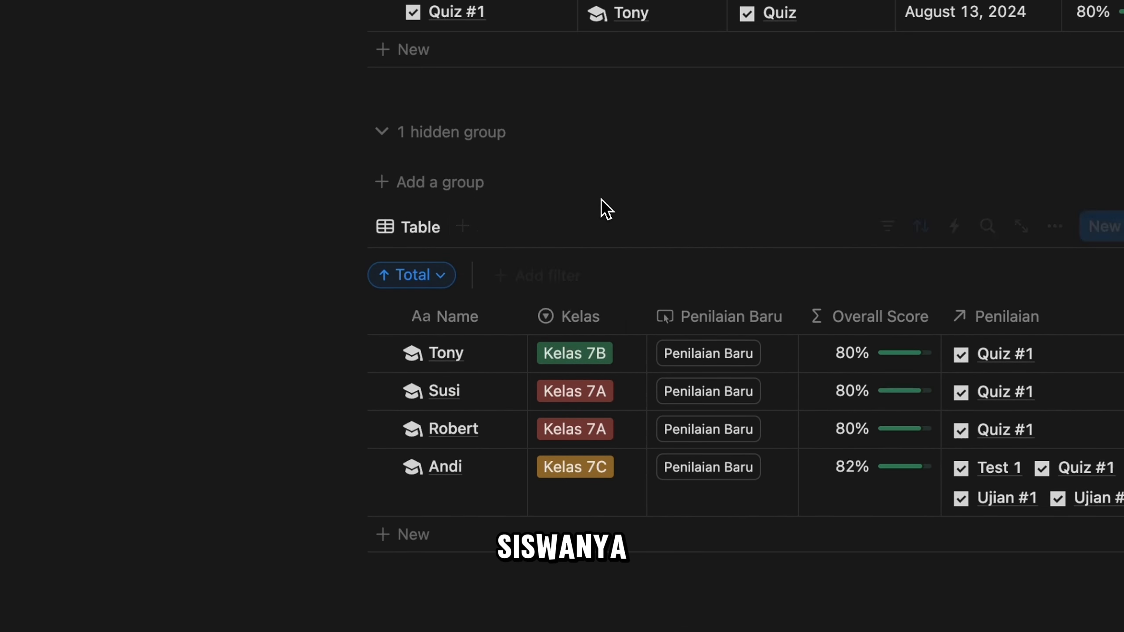
# Add a Gallery view to the Siswa/i database.
pyautogui.click(461, 228)
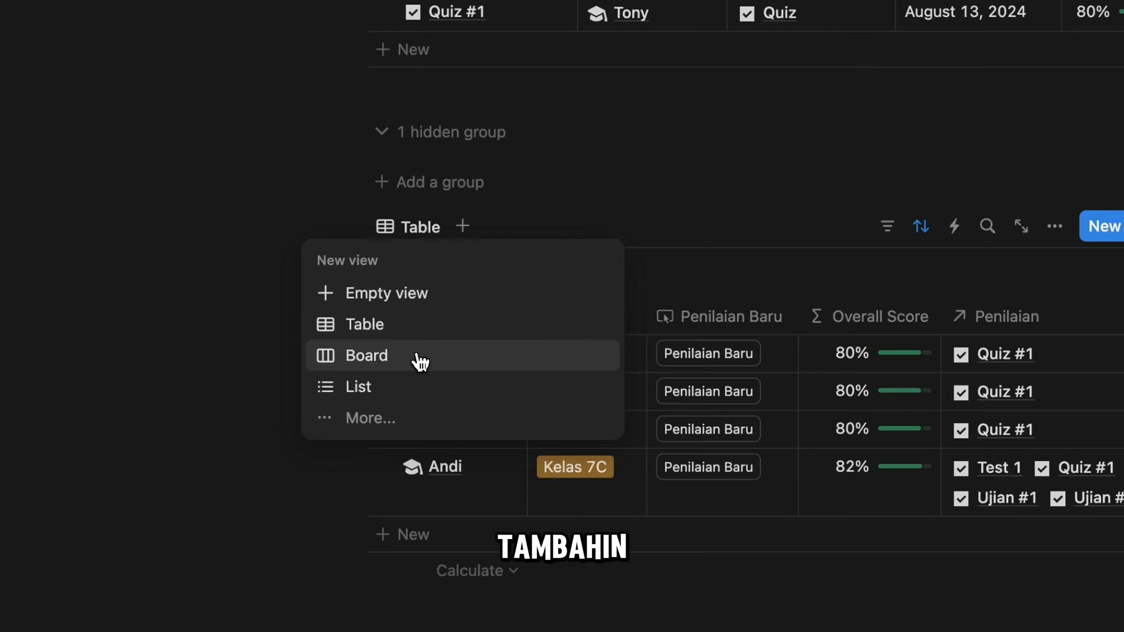
pyautogui.click(401, 418)
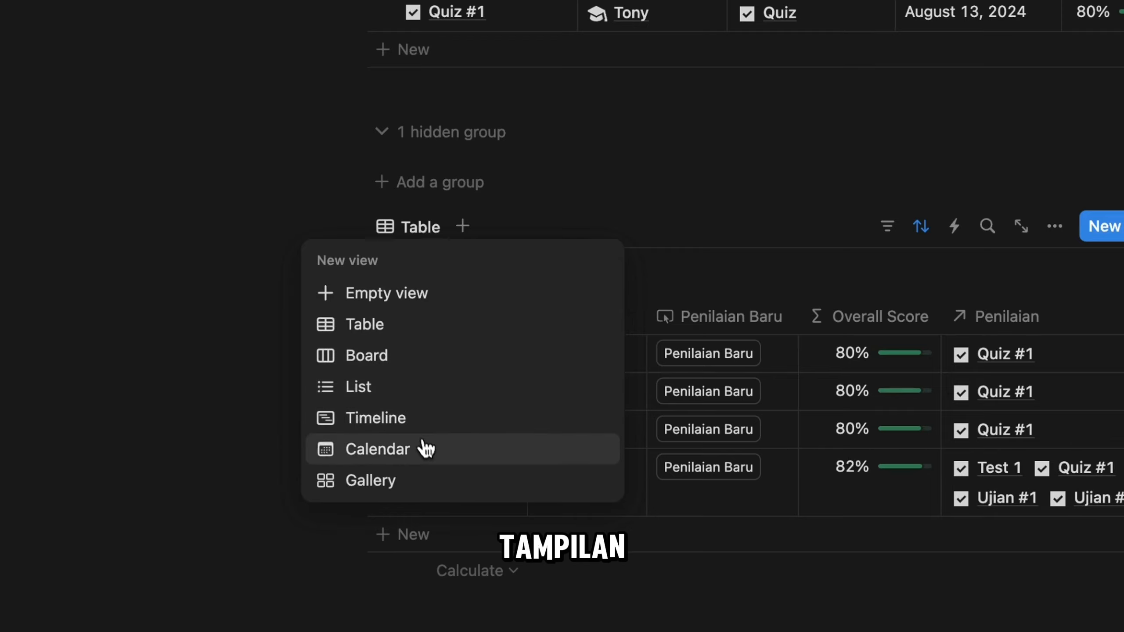
pyautogui.click(436, 481)
pyautogui.scroll(-1, 587, 302)
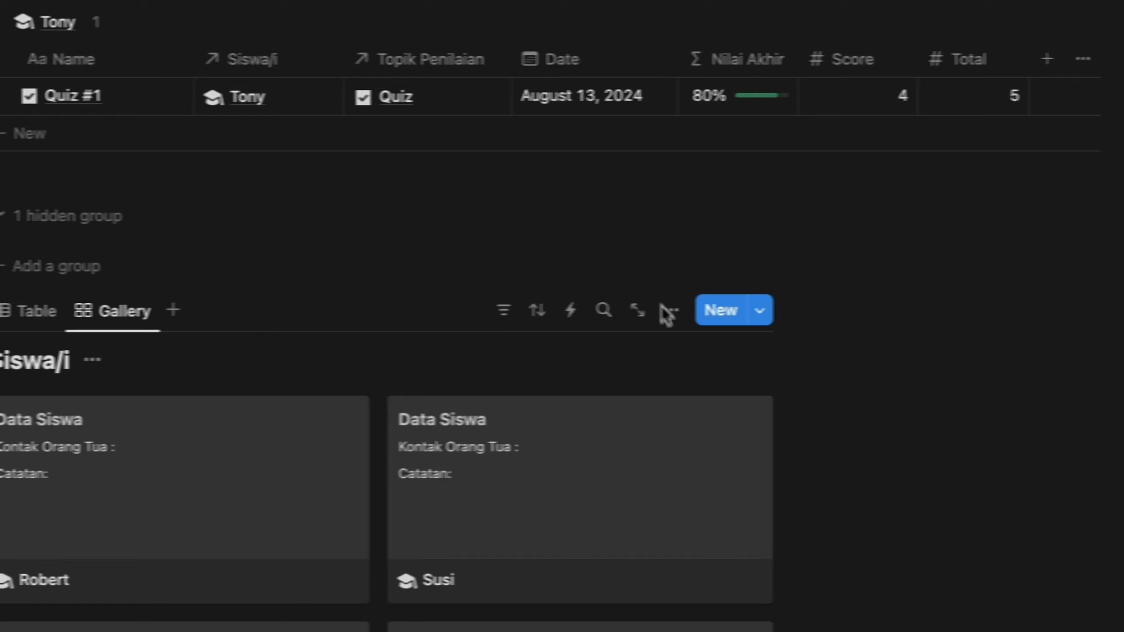
# Set the Siswa/i gallery's card preview to None and its card size to Small.
pyautogui.click(669, 312)
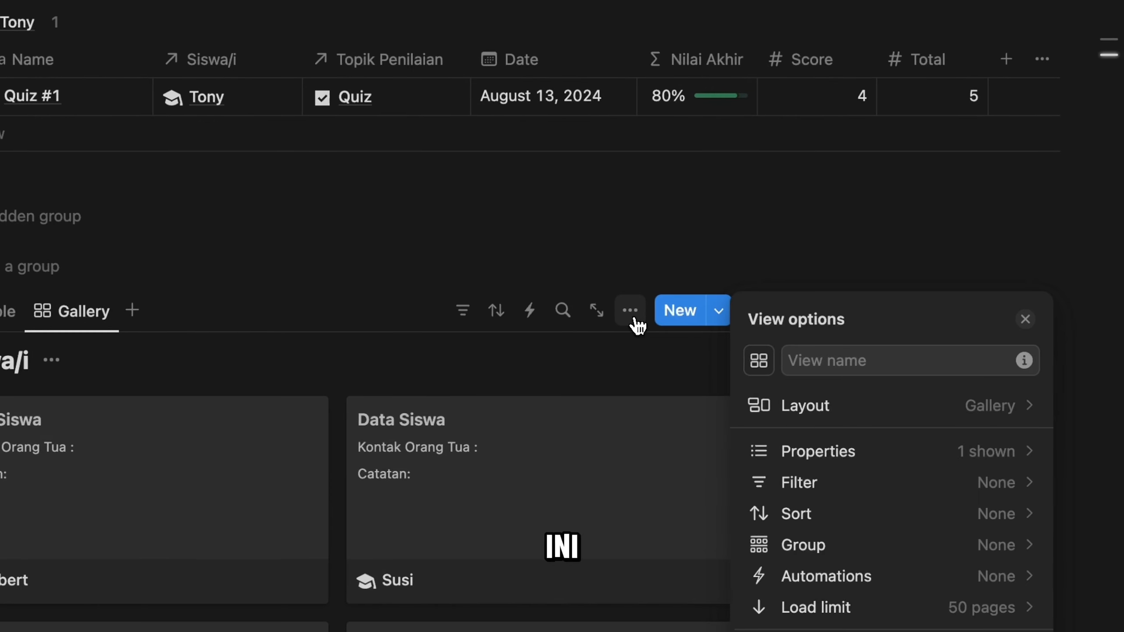
pyautogui.click(1026, 408)
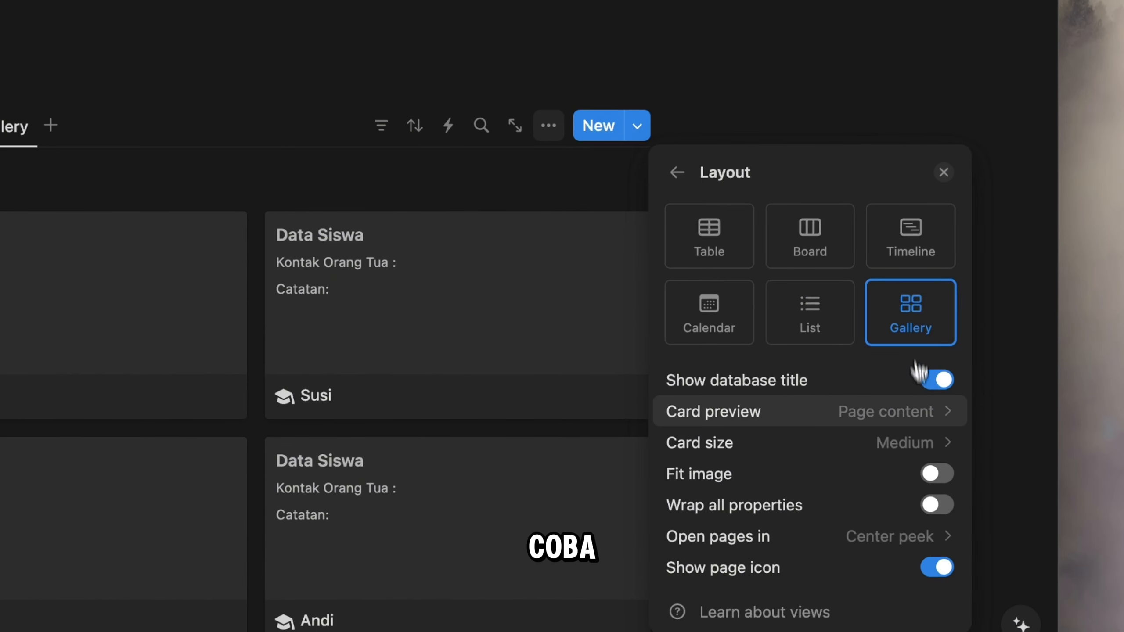
pyautogui.click(839, 449)
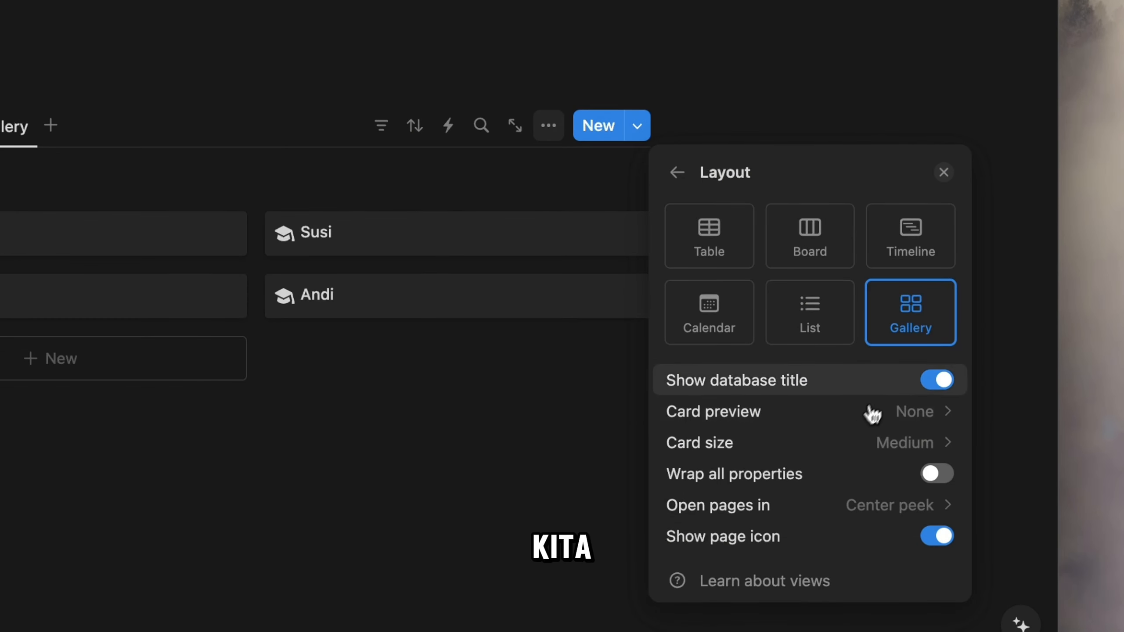
pyautogui.click(935, 441)
pyautogui.click(792, 483)
pyautogui.click(677, 171)
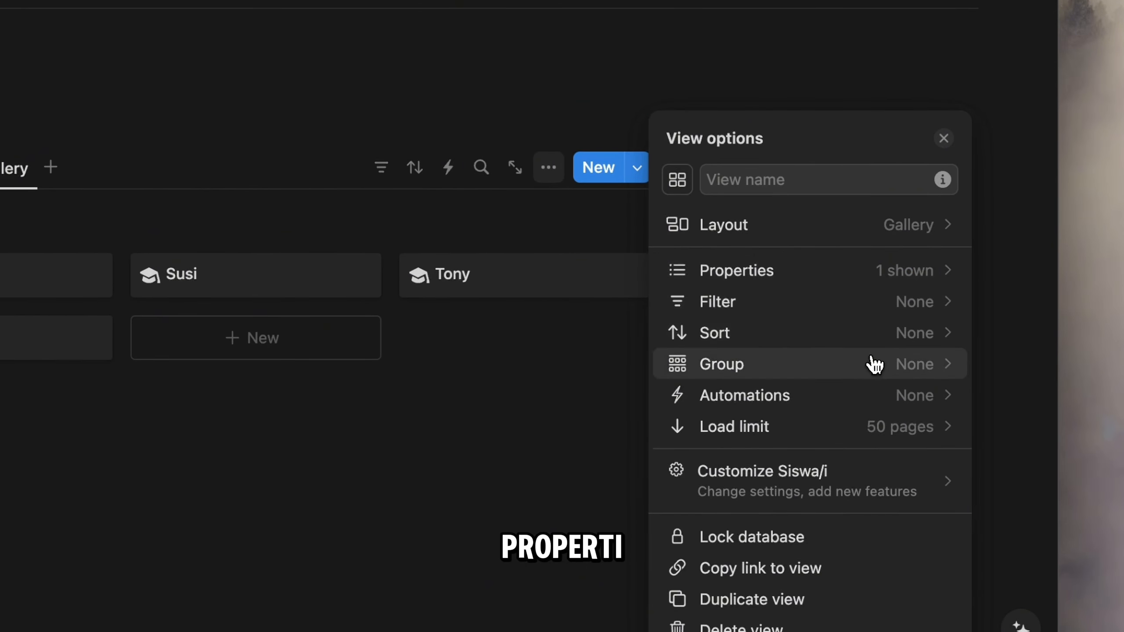
# Show the Overall Score, Kelas and Penilaian Baru properties on the Siswa/i gallery cards.
pyautogui.click(854, 277)
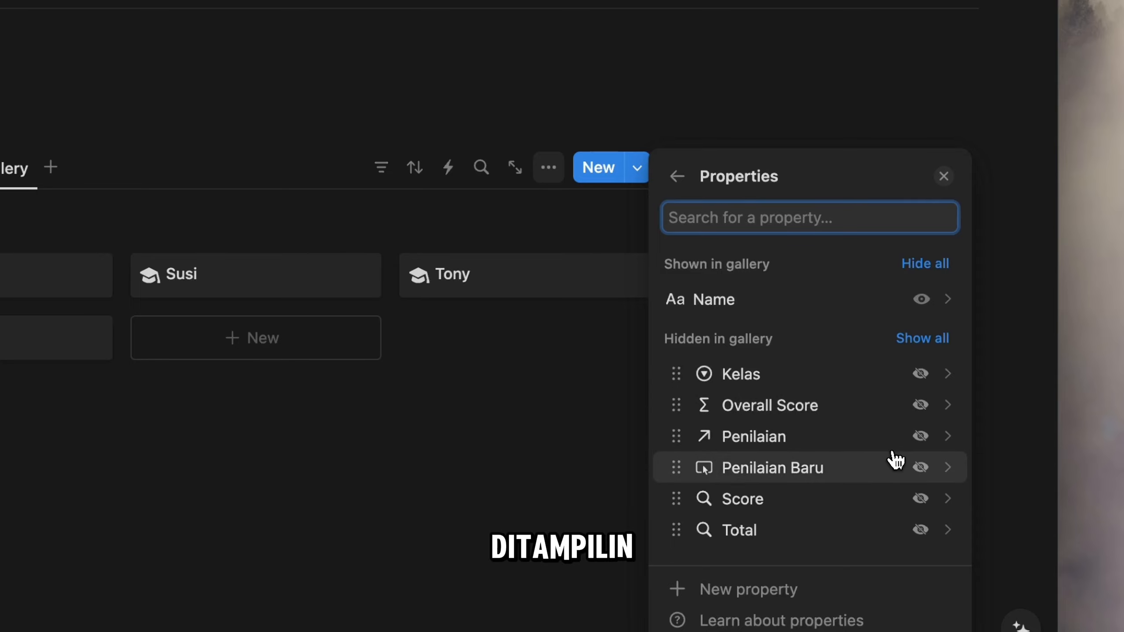
pyautogui.click(920, 405)
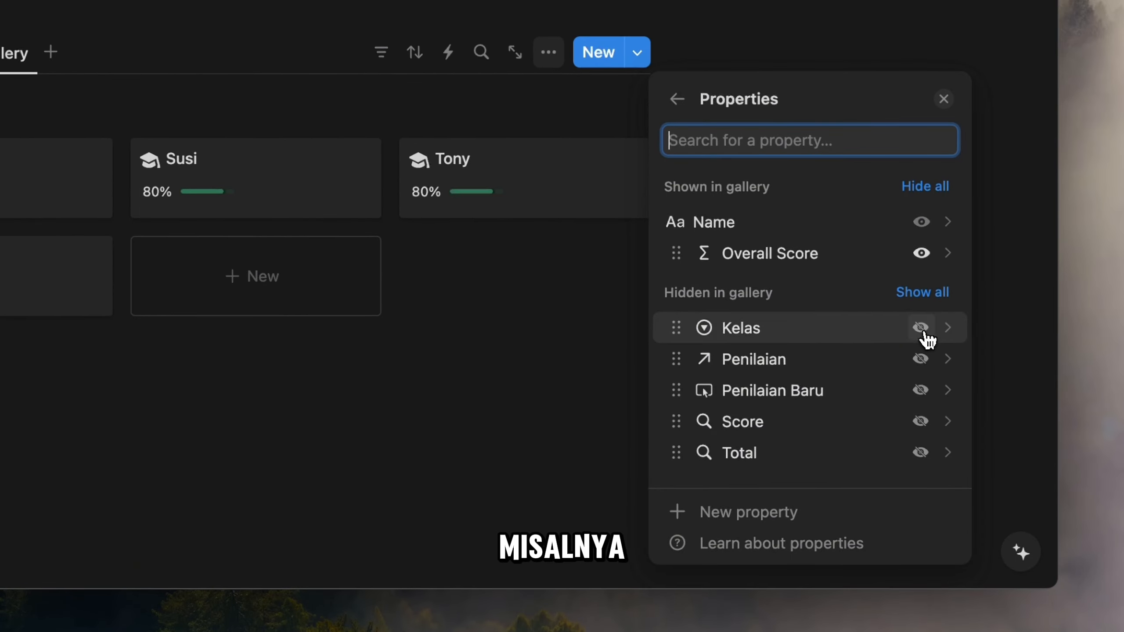
pyautogui.click(921, 328)
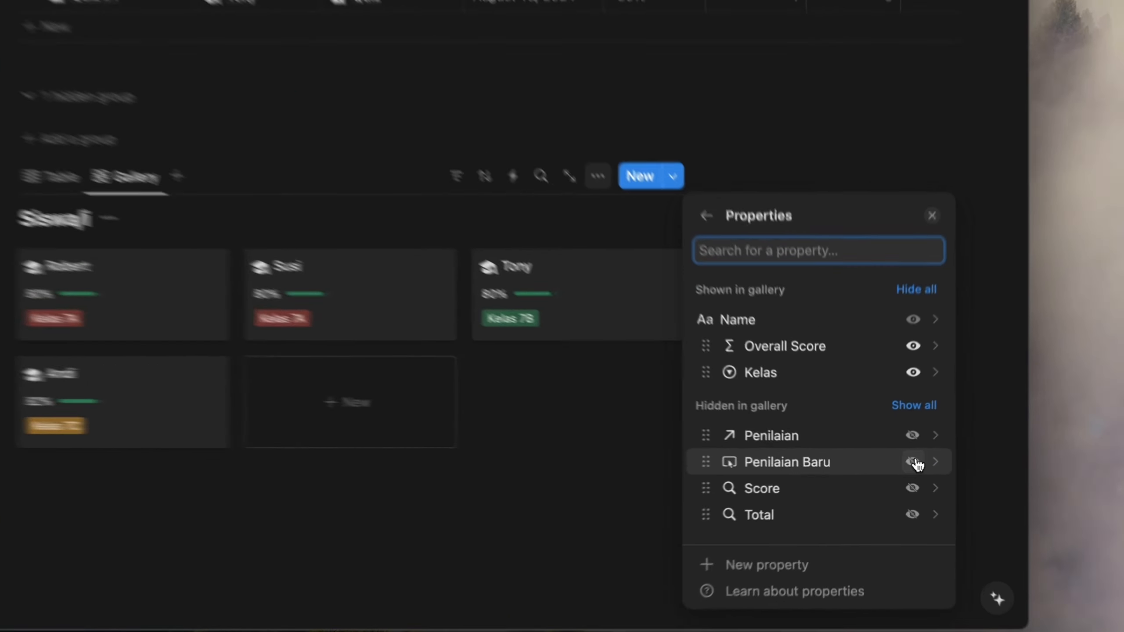
pyautogui.click(895, 468)
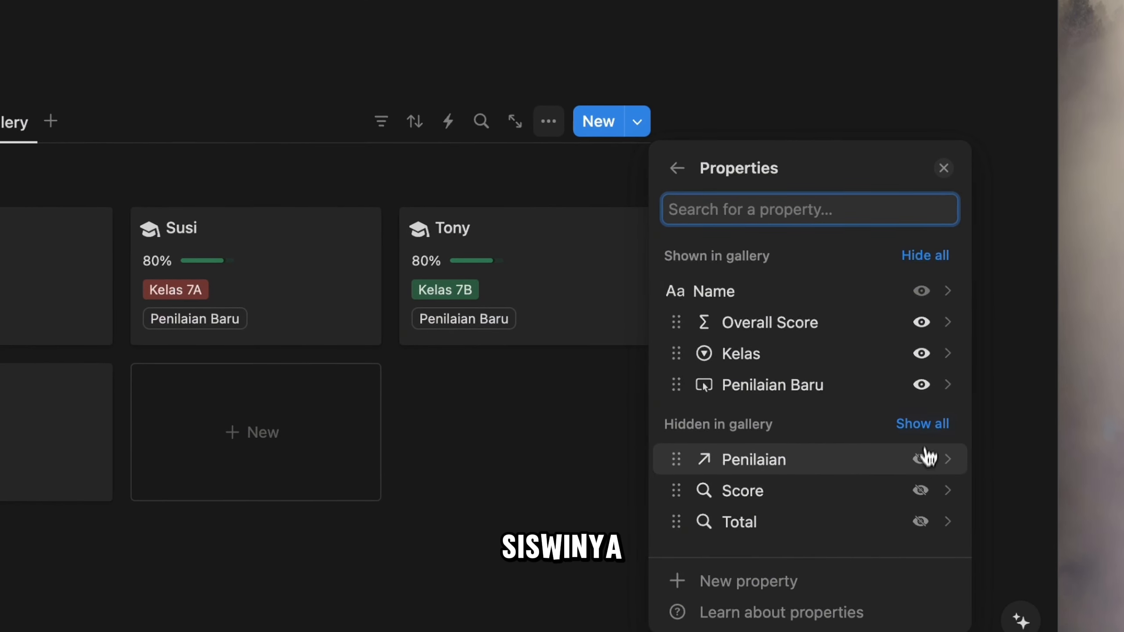
pyautogui.click(945, 168)
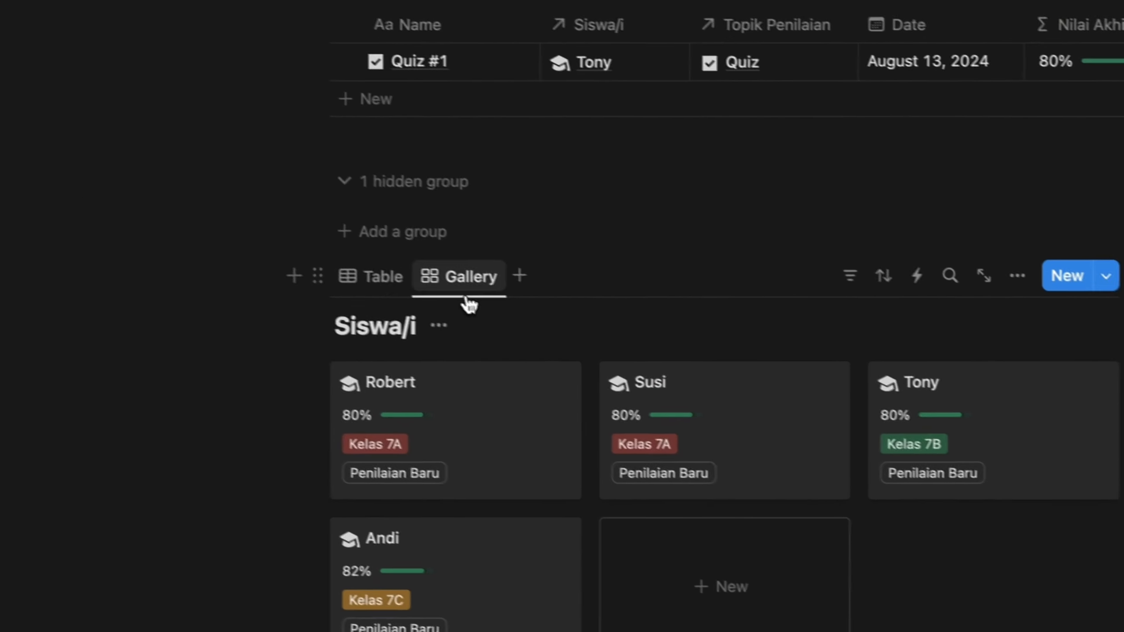
# Move the Siswa/i database's Gallery view ahead of its Table view.
pyautogui.moveTo(466, 299); pyautogui.dragTo(344, 289)
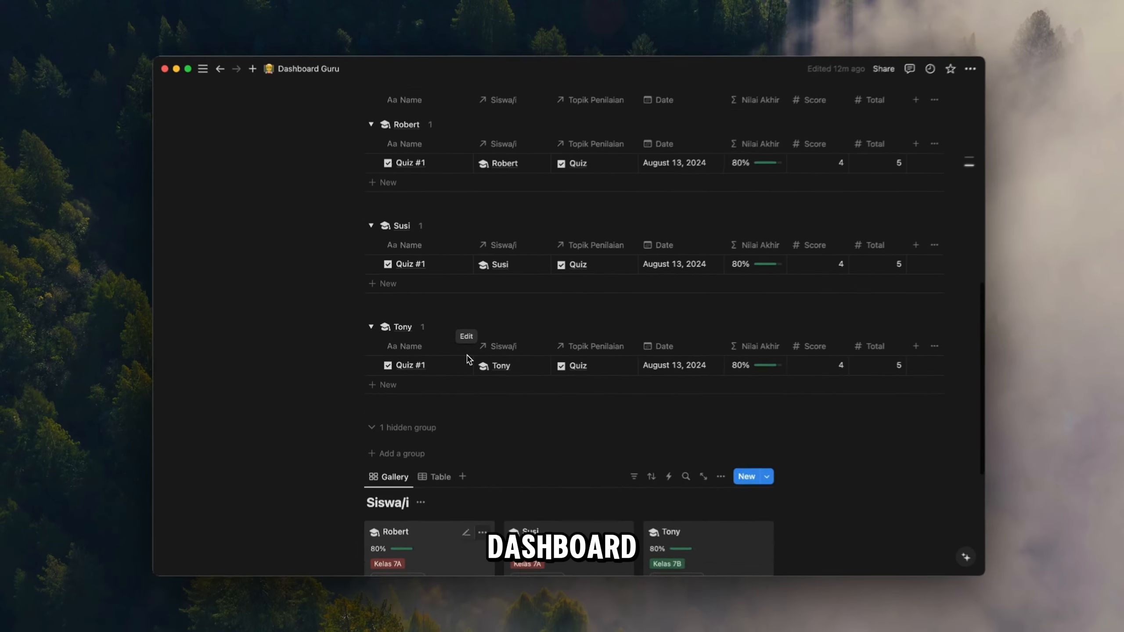
pyautogui.scroll(10, 465, 358)
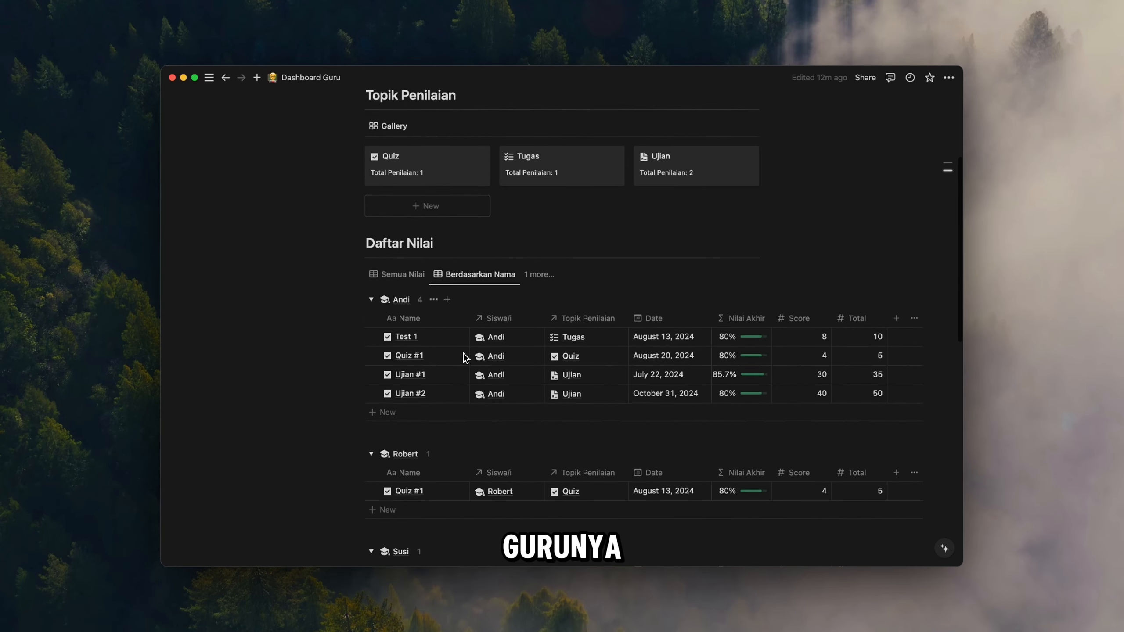
# Add a cover to the Dashboard Guru page and set the page to full width.
pyautogui.scroll(5, 464, 358)
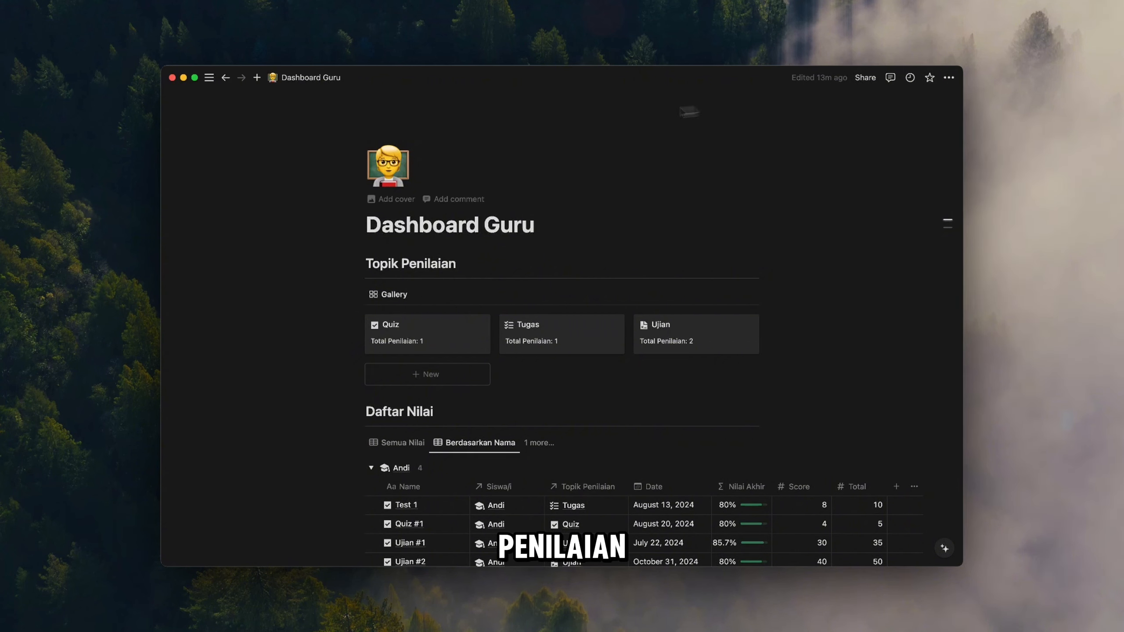
pyautogui.click(404, 200)
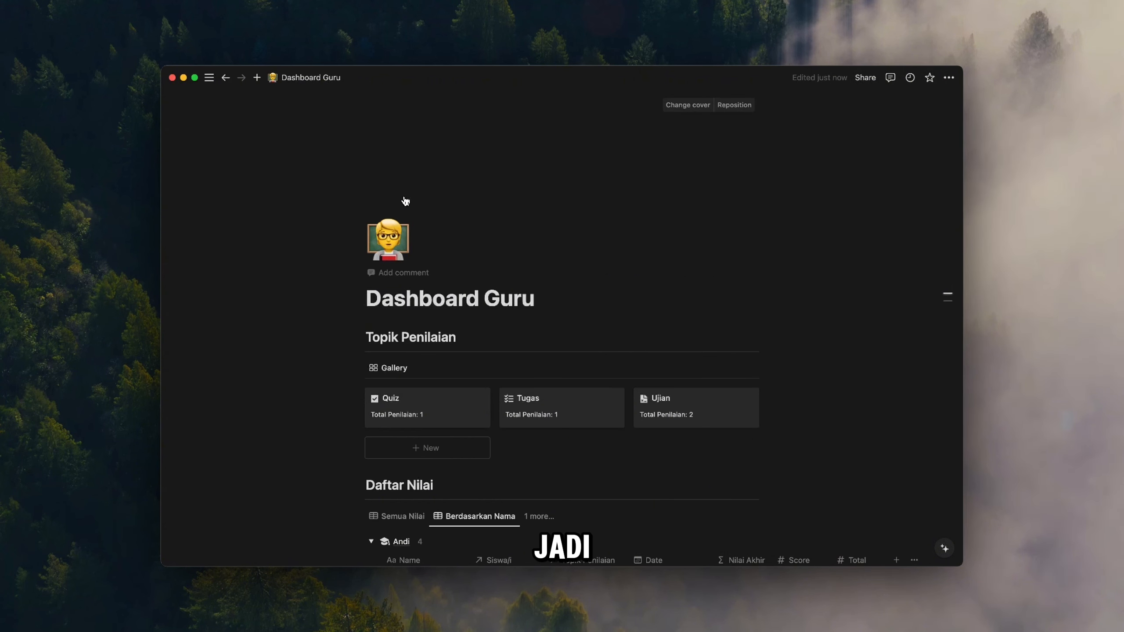
pyautogui.click(949, 78)
pyautogui.click(939, 159)
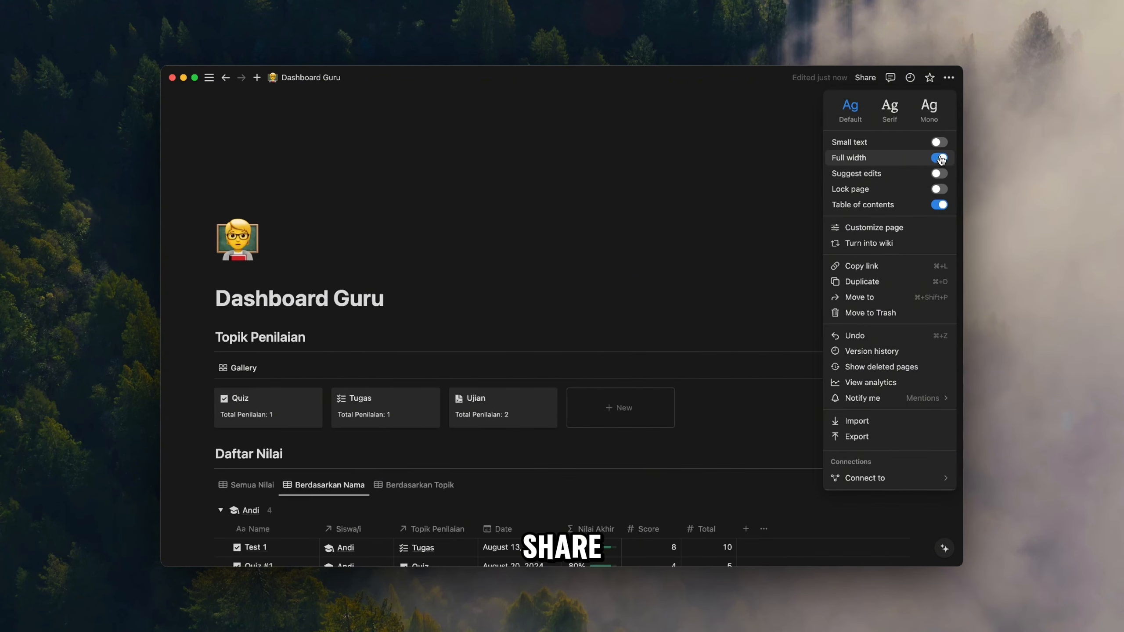
pyautogui.click(758, 258)
# Look over the grades grouped by student in Daftar Nilai and switch it to the Semua Nilai view.
pyautogui.scroll(-6, 743, 327)
pyautogui.scroll(5, 744, 330)
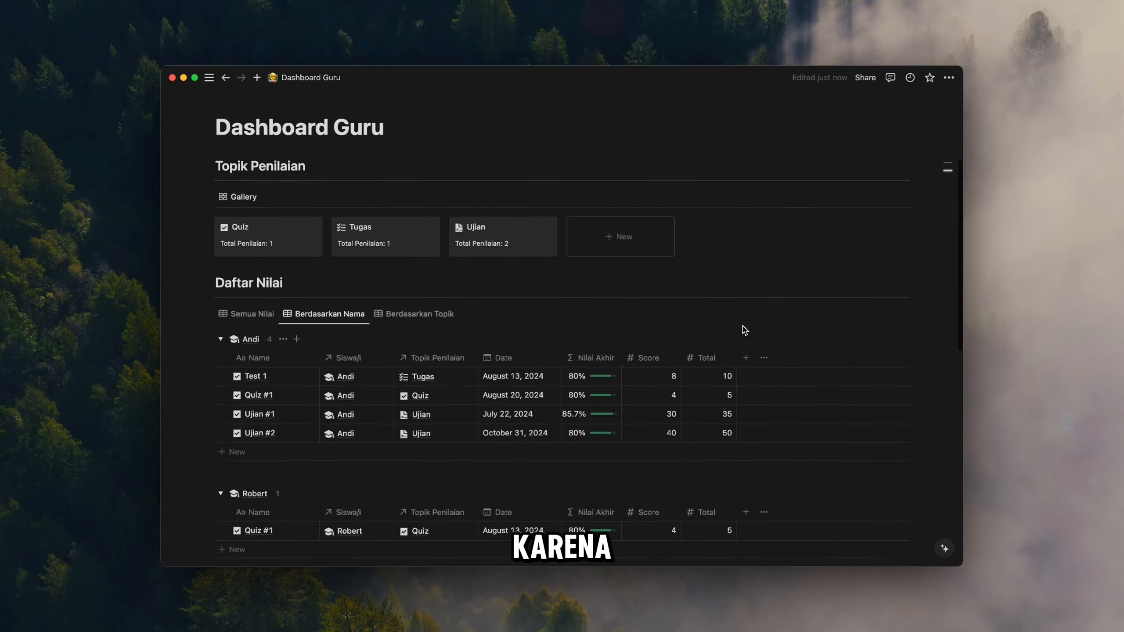
pyautogui.scroll(-7, 744, 330)
pyautogui.scroll(-7, 744, 330)
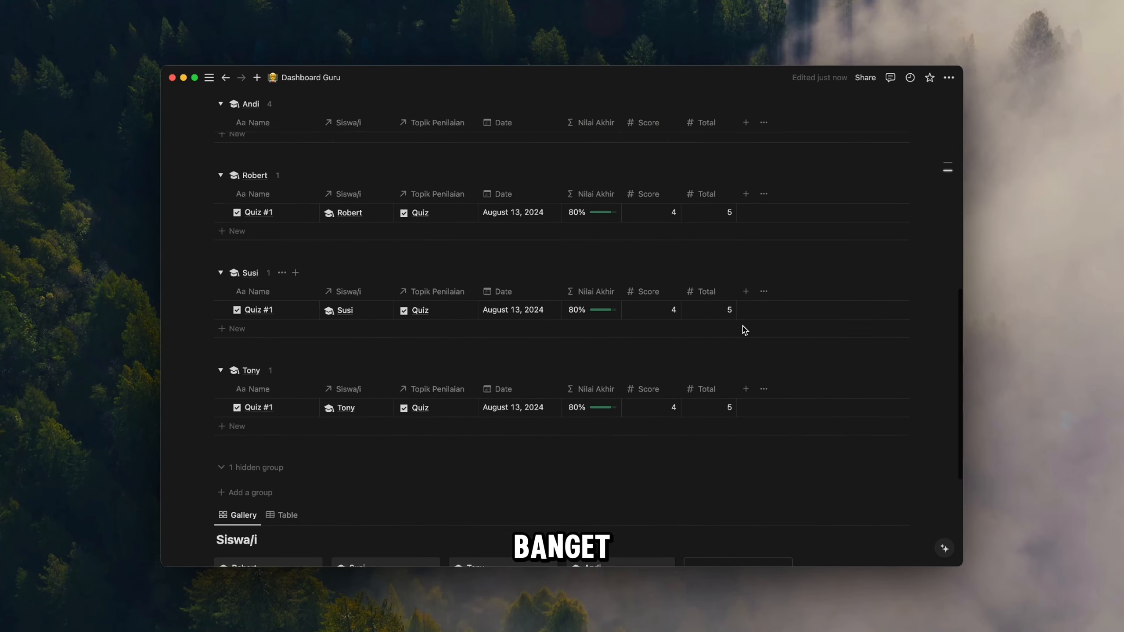
pyautogui.scroll(8, 745, 330)
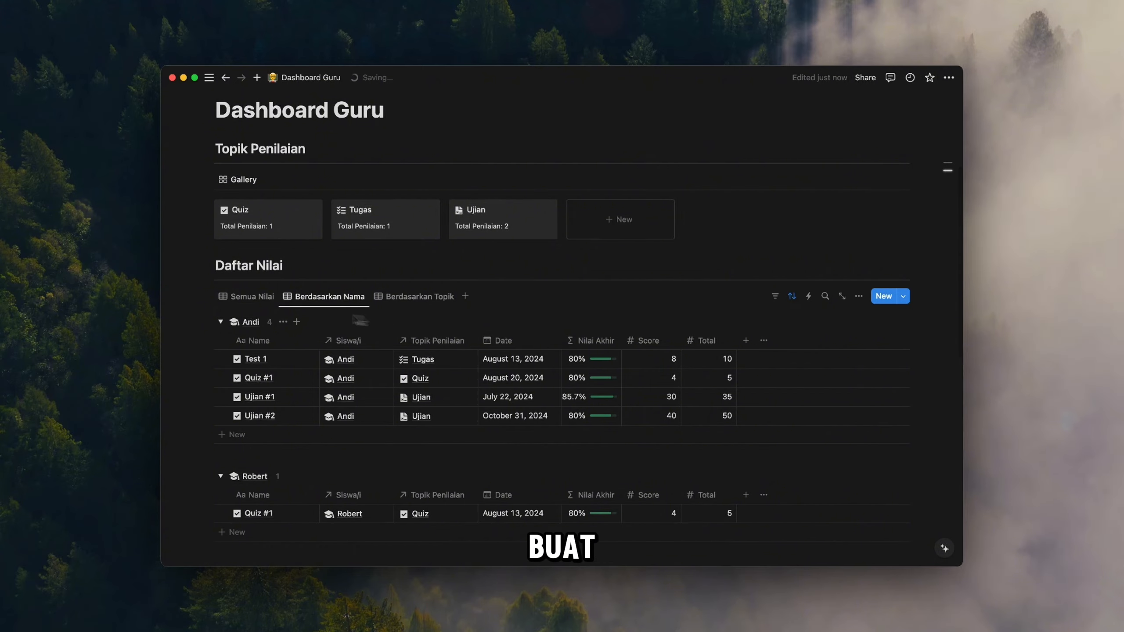
pyautogui.click(251, 296)
# Review the full-width dashboard from Topik Penilaian through the Semua Nilai table down to the Siswa/i gallery.
pyautogui.scroll(-3, 413, 372)
pyautogui.scroll(4, 409, 368)
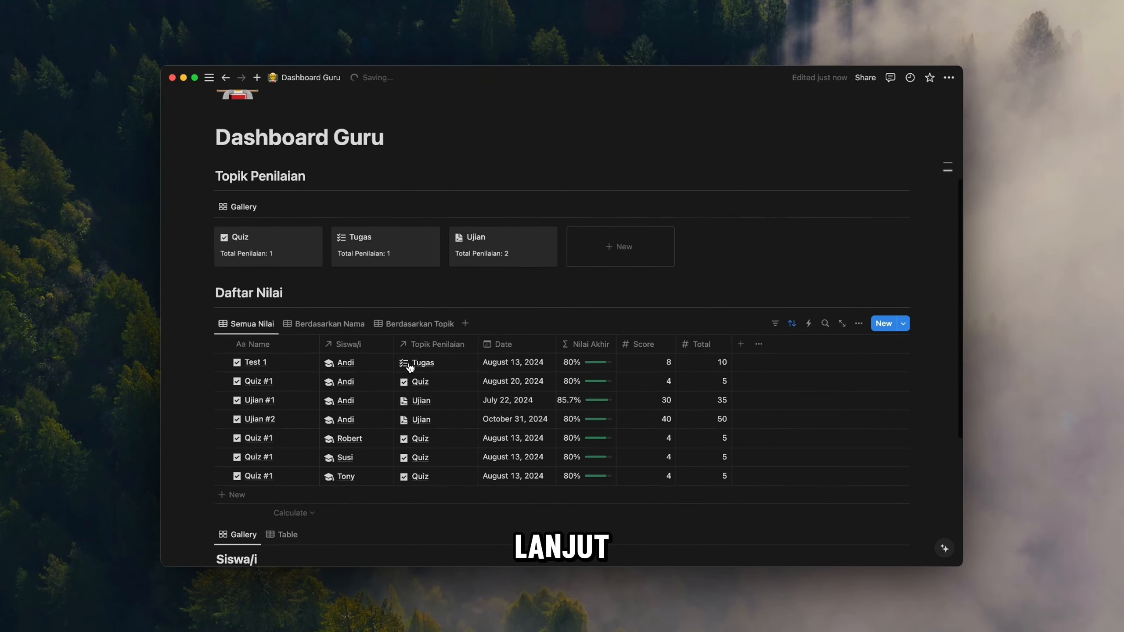
pyautogui.scroll(2, 409, 368)
pyautogui.scroll(-10, 410, 368)
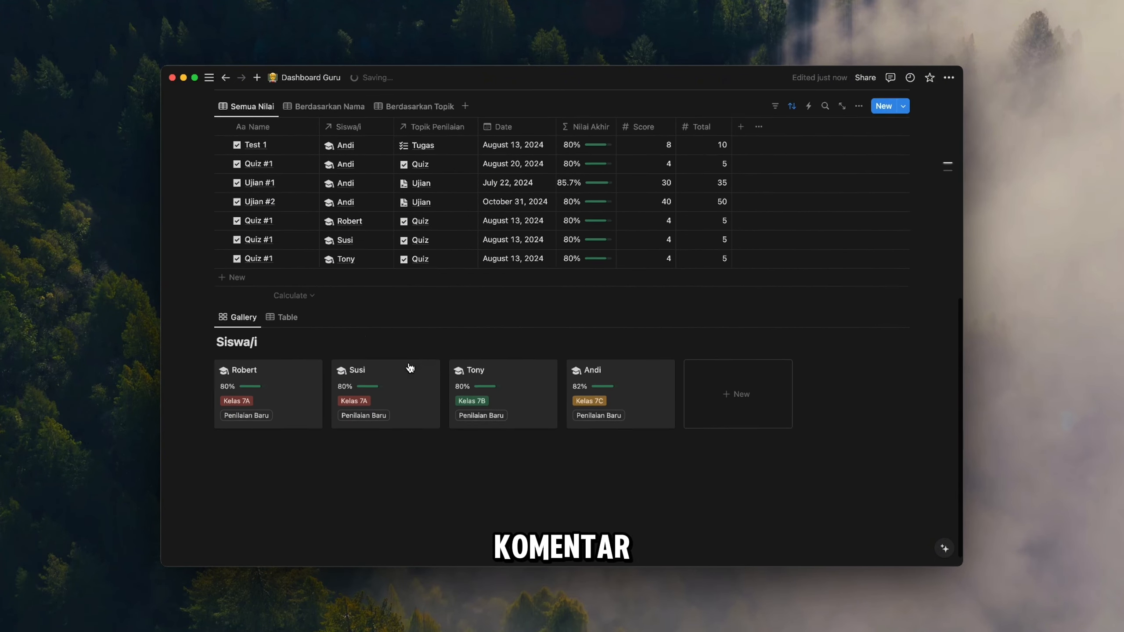
pyautogui.scroll(8, 411, 368)
pyautogui.scroll(2, 410, 367)
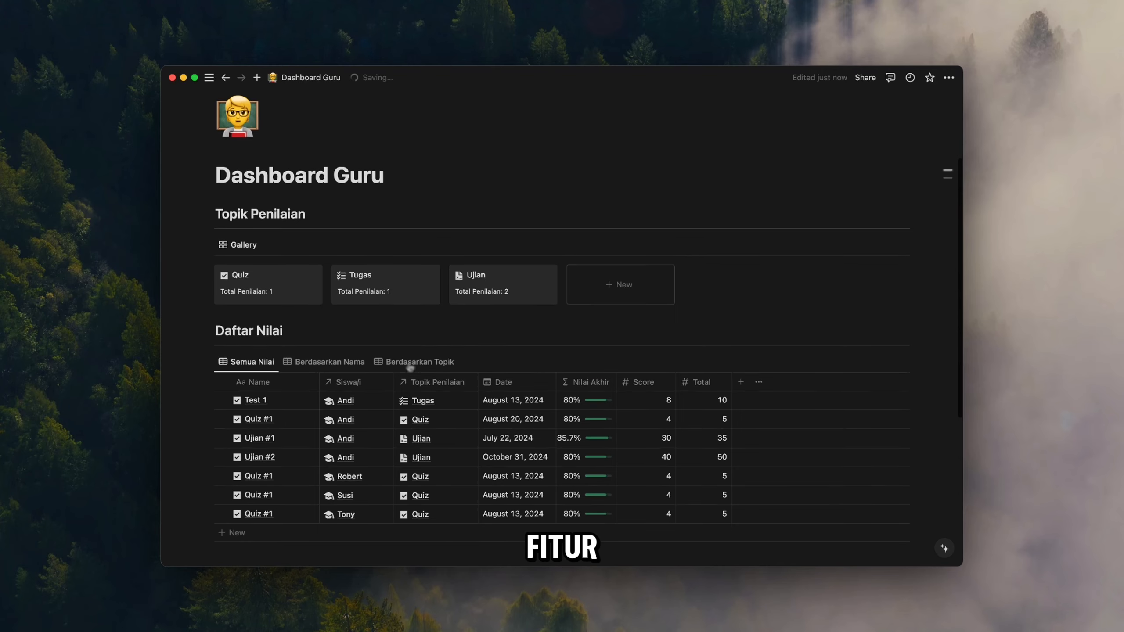
pyautogui.scroll(-7, 411, 368)
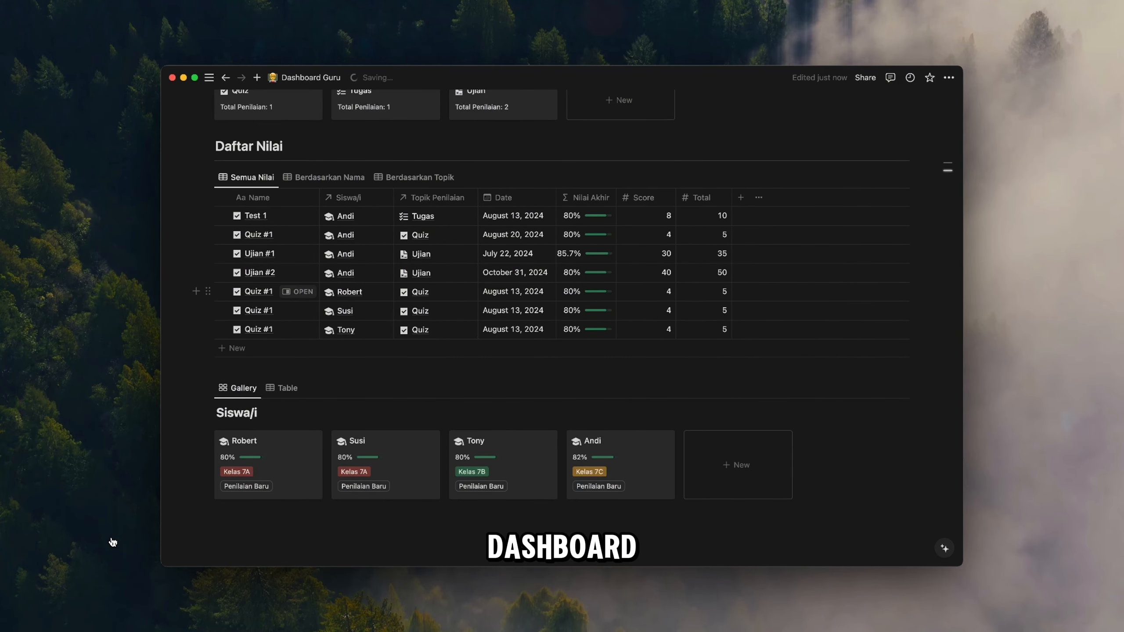